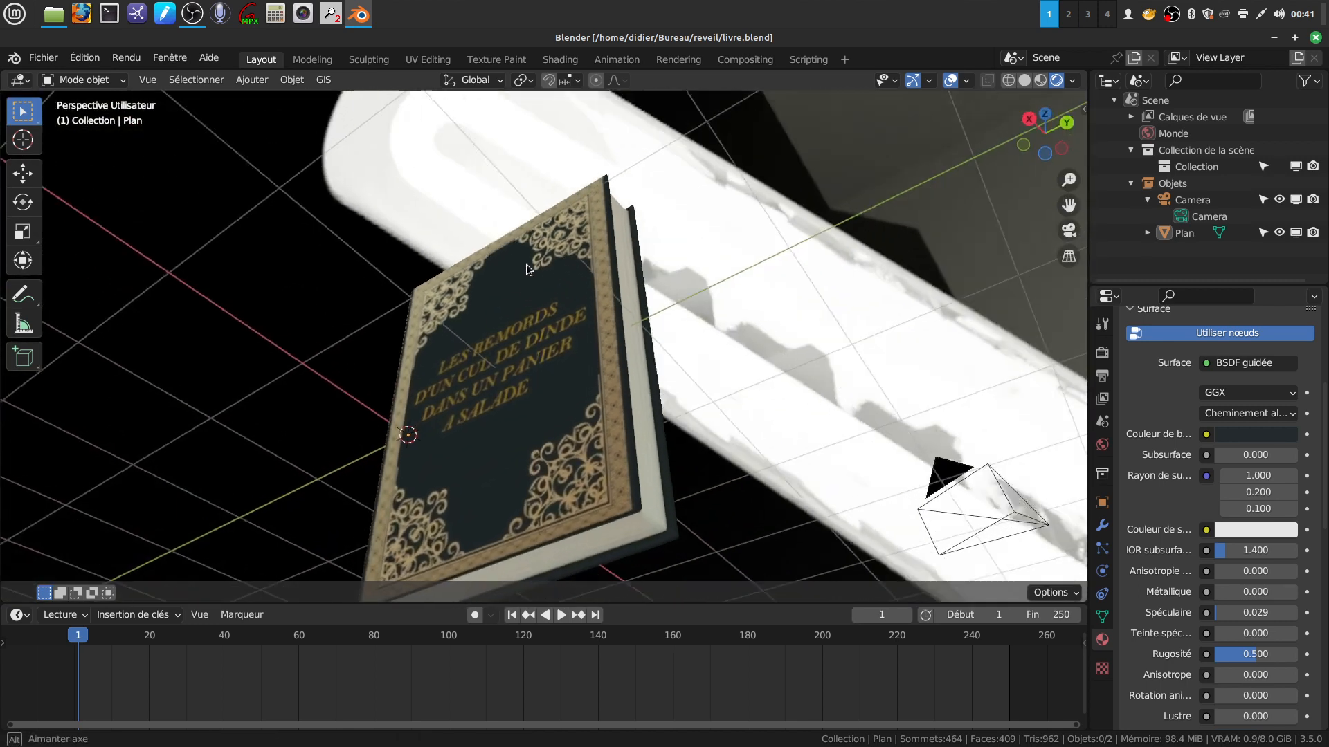
Step: Examine the finished book model's front cover, spine and page block from several angles
middle_click_drag(442, 371, 466, 433)
middle_click_drag(557, 404, 511, 319)
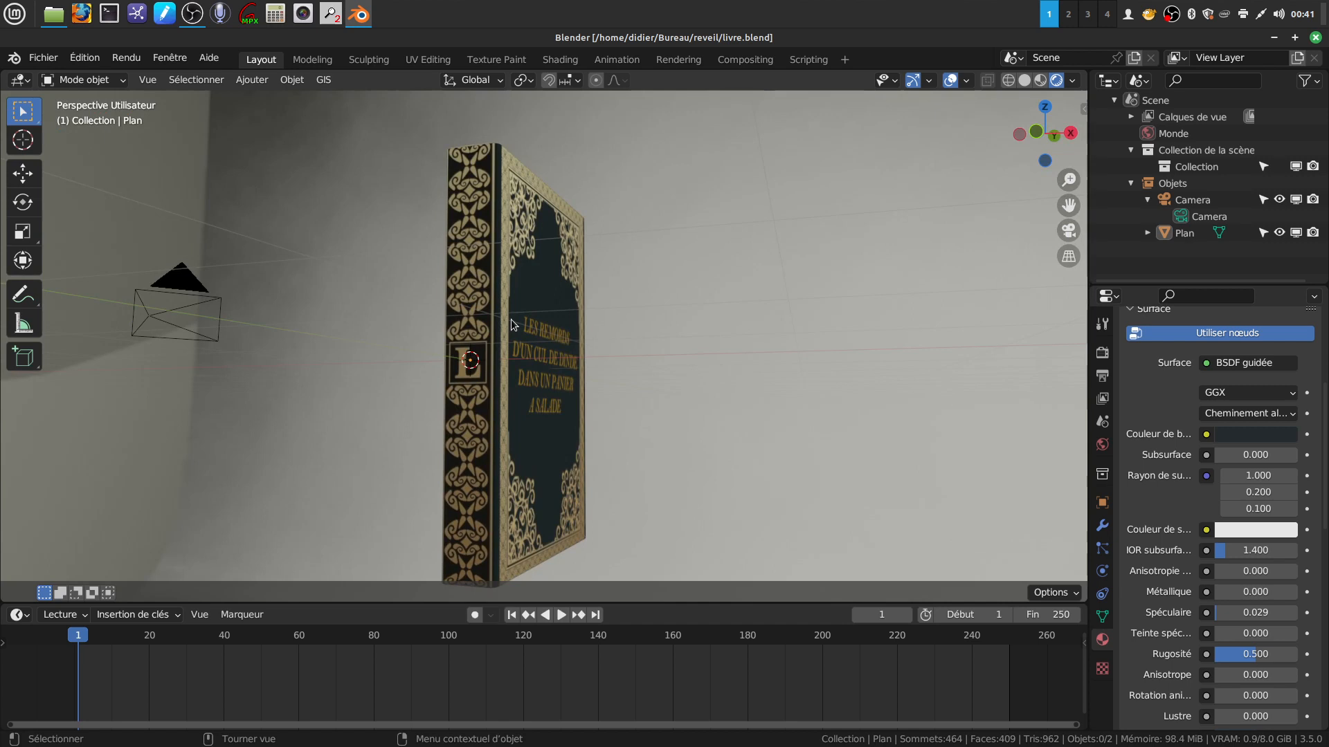
mouse_move(559, 373)
middle_mouse_down()
mouse_move(546, 377)
mouse_move(560, 385)
middle_mouse_up()
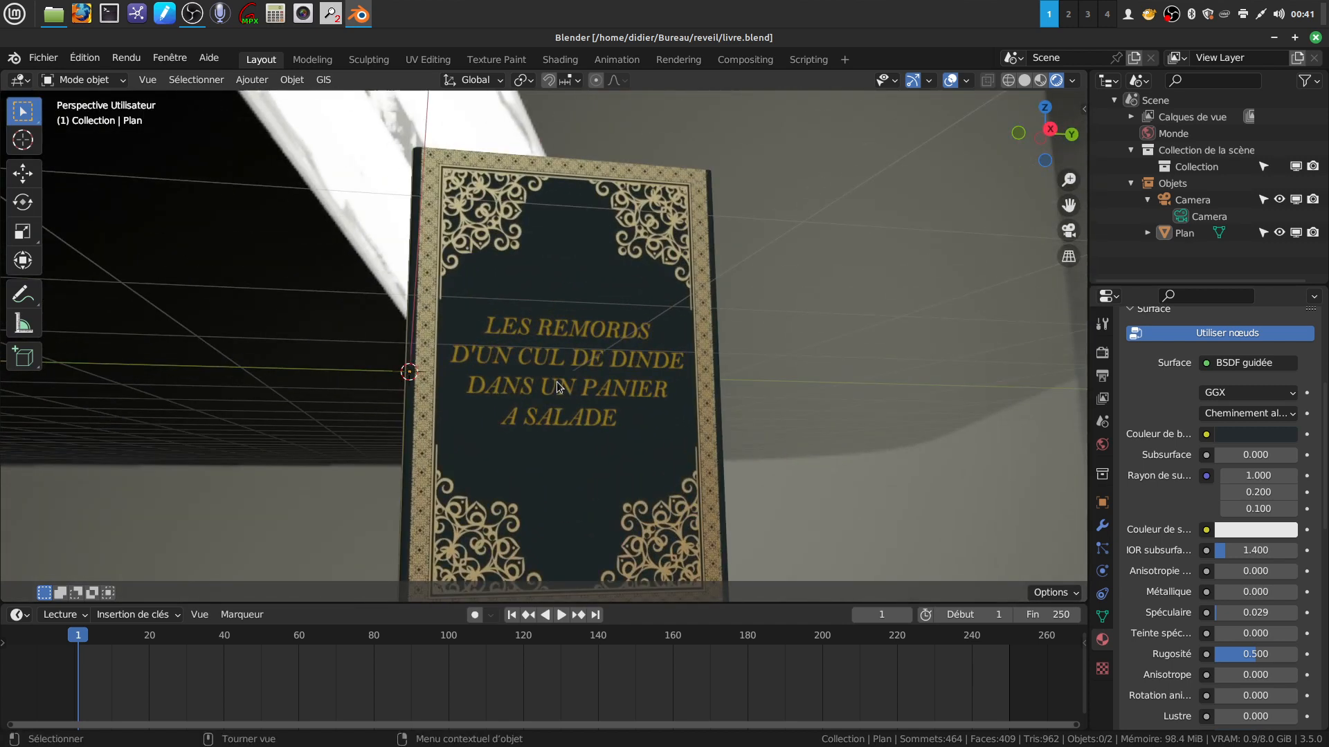
mouse_move(563, 434)
middle_mouse_down()
mouse_move(601, 405)
mouse_move(603, 451)
mouse_move(546, 452)
mouse_move(571, 445)
mouse_move(558, 363)
mouse_move(558, 457)
middle_mouse_up()
scroll(568, 436, "up", 2)
middle_click_drag(517, 289, 533, 286)
middle_click_drag(648, 371, 706, 416)
scroll(555, 355, "down", 4)
scroll(624, 413, "up", 3)
middle_click_drag(624, 413, 577, 353)
middle_click_drag(552, 256, 588, 331)
scroll(601, 334, "down", 2)
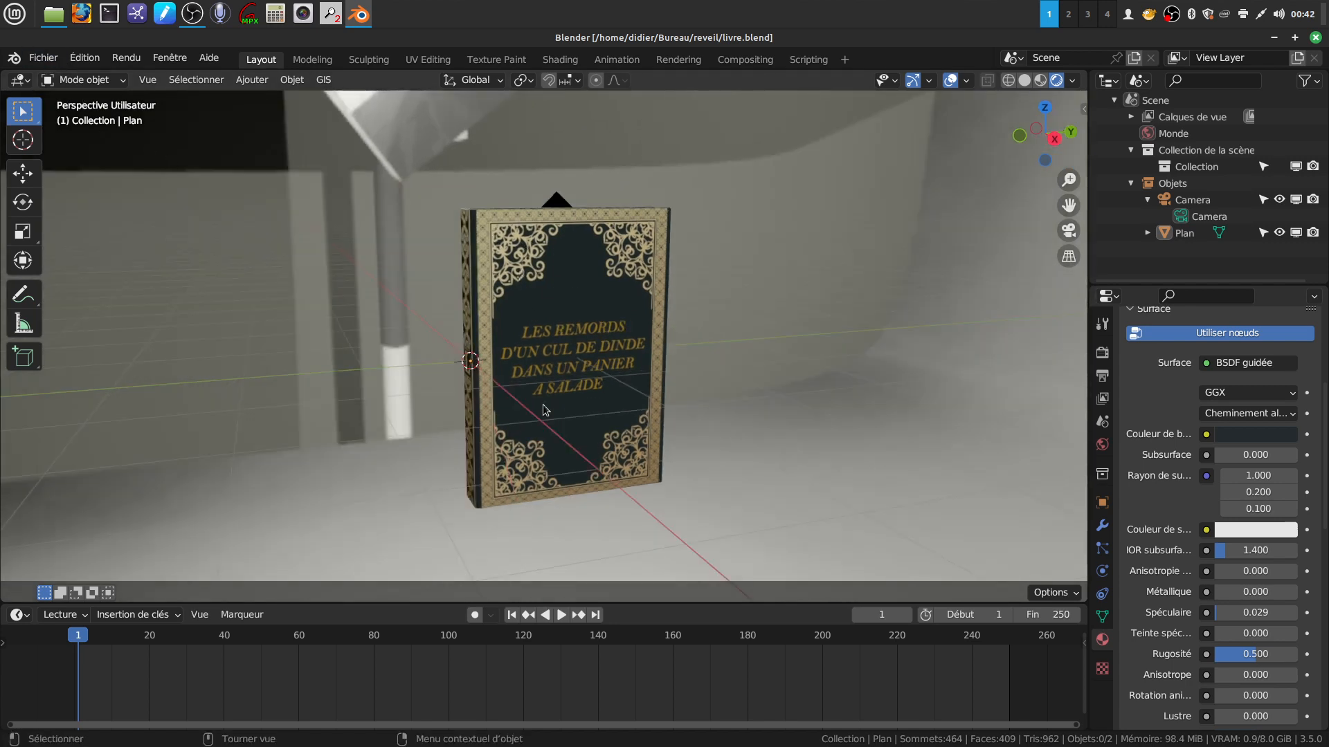
scroll(563, 442, "up", 3)
middle_click_drag(564, 442, 574, 395)
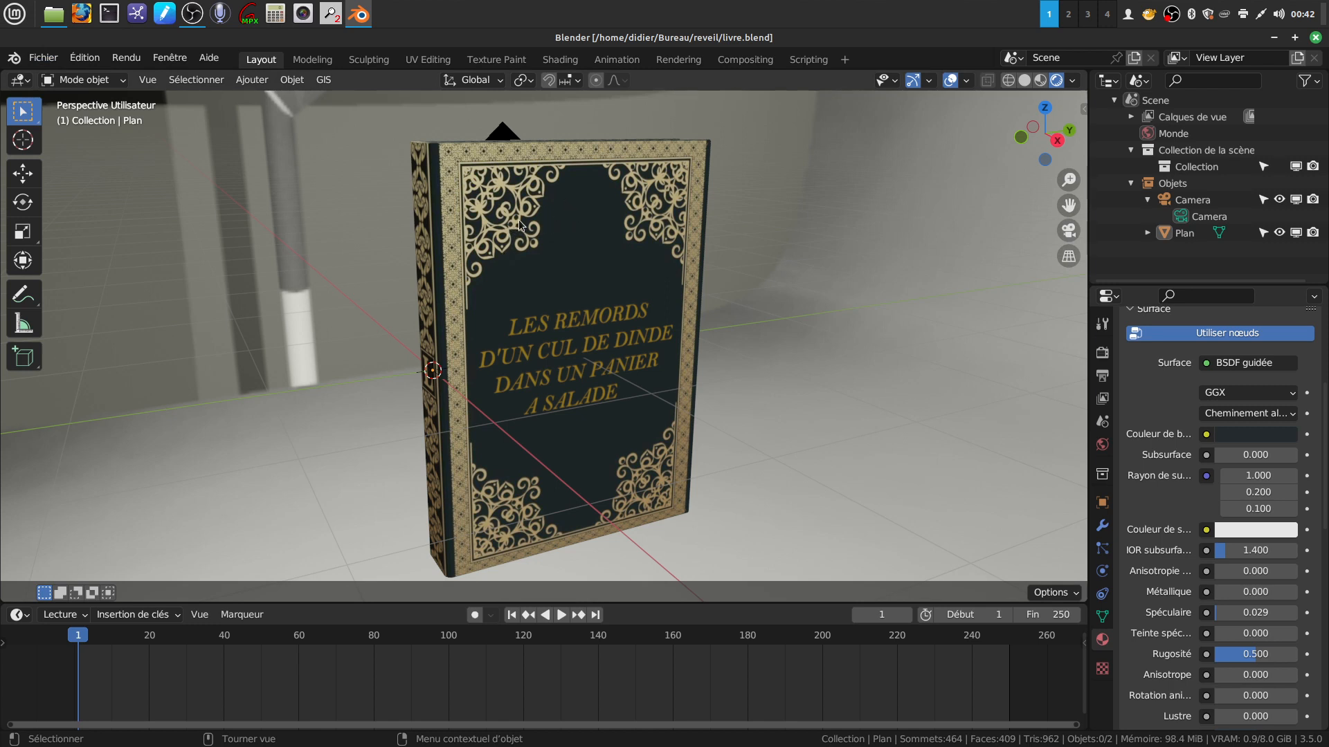
mouse_move(538, 231)
middle_mouse_down()
mouse_move(616, 264)
mouse_move(607, 301)
mouse_move(537, 224)
middle_mouse_up()
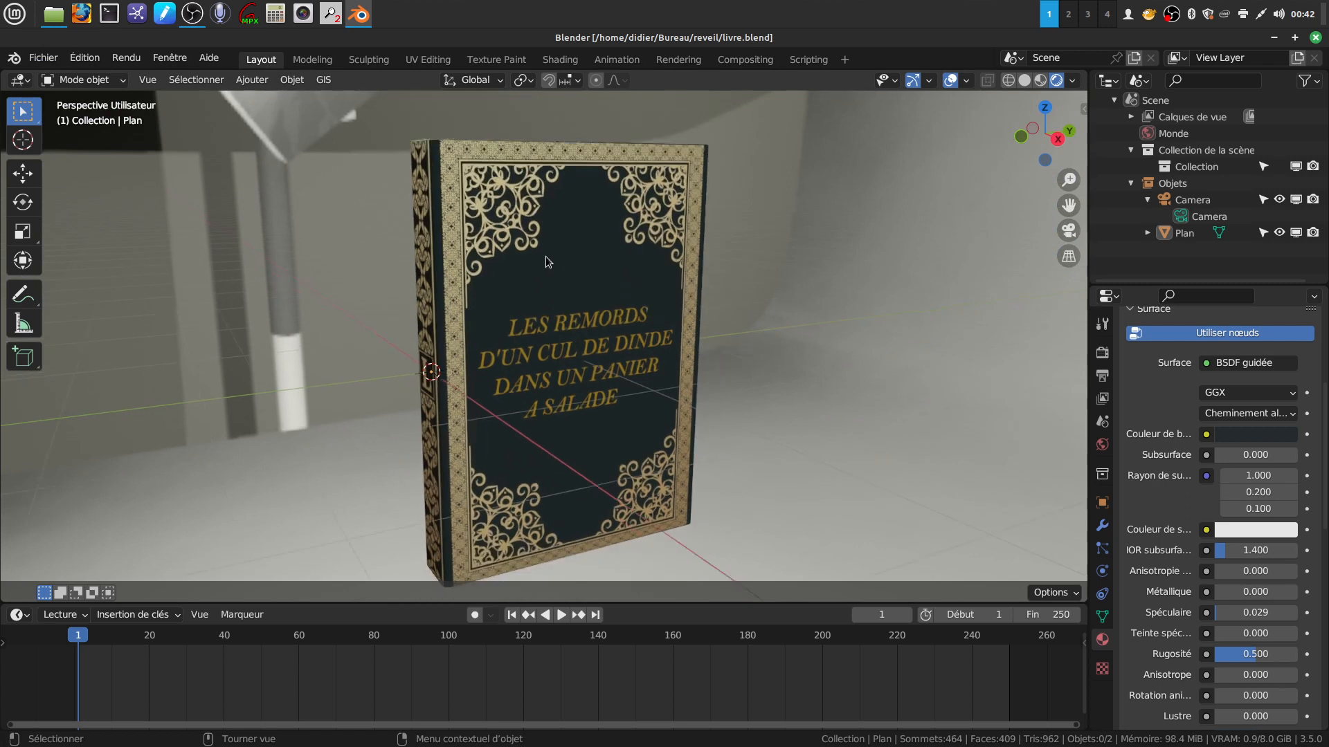
scroll(533, 249, "down", 2)
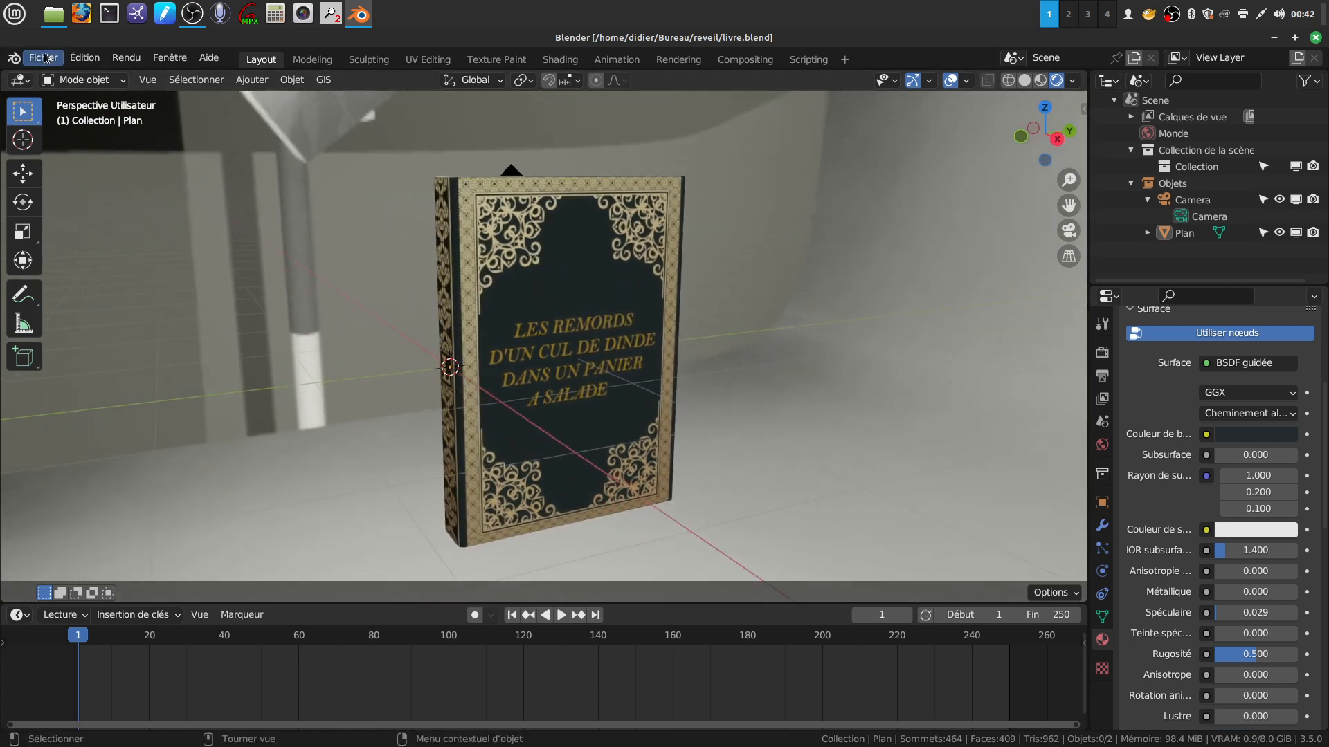
Step: Create a new file from the General template
left_click(45, 59)
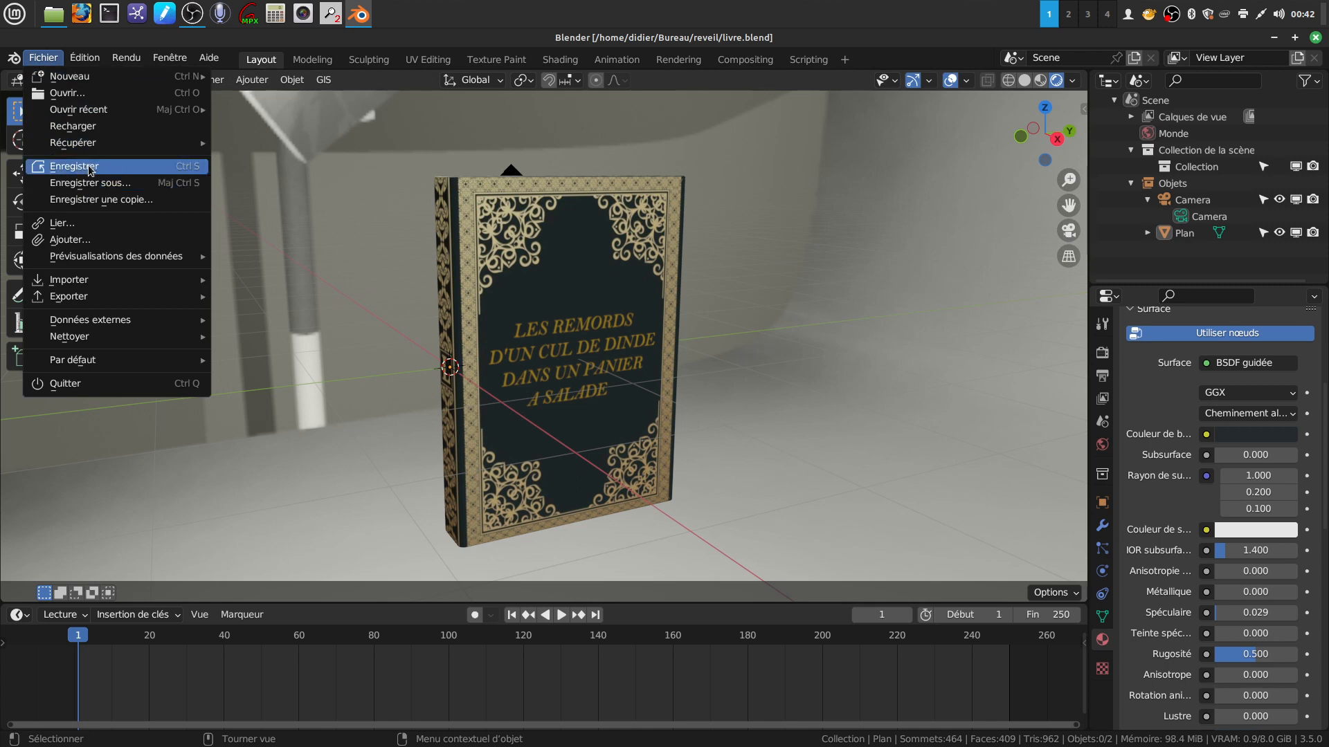
mouse_move(86, 83)
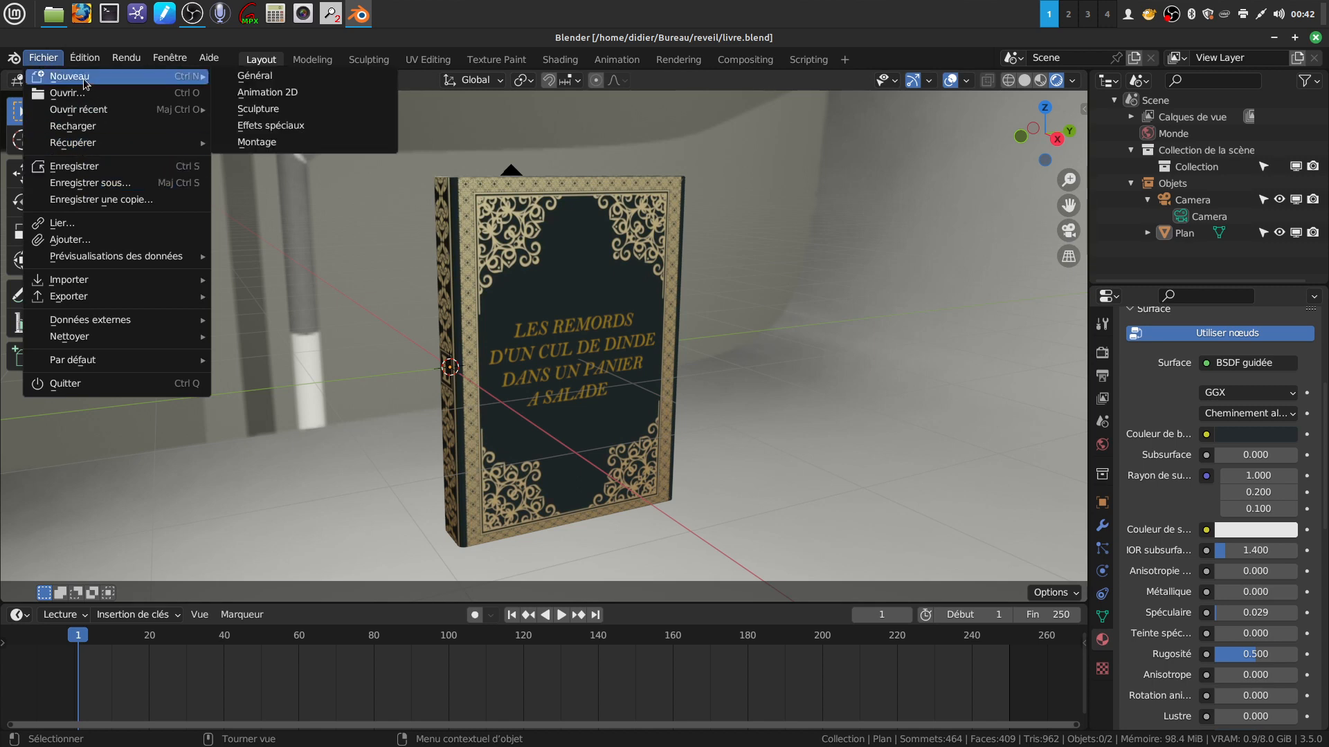
left_click(268, 80)
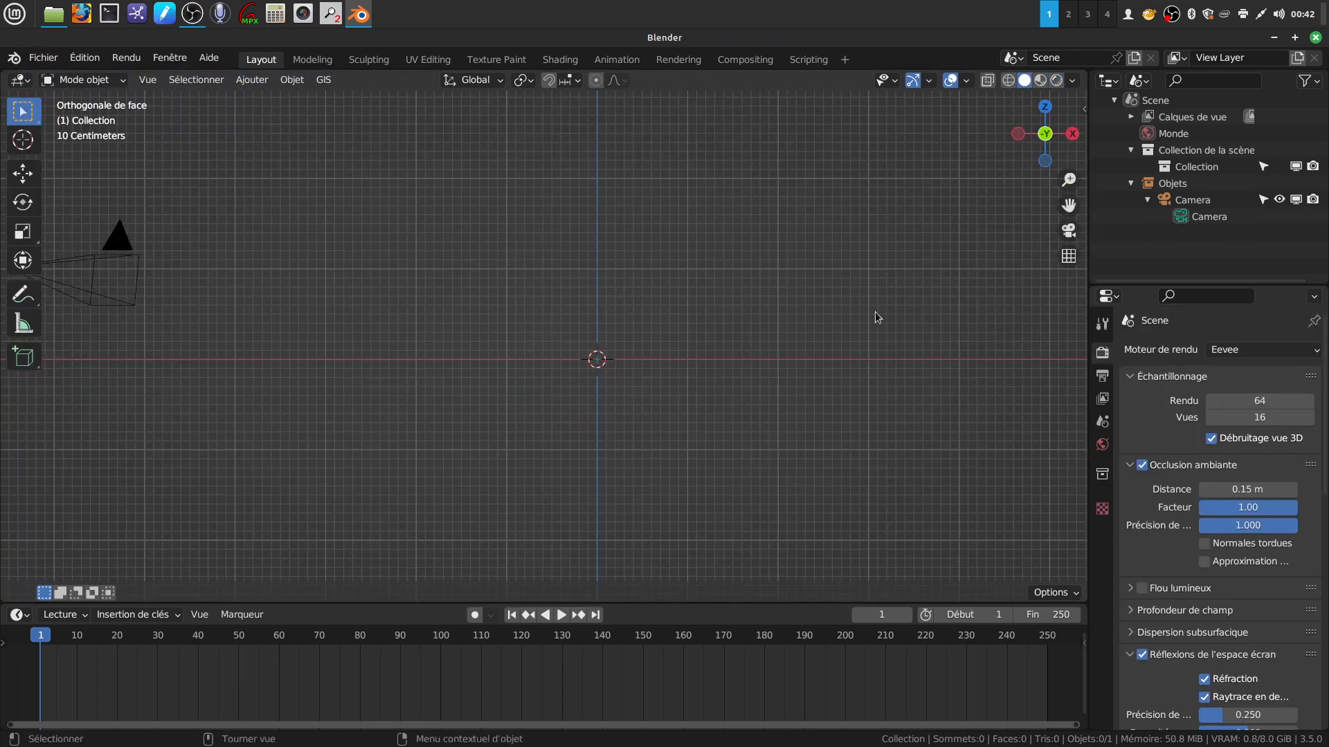
Step: Start the Shortcut VUr on-screen key display and hide the sidebar again
key("n")
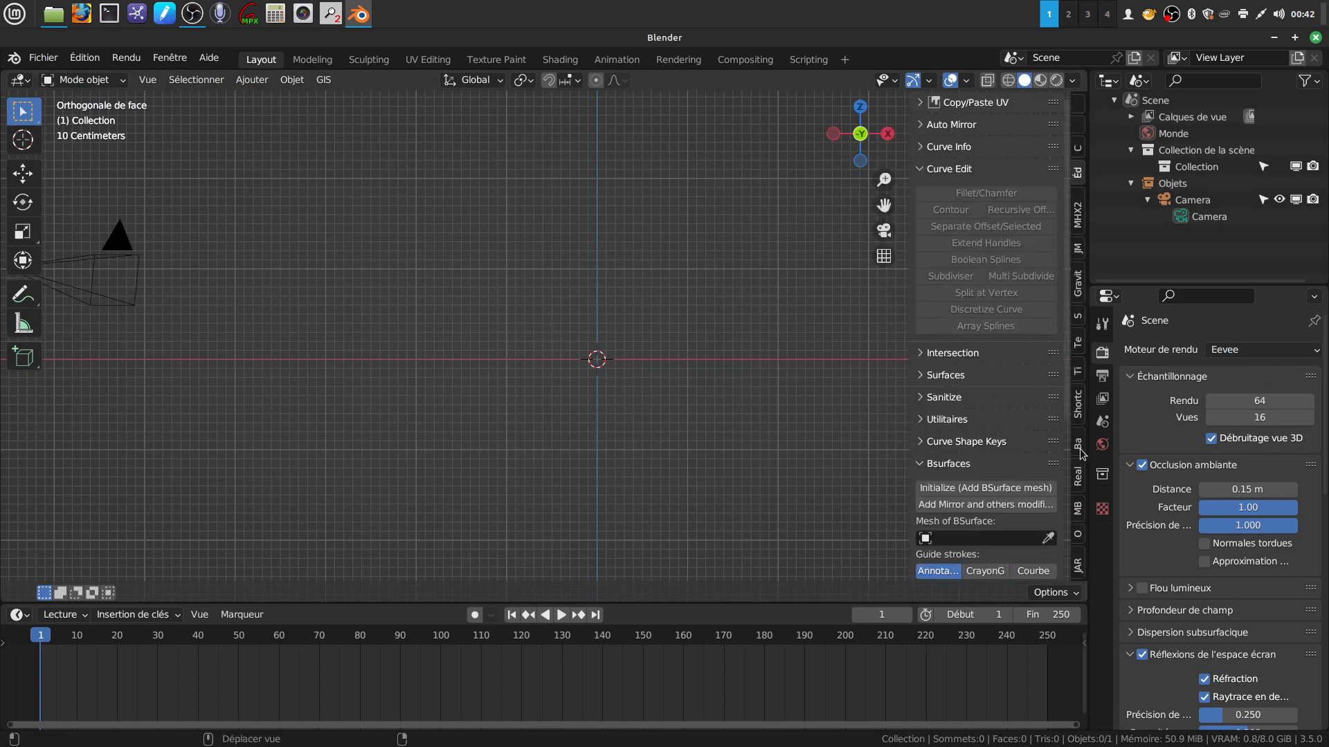
left_click(1079, 415)
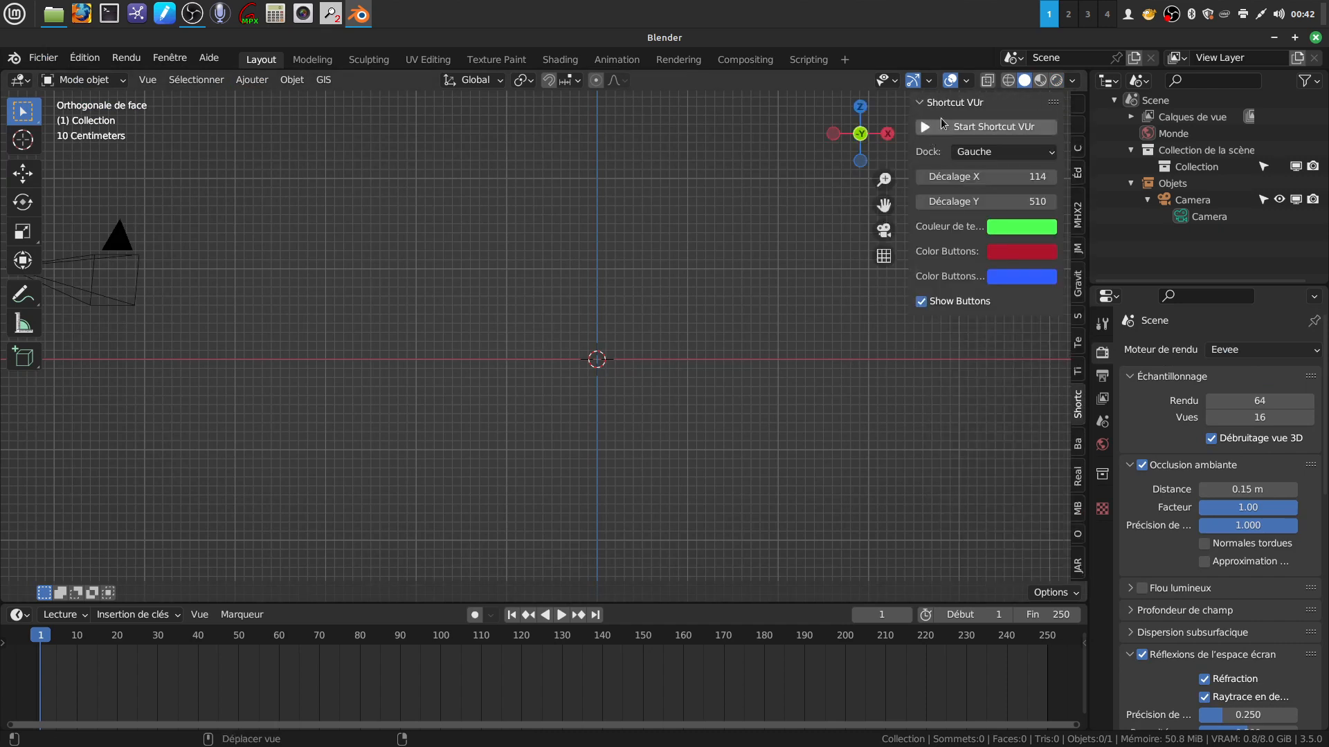
left_click(960, 128)
key("n")
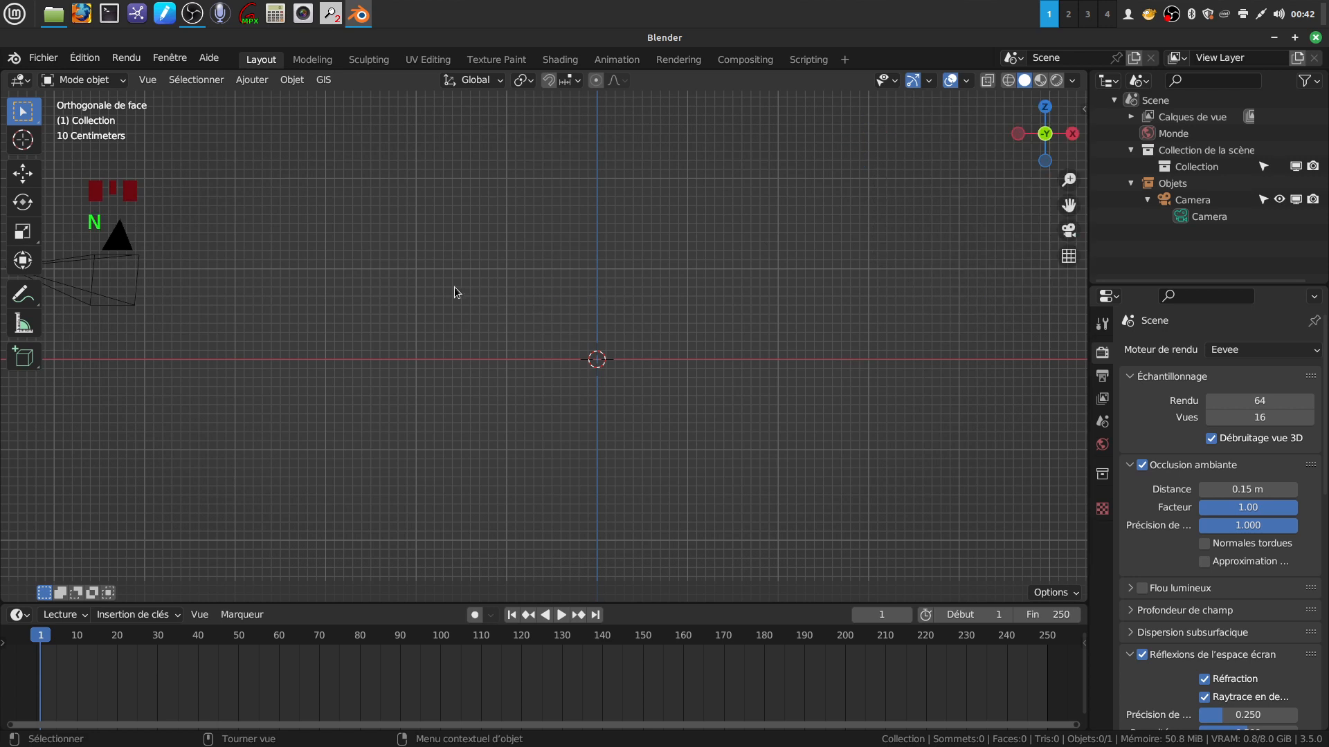
Step: Add the open book cover picture from the reveil folder as a reference image aligned to the front view
left_click(251, 80)
mouse_move(254, 98)
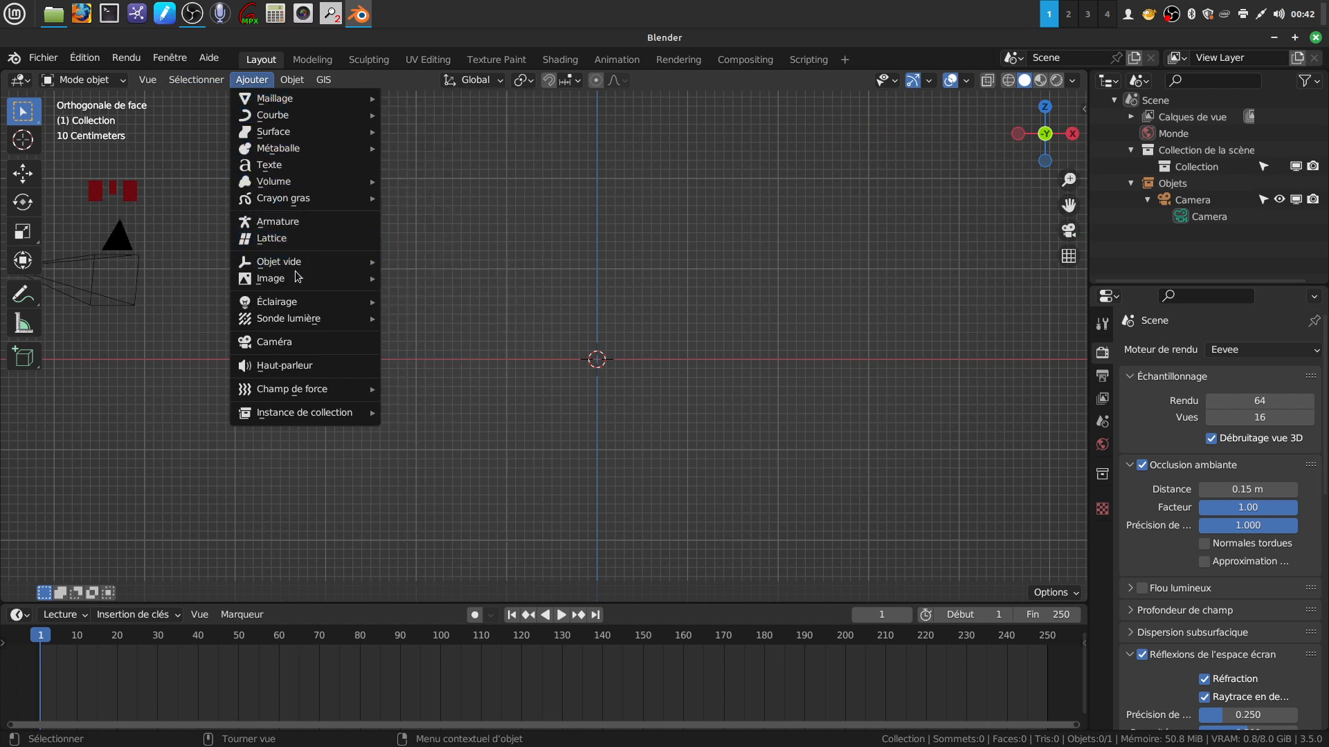
mouse_move(288, 281)
left_click(442, 283)
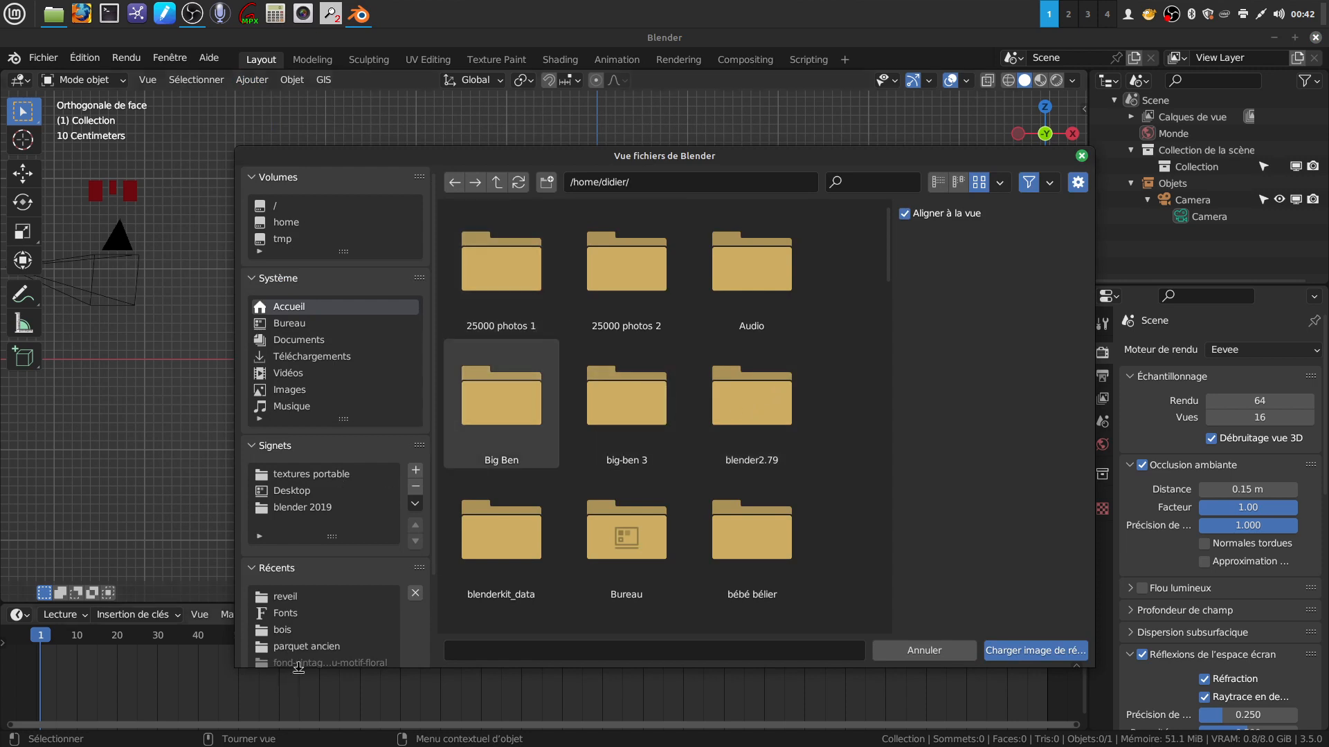
left_click(301, 598)
scroll(731, 443, "down", 5)
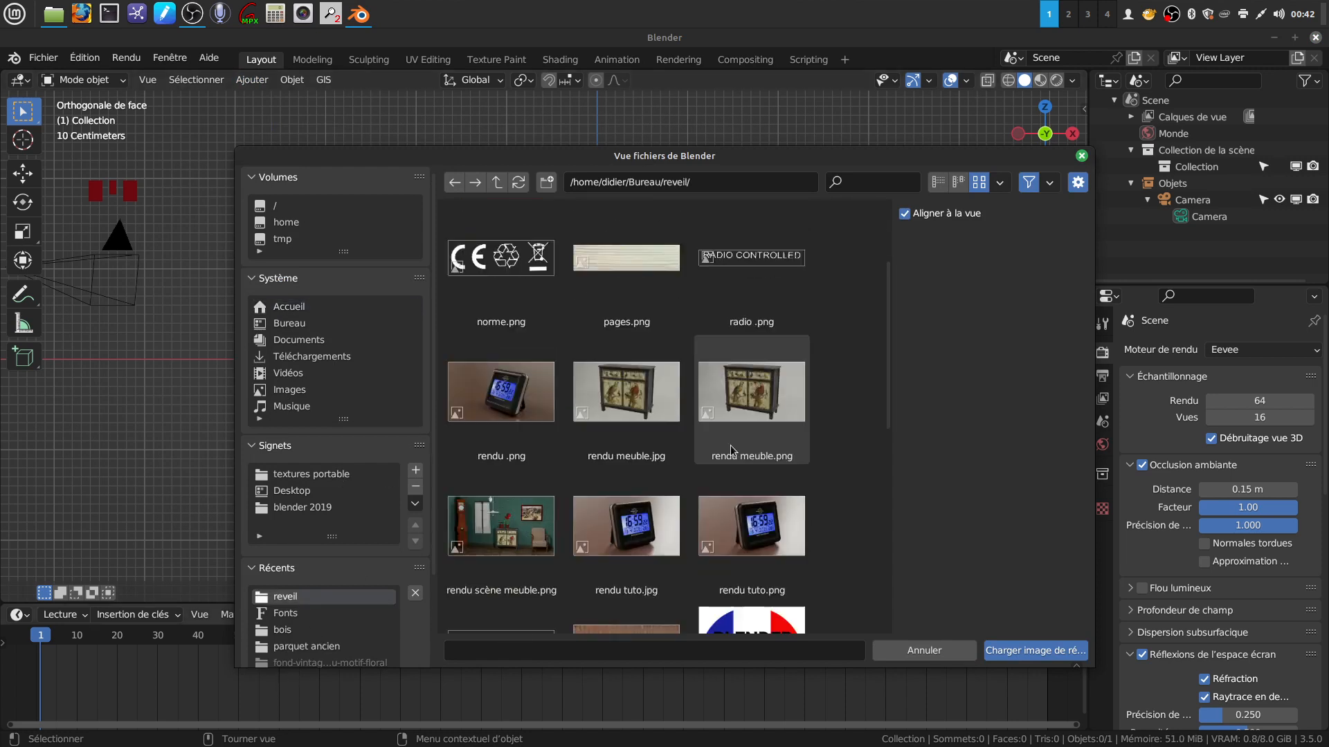
scroll(732, 453, "down", 4)
left_click(750, 477)
left_click(1007, 654)
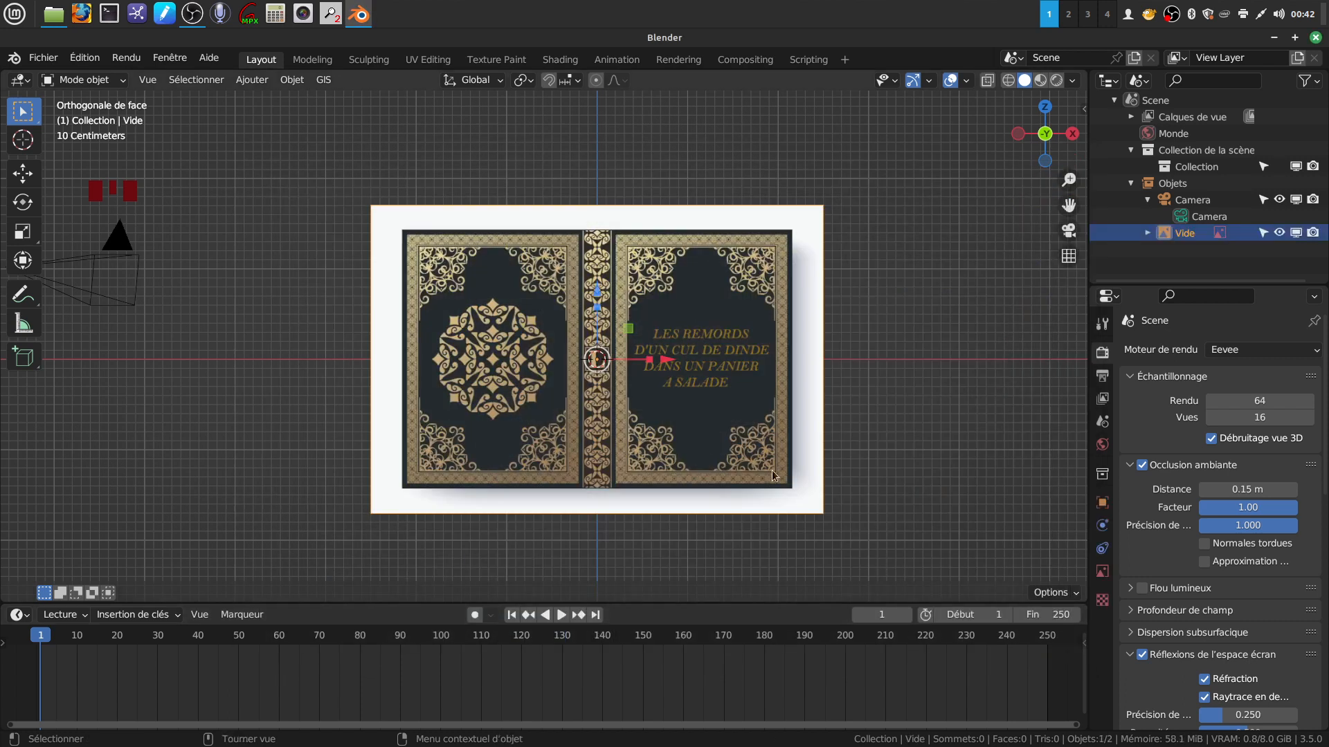
Step: Move the reference image back along the Y axis behind the origin and return to the front view
middle_click_drag(748, 372, 582, 380)
left_click_drag(817, 355, 911, 359)
key("KP_1")
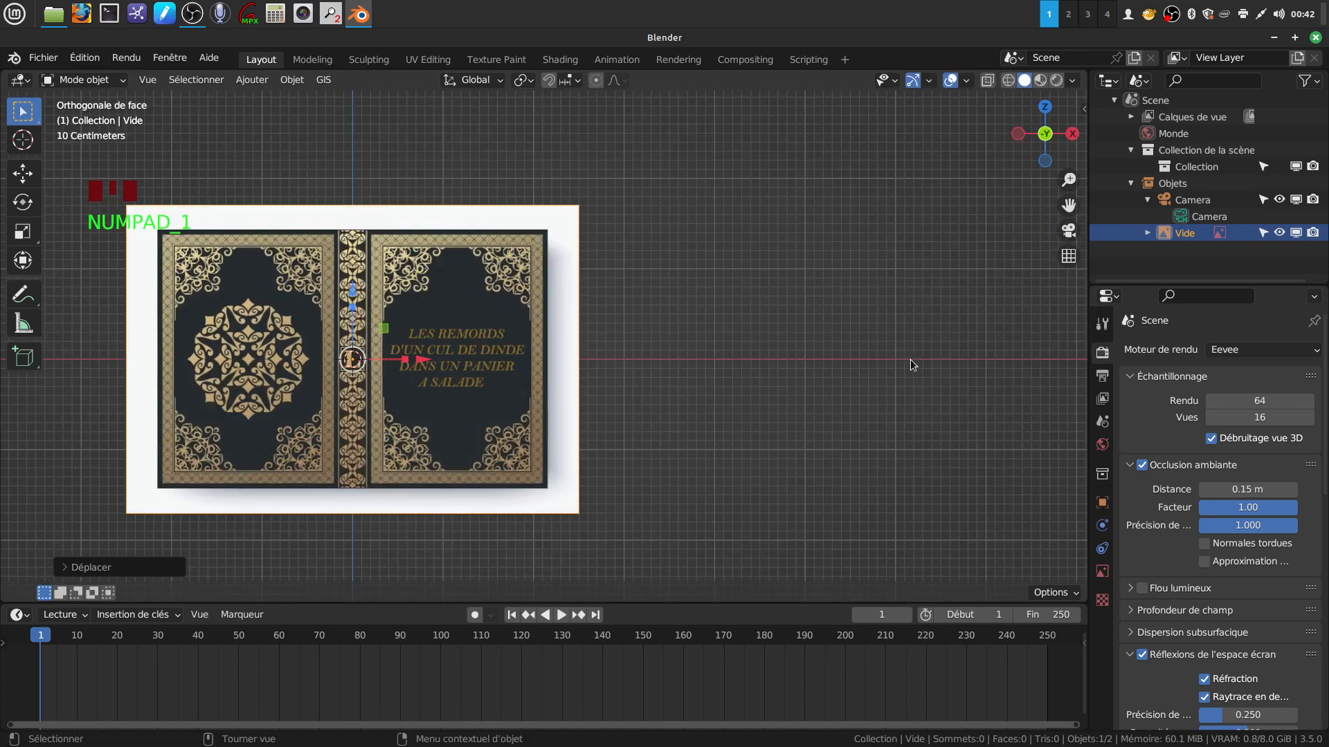
scroll(908, 360, "down", 2)
middle_click_drag(883, 366, 1011, 335, "shift")
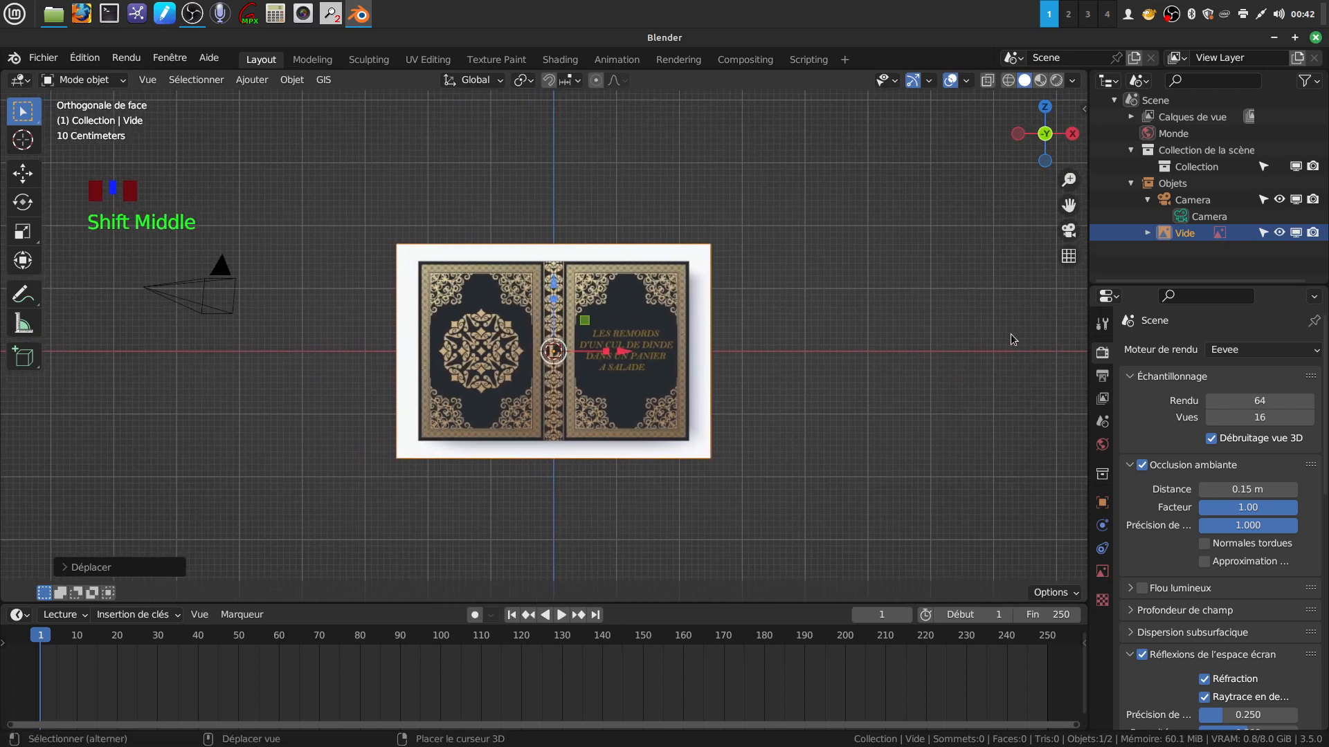
middle_click_drag(844, 442, 754, 371, "shift")
scroll(816, 446, "up", 2)
scroll(769, 384, "up", 1)
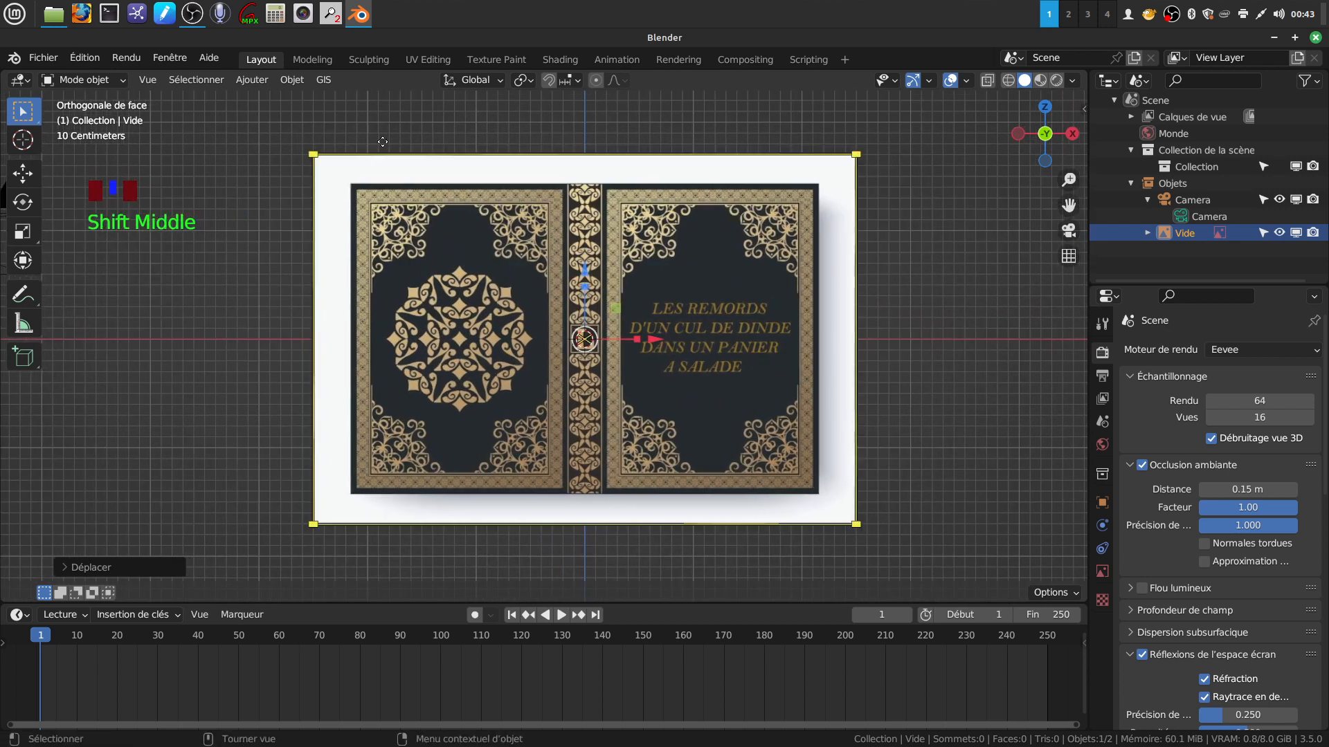
Step: Add a mesh plane and rotate its geometry 90 degrees around X in Edit Mode so it faces the front
left_click(252, 80)
mouse_move(265, 100)
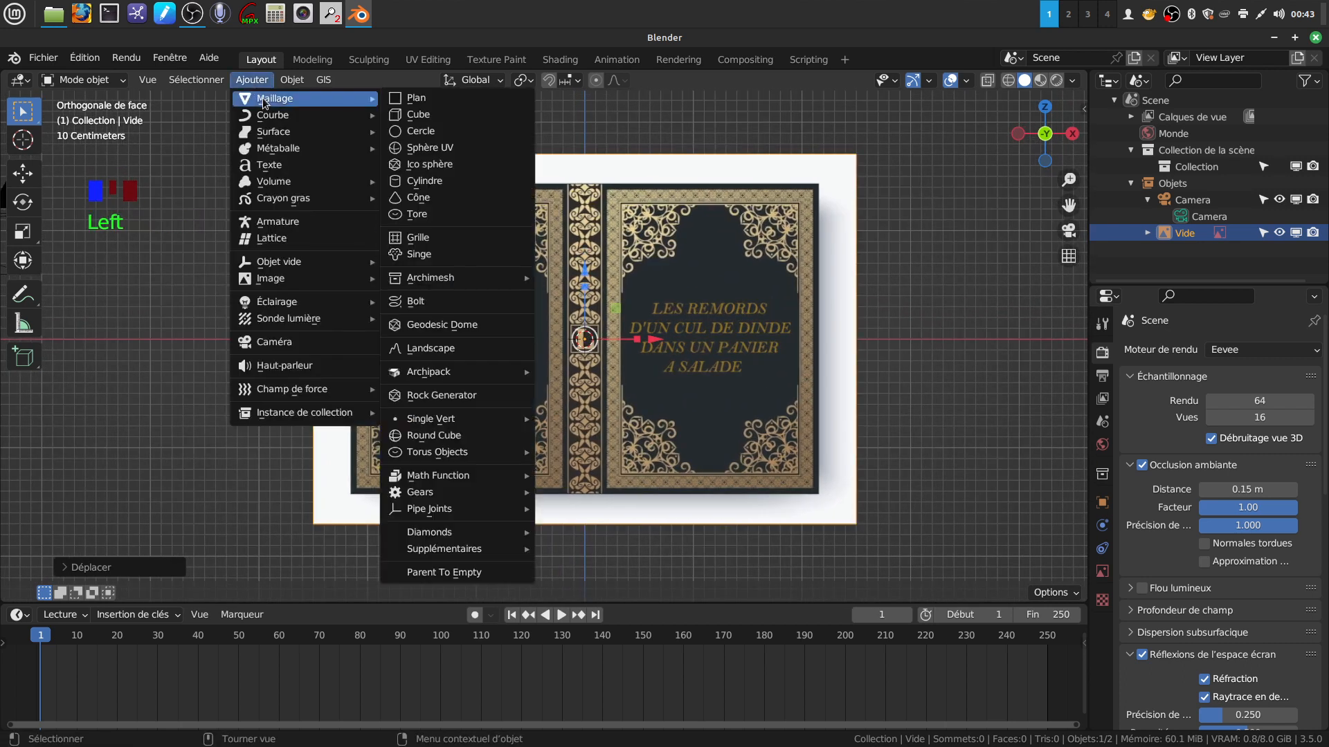
left_click(418, 100)
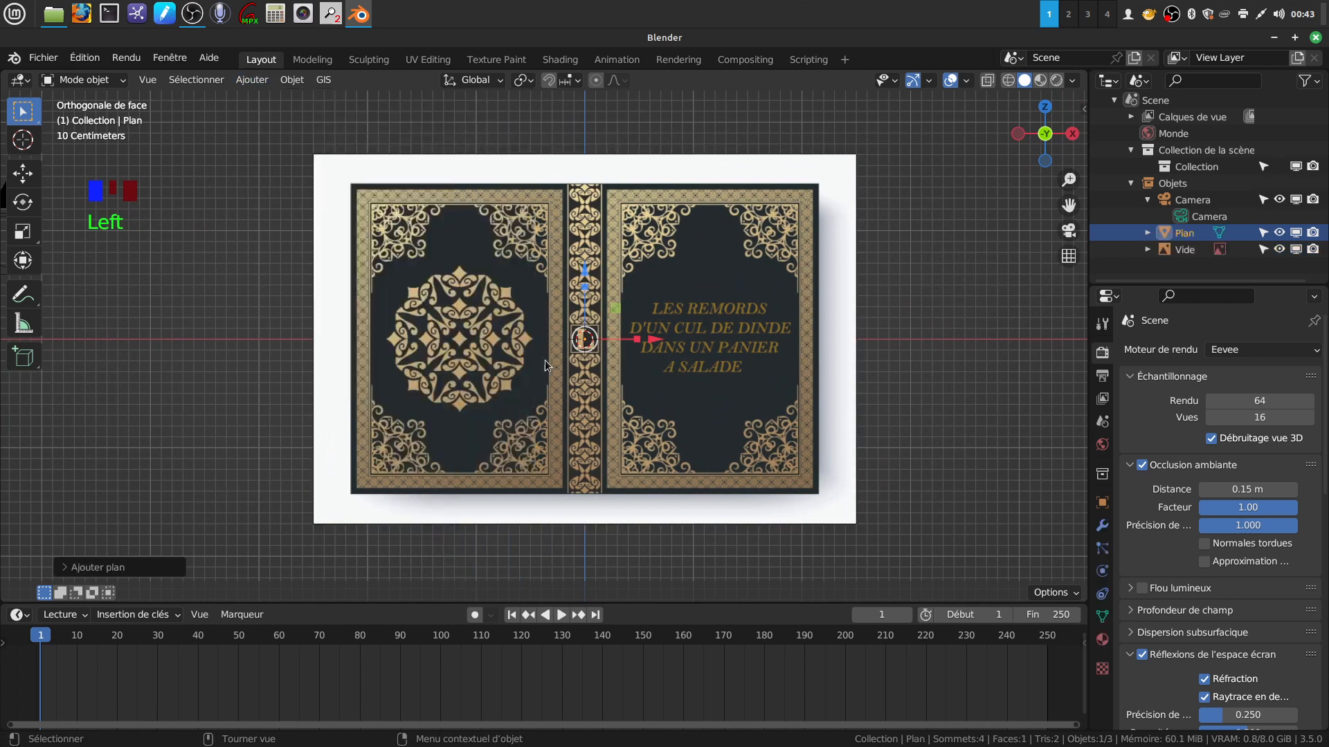
key("Tab")
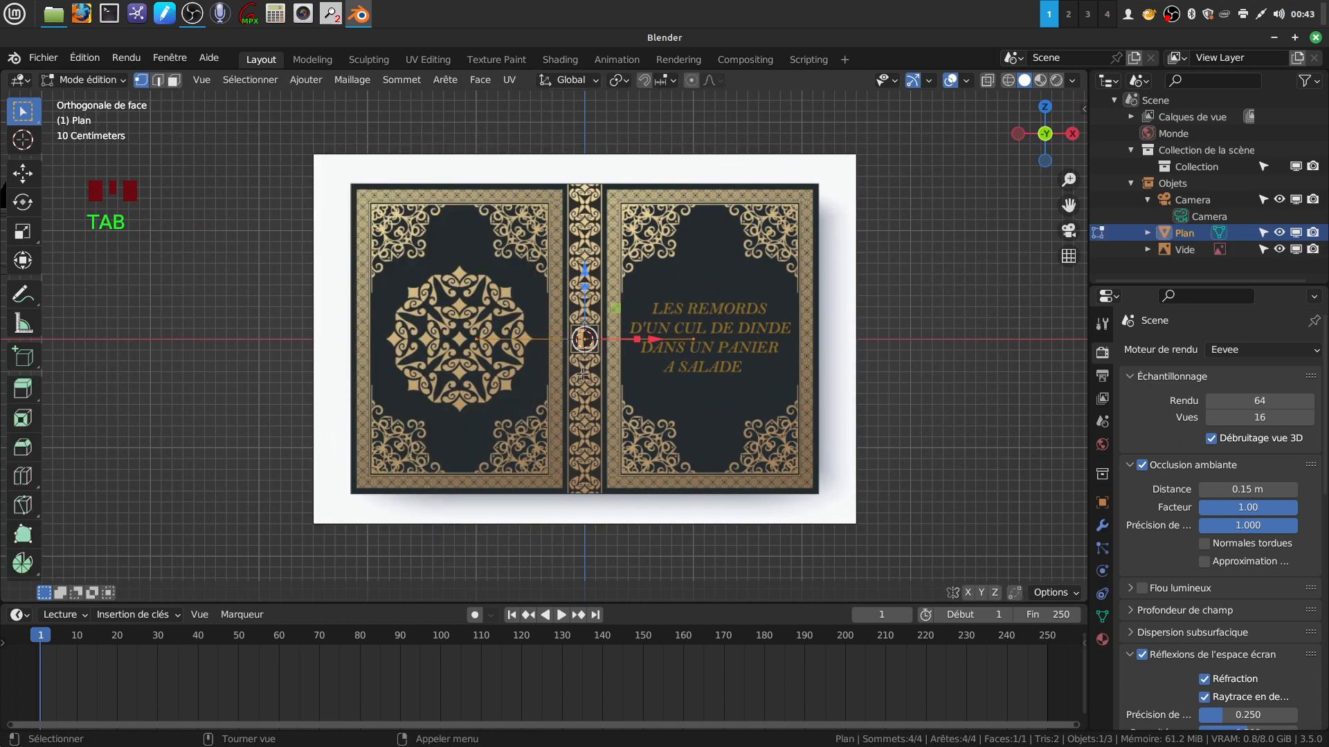
type("rx")
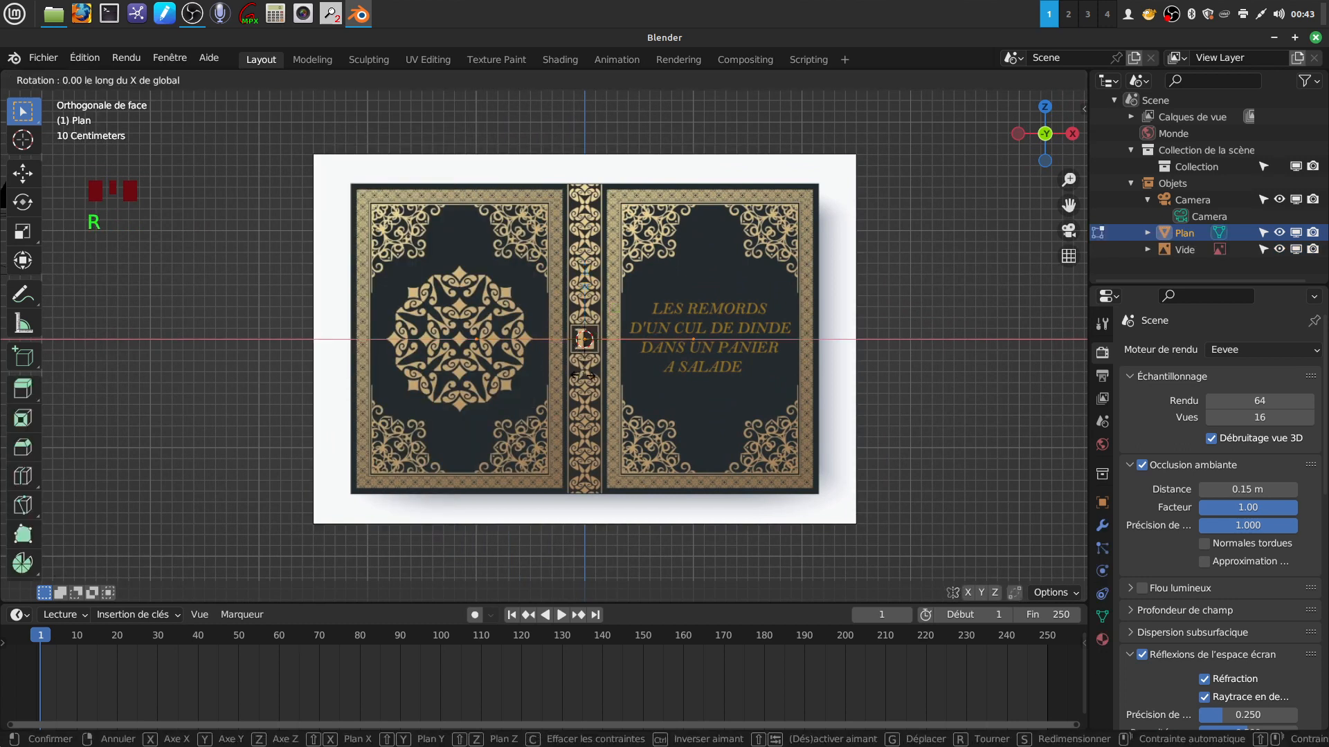
type("90")
key("Return")
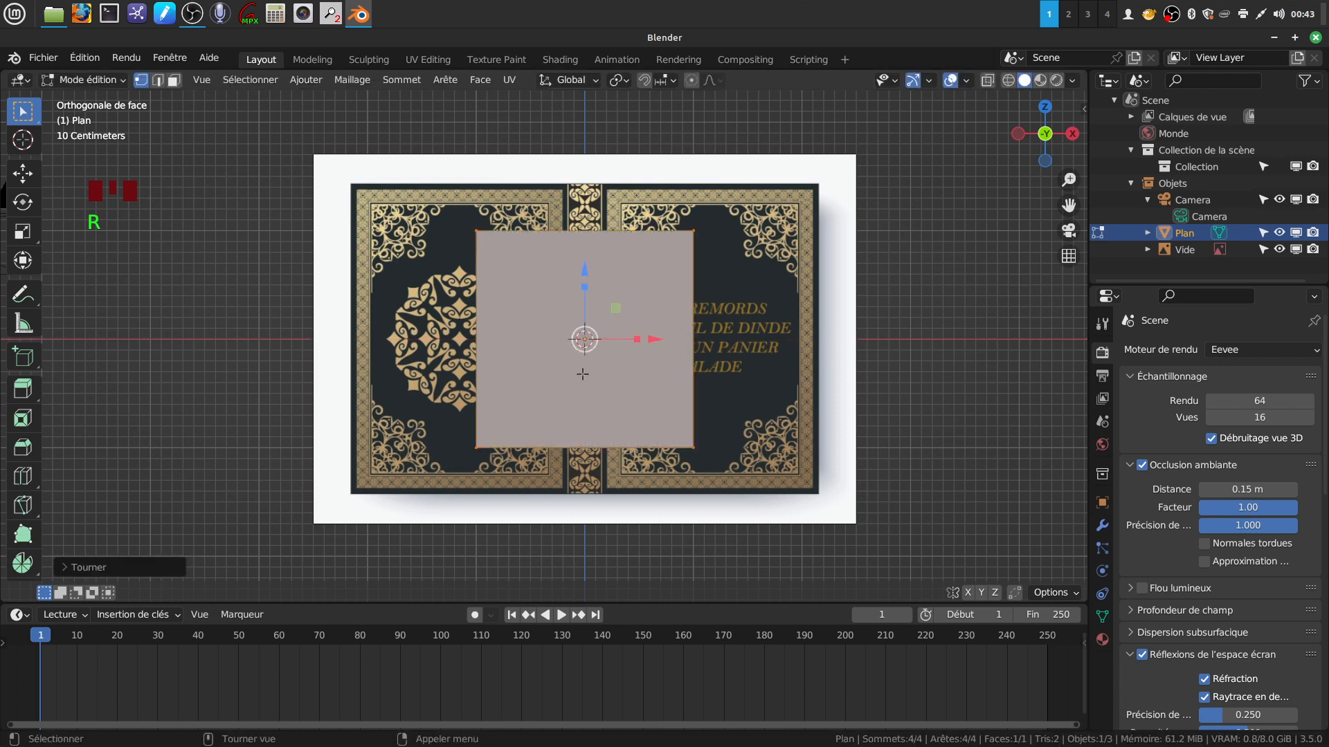
Step: Scale the plane by about 1.41 to the cover's height and shift it along X to the cover's left edge
key("s")
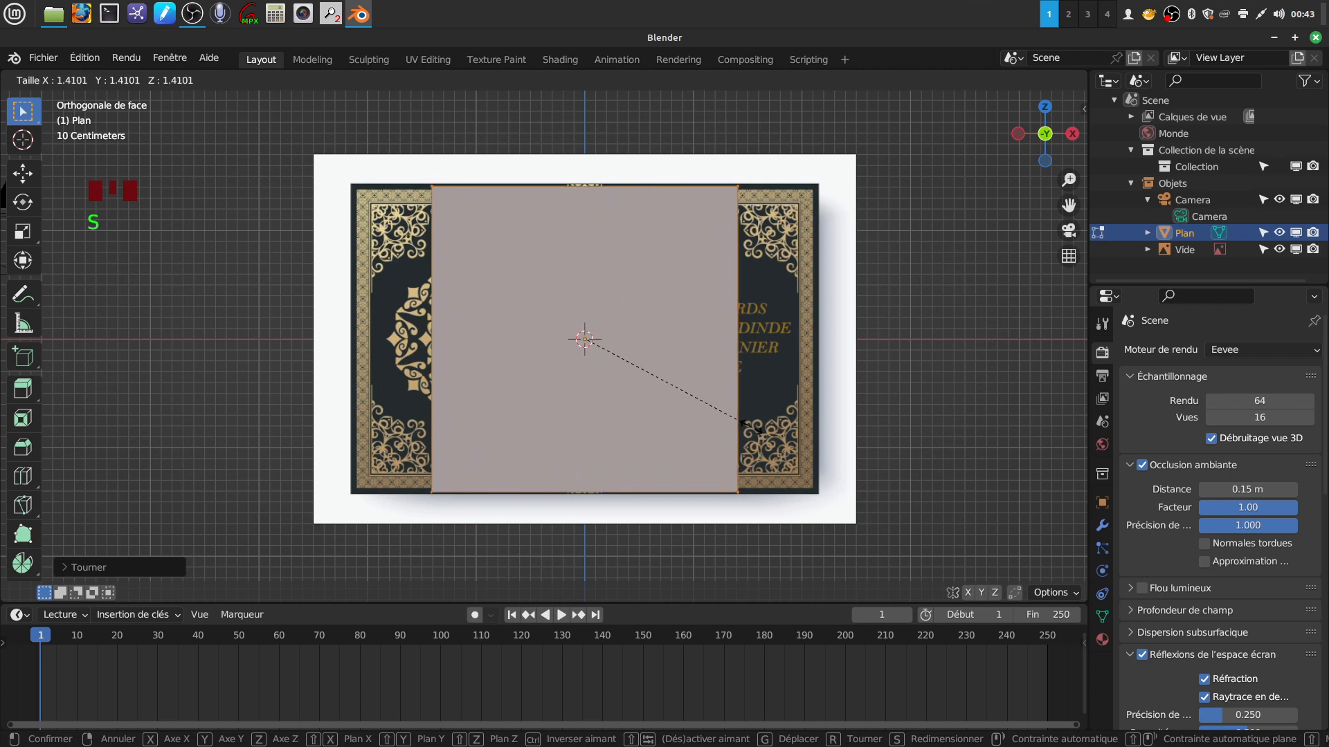
key("Return")
left_click_drag(658, 339, 577, 339)
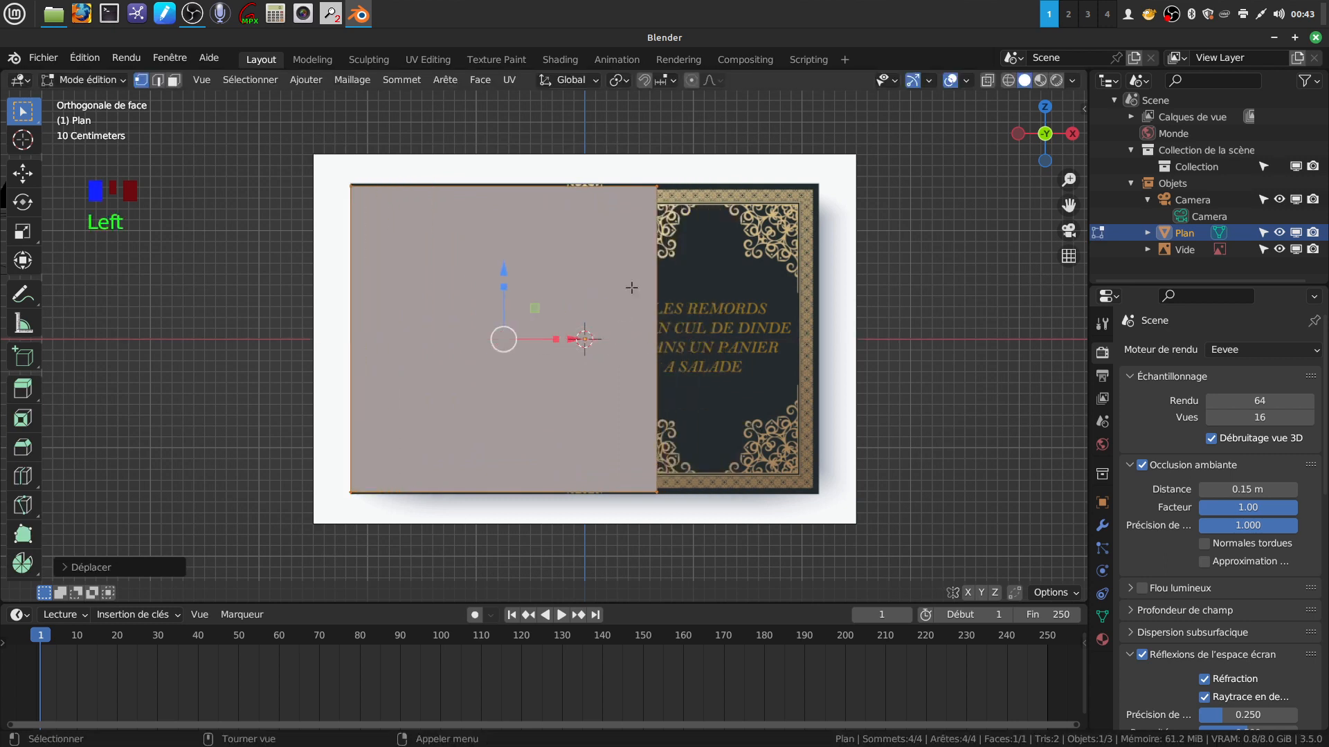
Step: Fit the plane's right, top and bottom edges to the outline of the book cover in the reference image
left_click_drag(637, 174, 688, 474)
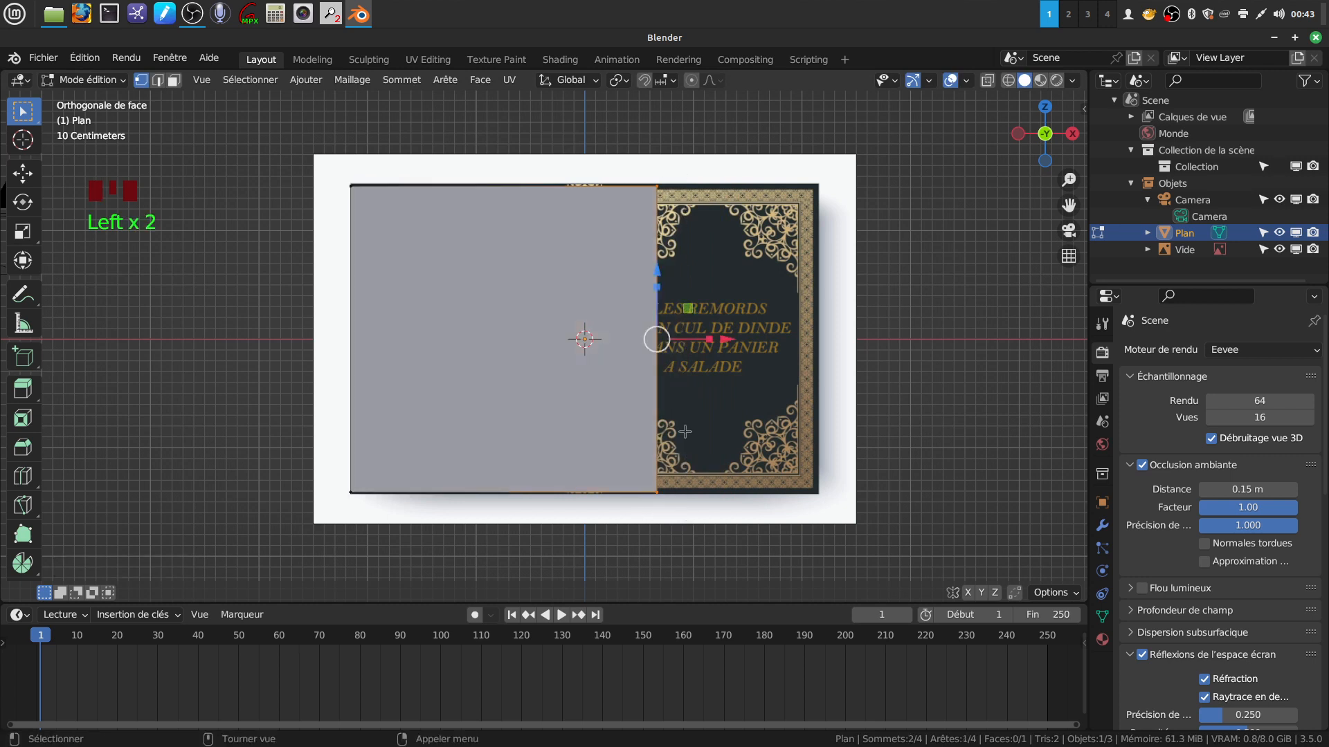
left_click_drag(724, 338, 888, 352)
left_click(741, 184)
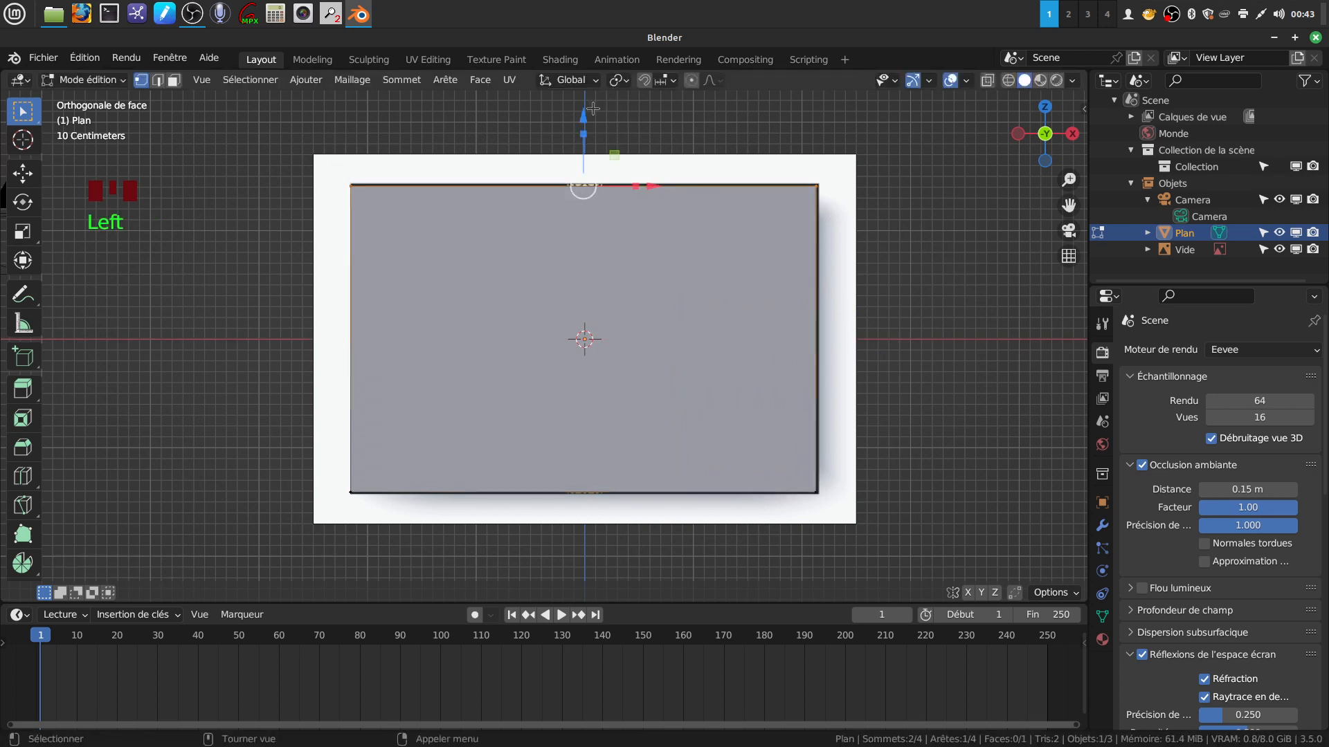
left_click_drag(587, 115, 588, 113)
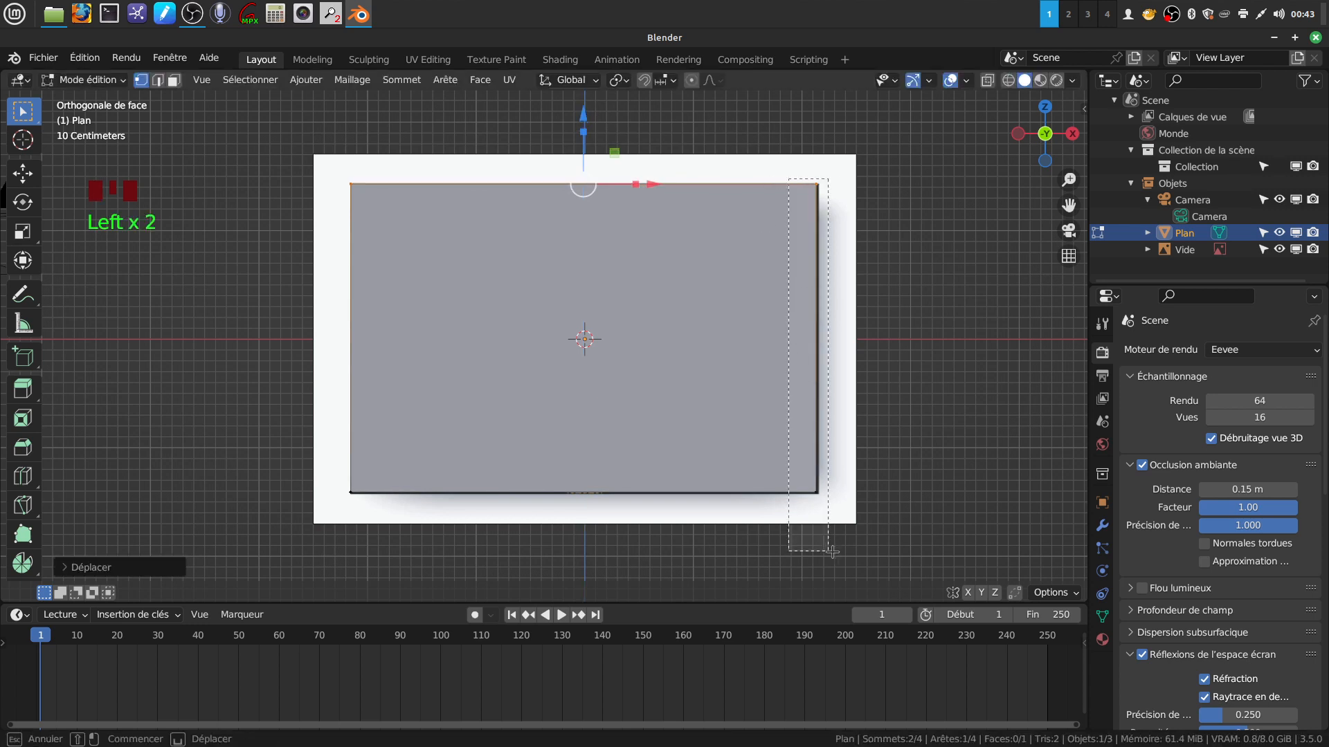
left_click(850, 463)
left_click_drag(895, 335, 893, 338)
left_click(582, 515)
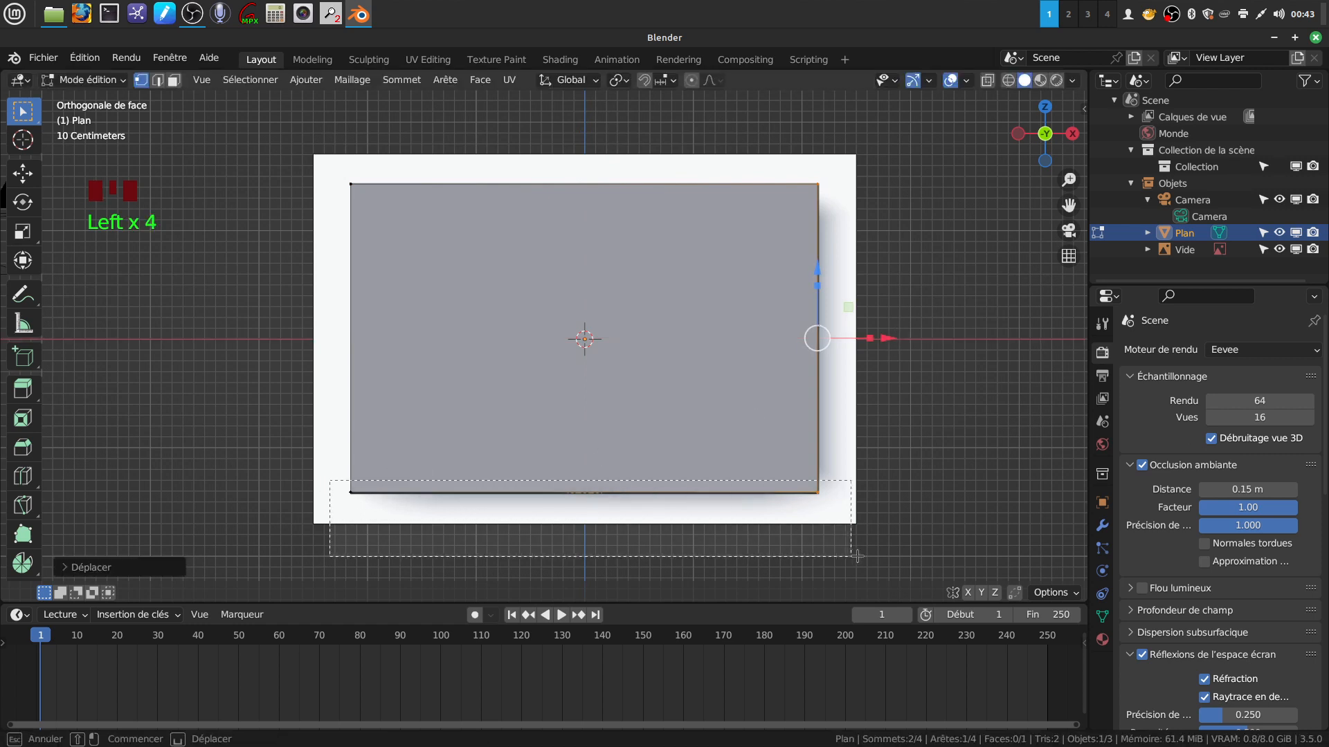
left_click_drag(584, 424, 585, 426)
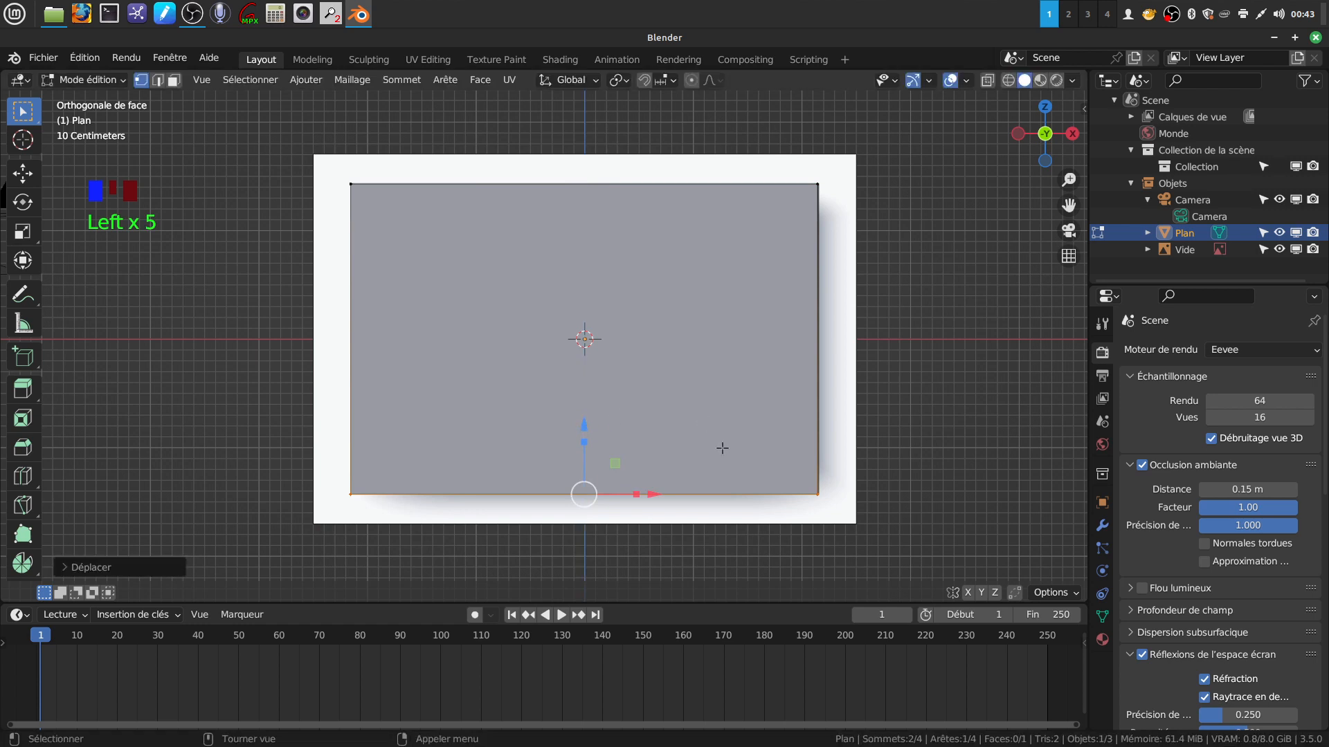
Step: Switch to wireframe display and add a vertical loop cut along the left edge of the book's spine
key("z")
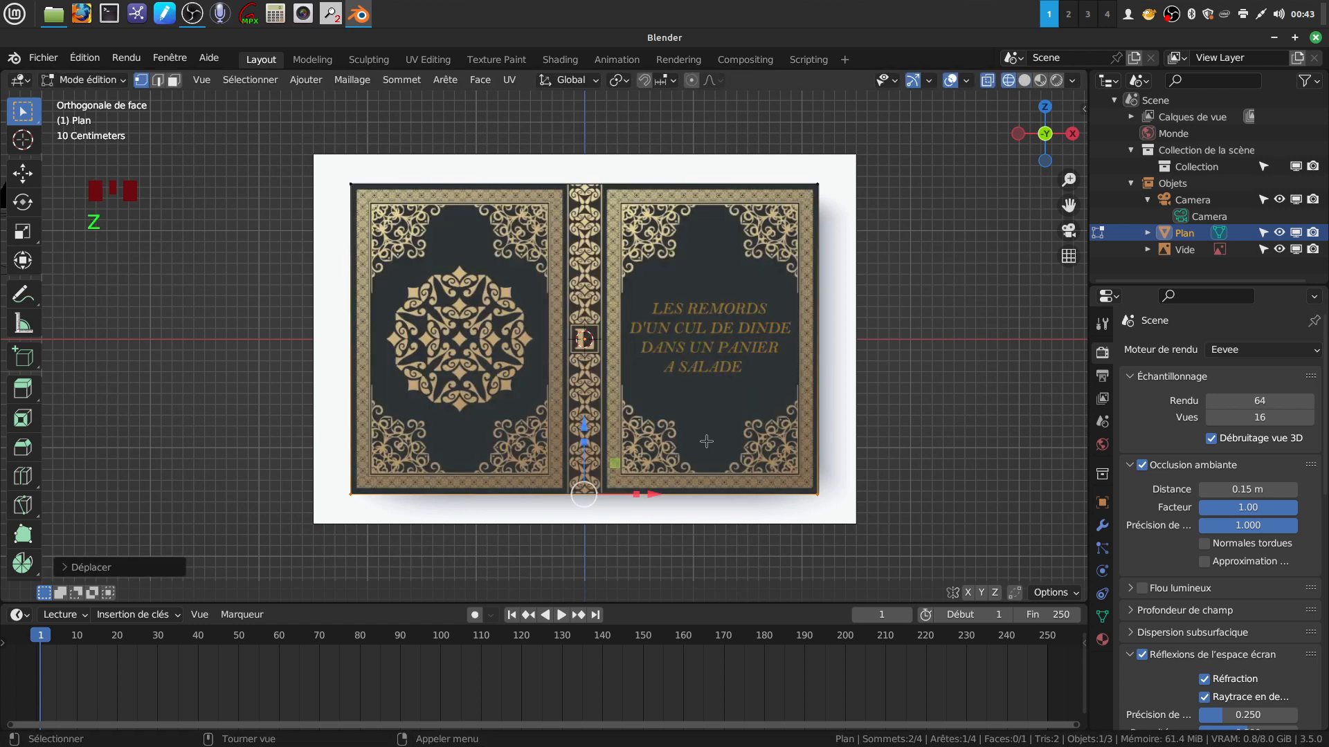
key("ctrl")
key("ctrl+r")
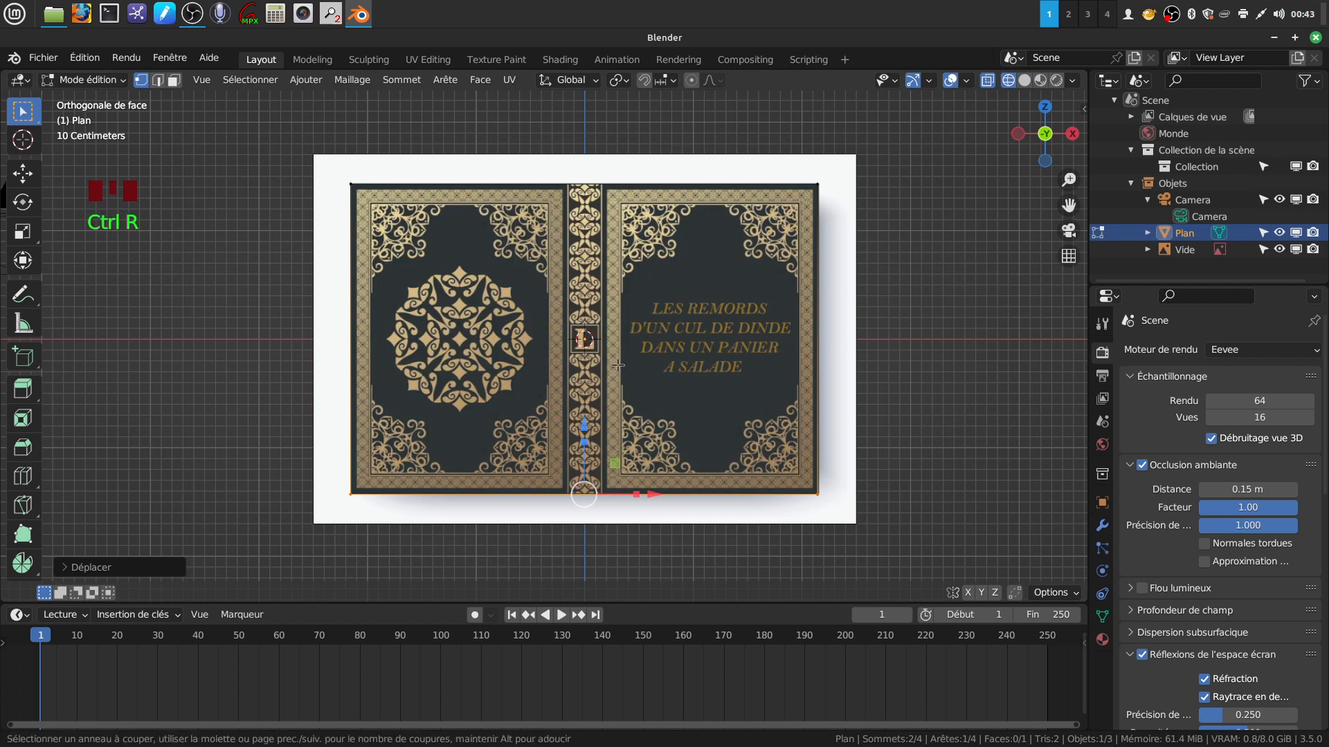
left_click(587, 189)
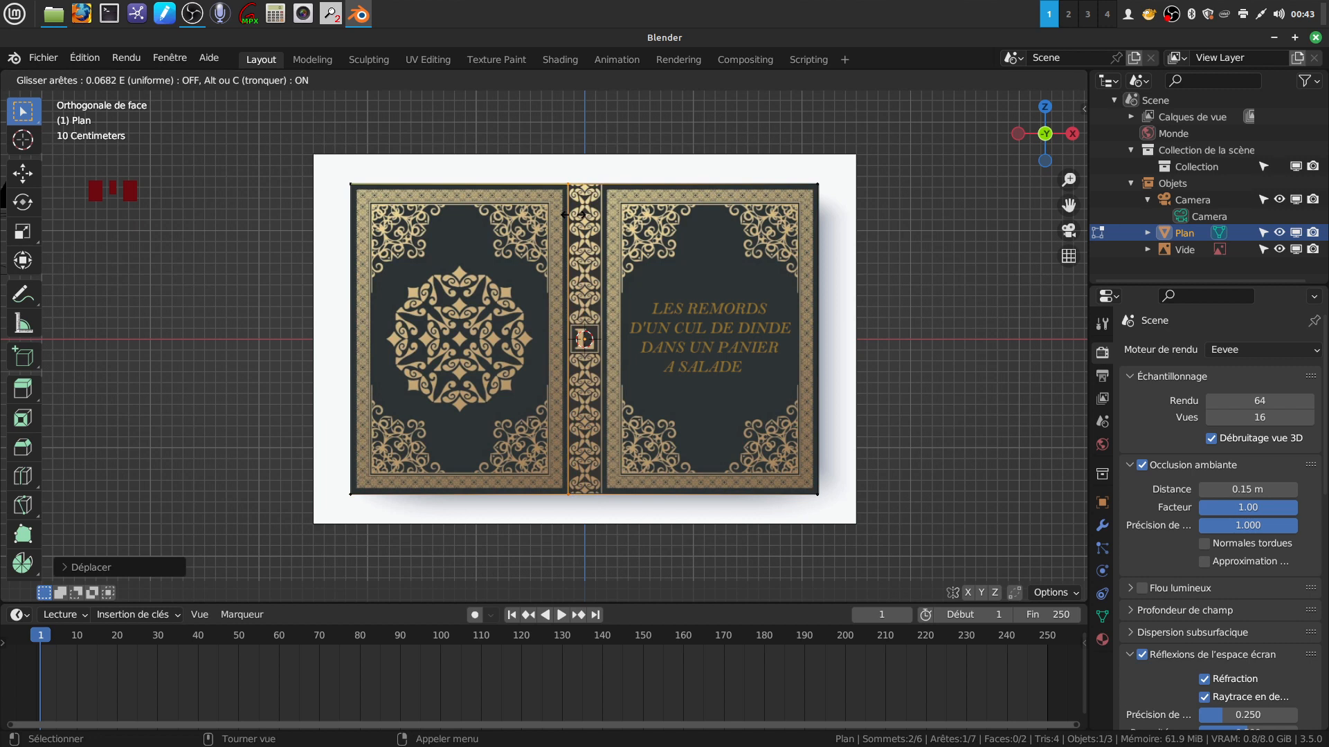
left_click(573, 216)
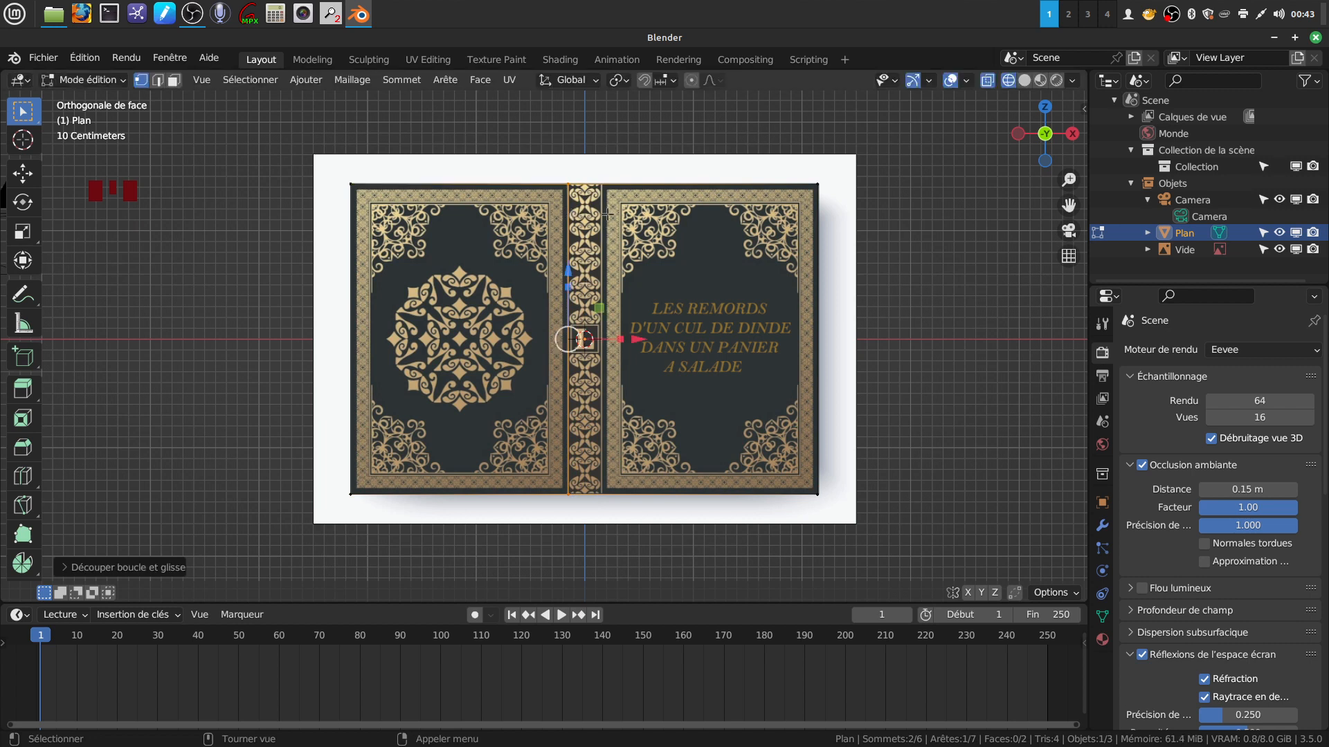
Step: Add a second vertical loop cut to the plane, aligned with the right edge of the book's spine
key("ctrl+r")
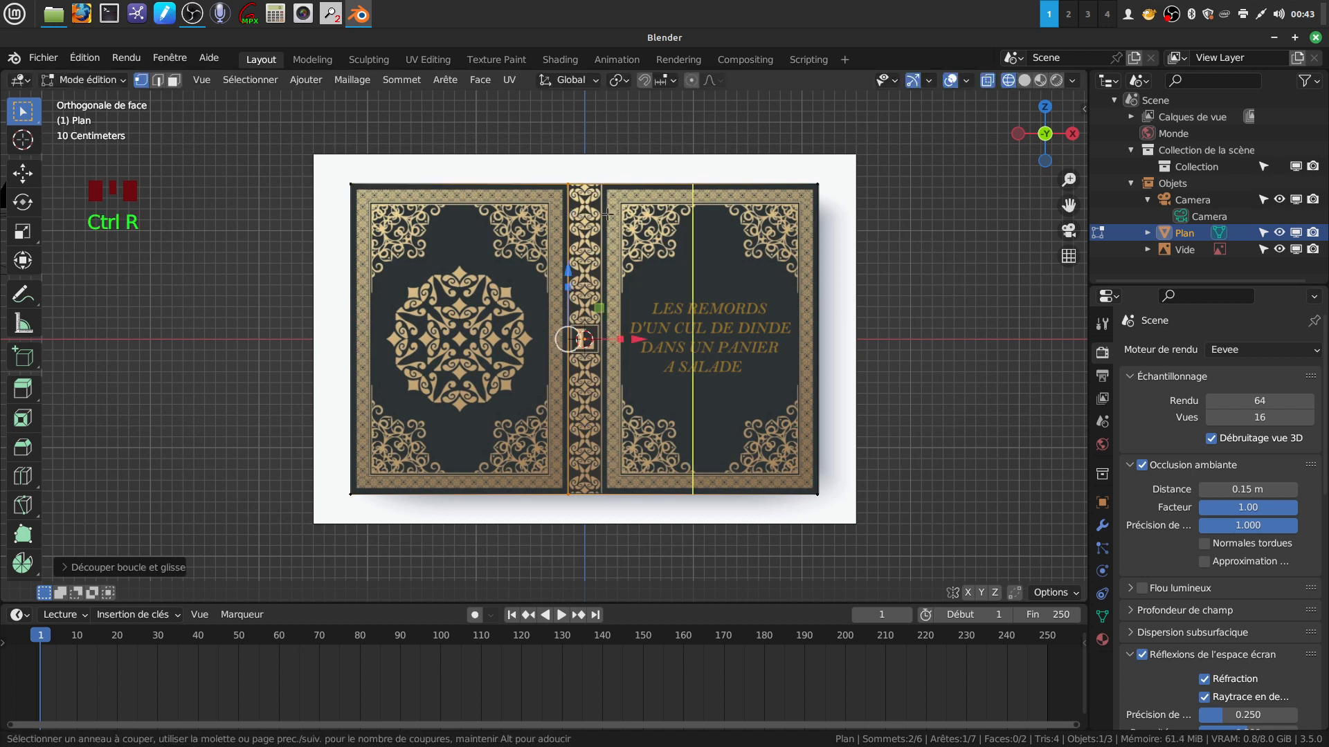
left_click(607, 212)
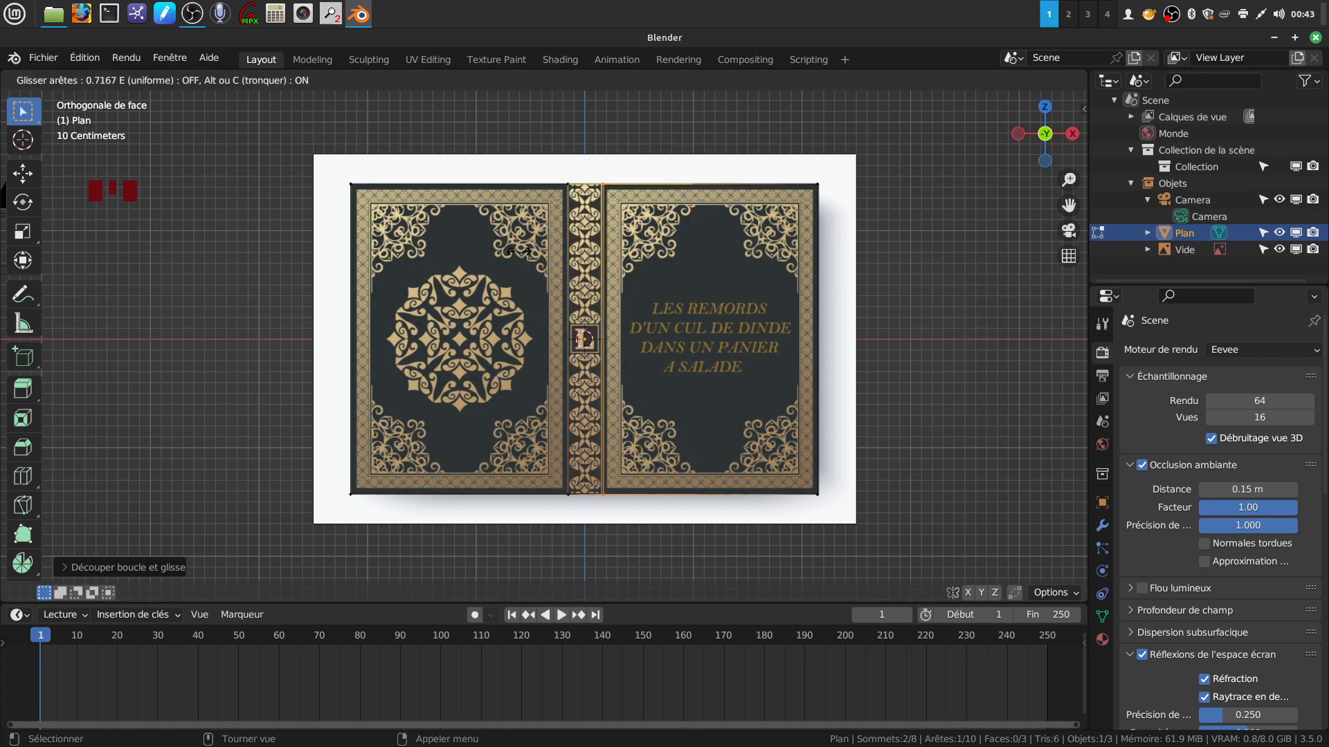
left_click(518, 252)
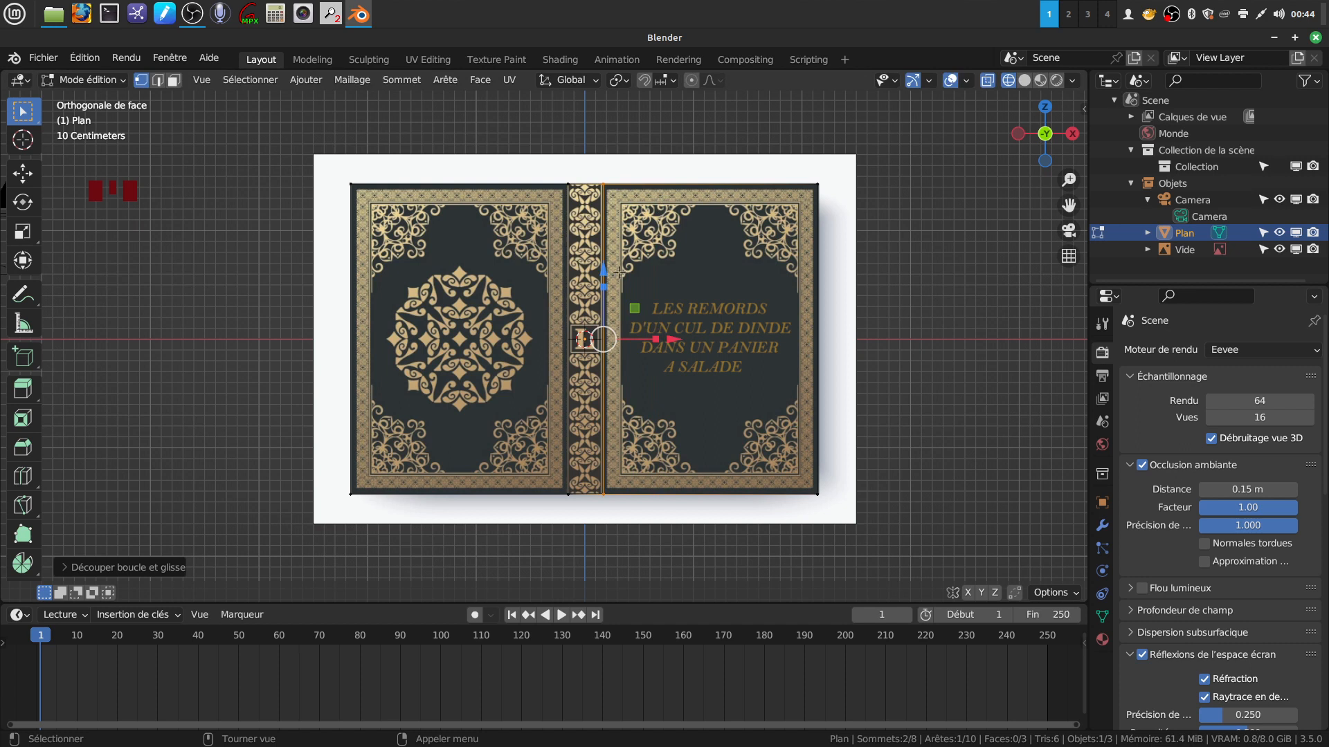
Step: Return to Object Mode with solid shading and delete the reference image empty
key("Tab")
key("z")
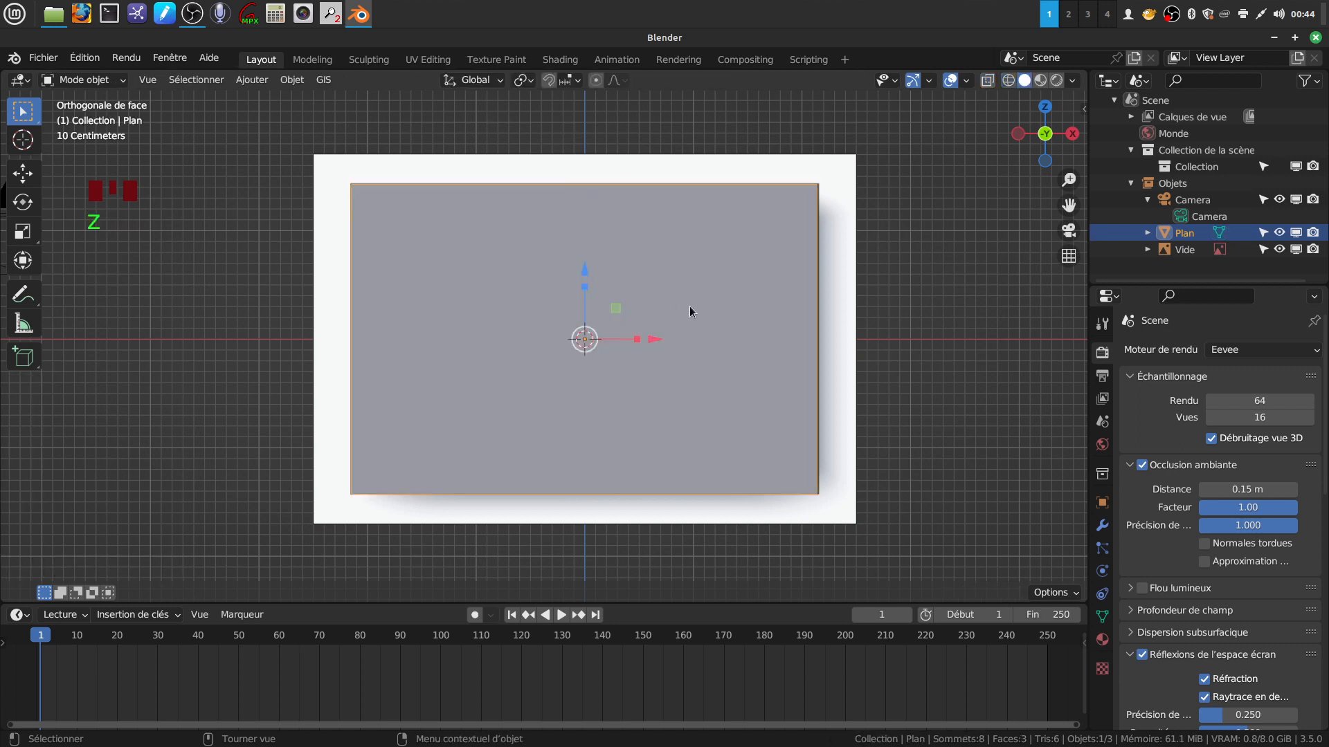
scroll(691, 314, "down", 2)
left_click(757, 261)
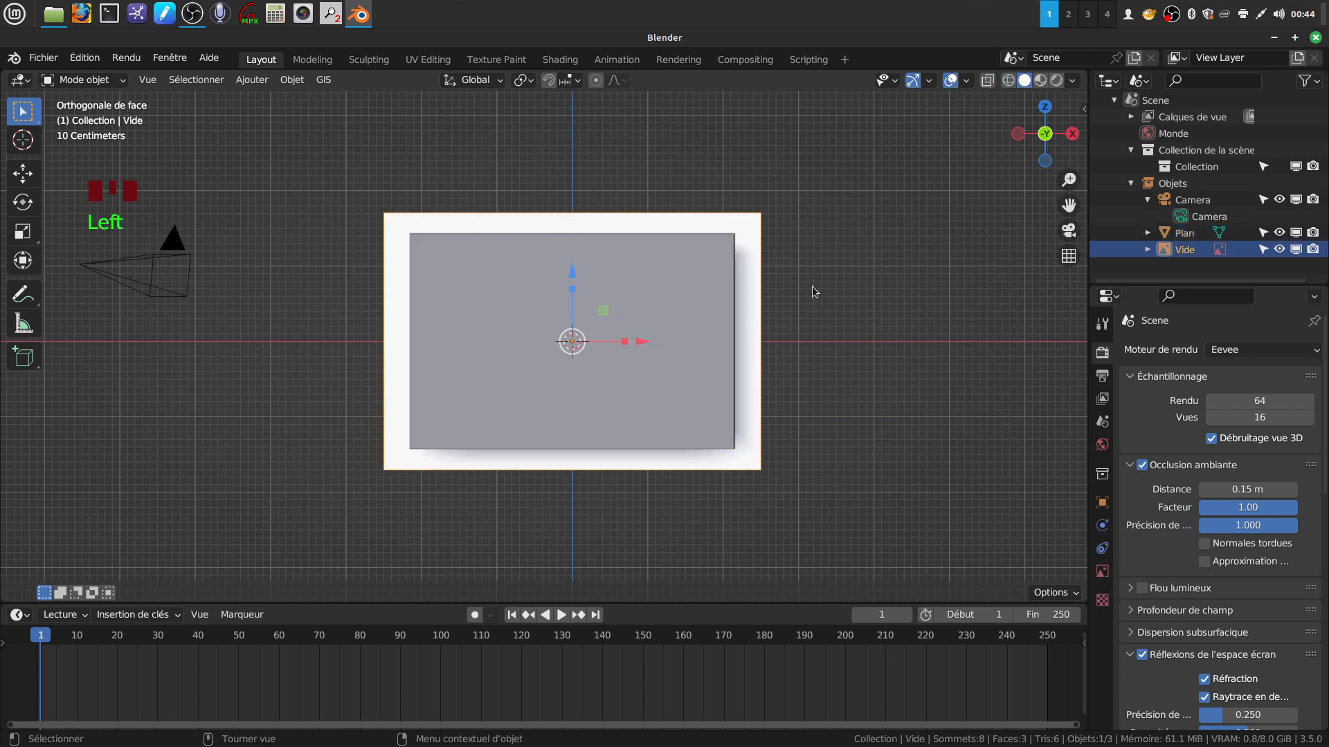
key("x")
left_click(805, 287)
Step: Give the plane a new material with an Image Texture as base color and specular lowered to nearly zero
middle_click_drag(792, 285, 644, 315)
left_click(636, 334)
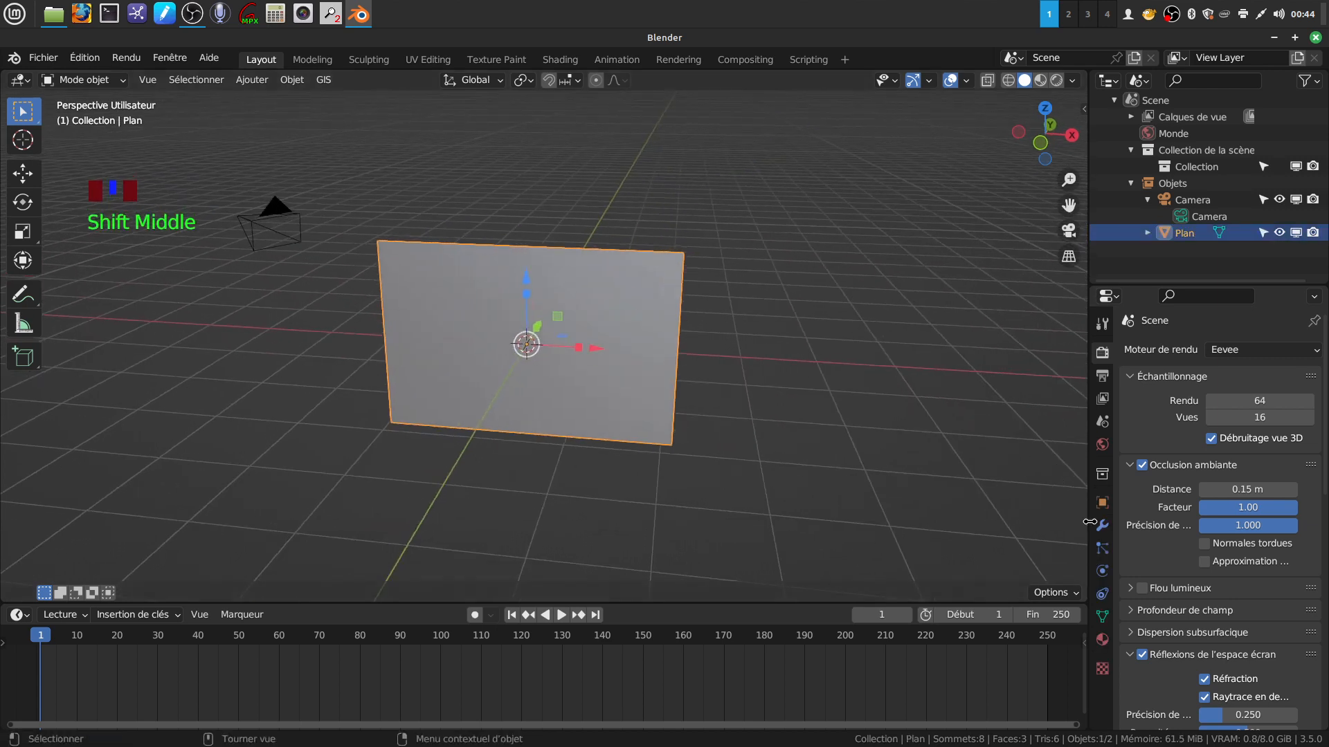
left_click(1106, 641)
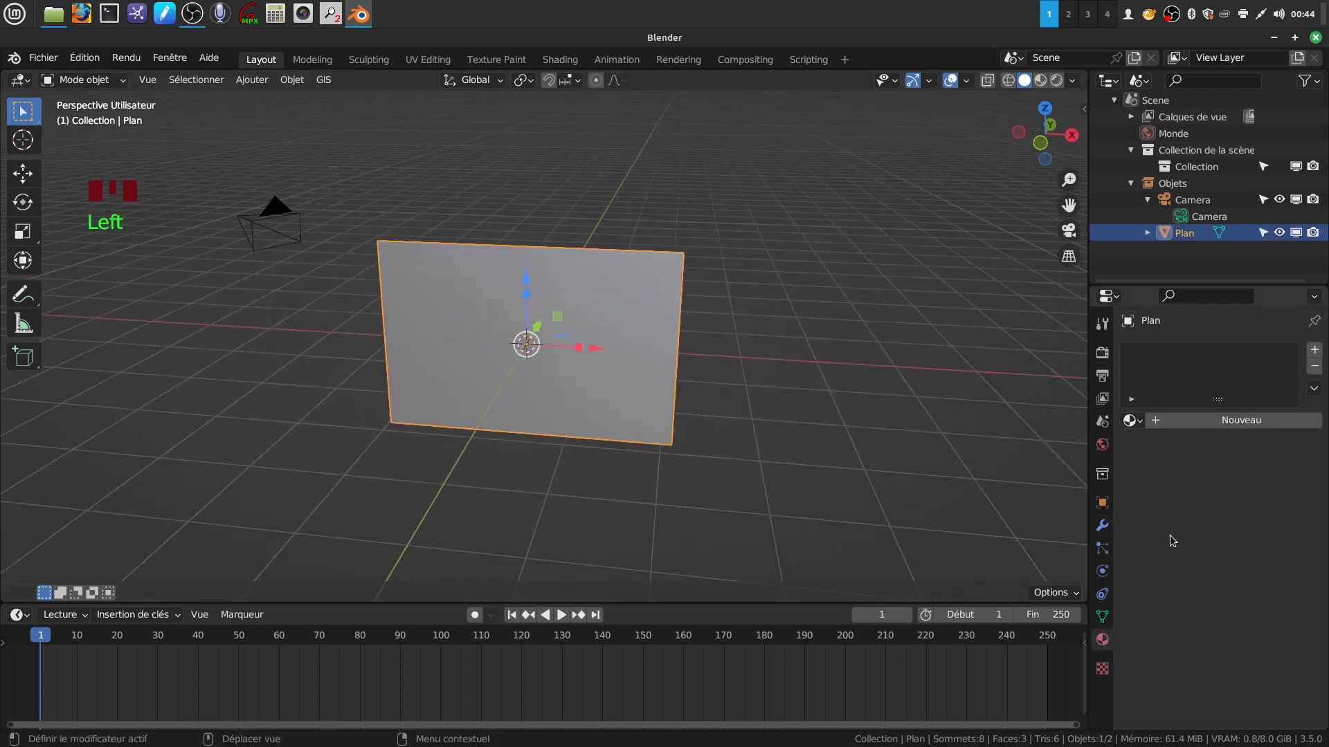
left_click(1227, 420)
scroll(1208, 547, "down", 2)
left_click(1208, 544)
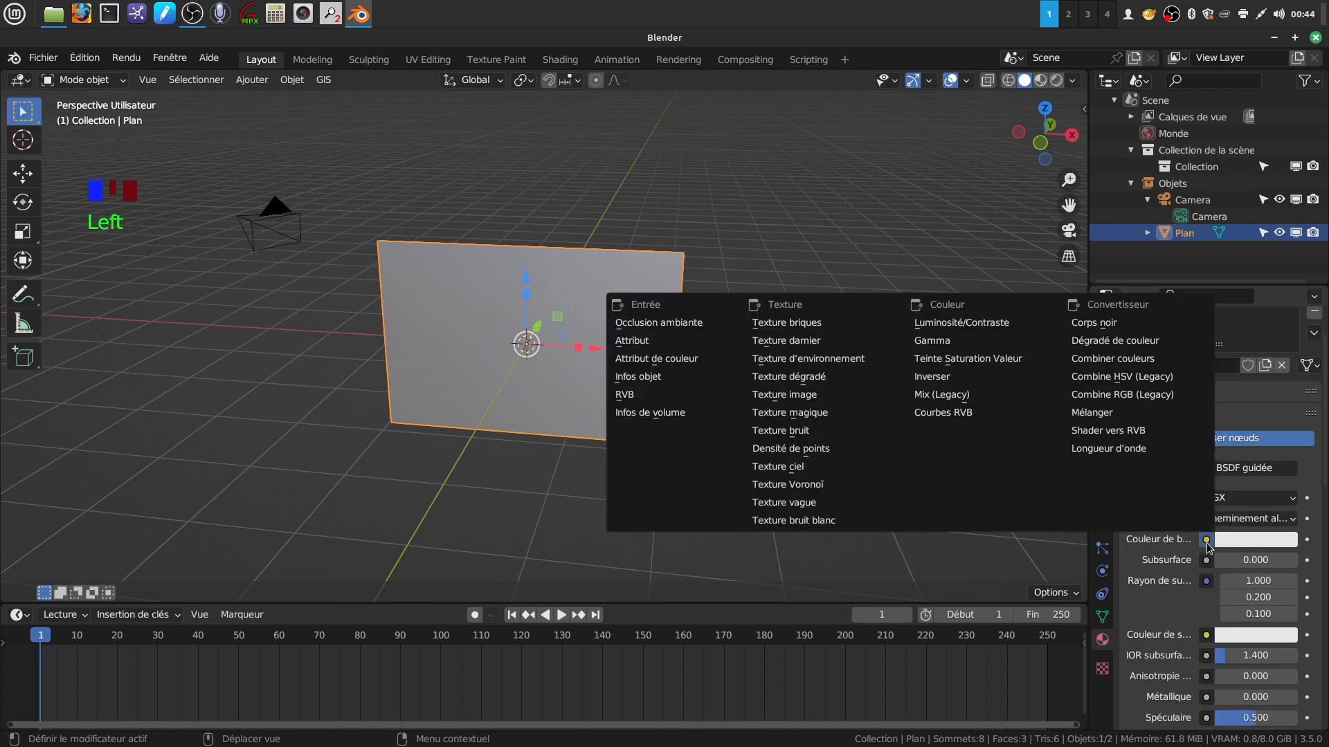
left_click(854, 395)
scroll(1149, 550, "down", 6)
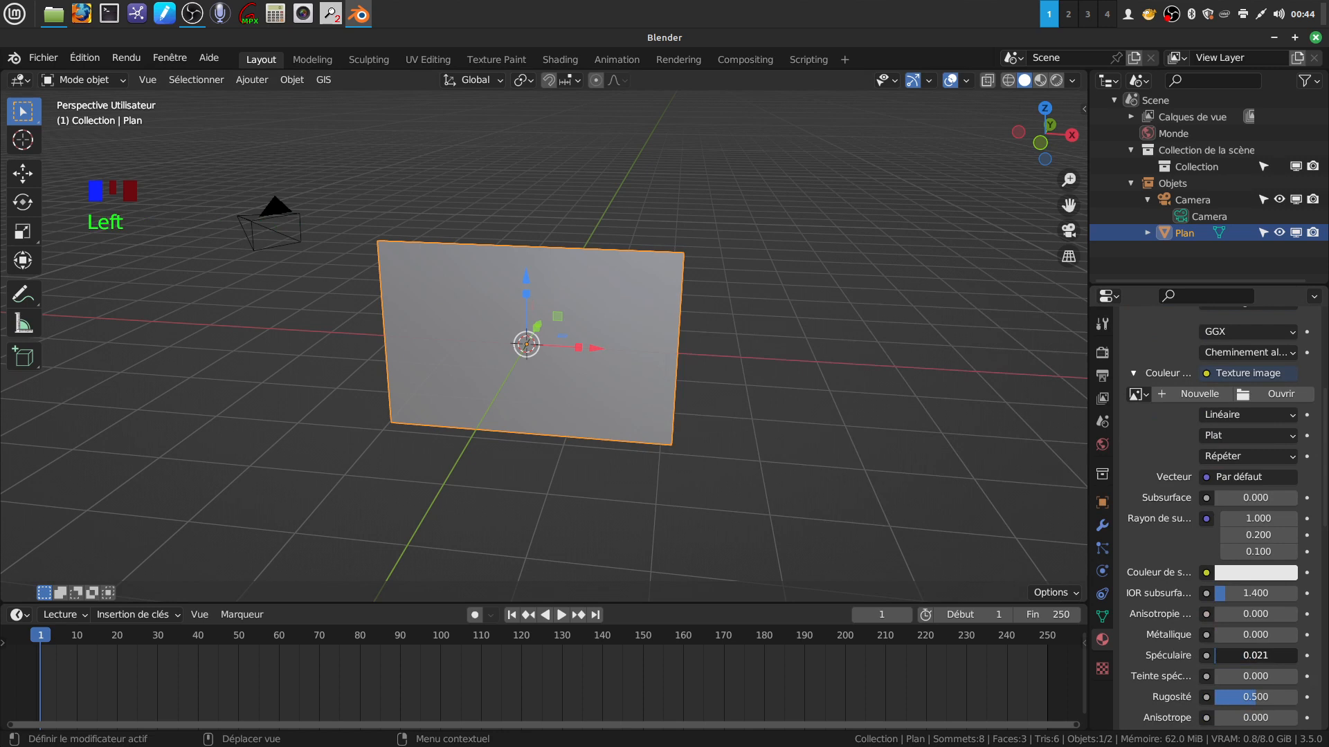
scroll(1227, 483, "up", 3)
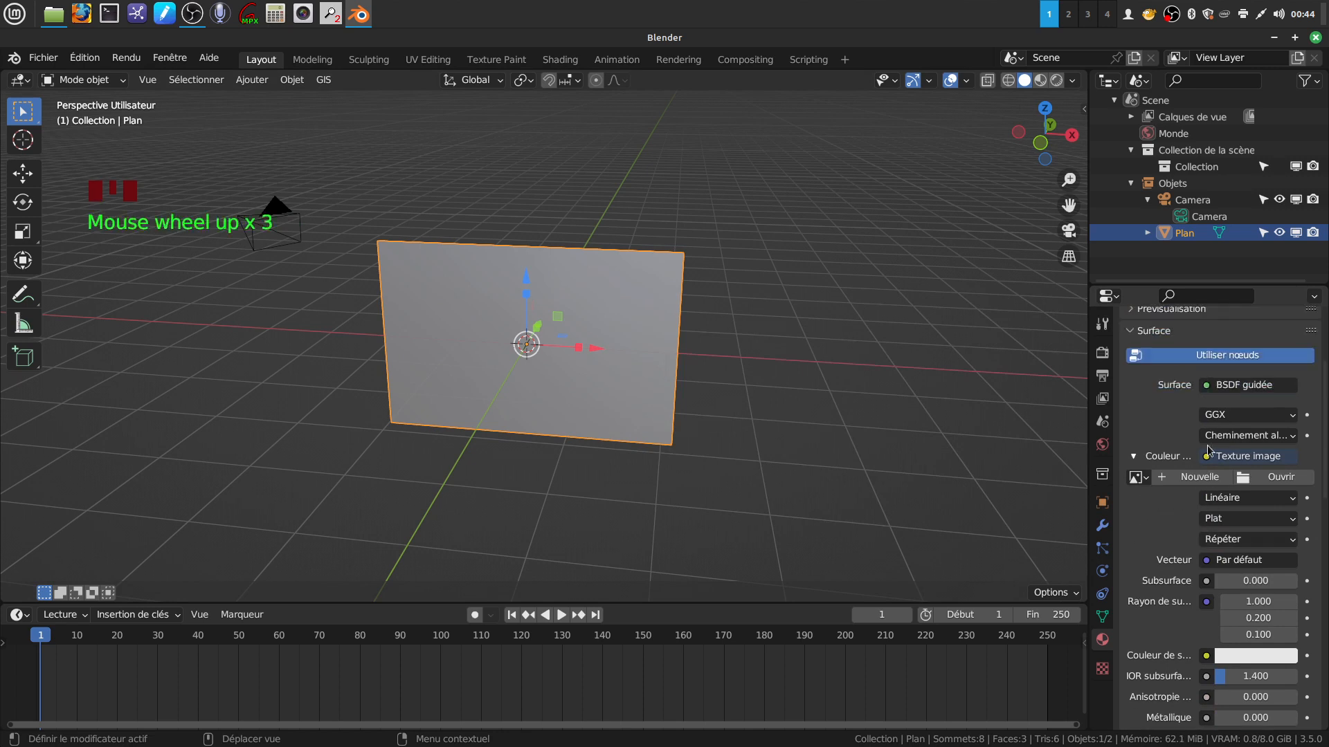
Step: Load téléchargement (5).png from the reveil folder as the base color's image texture
left_click(1227, 478)
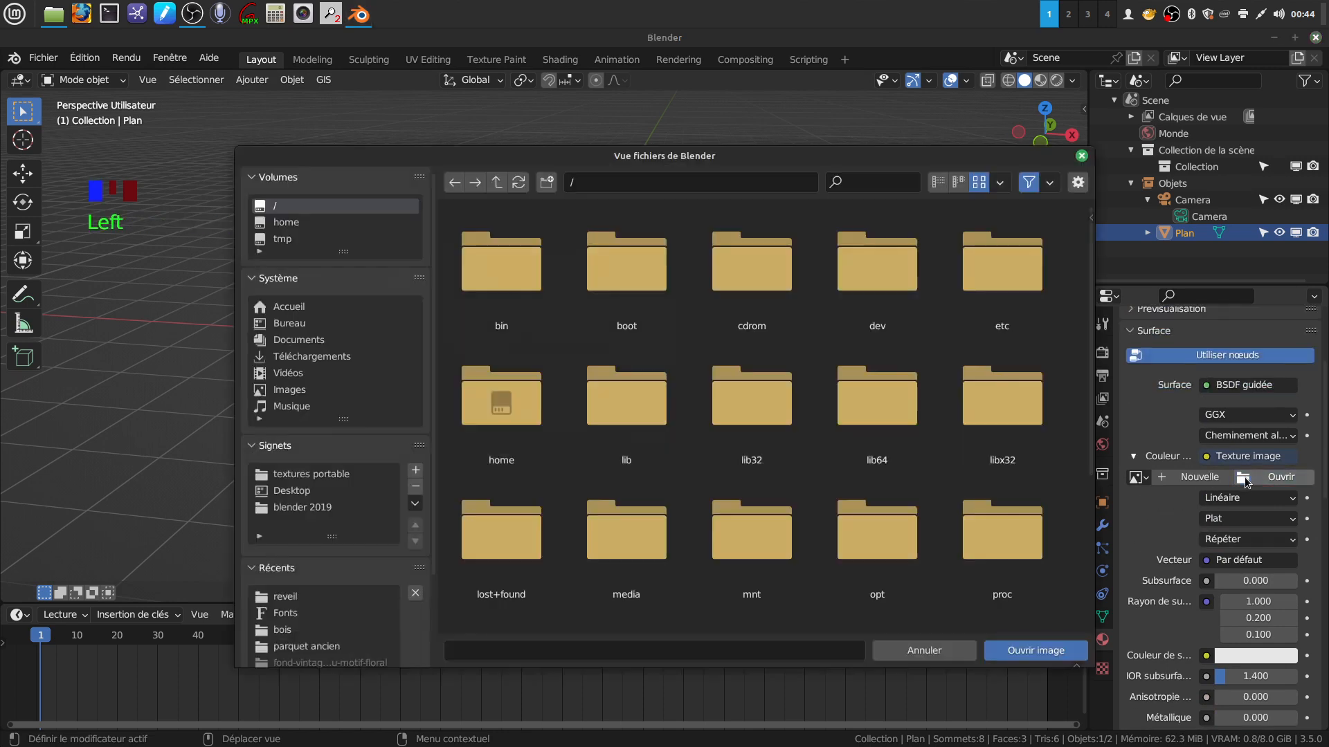
left_click(299, 601)
scroll(840, 471, "down", 4)
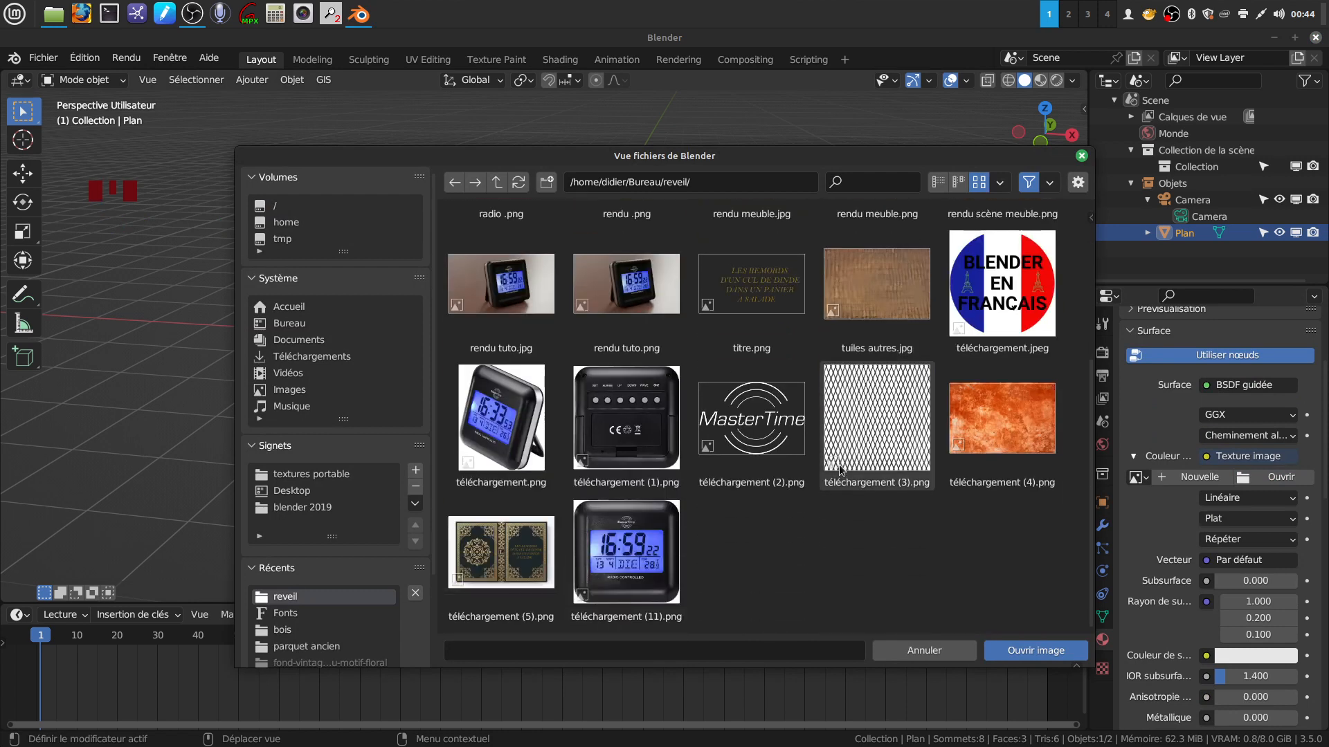
left_click(481, 543)
left_click(1045, 651)
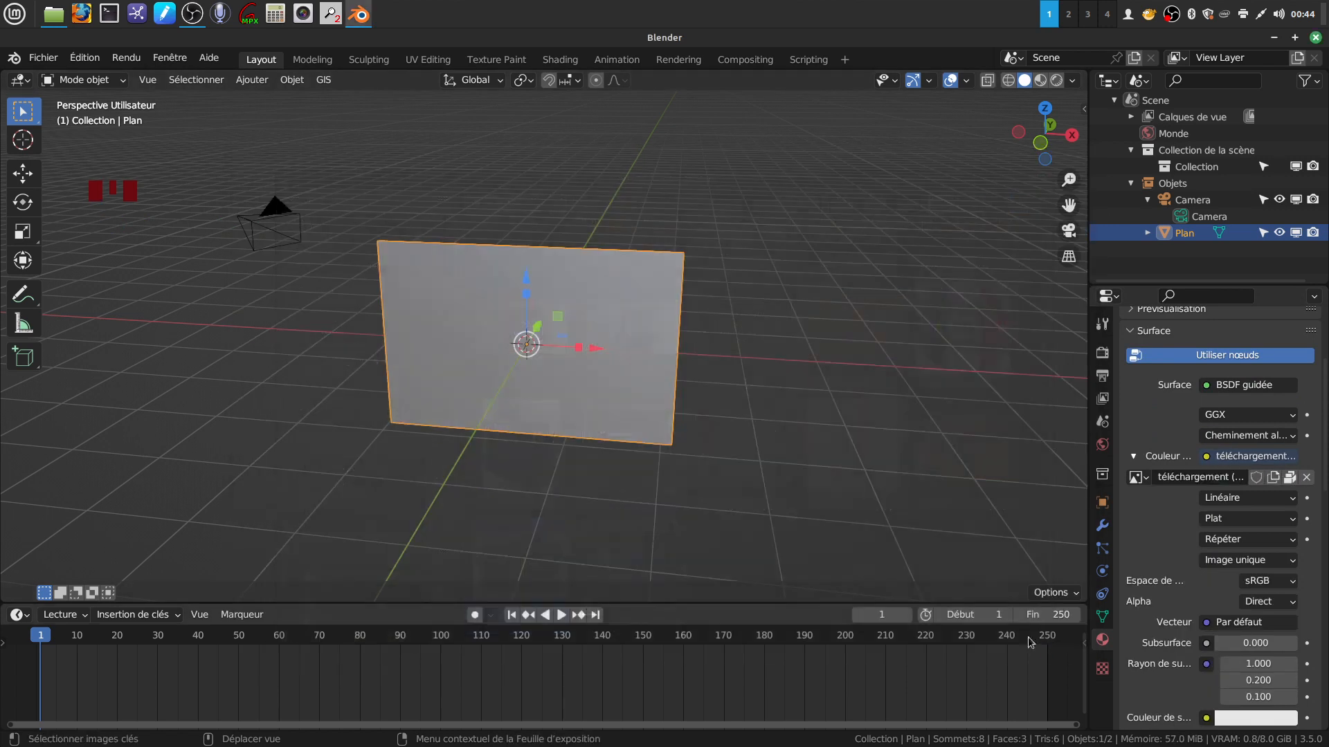
Step: Split the 3D viewport vertically and turn the larger area into a UV Editor
middle_click_drag(769, 445, 701, 407)
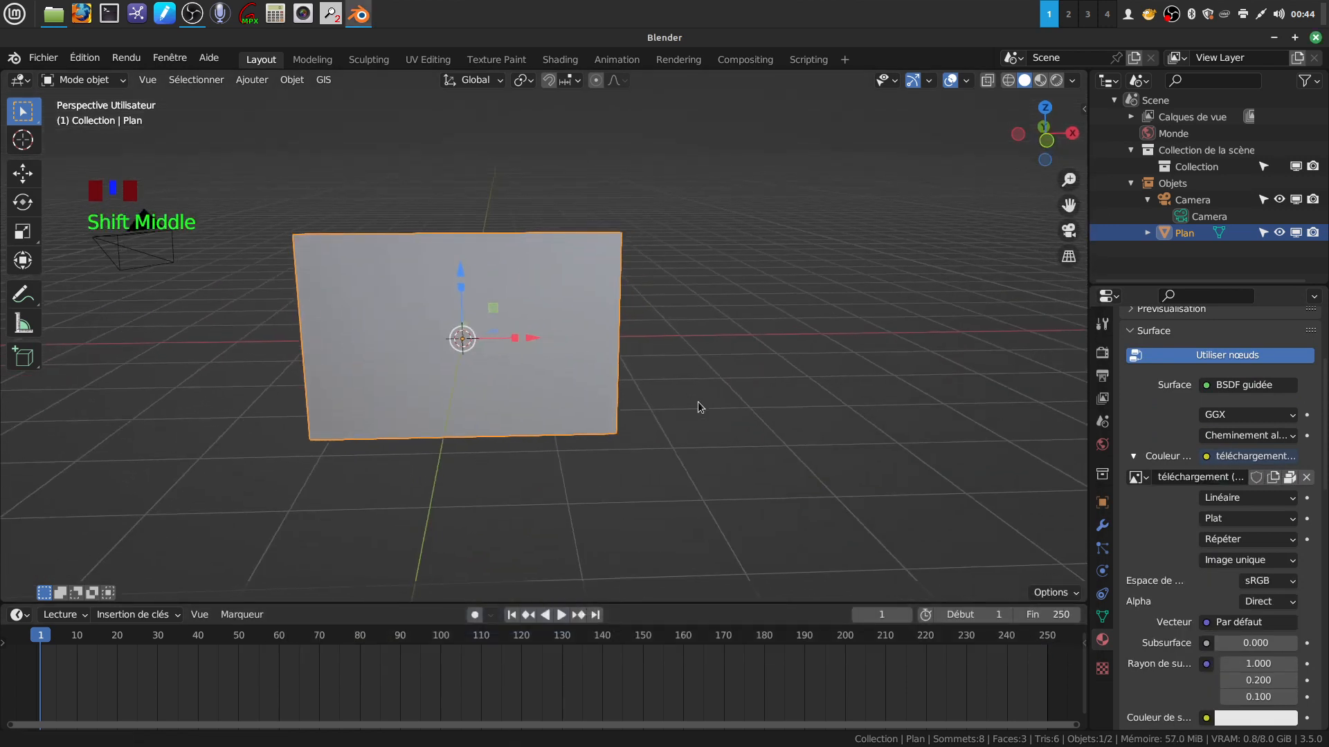
left_click_drag(1083, 74, 448, 205)
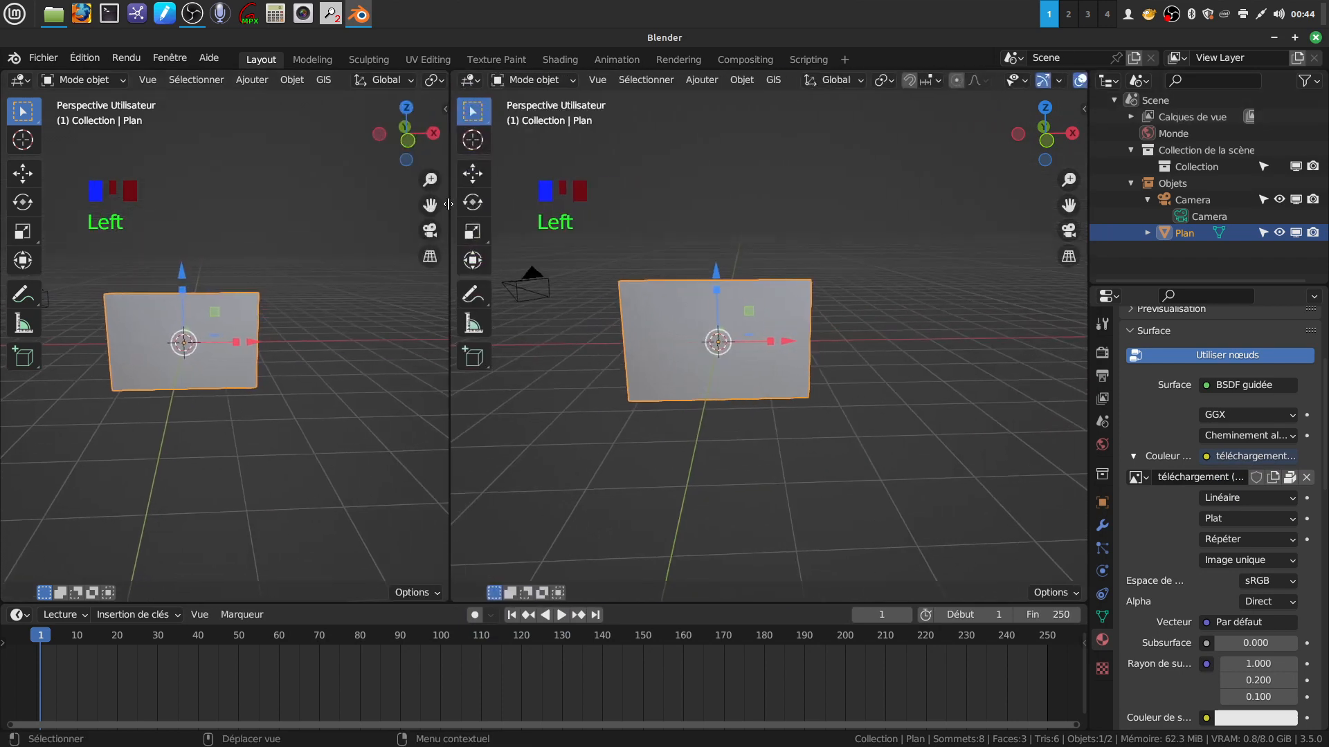
left_click(476, 81)
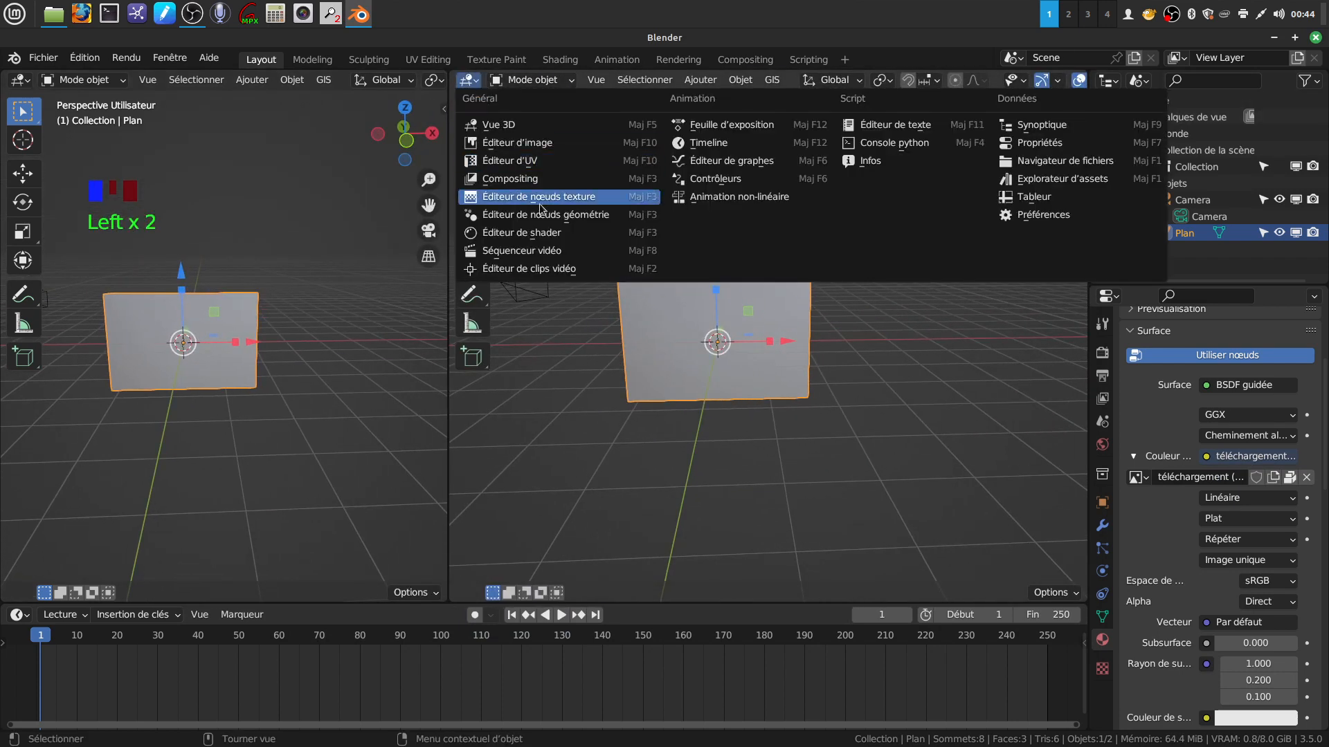
mouse_move(679, 419)
middle_mouse_down("shift")
mouse_move(707, 412)
mouse_move(691, 422)
middle_mouse_up("shift")
Step: Select all of the plane's geometry in Edit Mode and project its UVs from the front orthographic view
middle_click_drag(296, 399, 279, 379)
key("Tab")
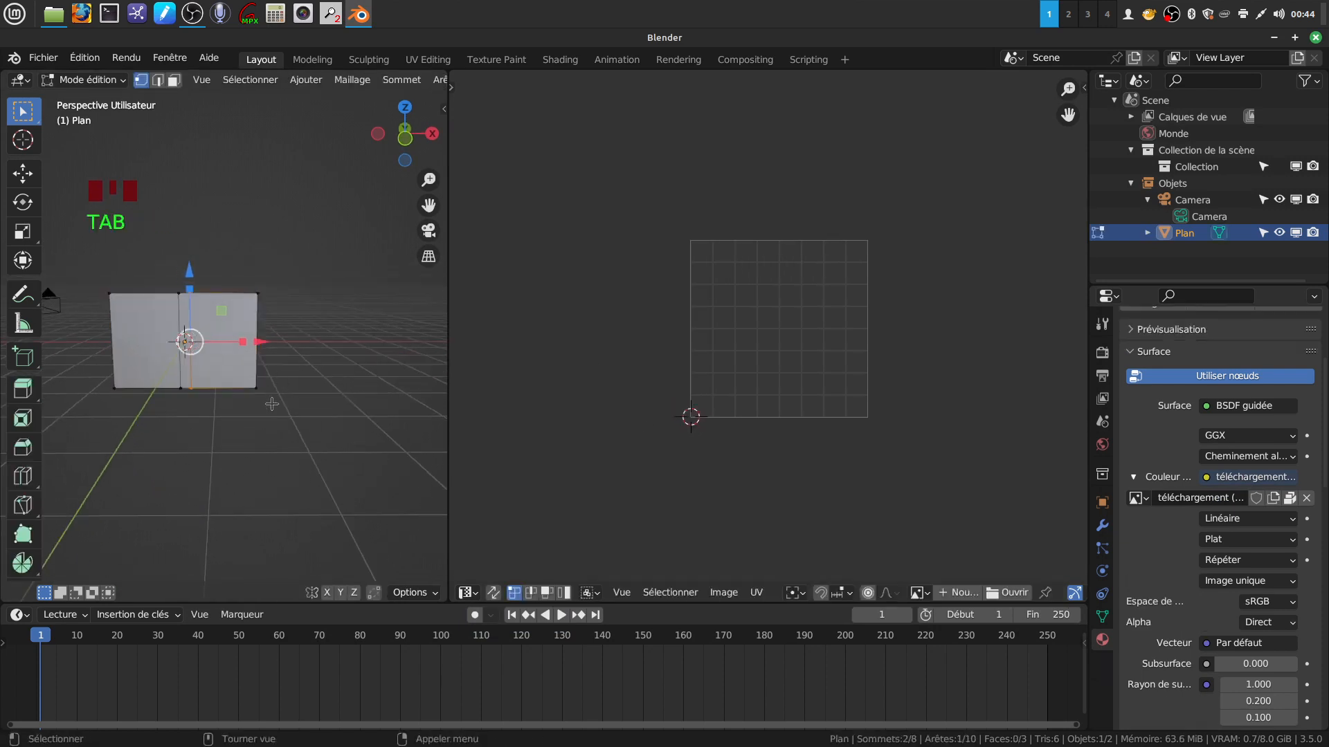
key("a")
key("a")
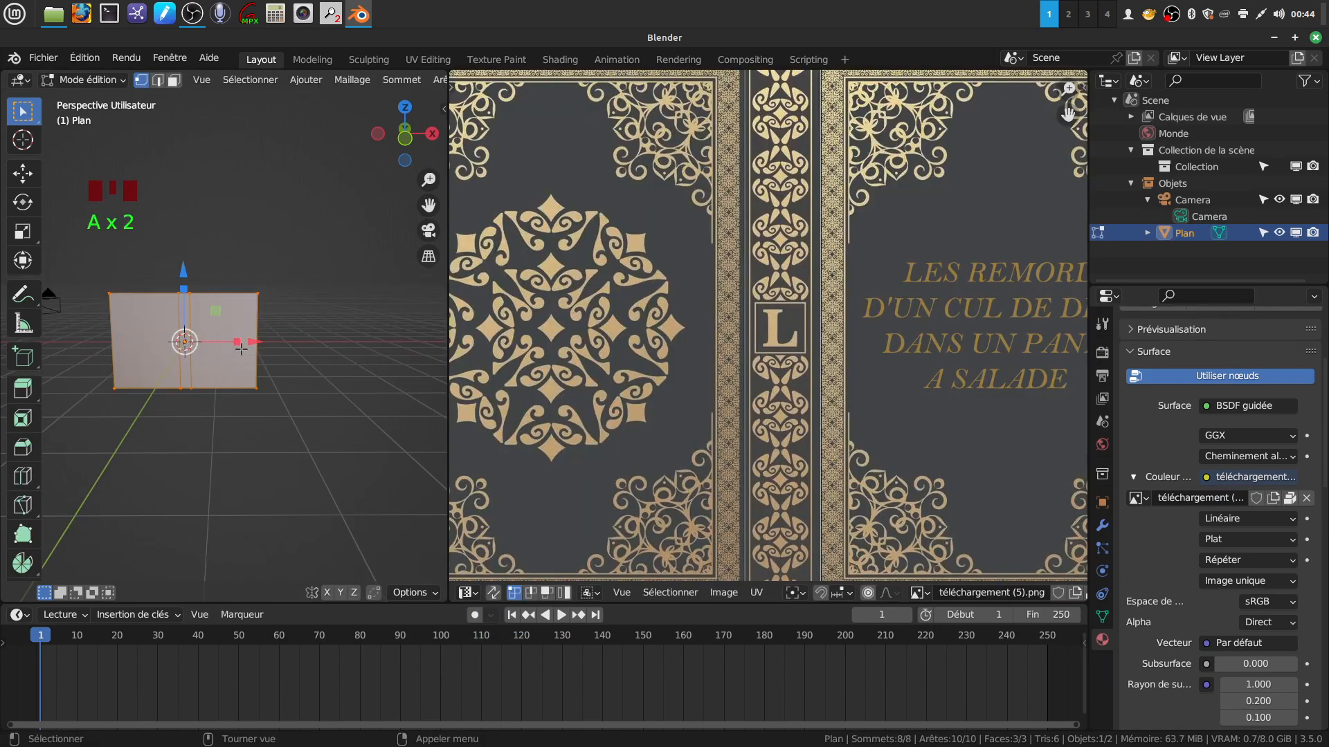
key("KP_1")
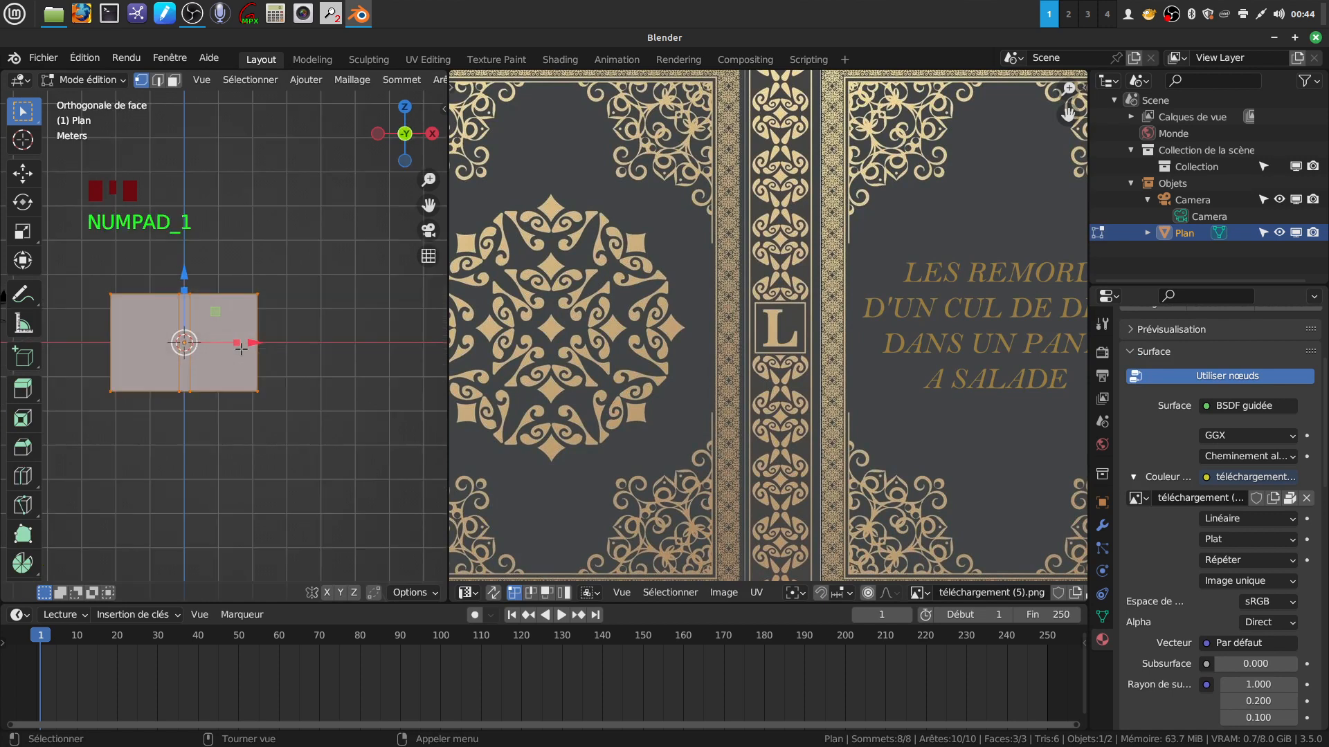
scroll(184, 341, "down", 1)
scroll(728, 340, "down", 4)
scroll(728, 341, "down", 1)
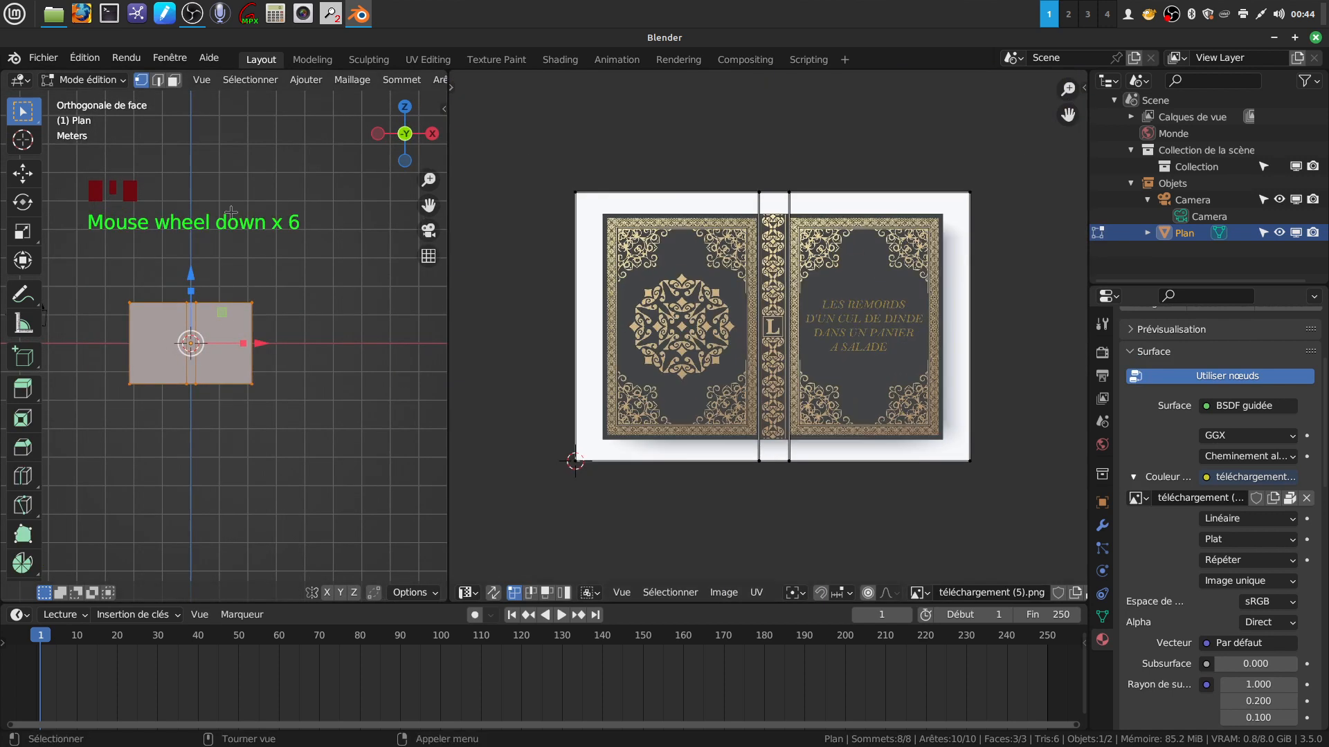
key("u")
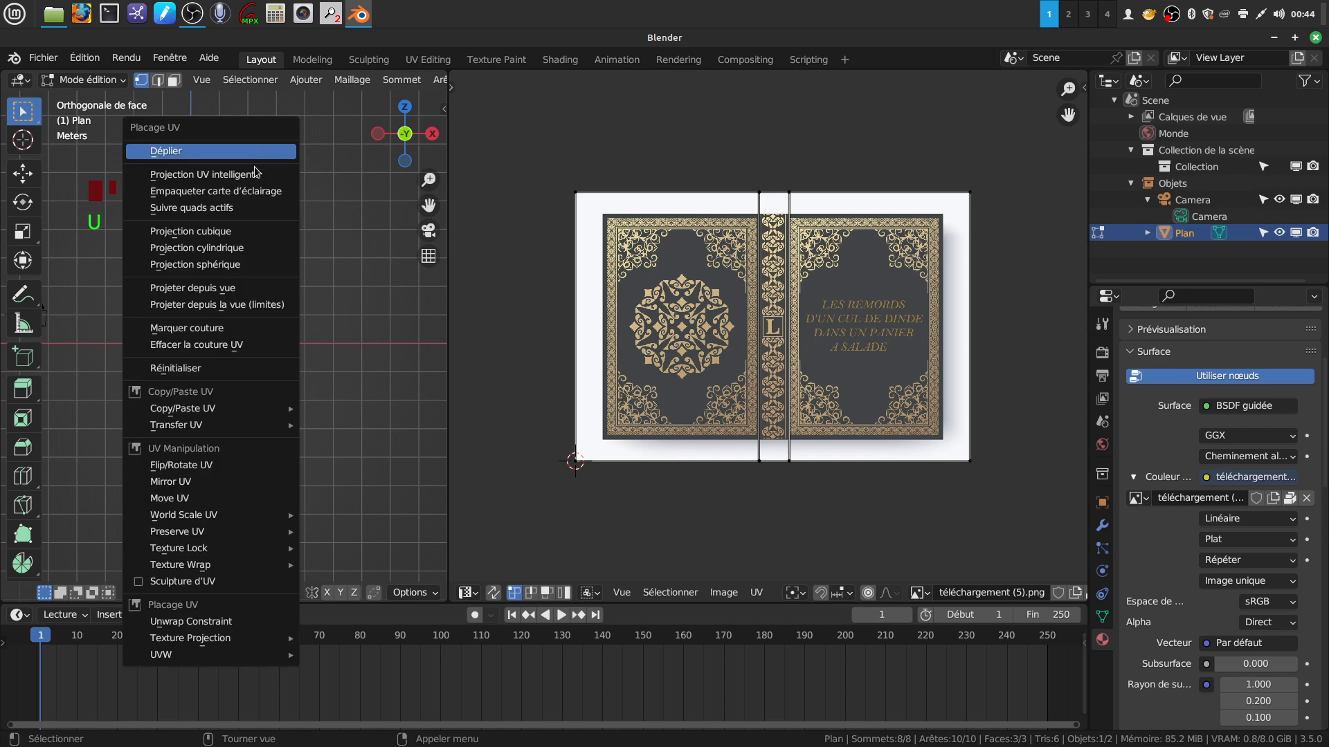
left_click(253, 291)
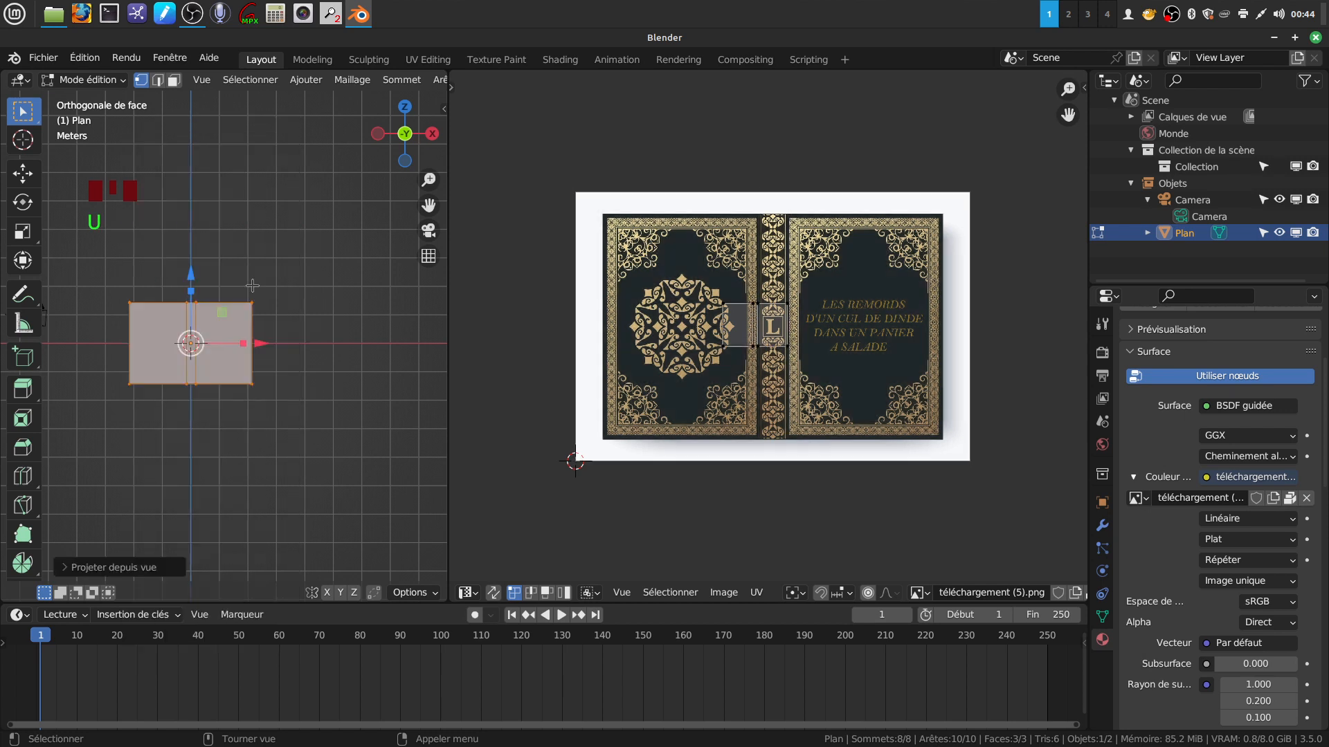
Step: Select the whole UV layout, enlarge it to nearly the book cover's size and center it over the cover image
left_click_drag(714, 287, 828, 369)
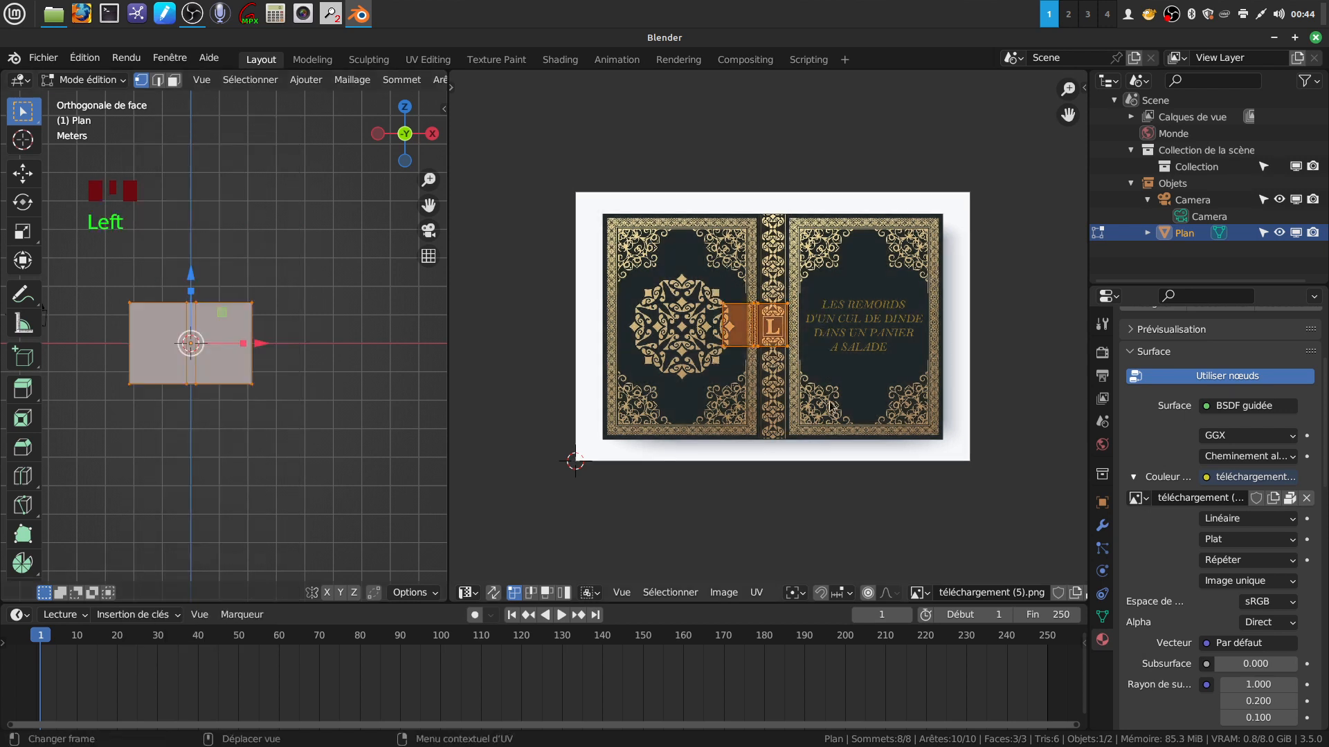
key("s")
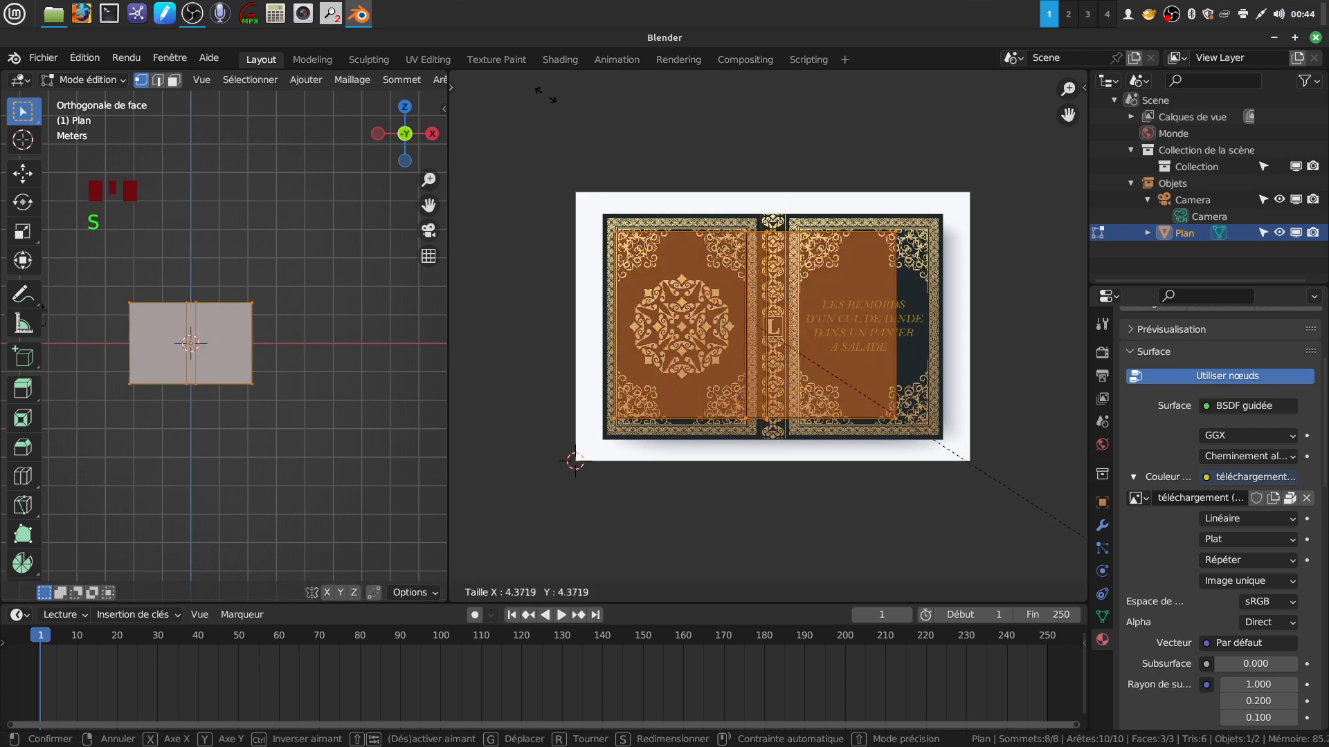
left_click(566, 102)
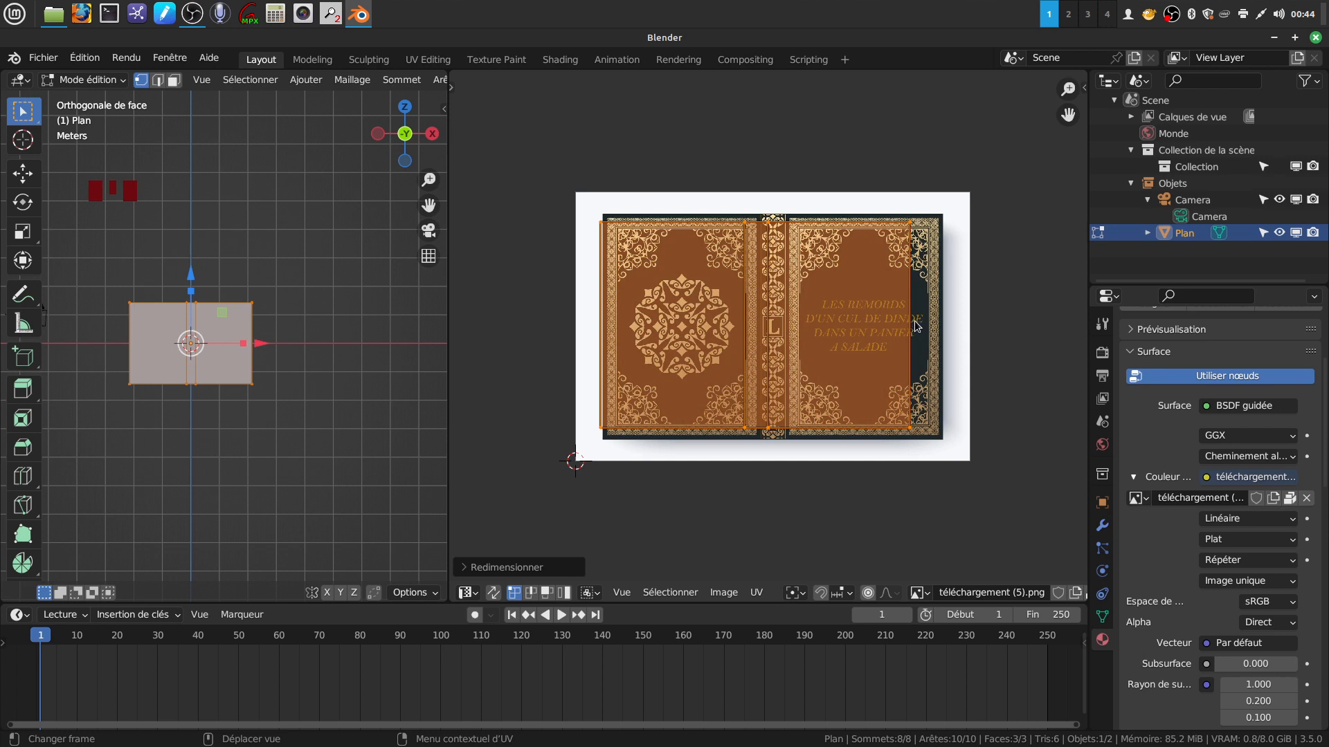
key("g")
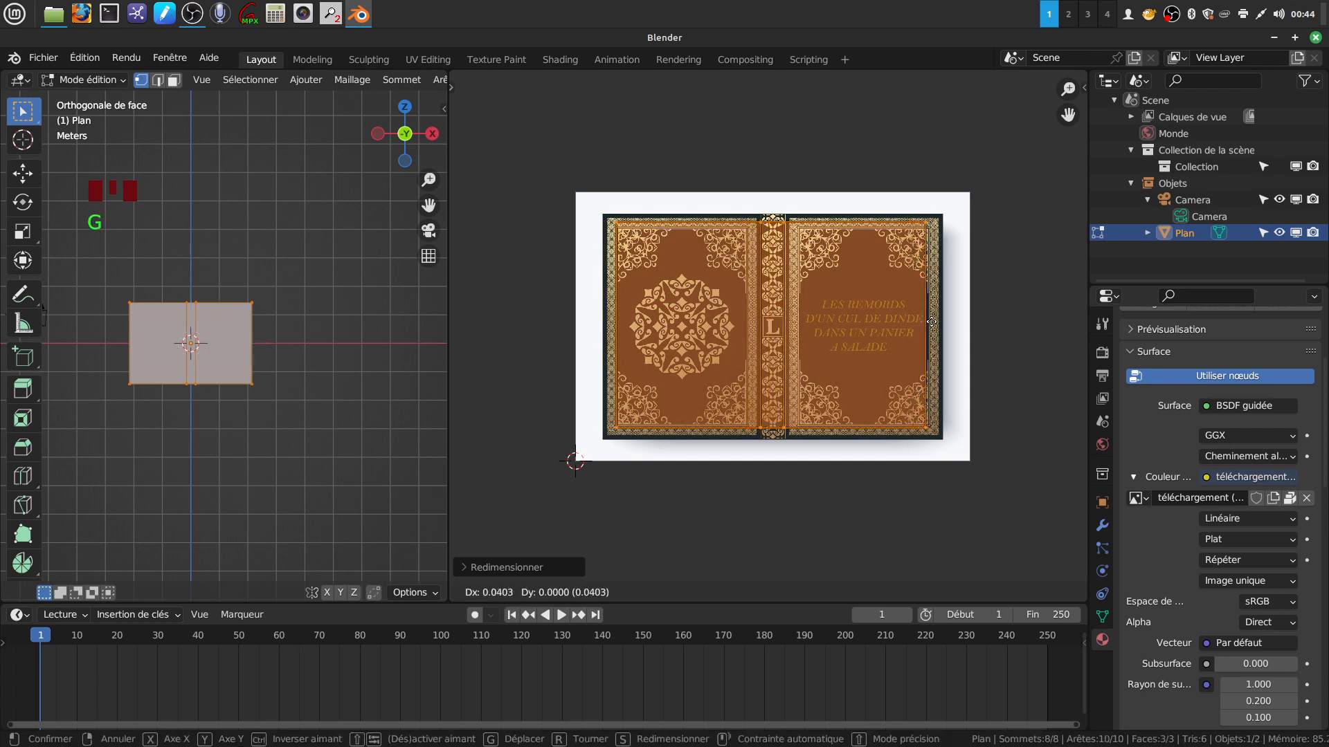
left_click(958, 339)
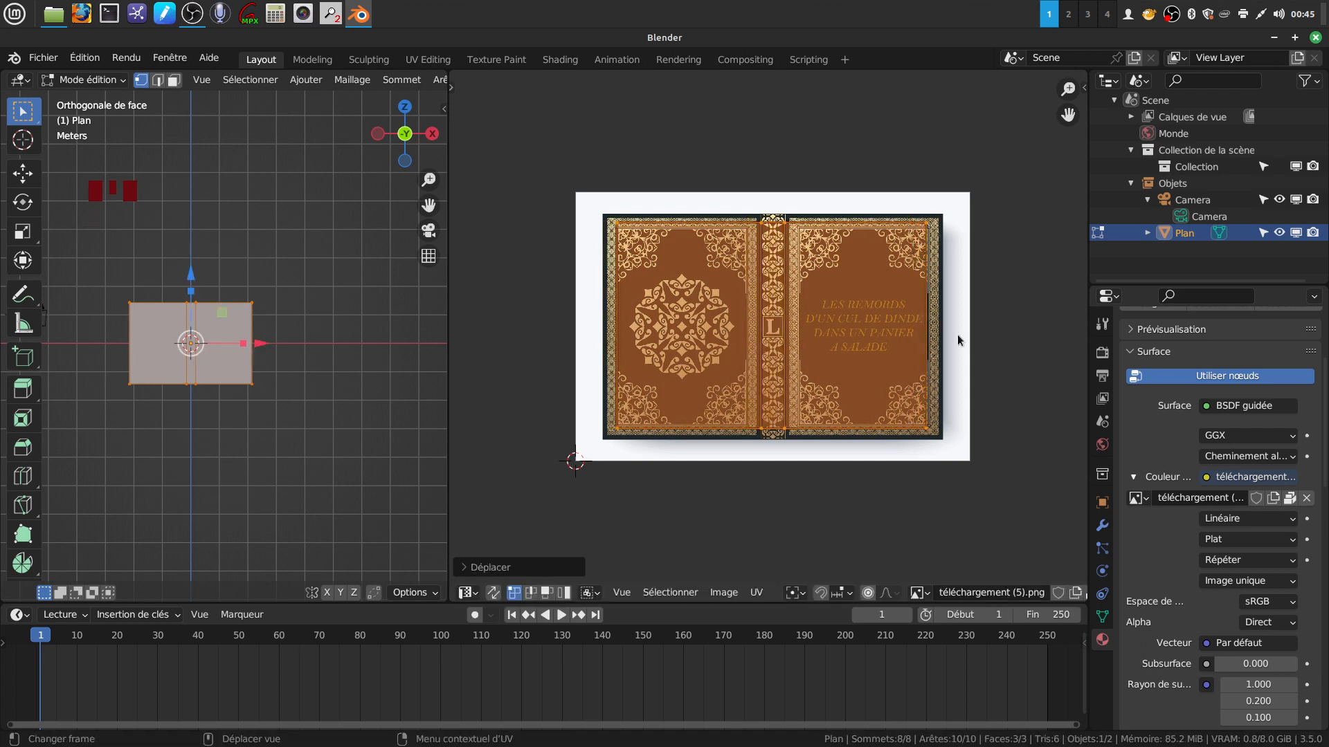
Step: Scale the UV layout by about 1.09 to the cover's outline and nudge it slightly along X
key("s")
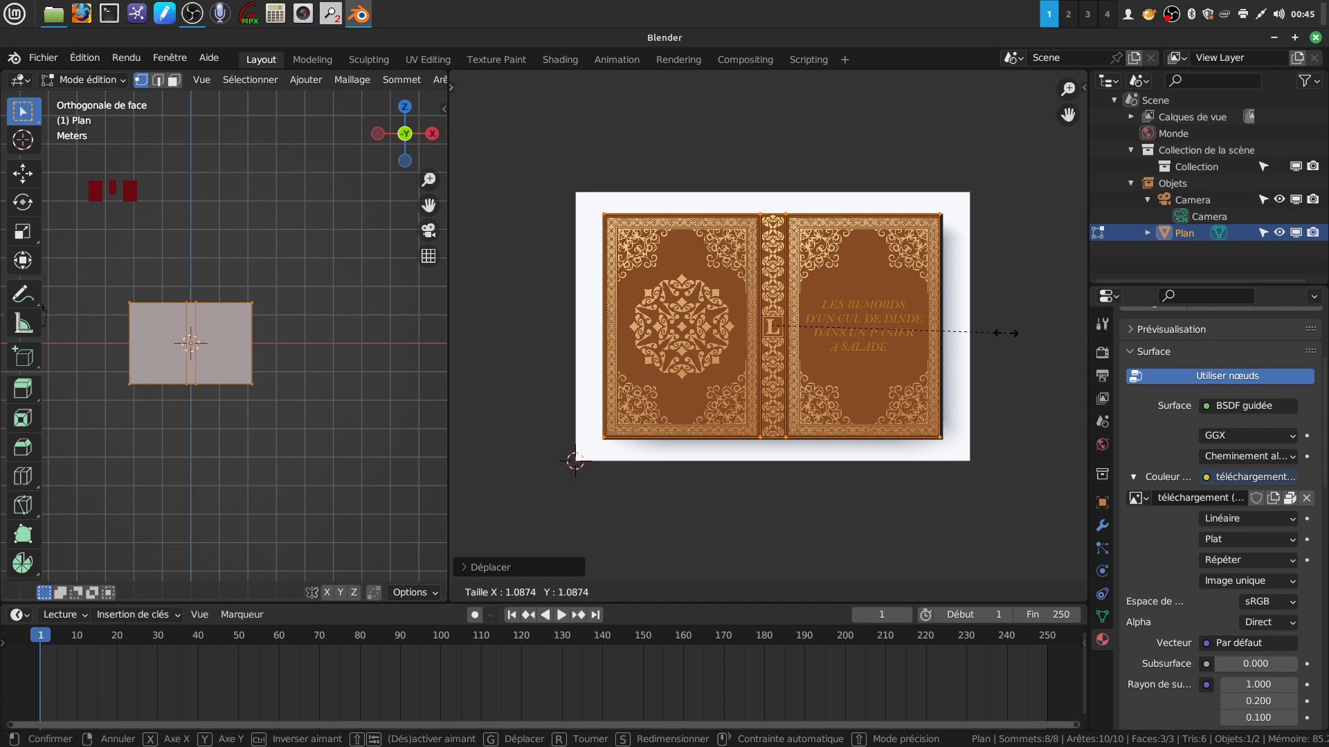
left_click(1005, 333)
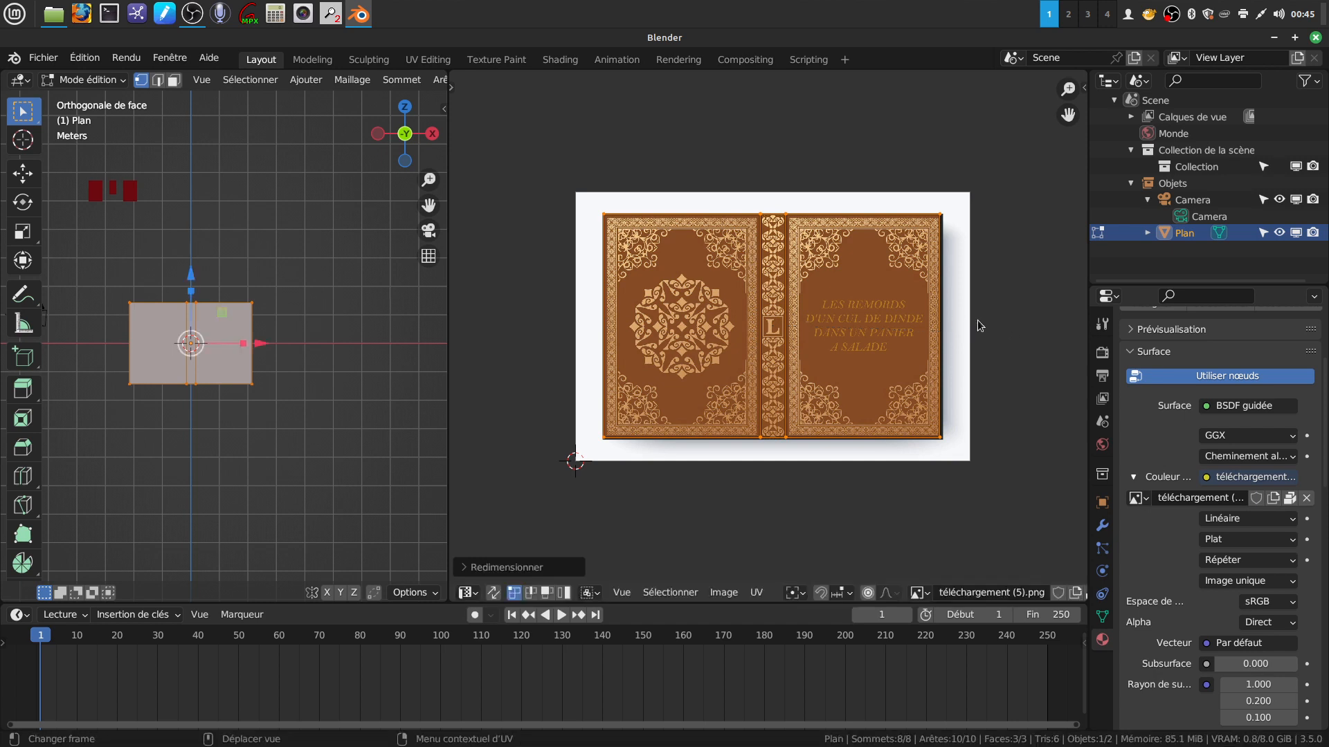
key("g")
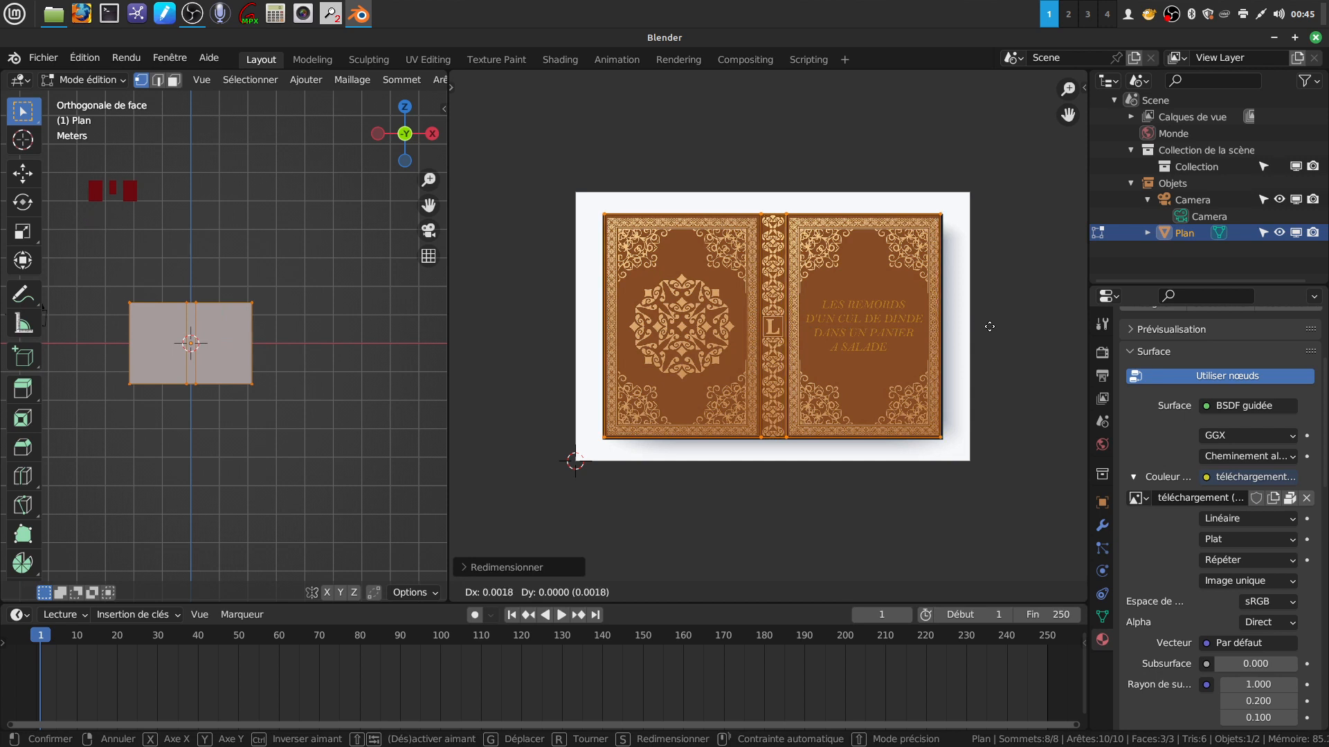
left_click(993, 327)
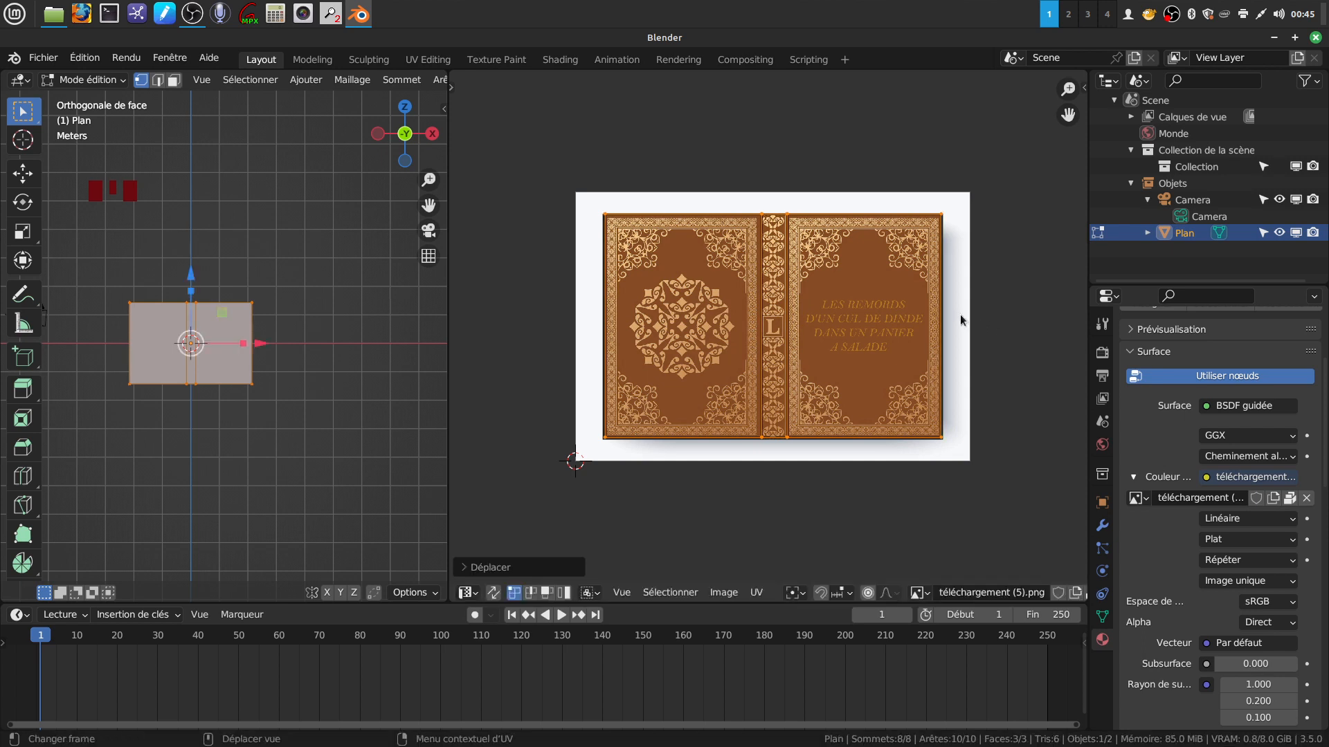
Step: Fine-tune the UV layout's vertical alignment with the cover by moving it about -0.0018 along Y
key("g")
key("y")
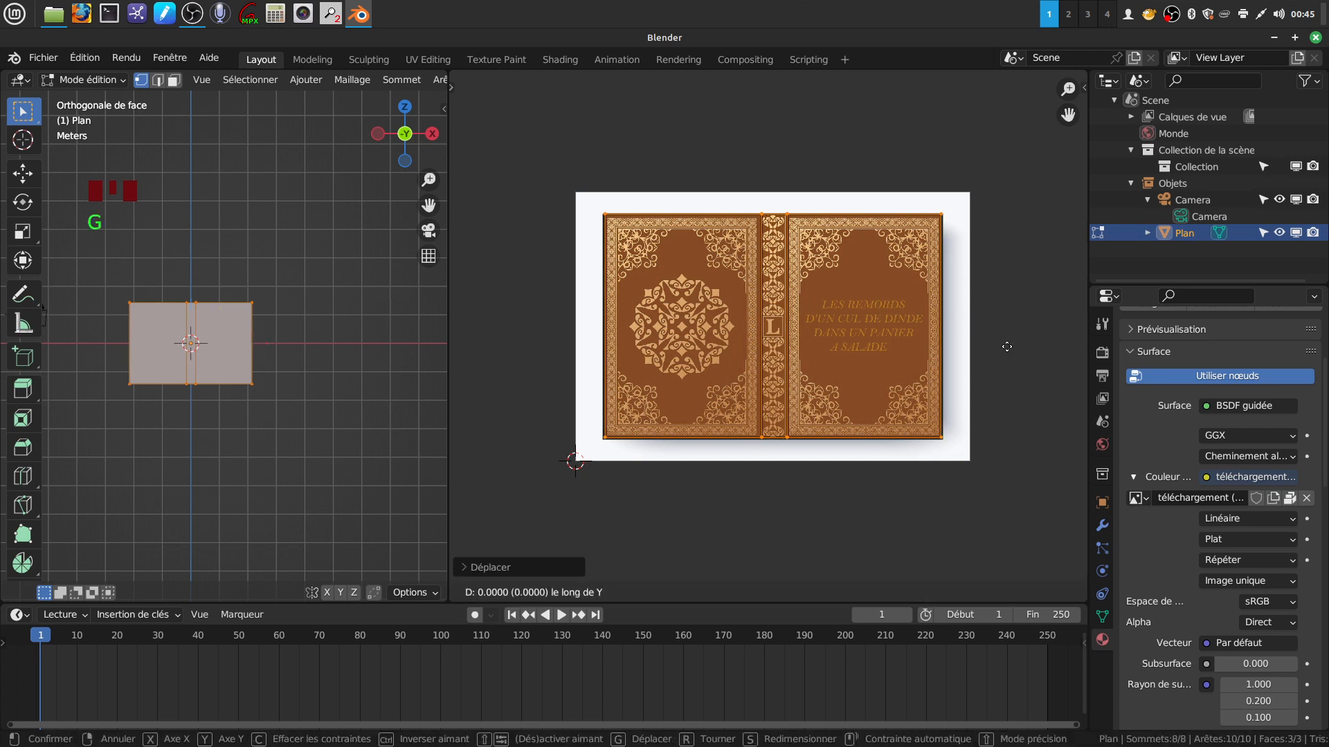
left_click(1006, 347)
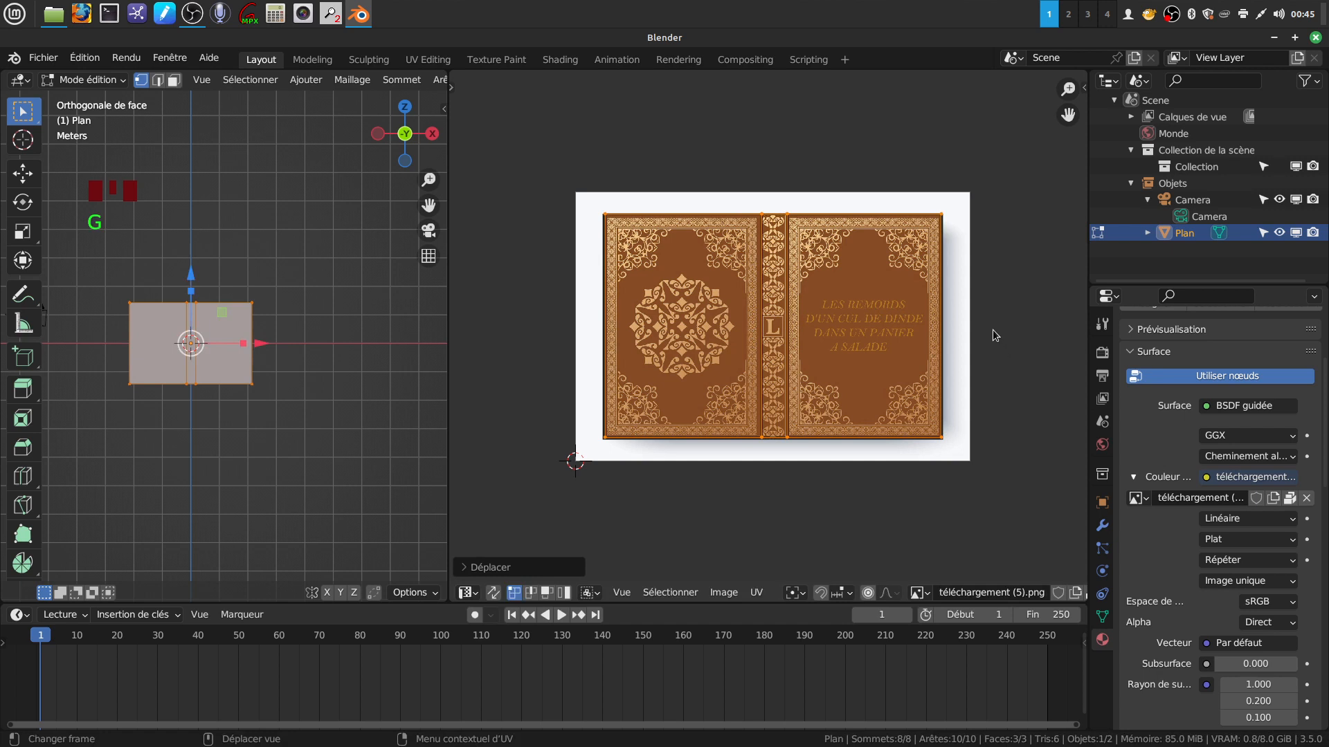
key("g")
key("y")
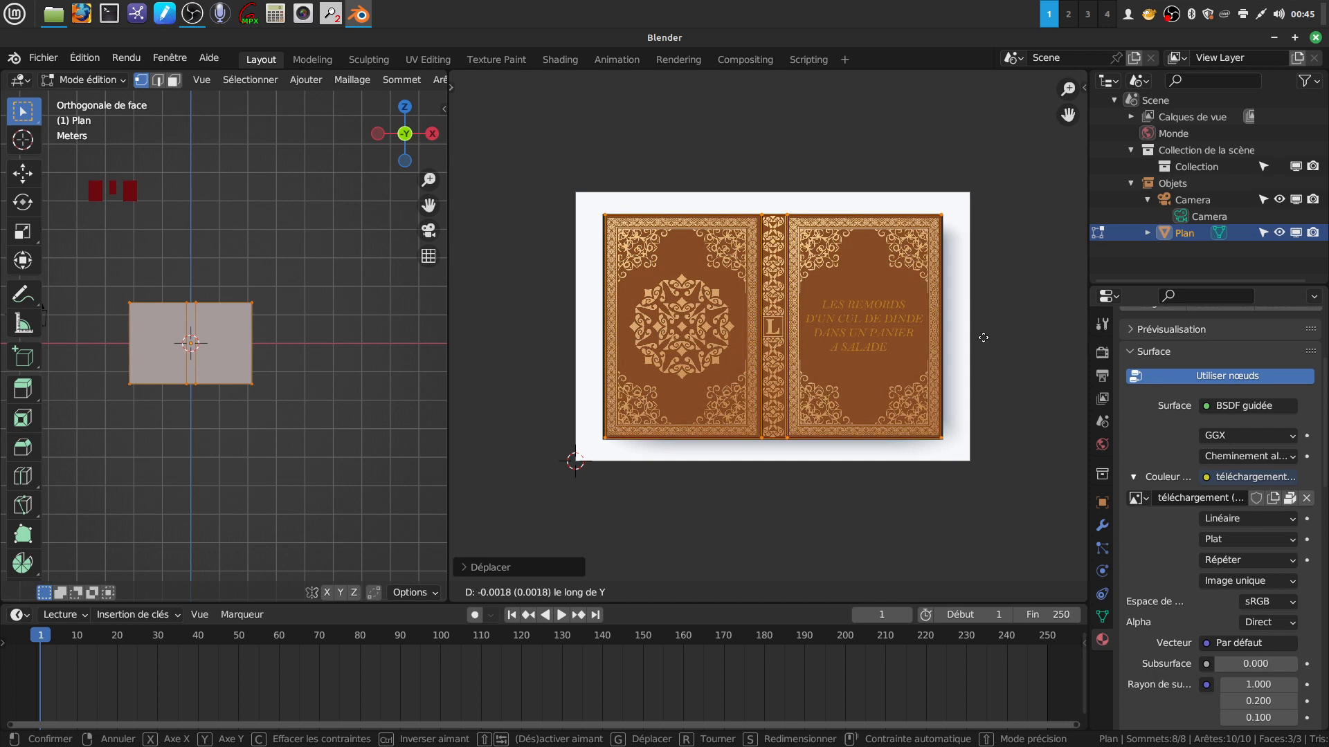
left_click(983, 337)
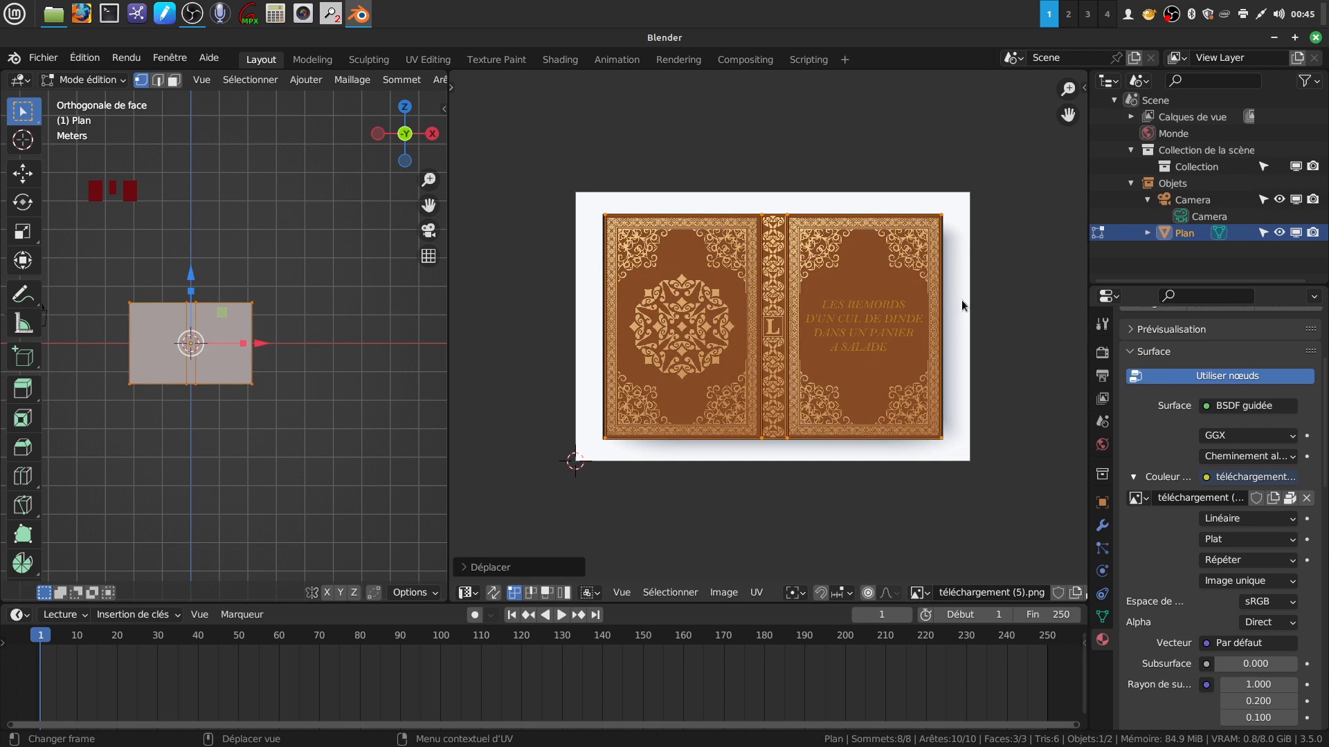
Step: Rescale the whole UV layout slightly along Y and nudge it along Y to fit the cover's height
key("s")
key("y")
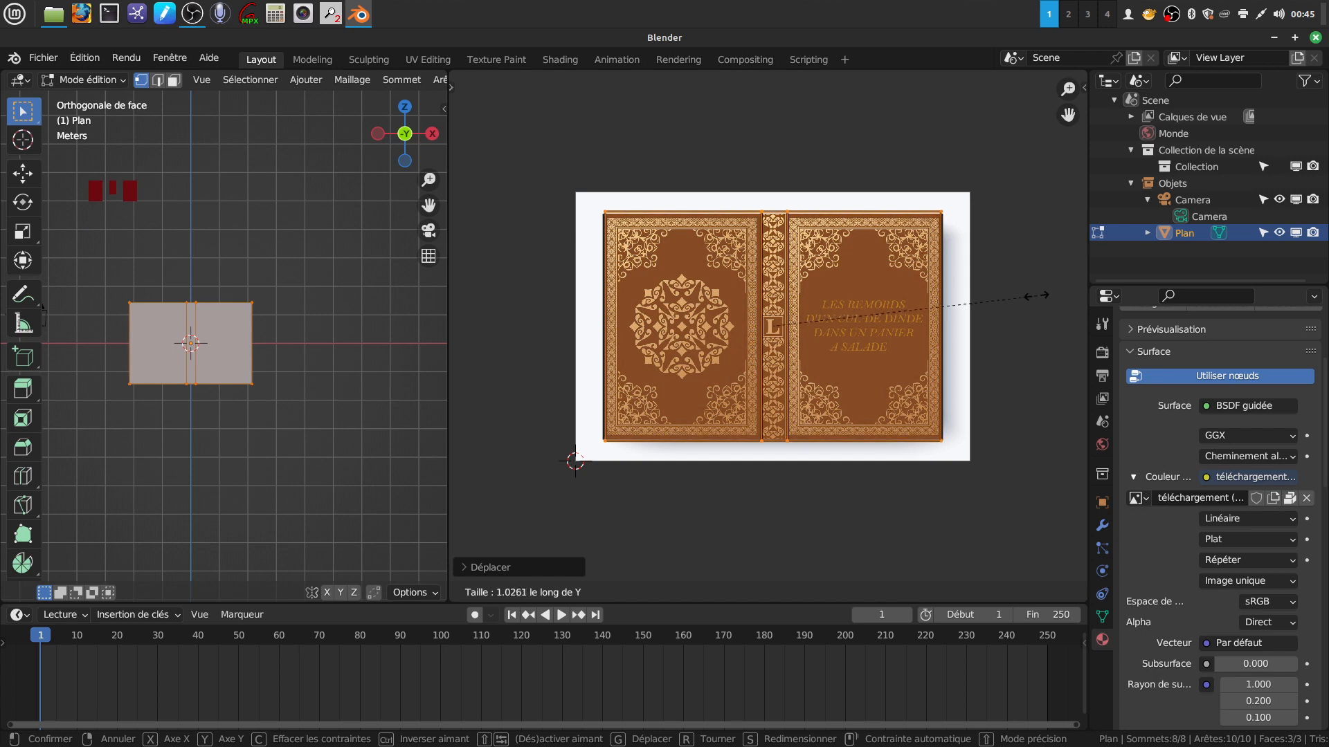
left_click(990, 291)
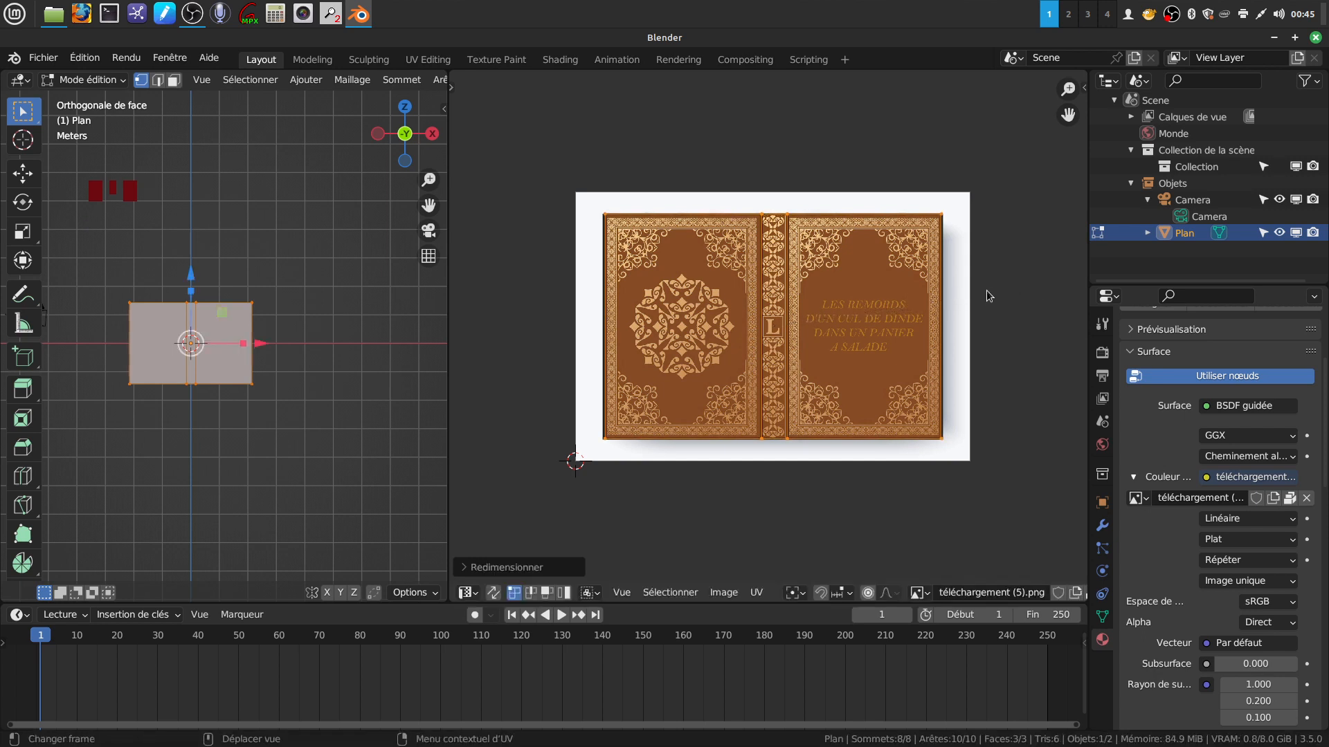
key("g")
key("y")
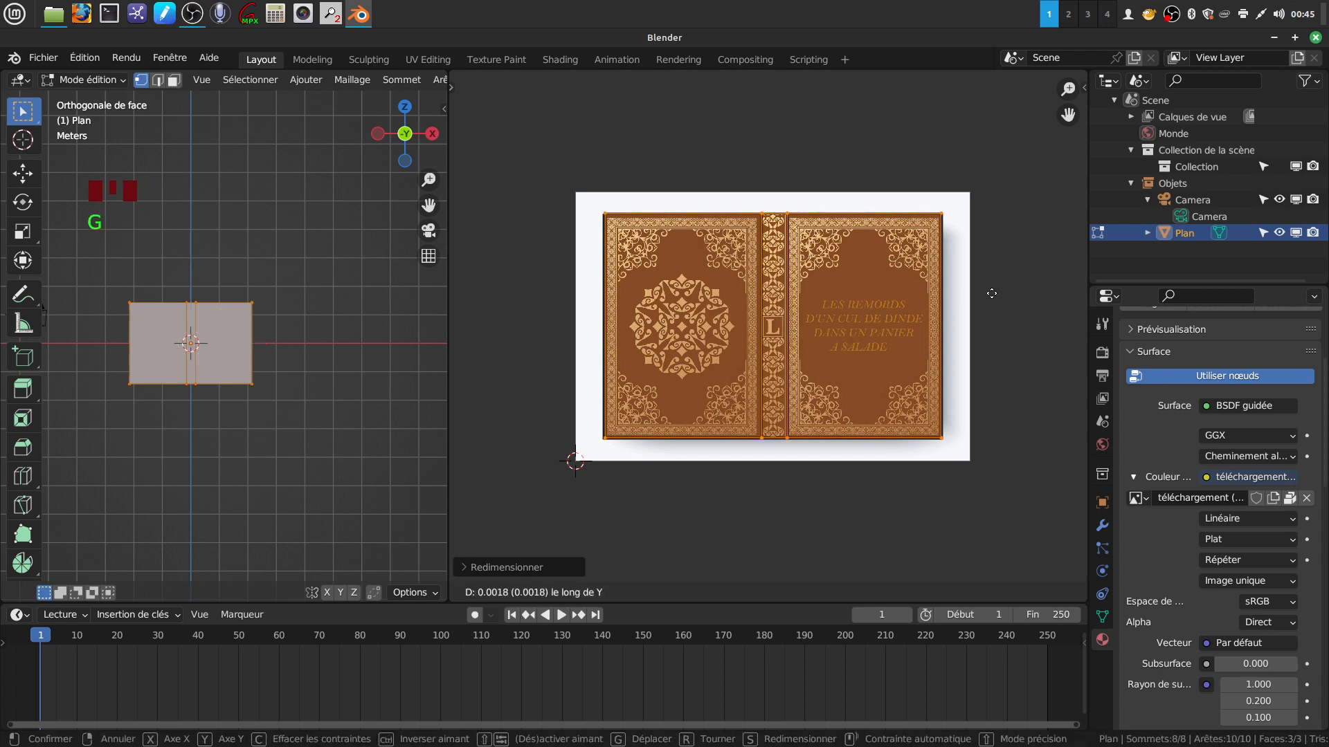
left_click(949, 311)
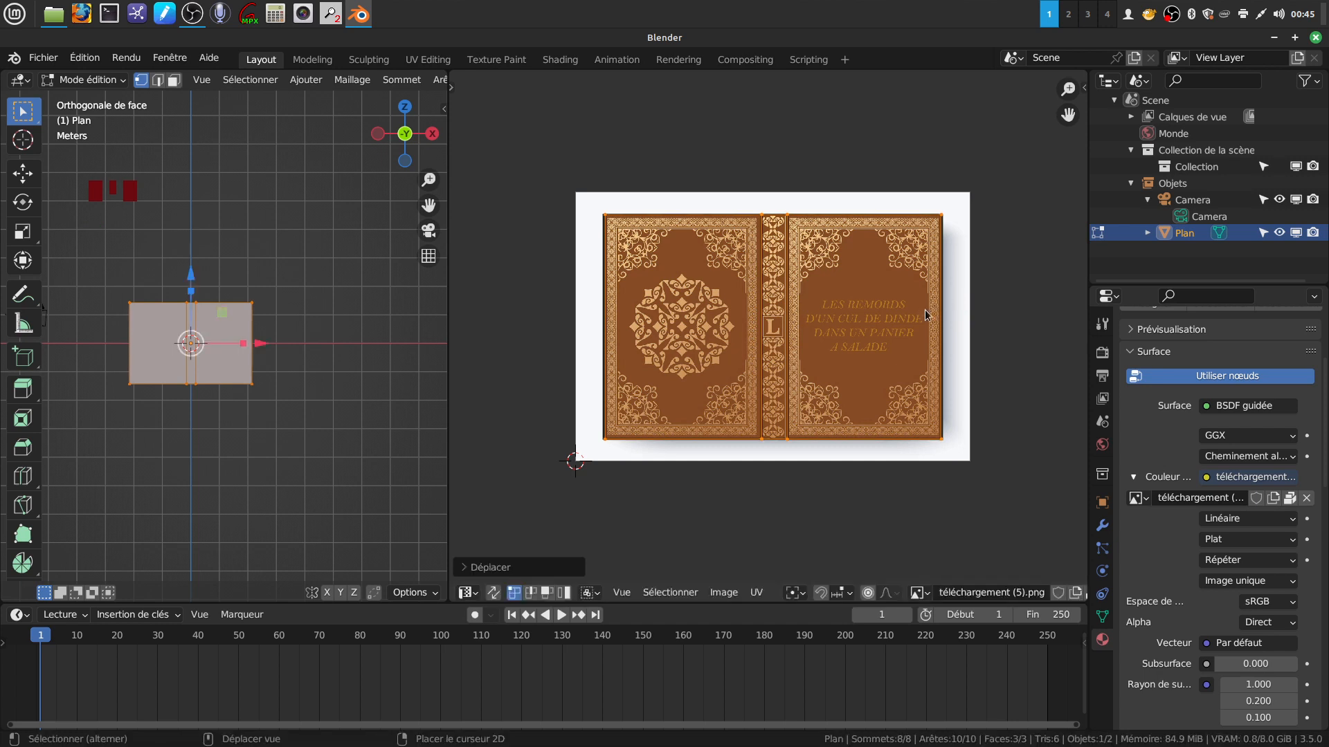
Step: Shift the whole UV layout about 0.0018 along X over the cover image
key("g")
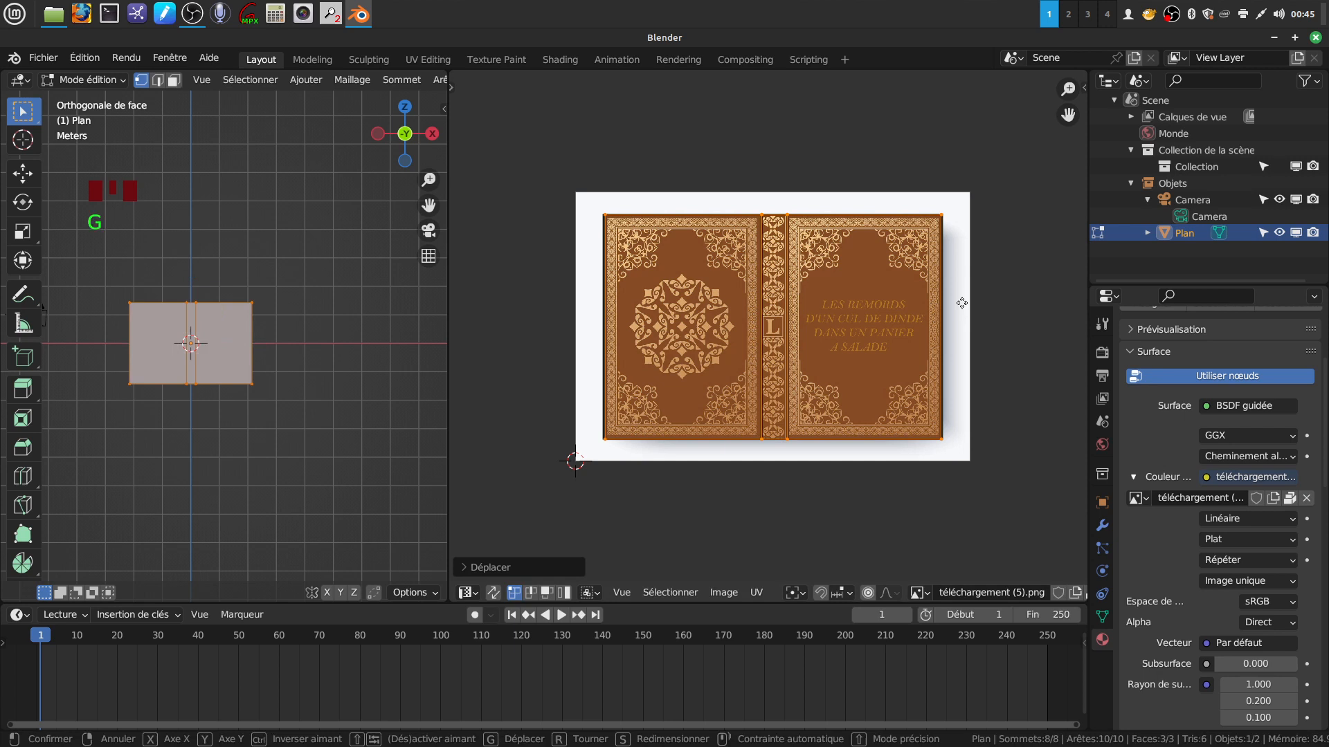
key("x")
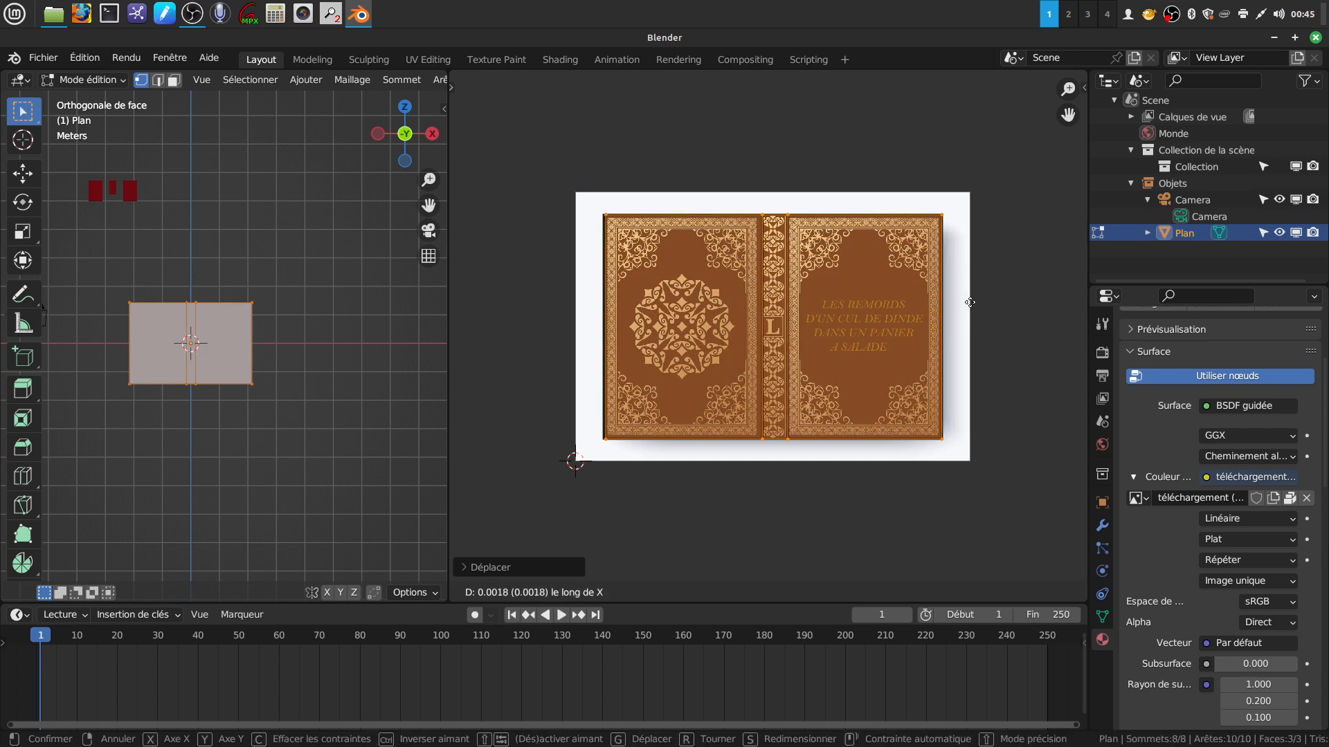
left_click(970, 302)
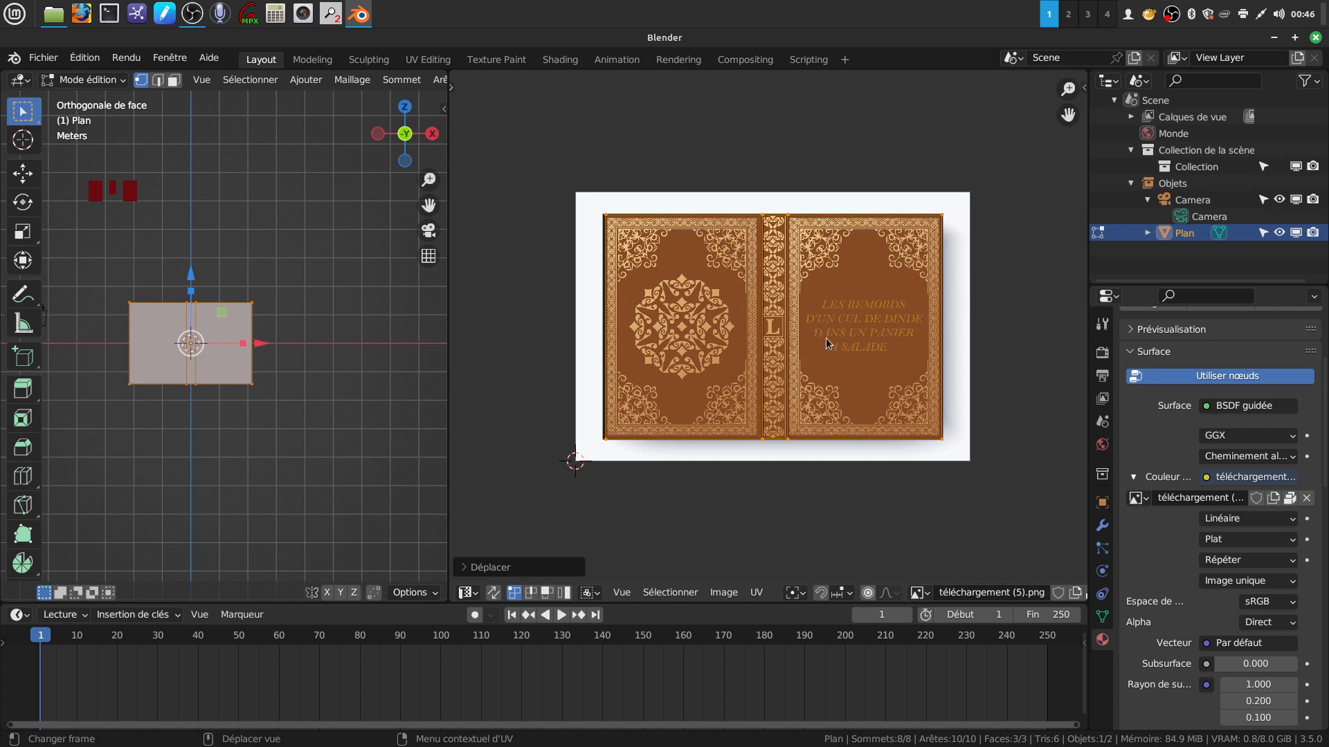
Step: Move the UV vertices of the spine's right edge about -0.0088 along X to match the spine in the image
left_click_drag(780, 207, 823, 467)
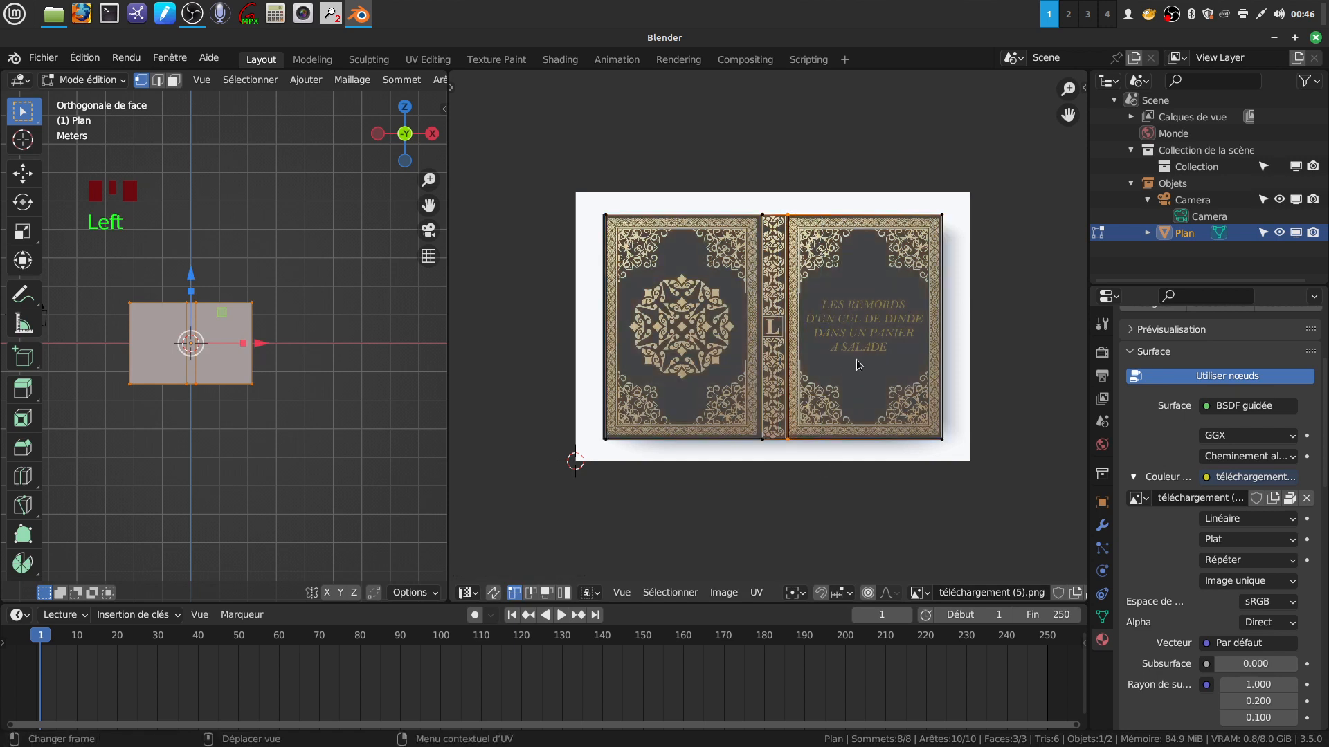
key("g")
key("x")
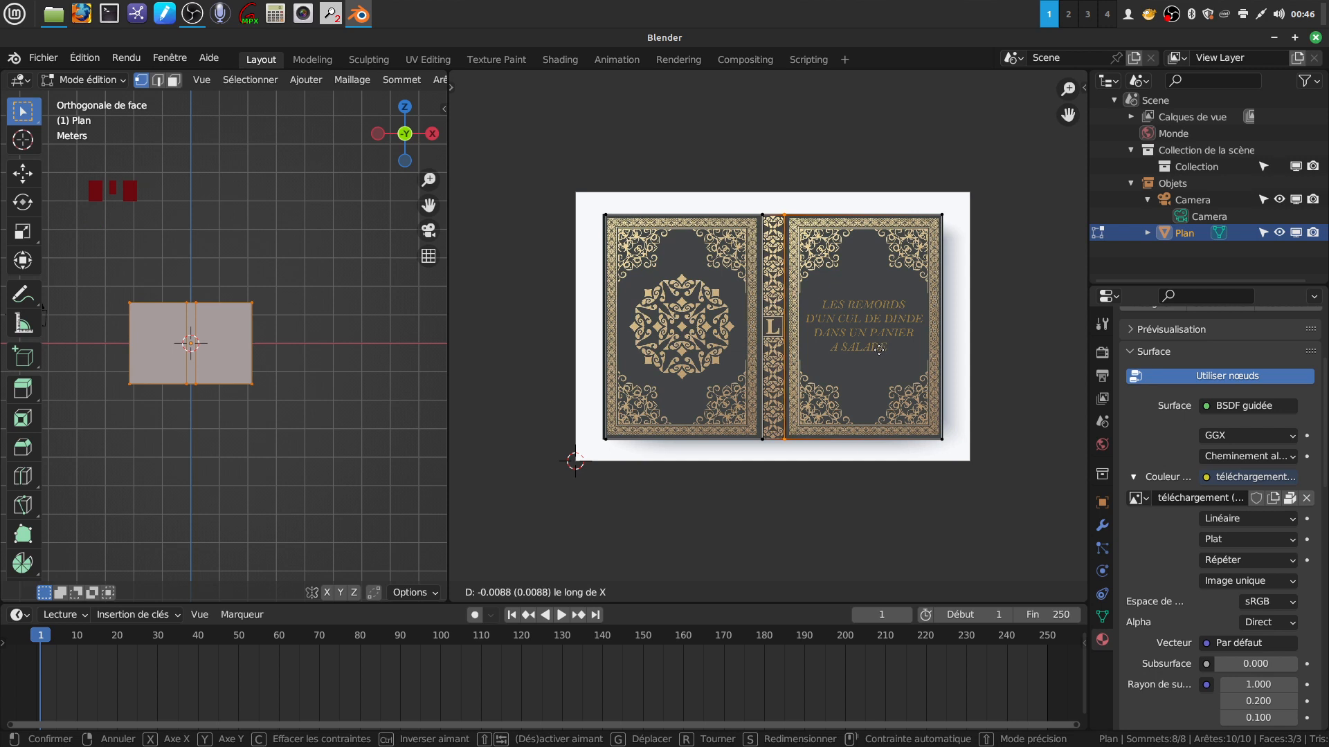
left_click(879, 349)
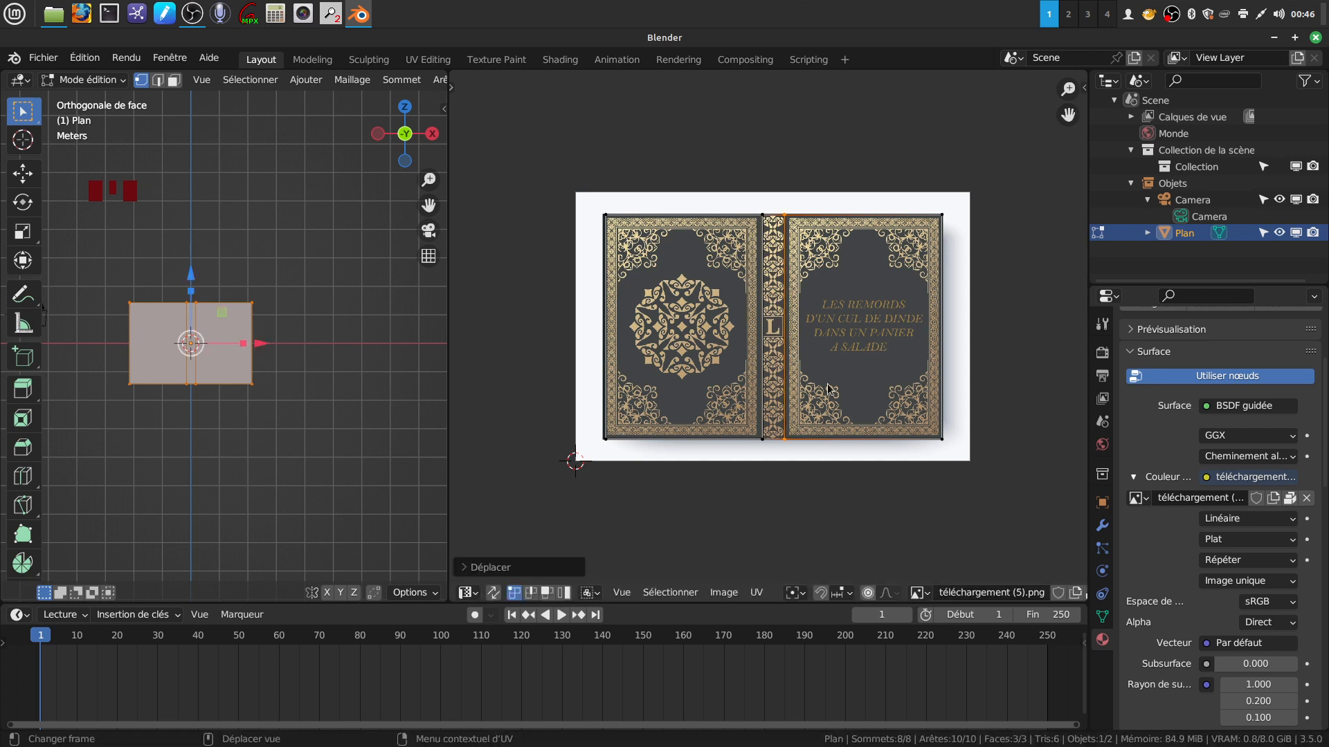
Step: Move the UV vertices of the layout's outer left edge about -0.0053 along X to meet the cover's border
left_click_drag(569, 191, 628, 480)
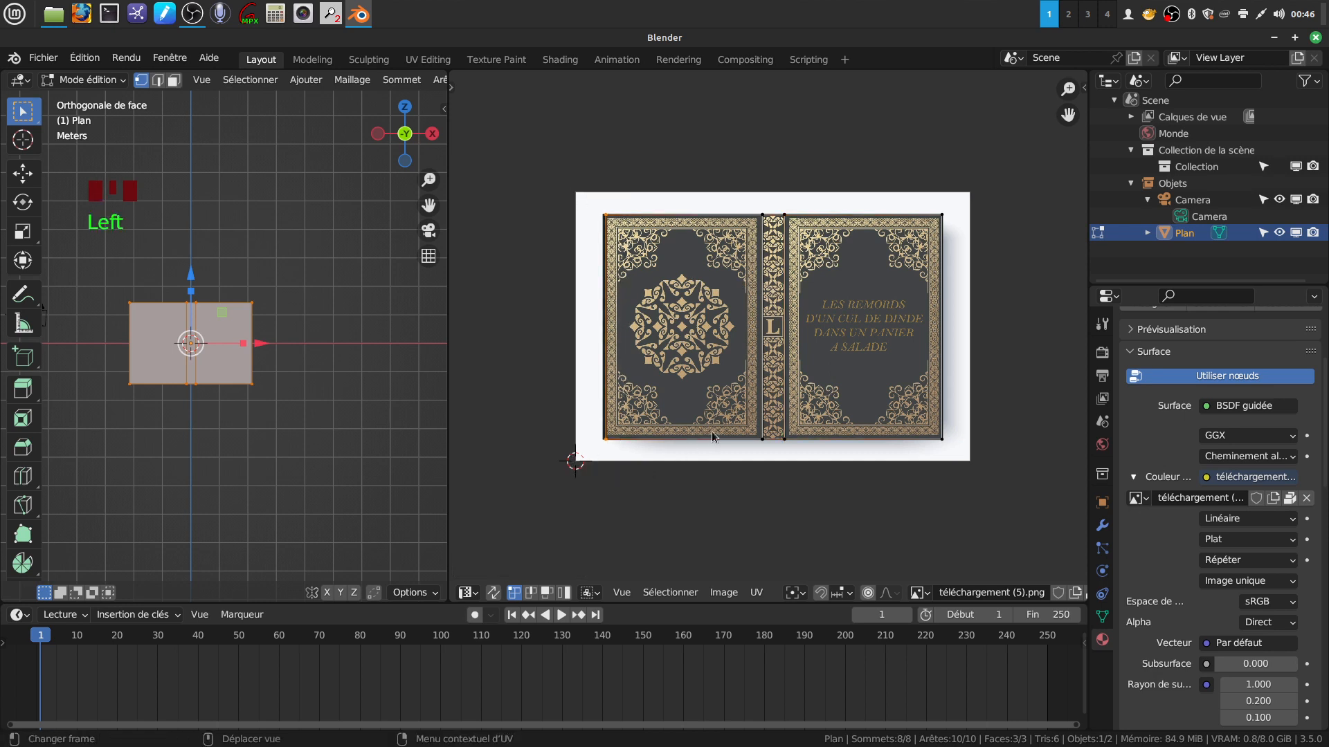
key("g")
key("x")
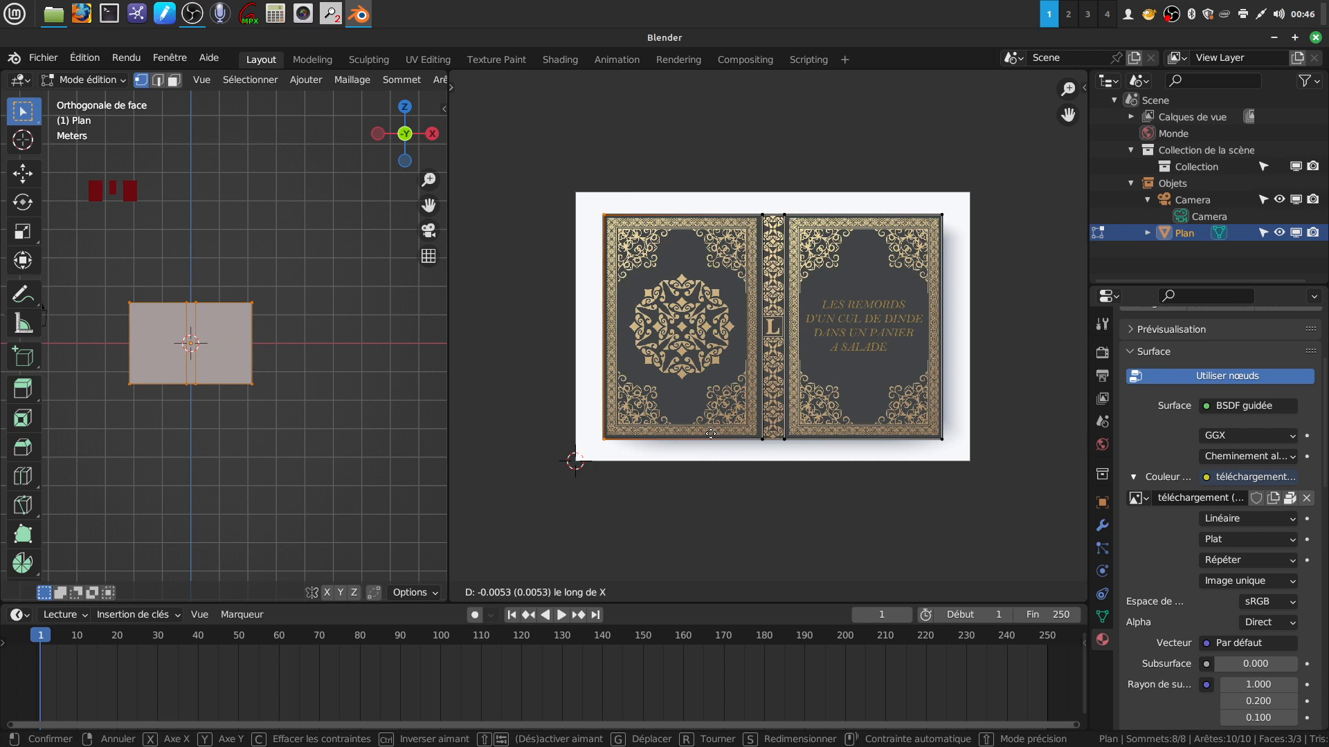
left_click(711, 434)
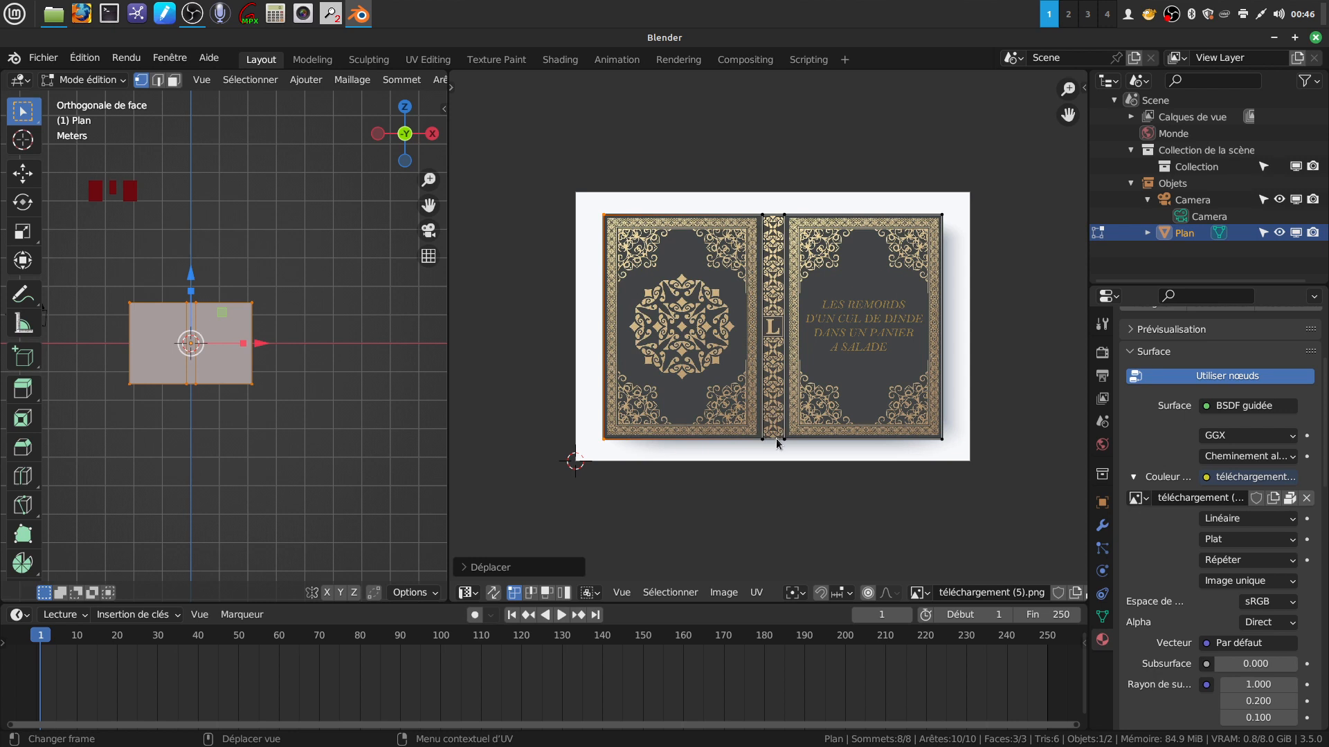
Step: Select the UV layout's bottom row of vertices and nudge it slightly along Y to the cover's lower border
left_click_drag(591, 435, 1012, 482)
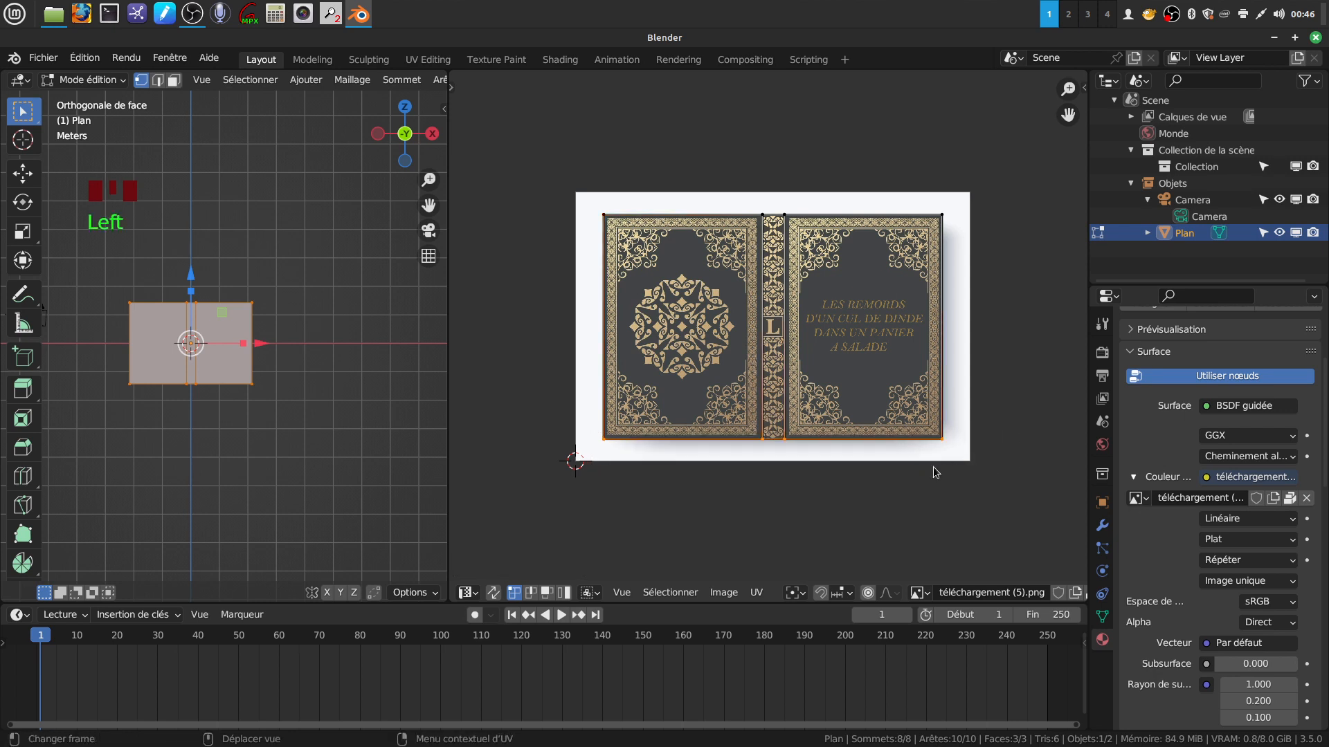
key("g")
key("y")
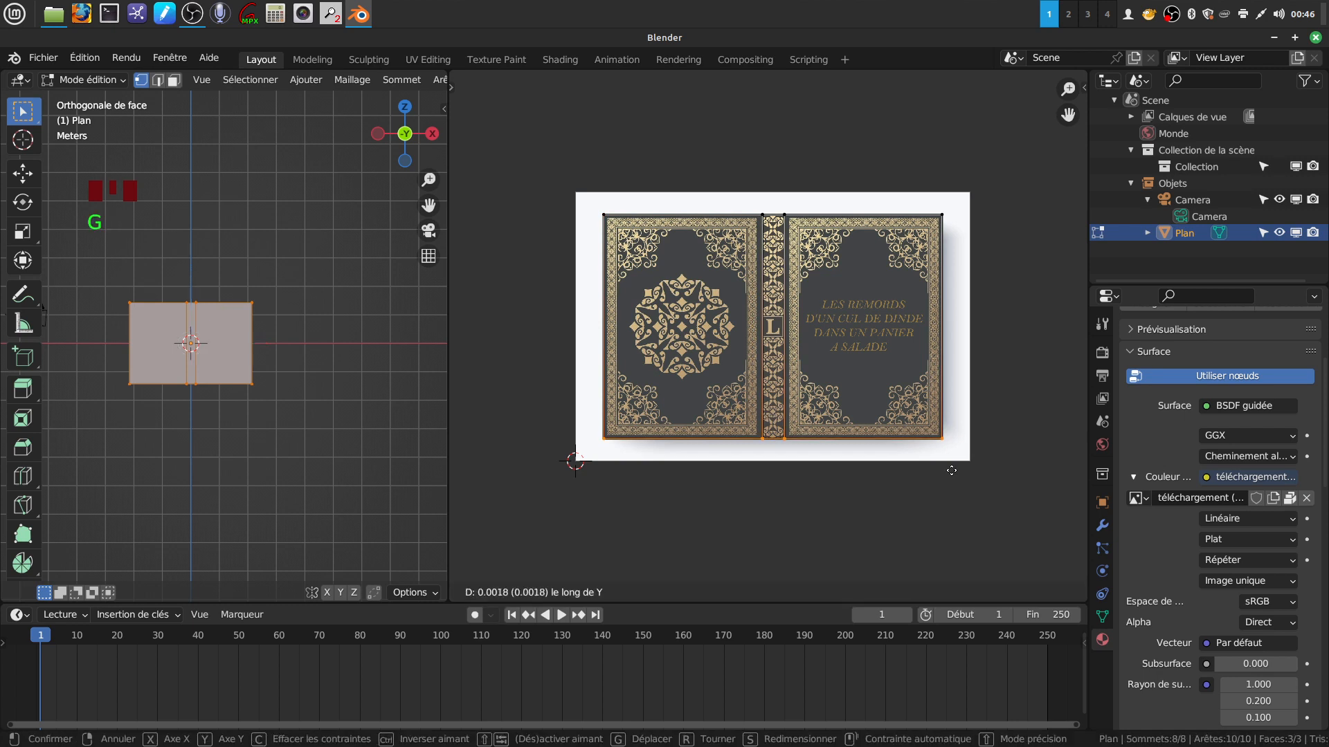
left_click(942, 463)
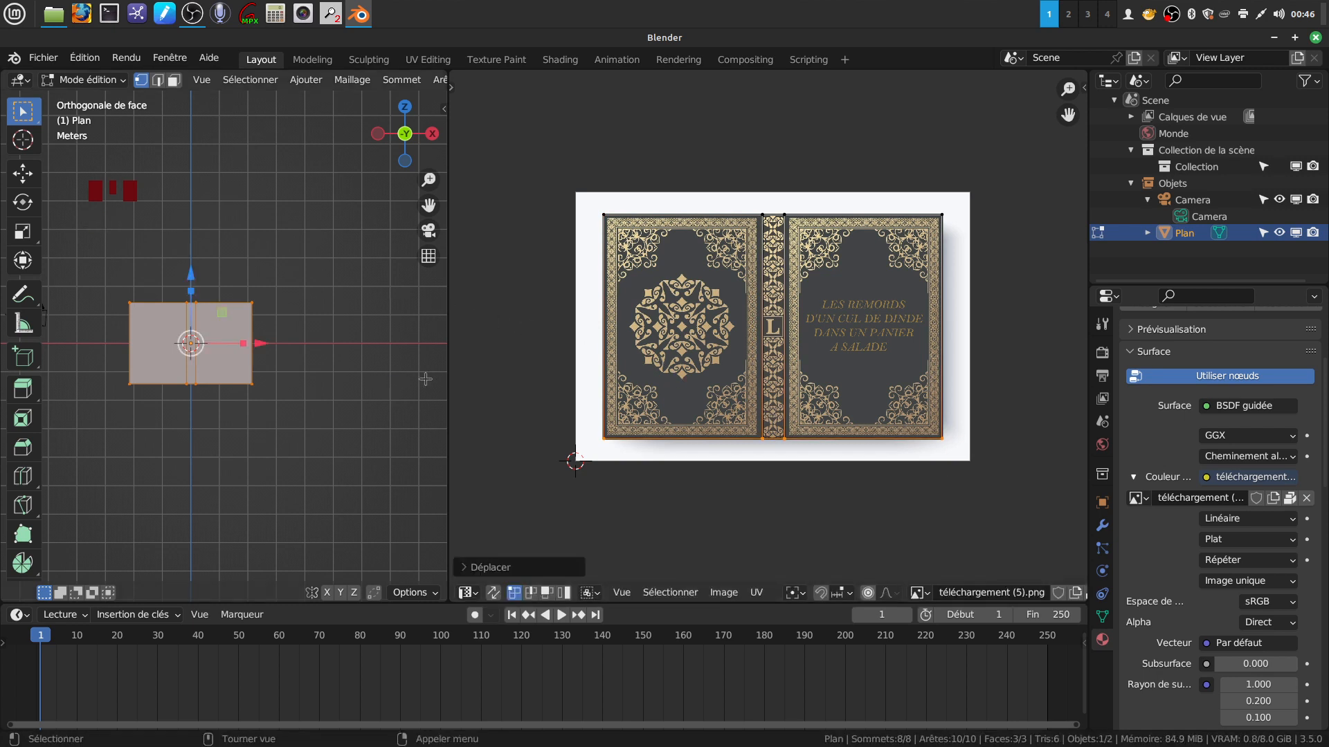
Step: Widen the 3D viewport and inspect the textured plane in Object Mode with Rendered shading
left_click_drag(448, 368, 782, 385)
middle_click_drag(526, 346, 533, 349)
key("Tab")
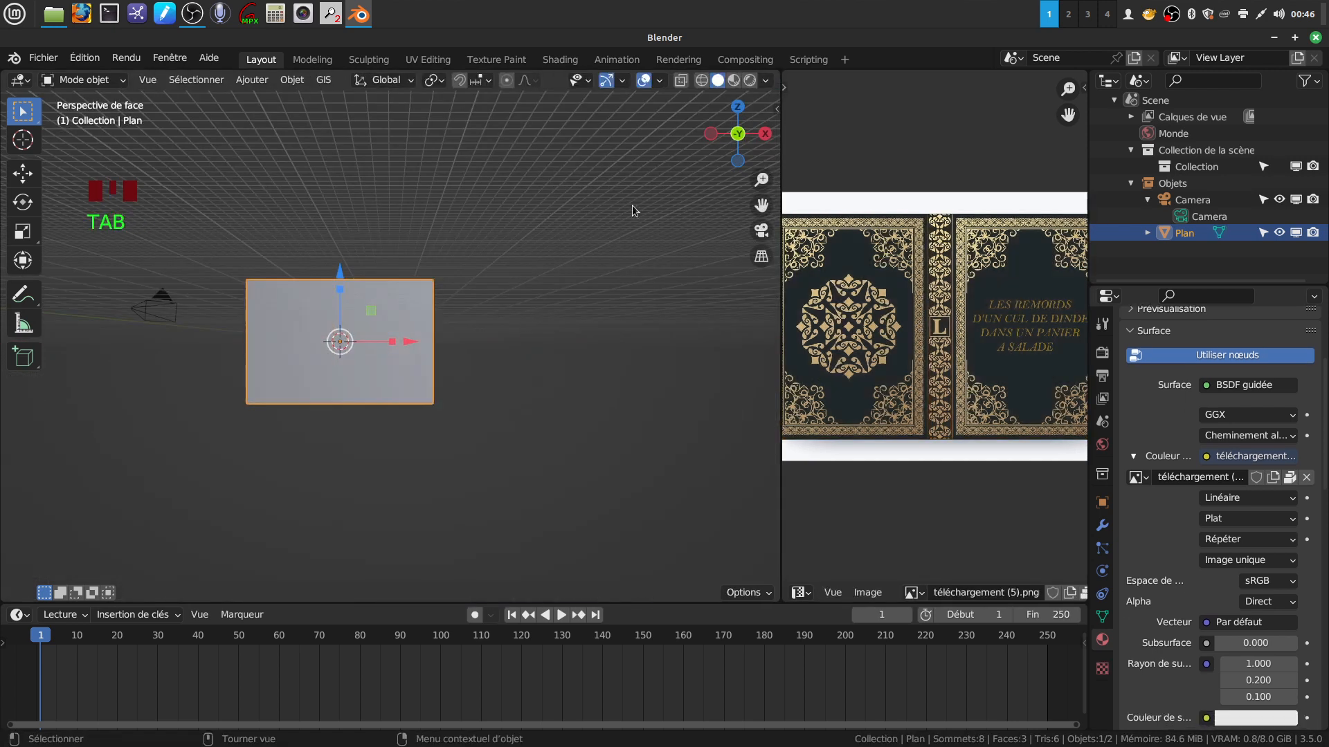
left_click(750, 79)
scroll(531, 407, "up", 3)
mouse_move(532, 407)
middle_mouse_down()
mouse_move(508, 339)
mouse_move(537, 357)
mouse_move(501, 375)
mouse_move(496, 350)
middle_mouse_up()
left_click(491, 468)
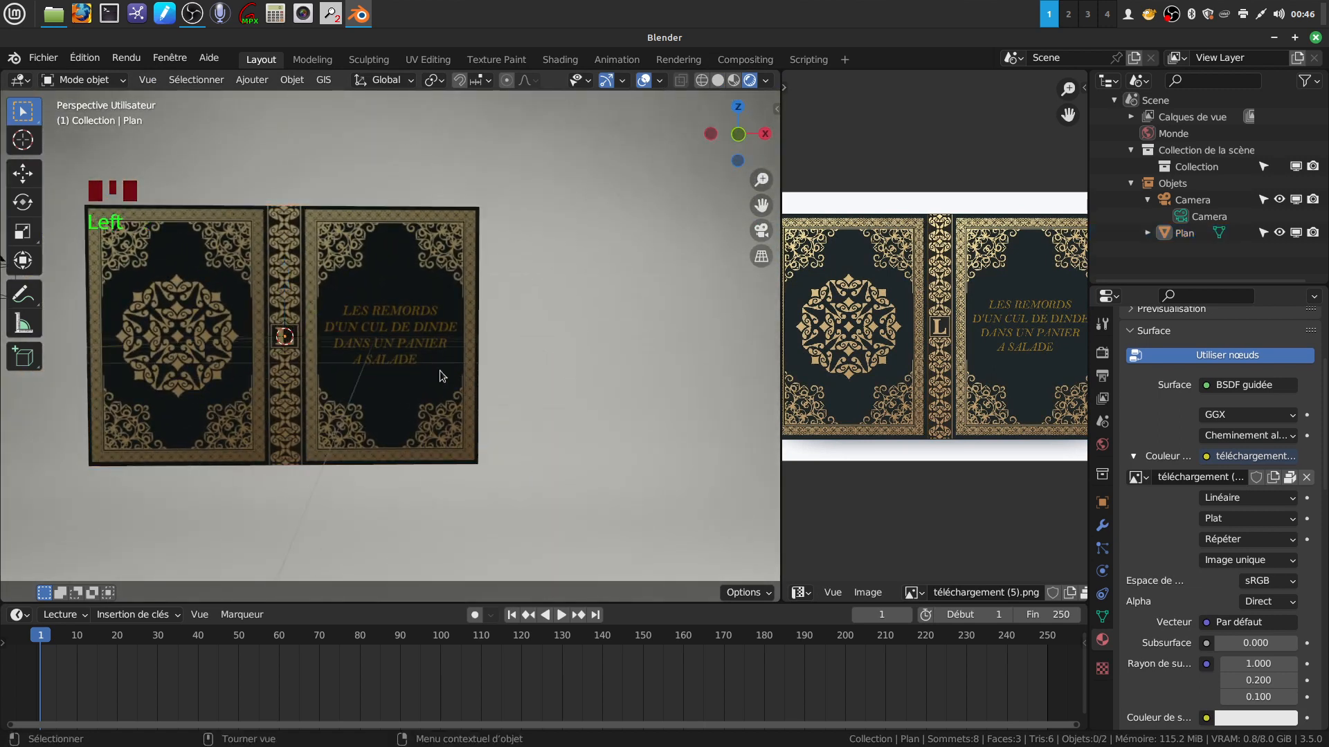
middle_click_drag(439, 371, 555, 367, "shift")
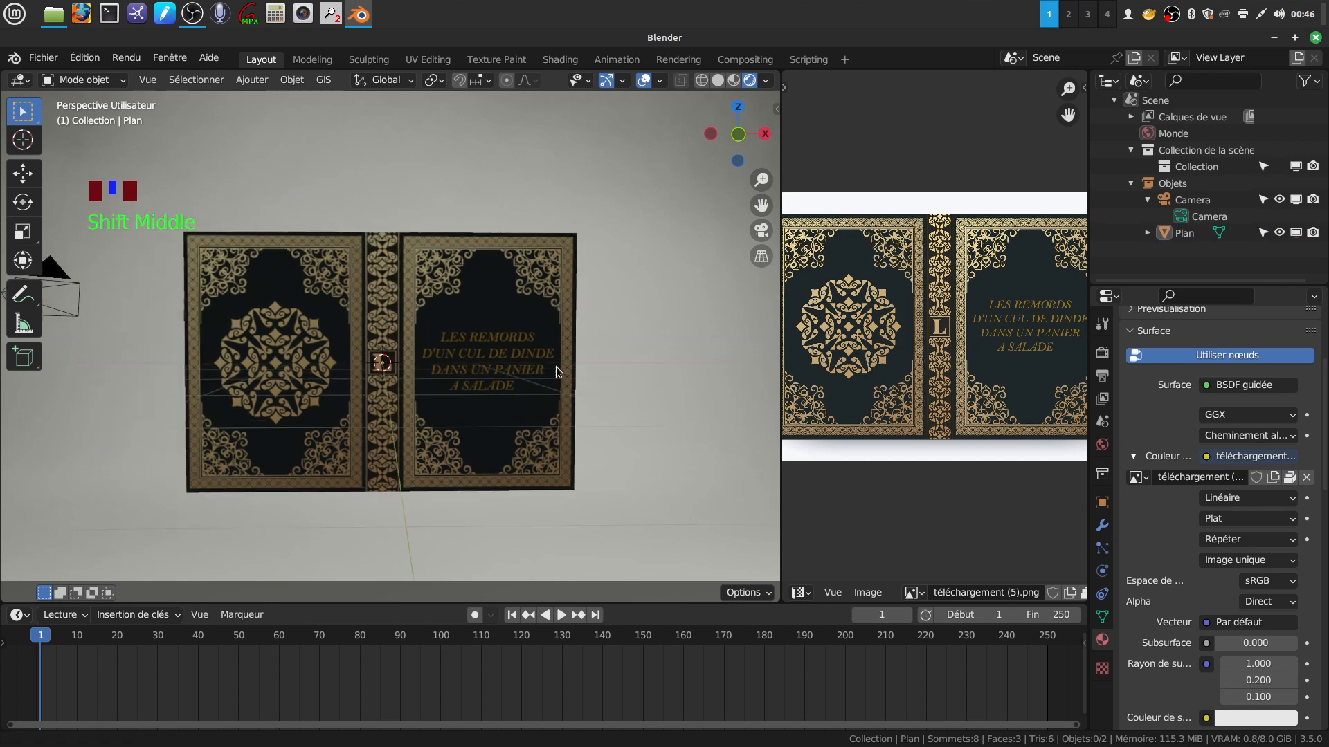
Step: Return the viewport to Solid shading and put the plane back into Edit Mode
left_click(717, 81)
mouse_move(517, 295)
middle_mouse_down()
mouse_move(513, 318)
mouse_move(446, 331)
mouse_move(453, 355)
middle_mouse_up()
key("Tab")
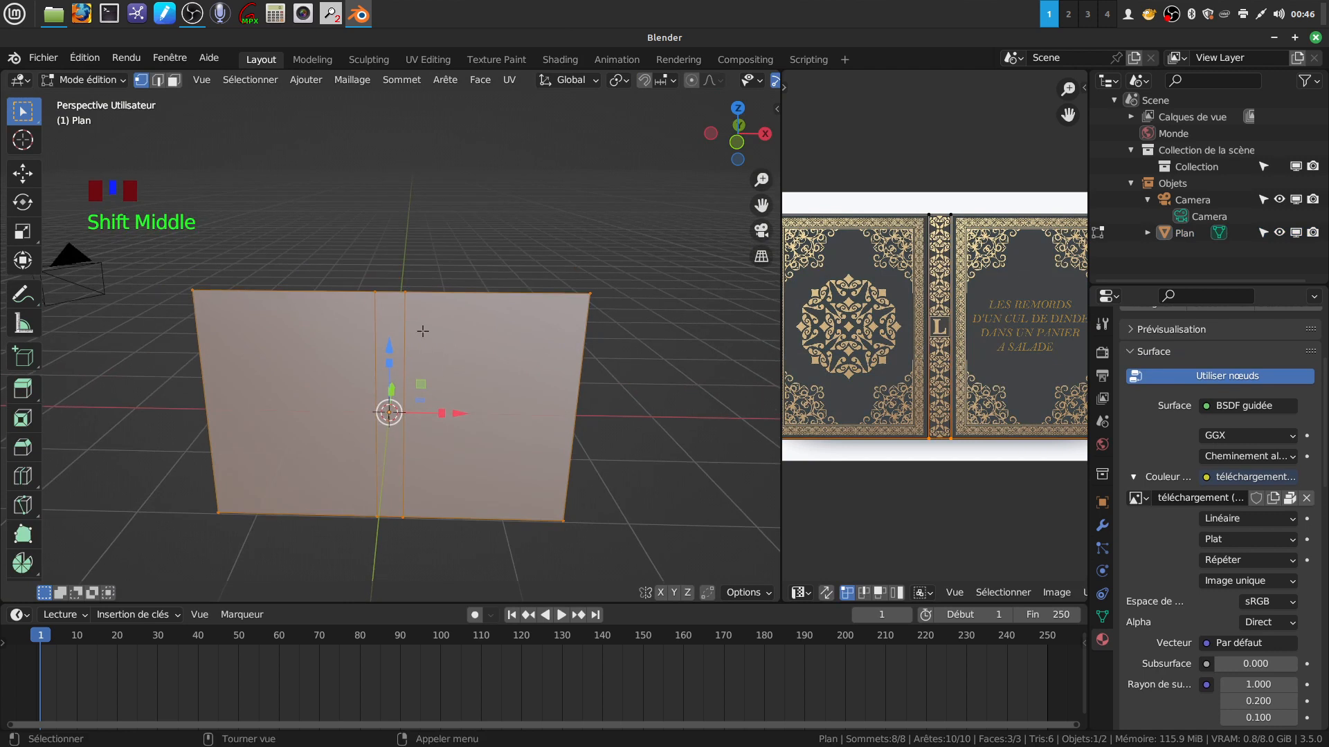
middle_click_drag(374, 346, 491, 414, "shift")
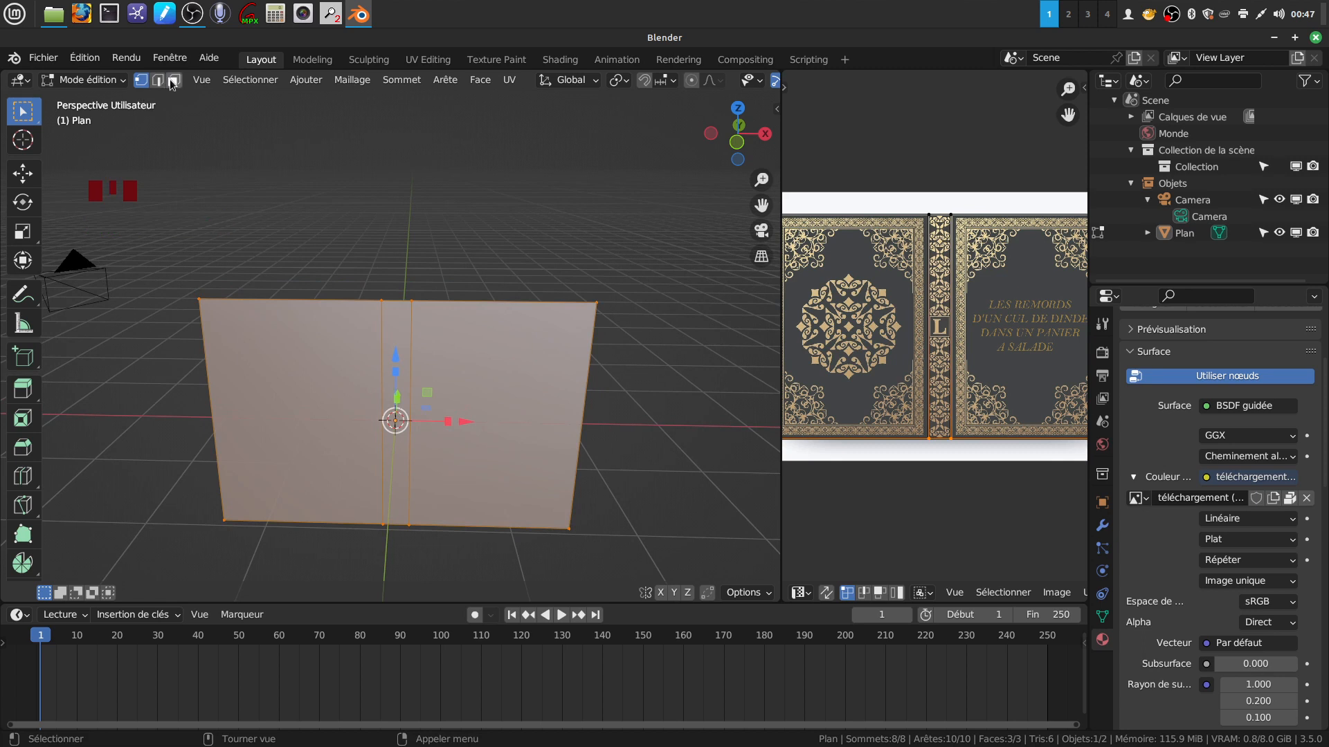
scroll(665, 97, "down", 1)
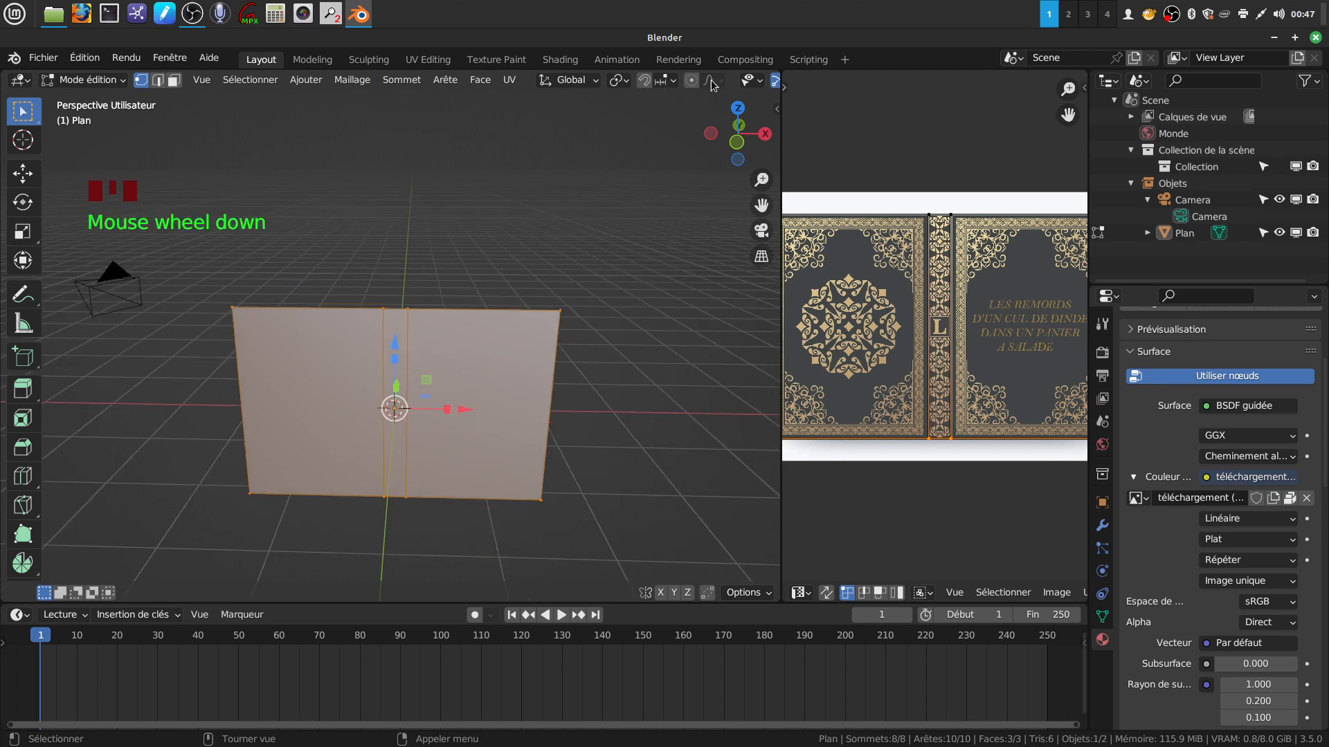
Step: Widen the 3D viewport over the UV editor and set the transform pivot point to Active Element (Élément actif)
left_click(623, 80)
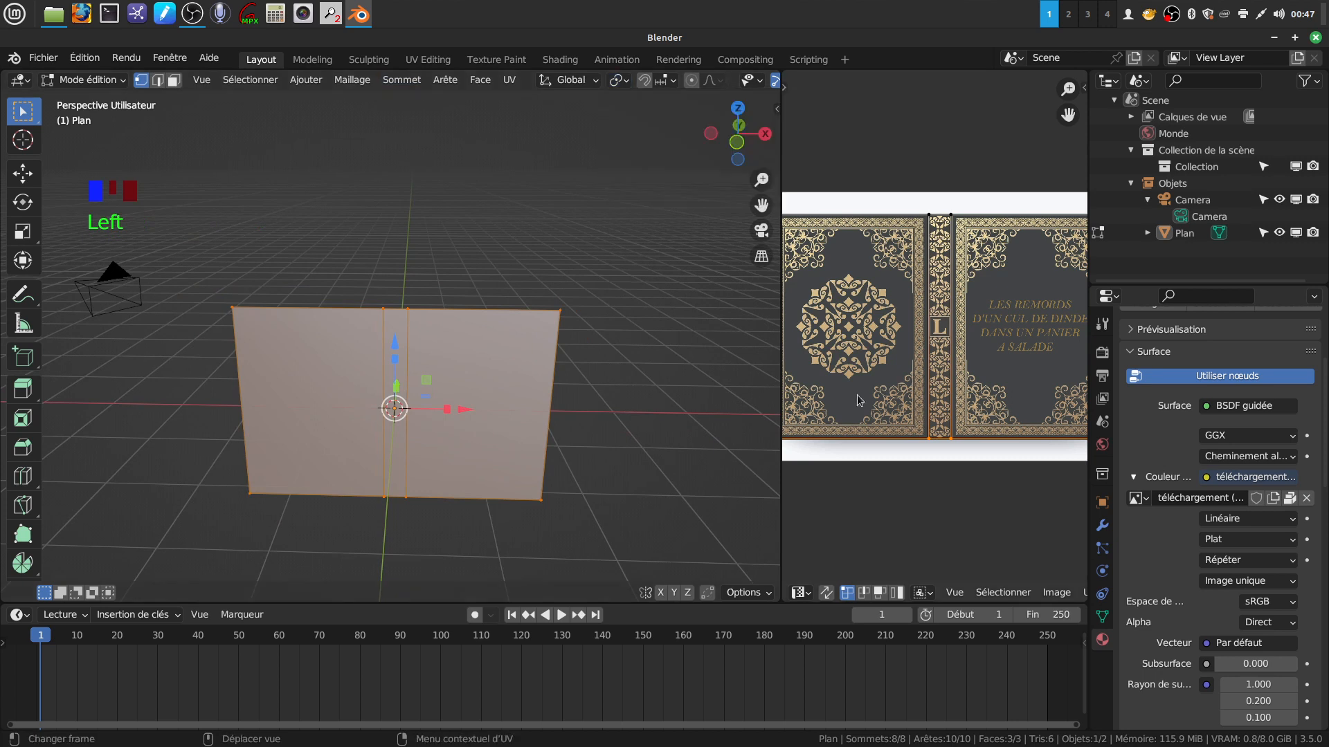
left_click_drag(784, 493, 1052, 484)
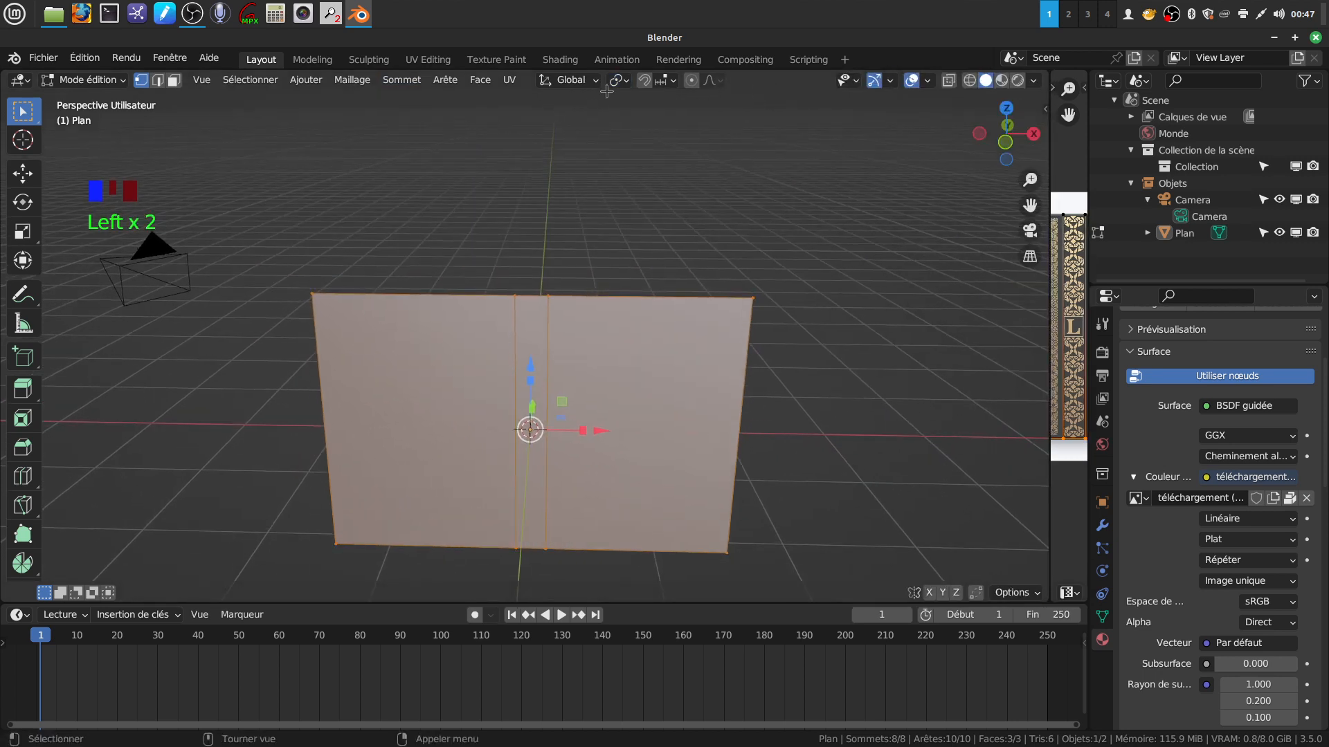
left_click(628, 82)
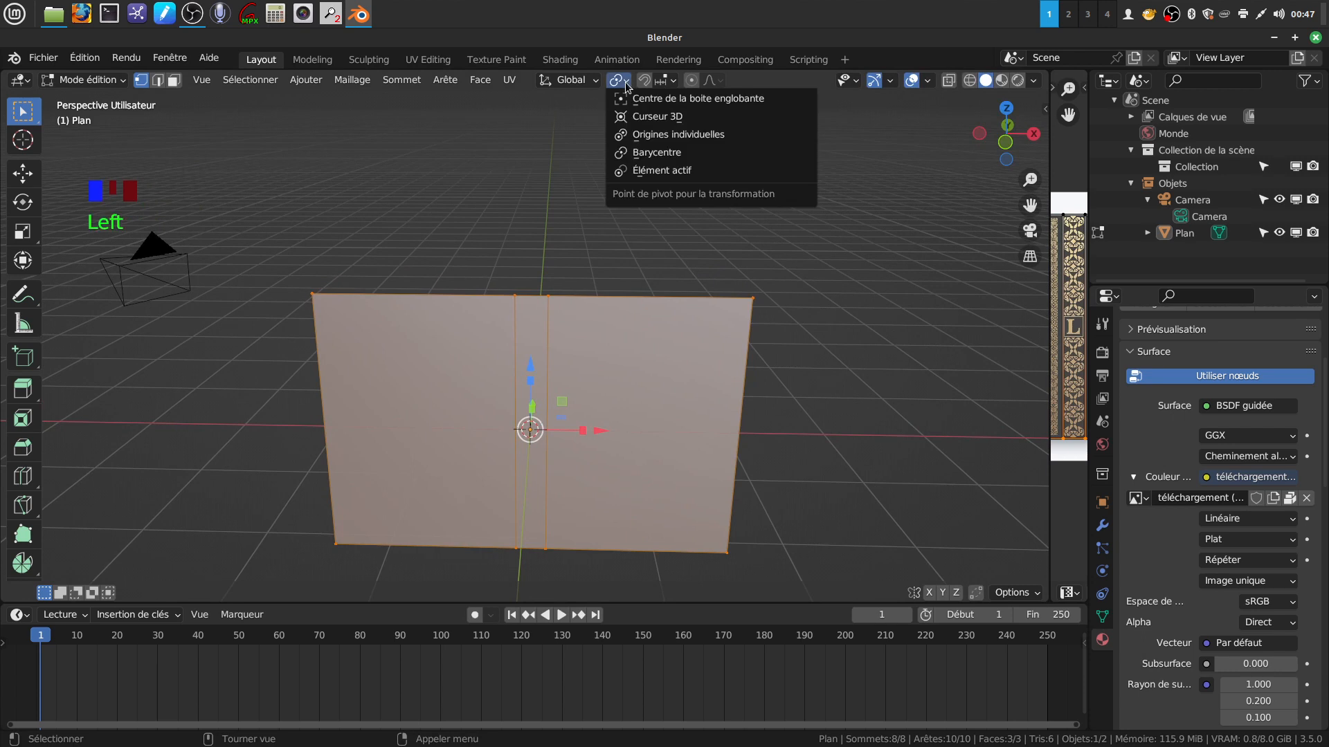
left_click(670, 172)
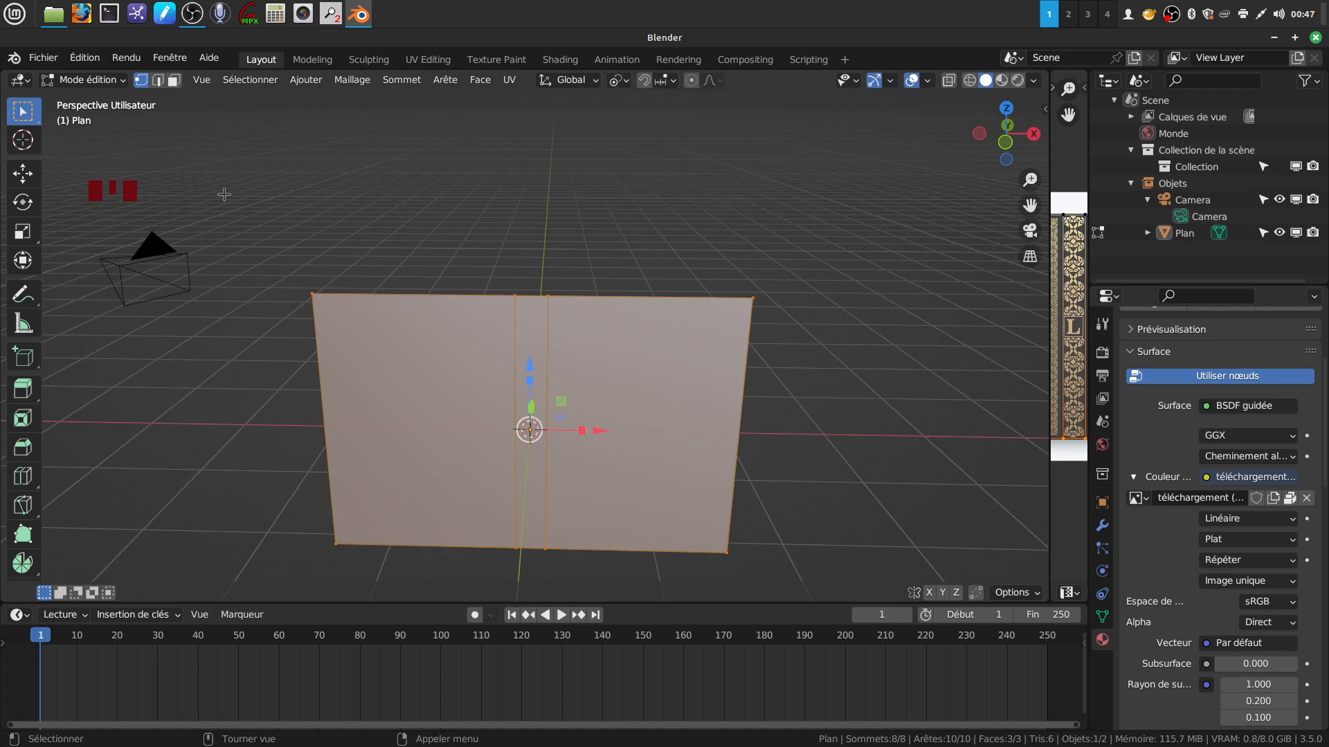
Step: Rotate the right cover face about 90° around global Z in top view, using its spine-side edge as the active element
left_click(176, 83)
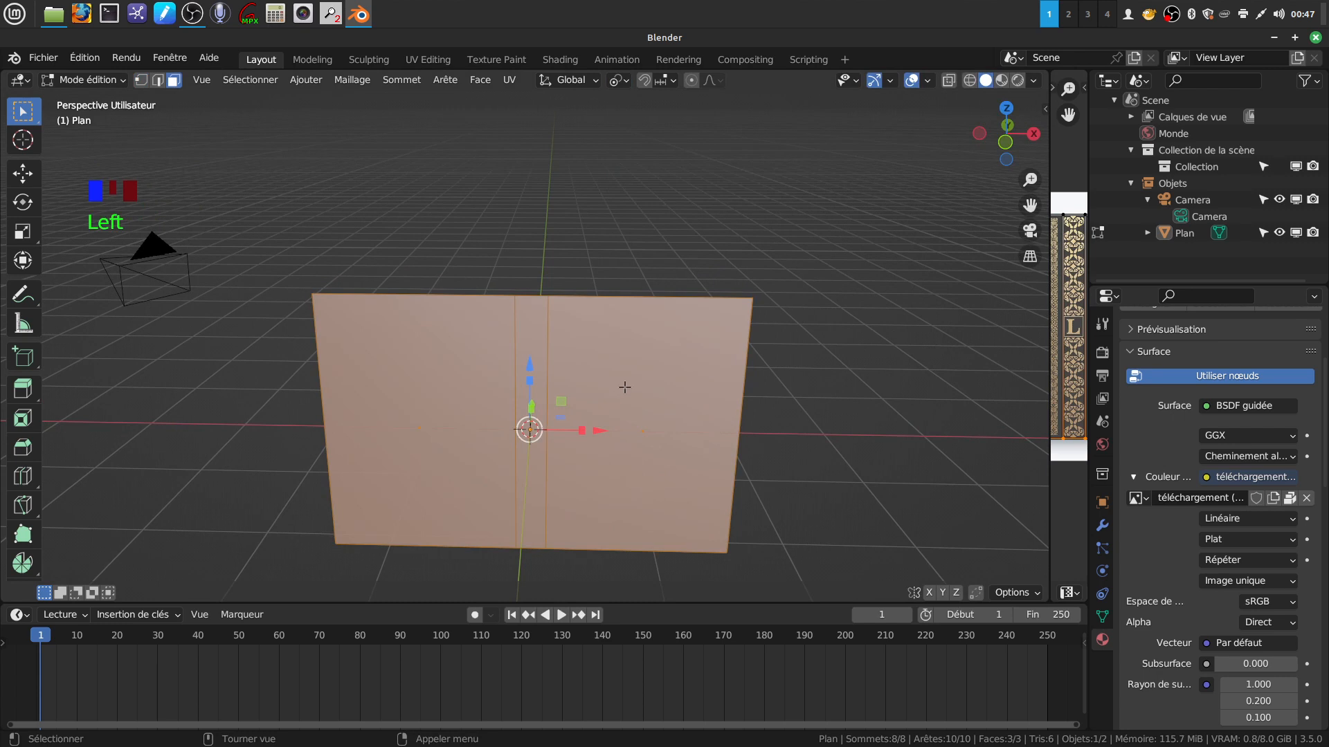
left_click(625, 387)
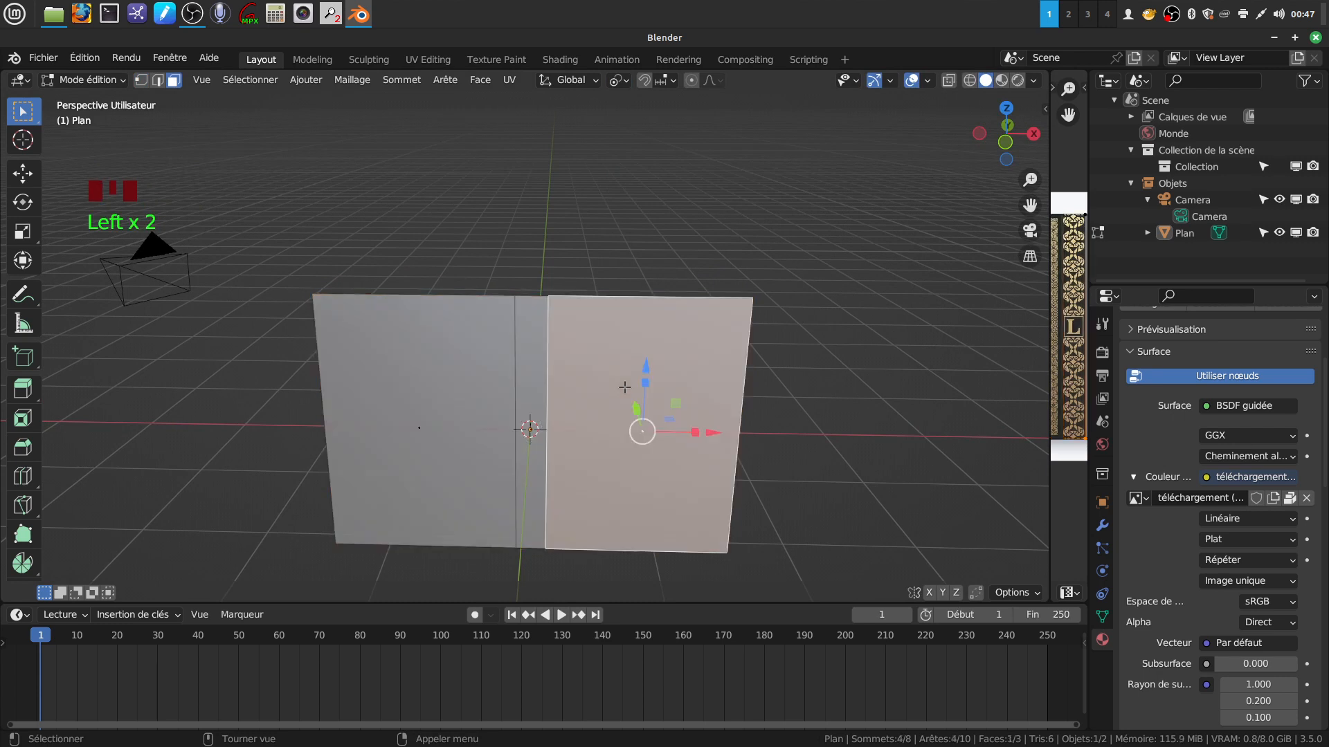
left_click(159, 81)
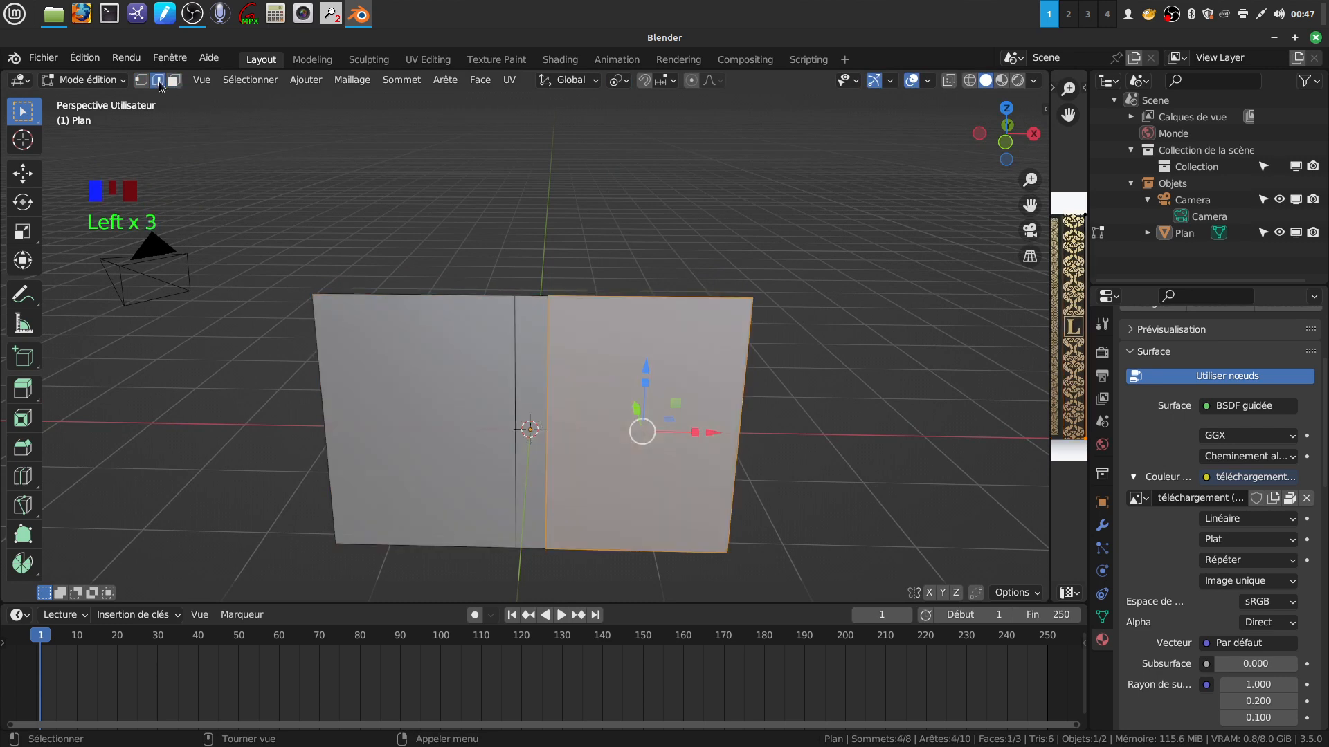
left_click(546, 376, "shift")
left_click(546, 375, "shift")
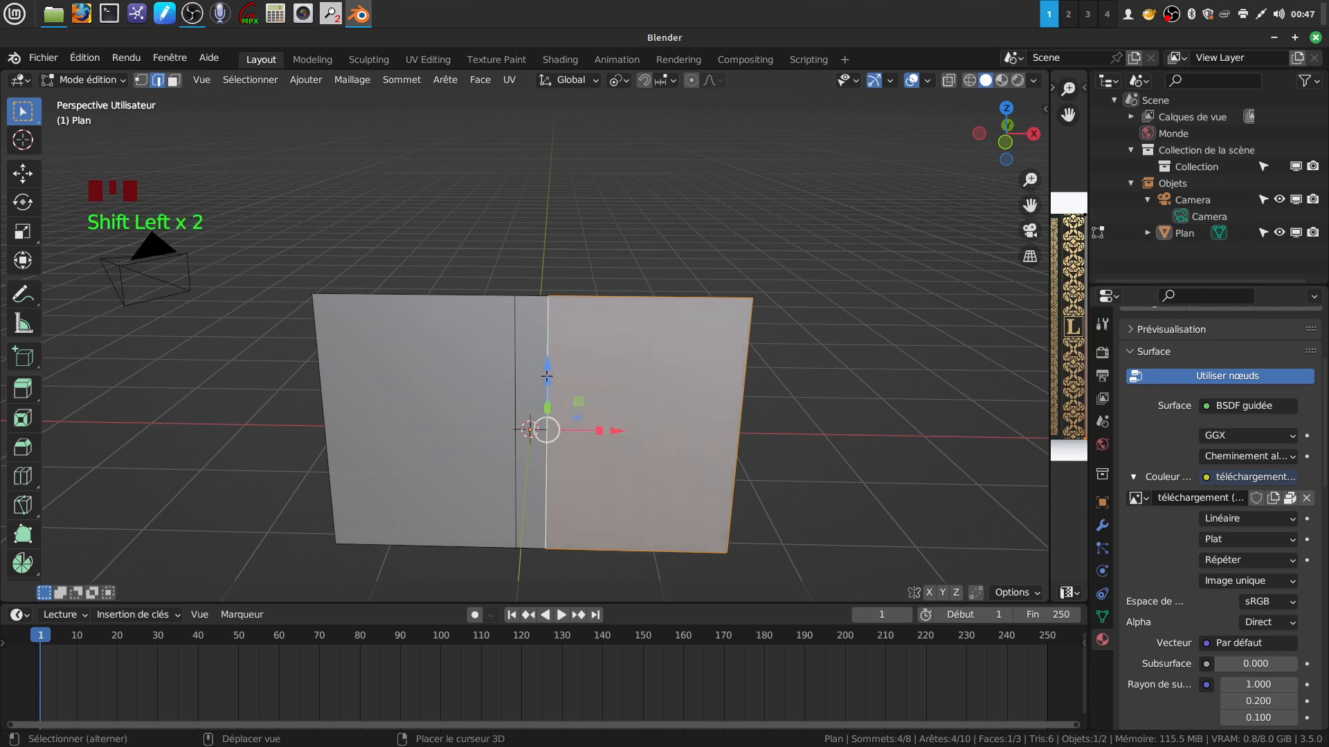
scroll(566, 321, "down", 2)
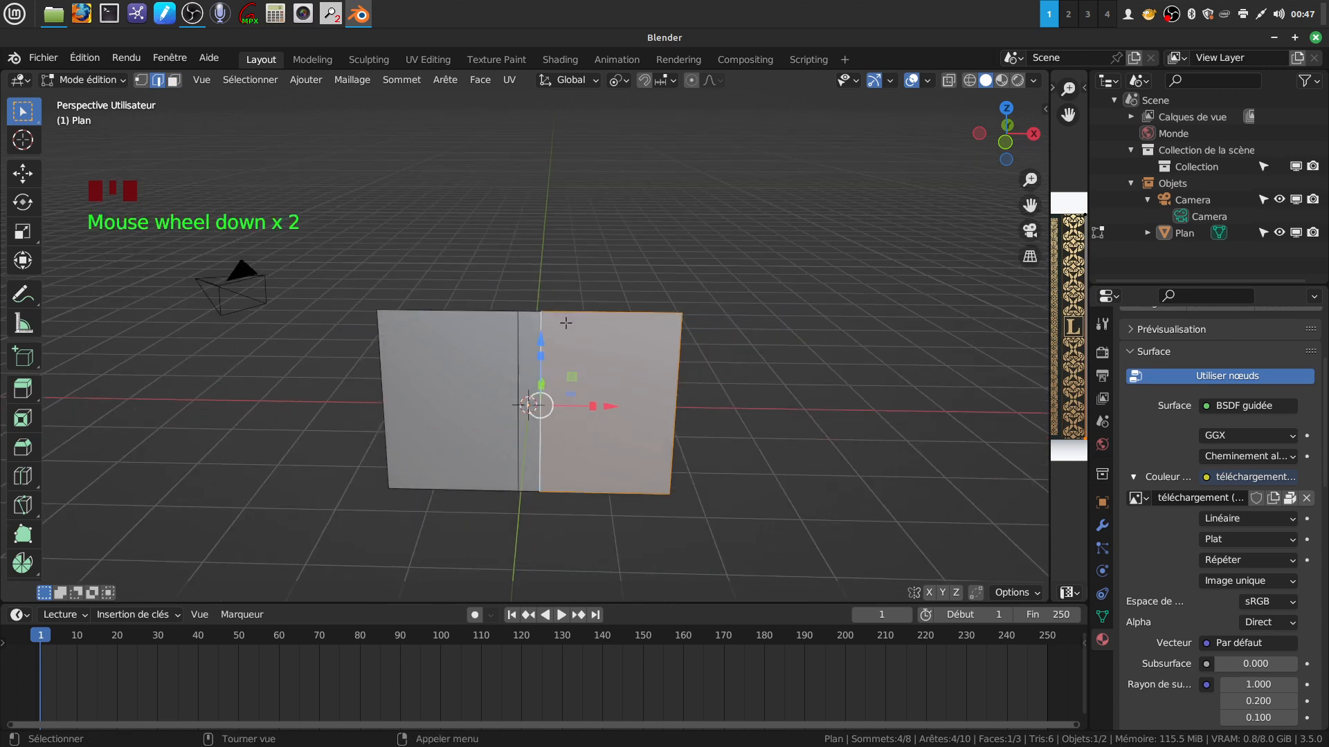
key("KP_7")
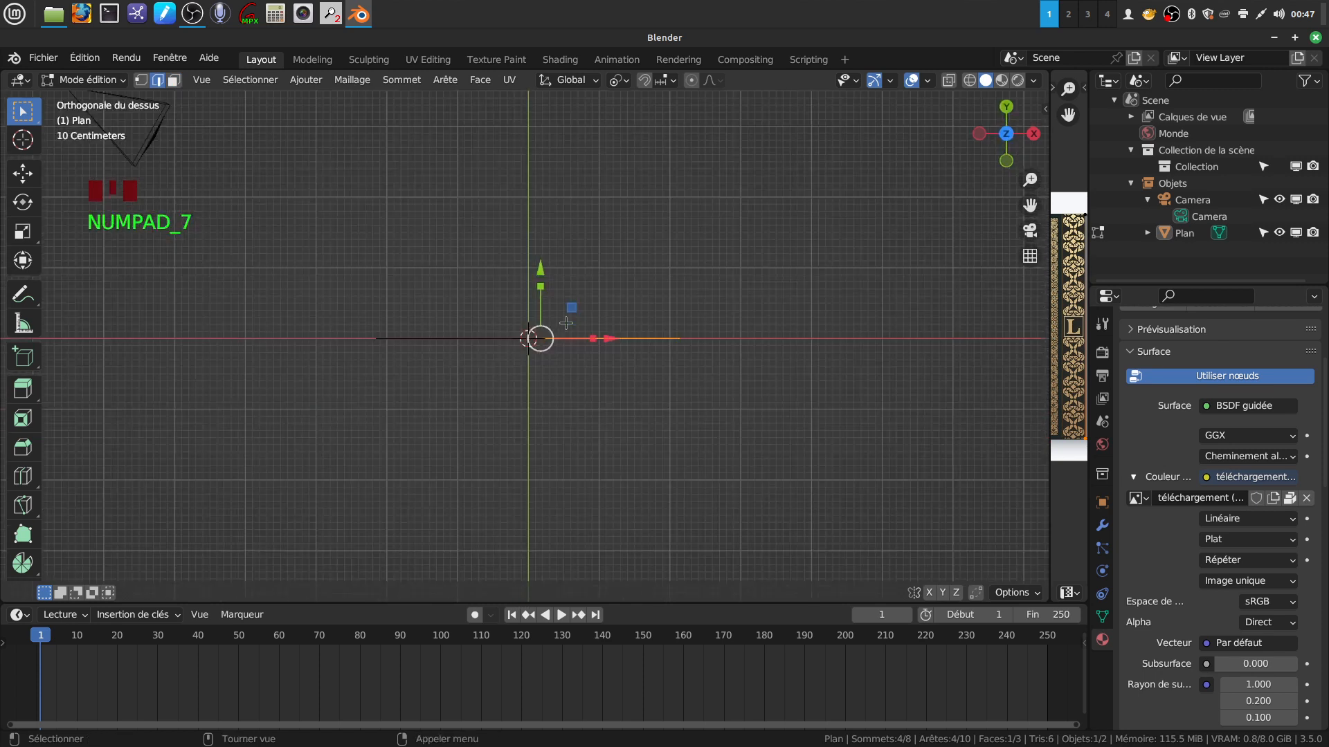
middle_click_drag(566, 323, 566, 381, "shift")
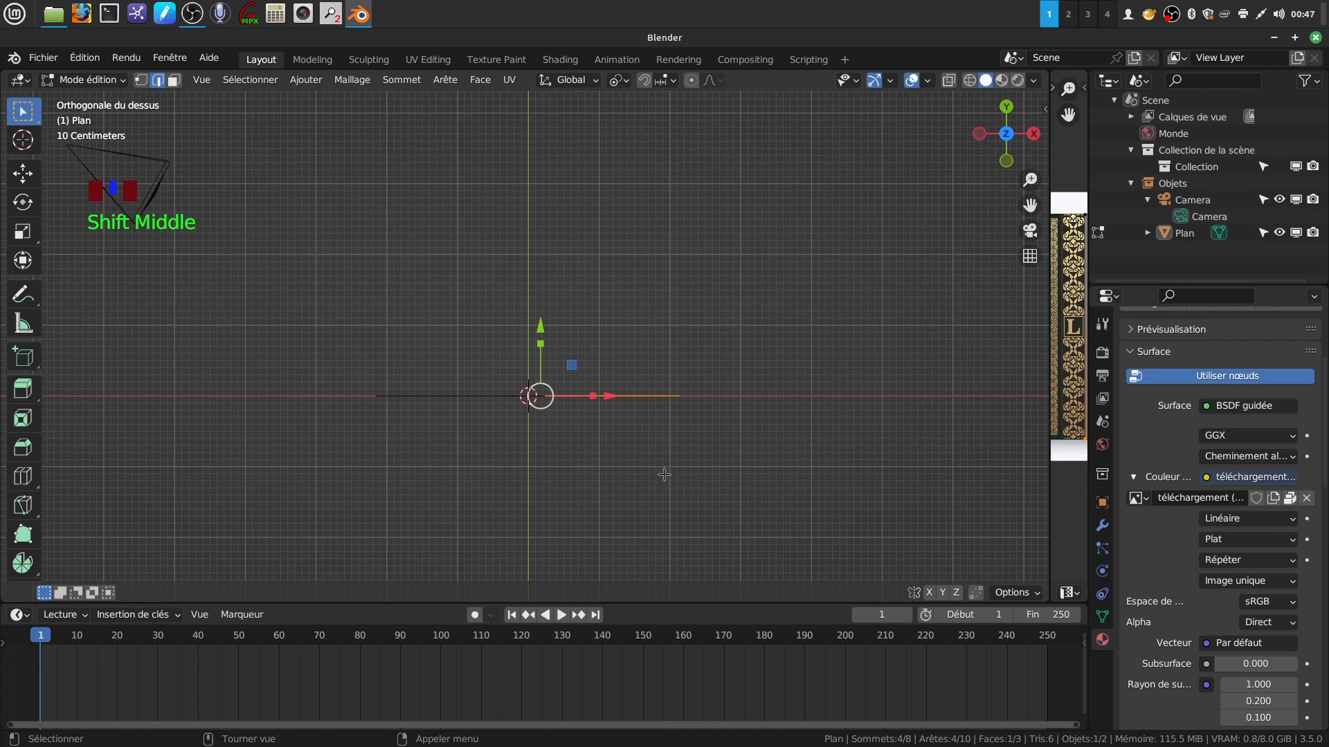
key("r")
key("z")
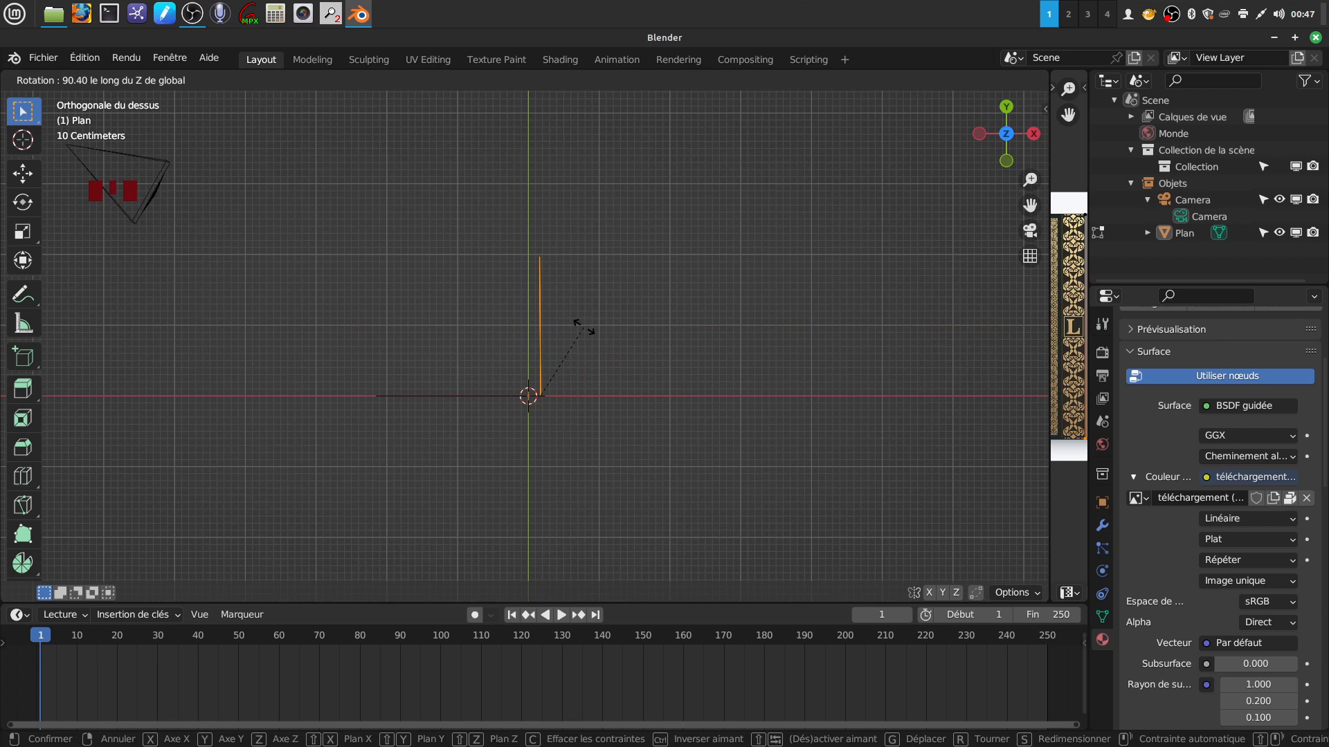
left_click(583, 326)
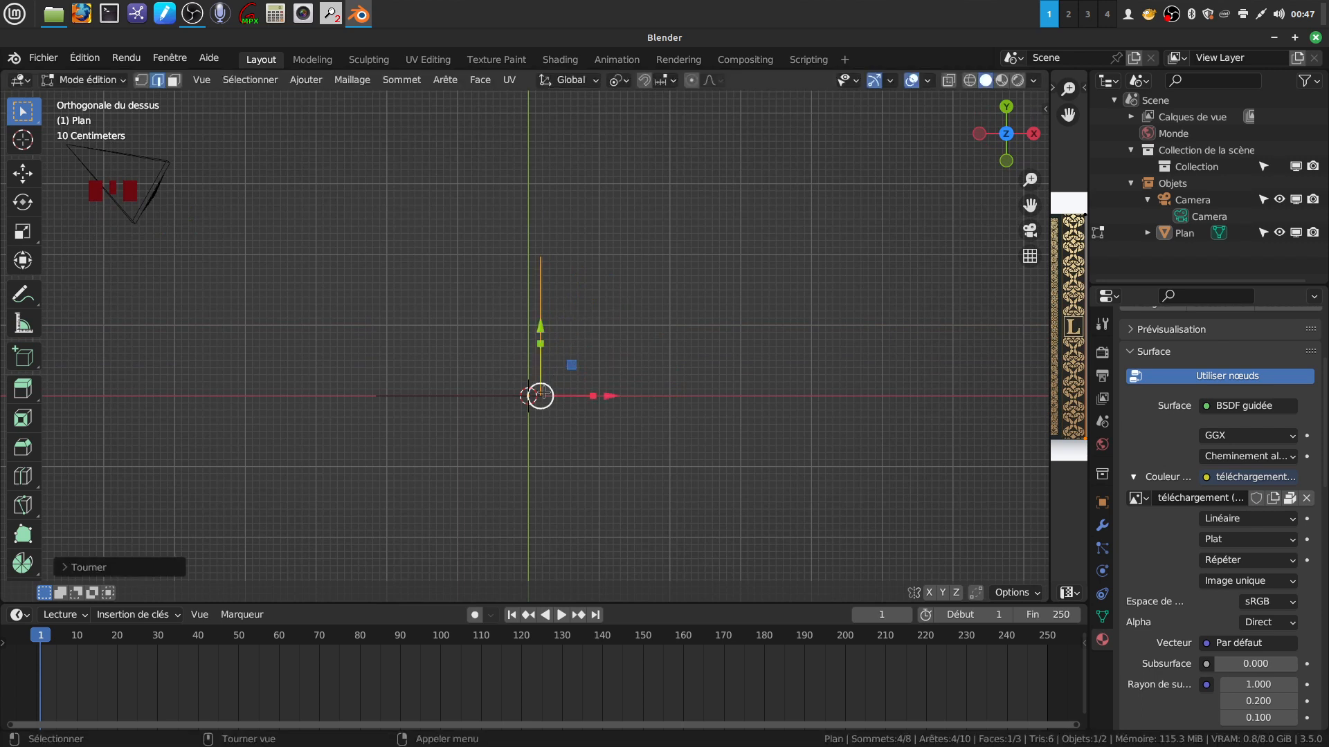
Step: Rotate the left cover face about -90° around global Z in top view, using its spine-side edge as the active element
middle_click_drag(577, 490, 616, 494, "shift")
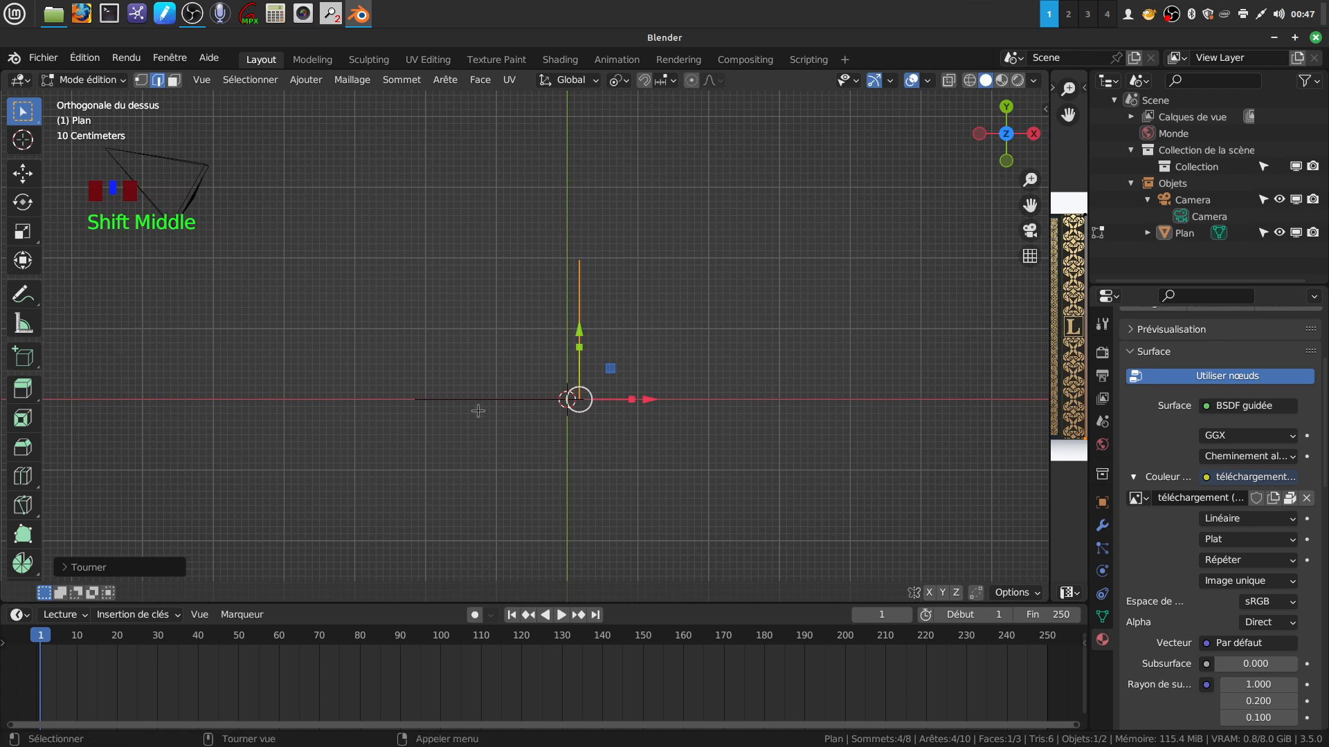
middle_click_drag(486, 418, 465, 216)
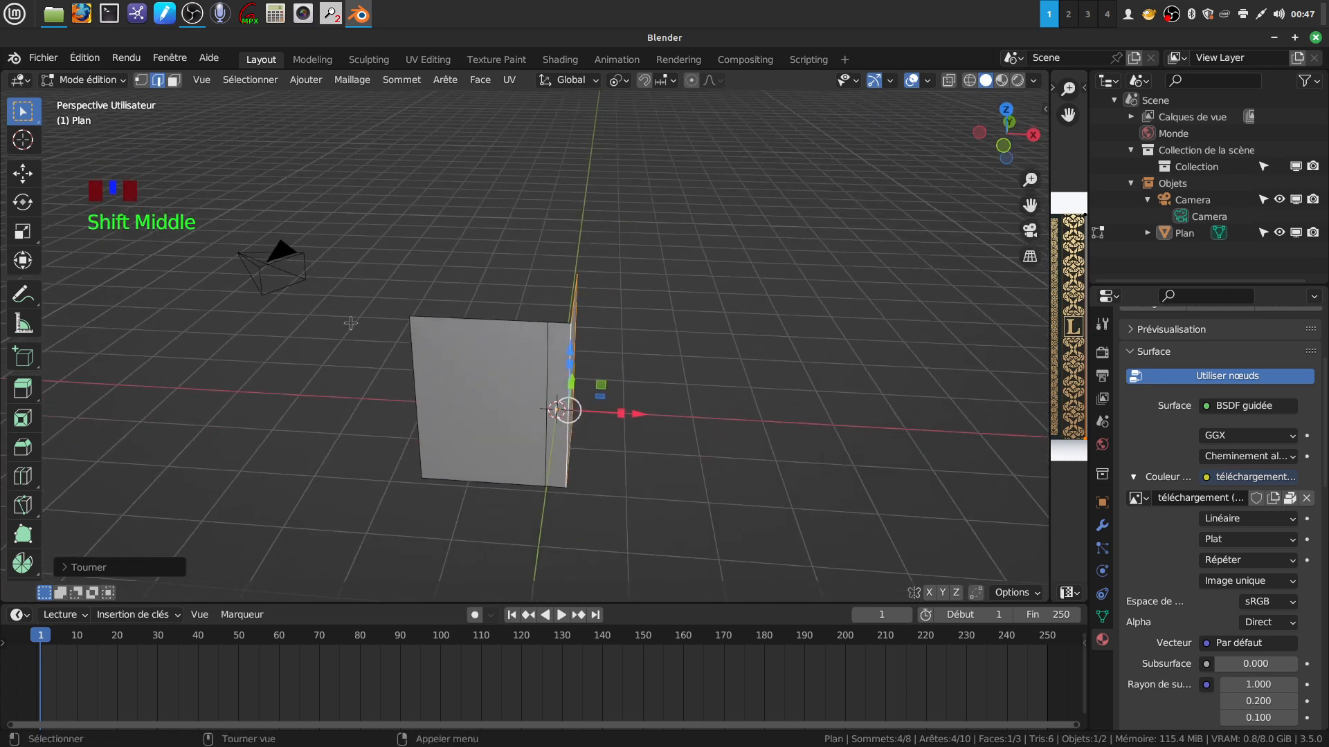
left_click(173, 79)
left_click(495, 401)
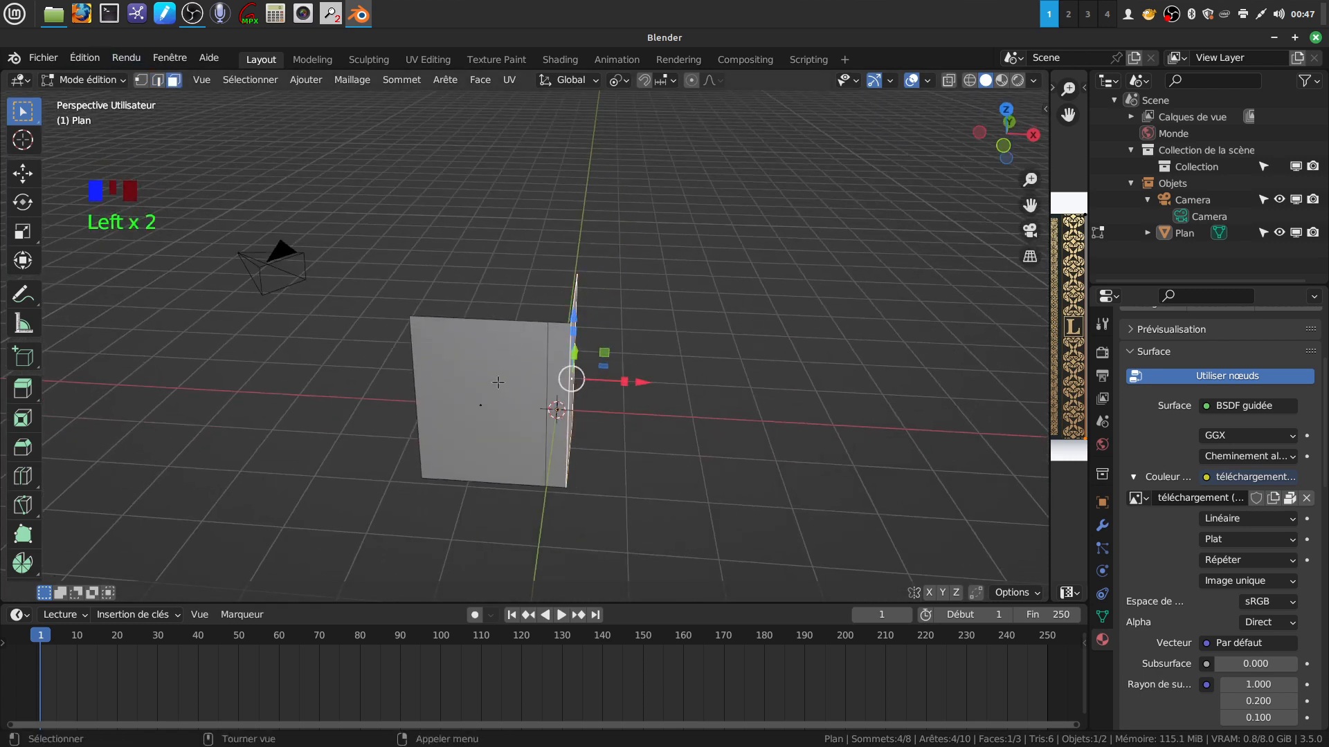
left_click(159, 81)
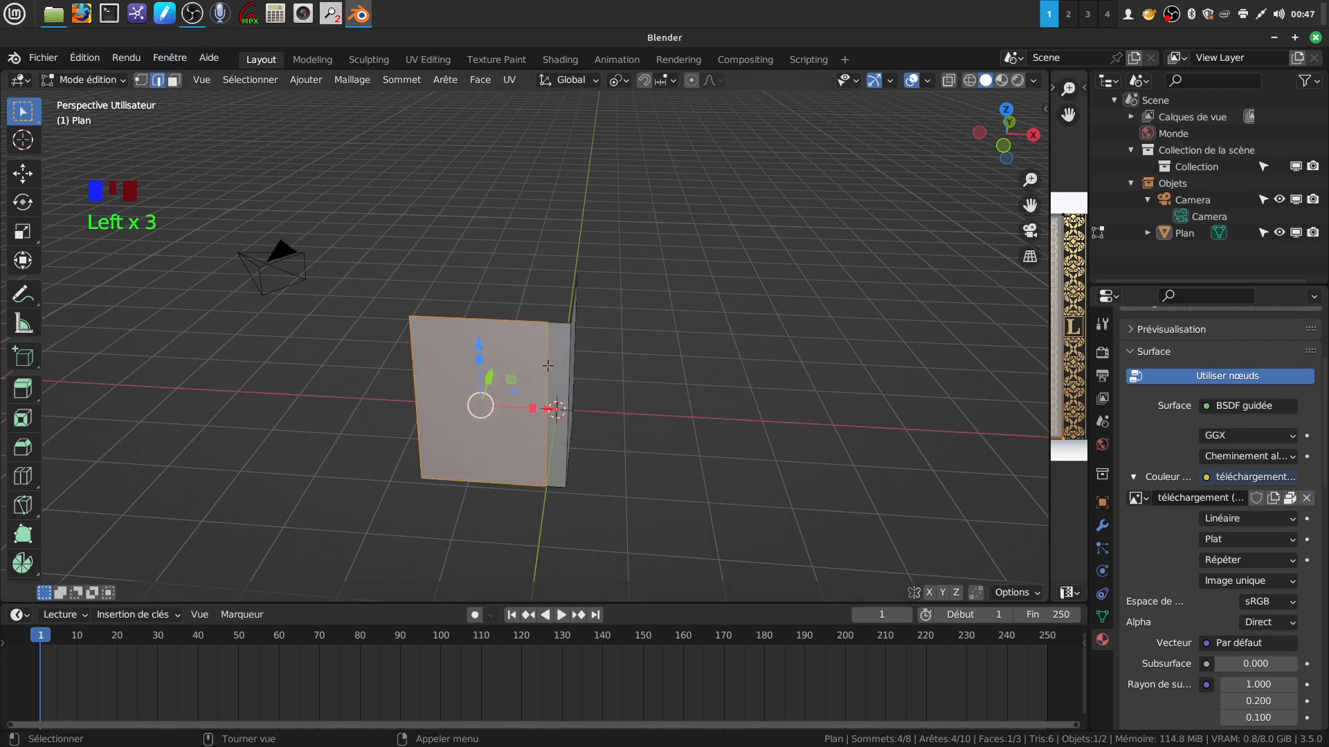
left_click(547, 366, "shift")
left_click(547, 366, "shift")
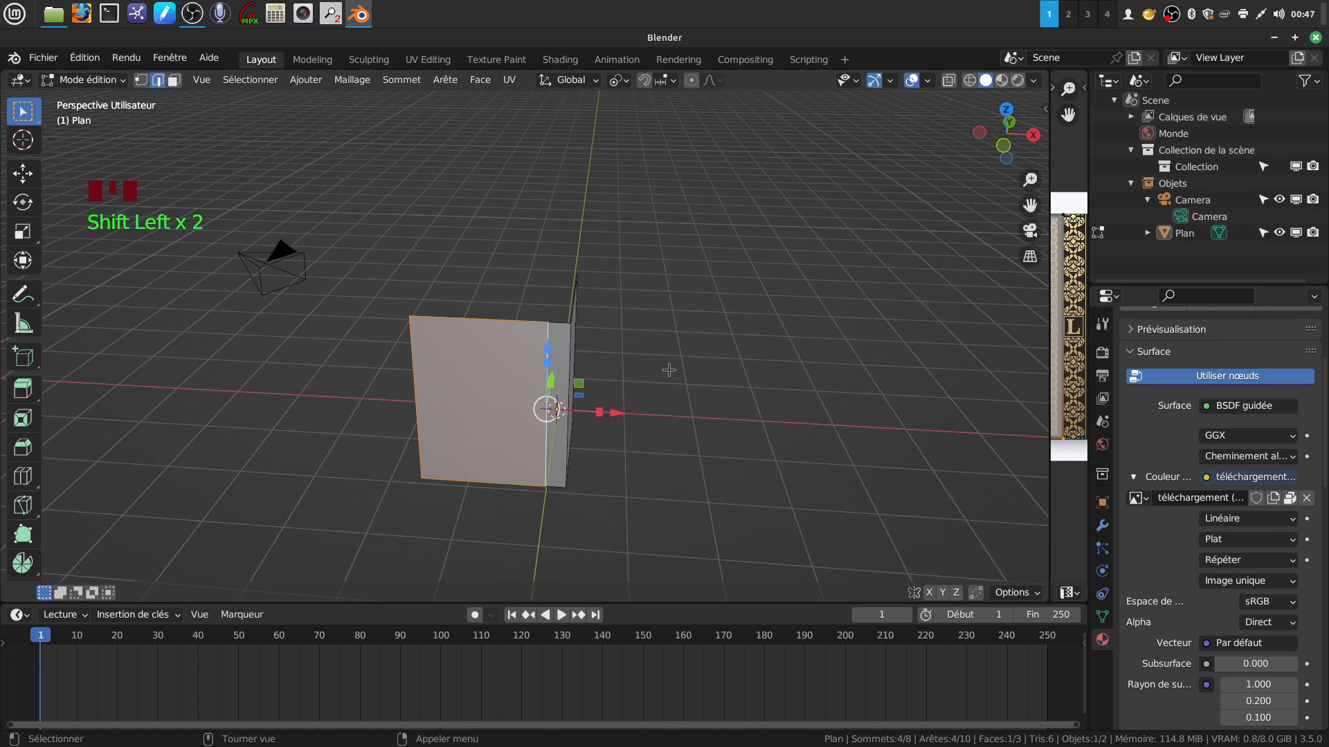
key("KP_7")
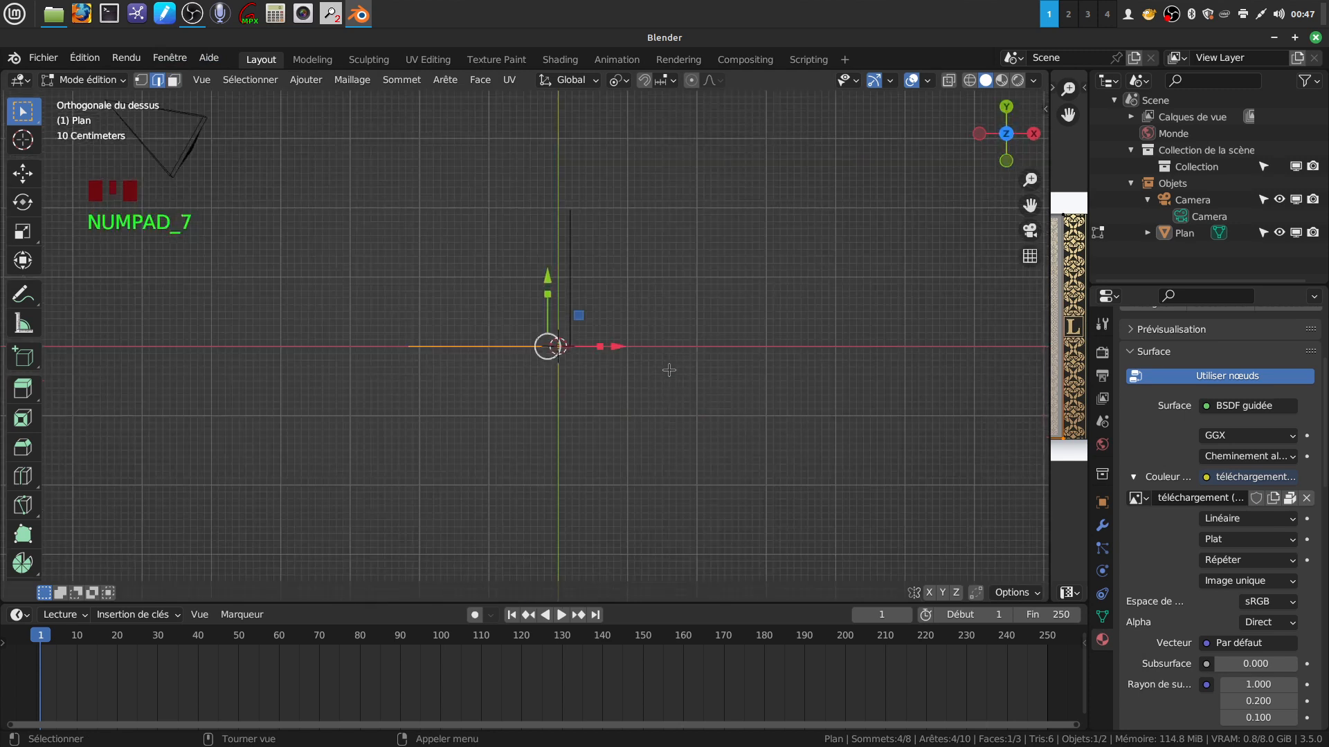
key("r")
key("z")
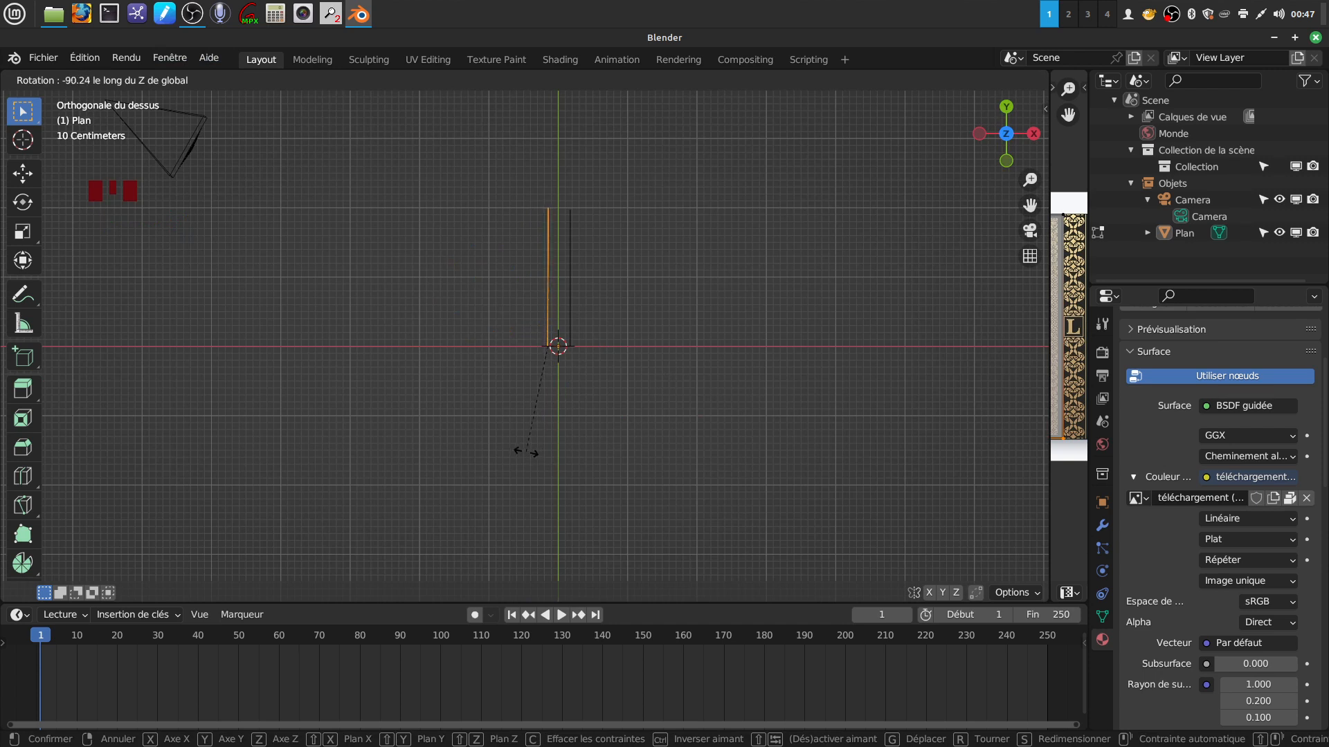
left_click(526, 452)
Step: Move the left cover's free vertical edge along global Y in right view to line up with the other cover's edge
middle_click_drag(618, 232, 587, 668)
middle_click_drag(582, 447, 526, 426)
middle_click_drag(609, 320, 488, 325, "shift")
scroll(554, 331, "up", 2)
key("Tab")
key("Tab")
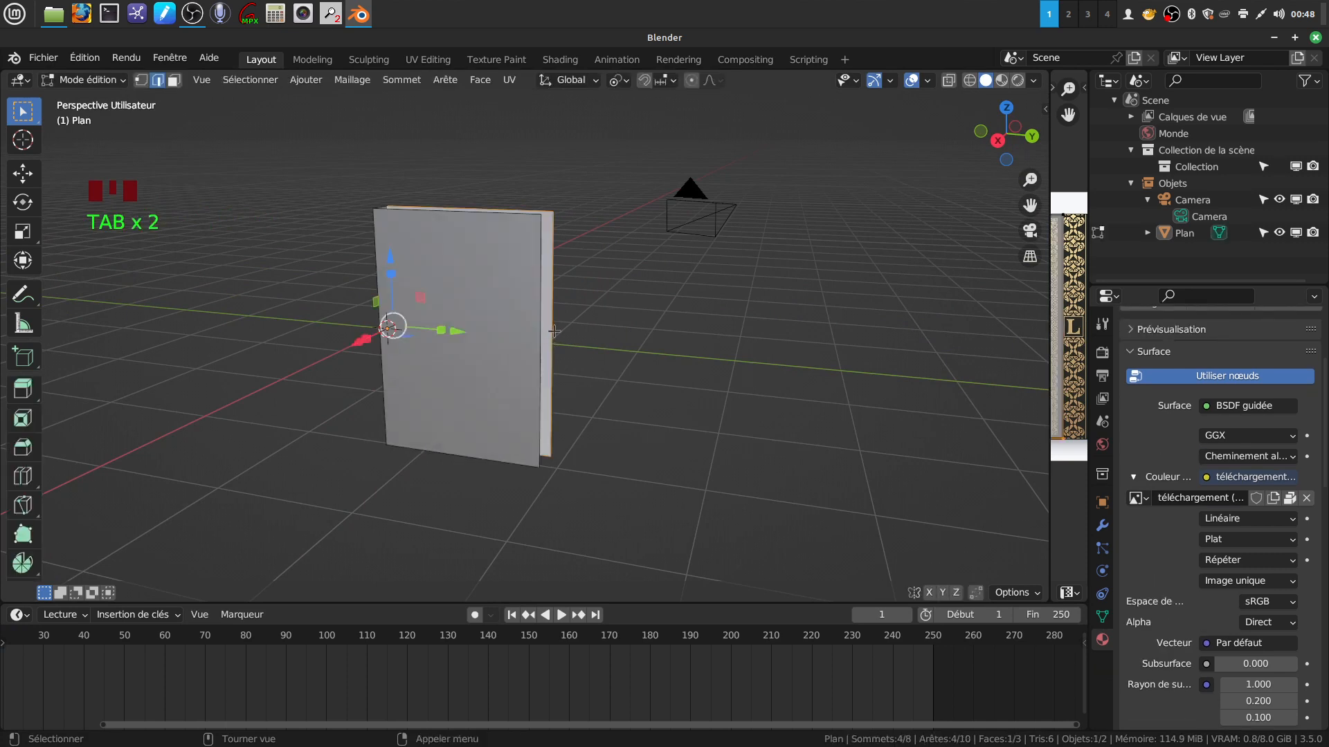
left_click(554, 332)
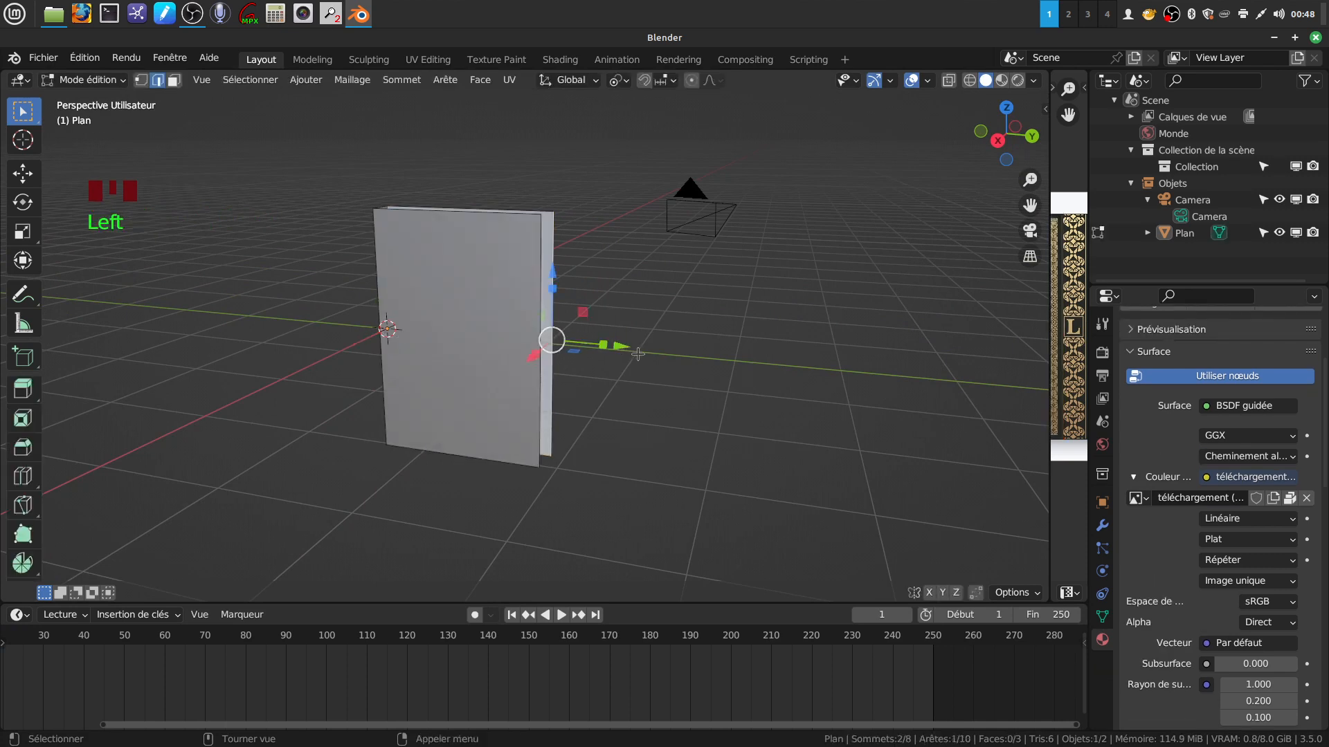
key("KP_1")
key("KP_1")
middle_click_drag(654, 310, 609, 408)
key("KP_3")
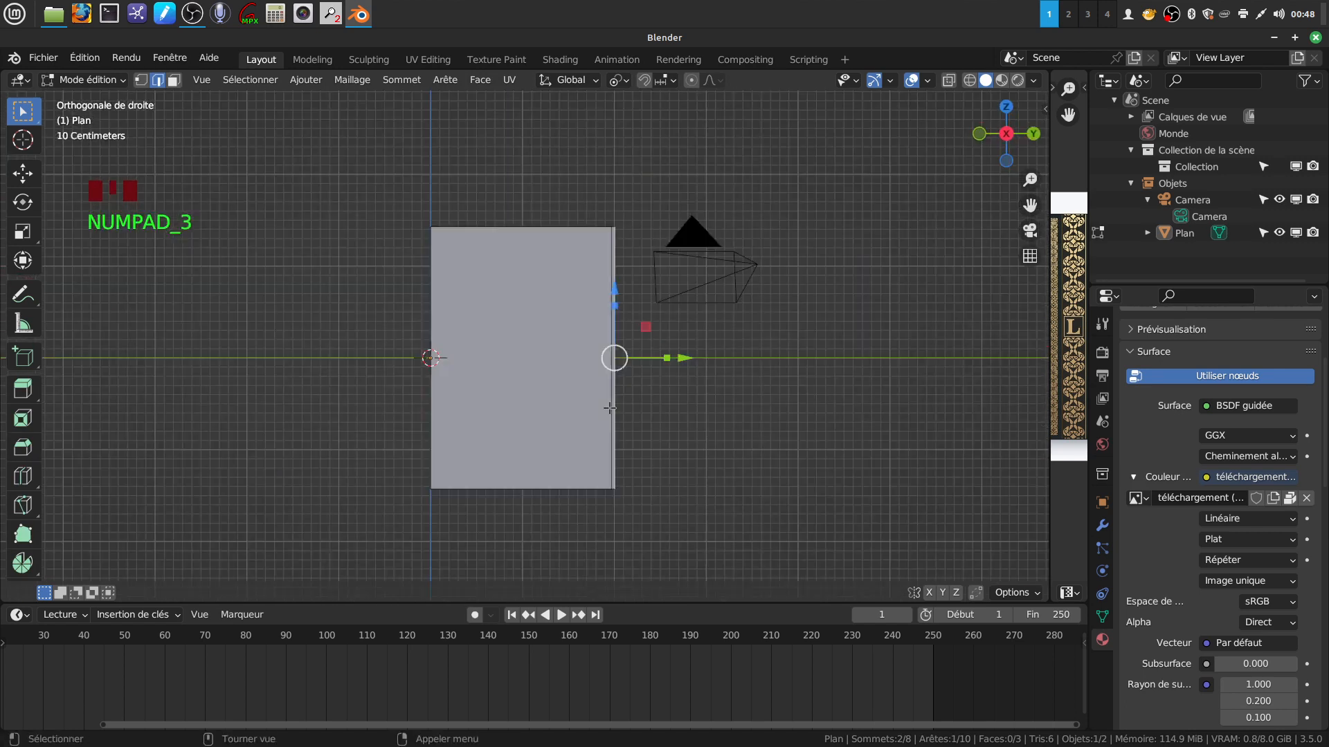
scroll(609, 409, "up", 2)
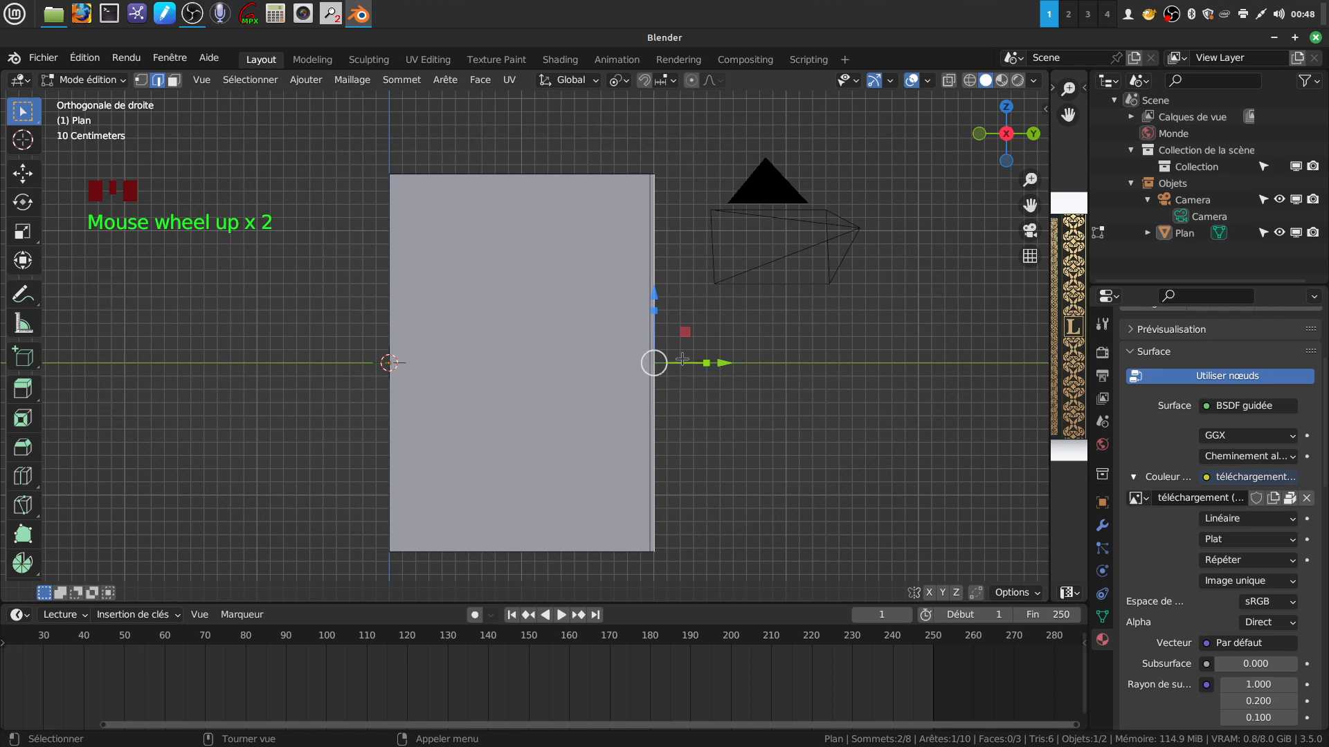
left_click_drag(724, 363, 721, 367)
Step: Inspect both textured covers and the spine of the folded book in Object Mode with Rendered shading
middle_click_drag(721, 367, 770, 263)
scroll(823, 297, "down", 3)
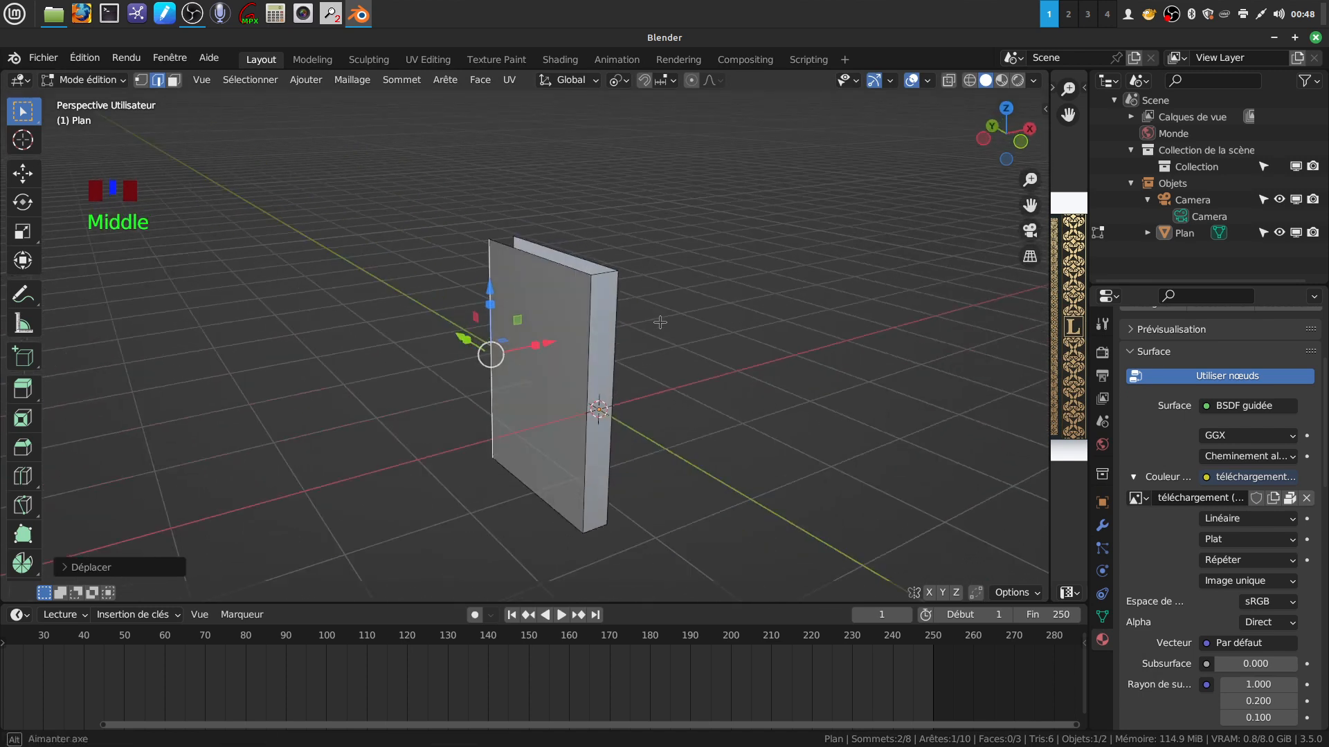
key("Tab")
left_click(1017, 81)
scroll(637, 381, "up", 2)
mouse_move(654, 339)
middle_mouse_down()
mouse_move(746, 308)
mouse_move(742, 328)
mouse_move(687, 351)
mouse_move(500, 352)
mouse_move(737, 326)
middle_mouse_up()
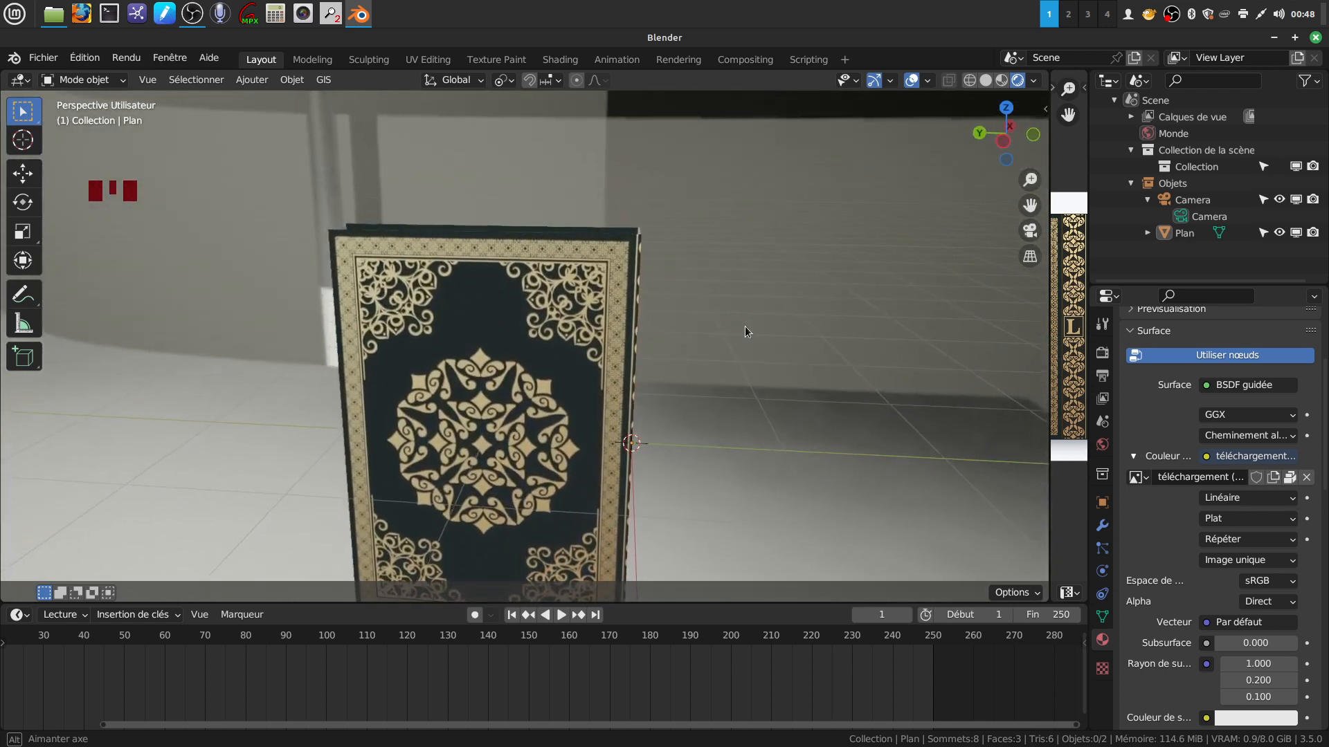
middle_click_drag(647, 245, 347, 336)
scroll(584, 348, "down", 2)
middle_click_drag(764, 387, 513, 313, "shift")
scroll(552, 359, "up", 1)
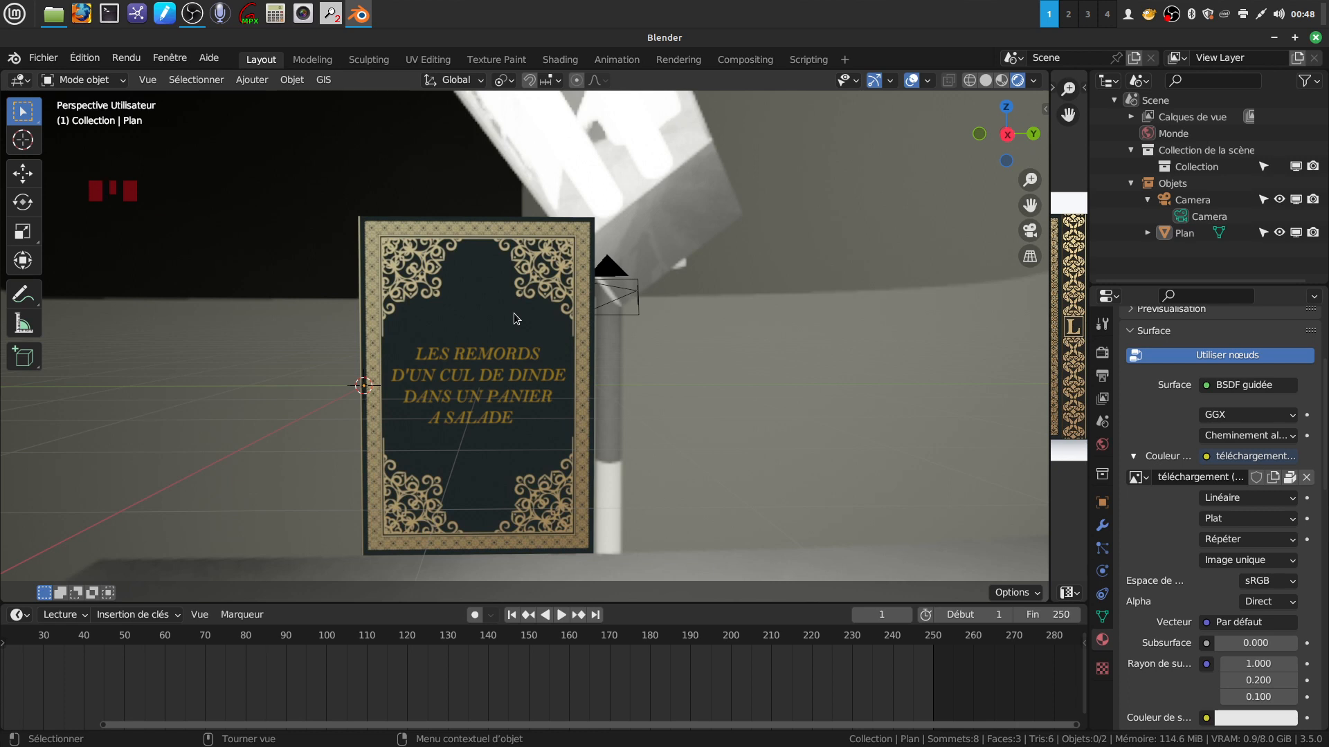
middle_click_drag(645, 216, 576, 122)
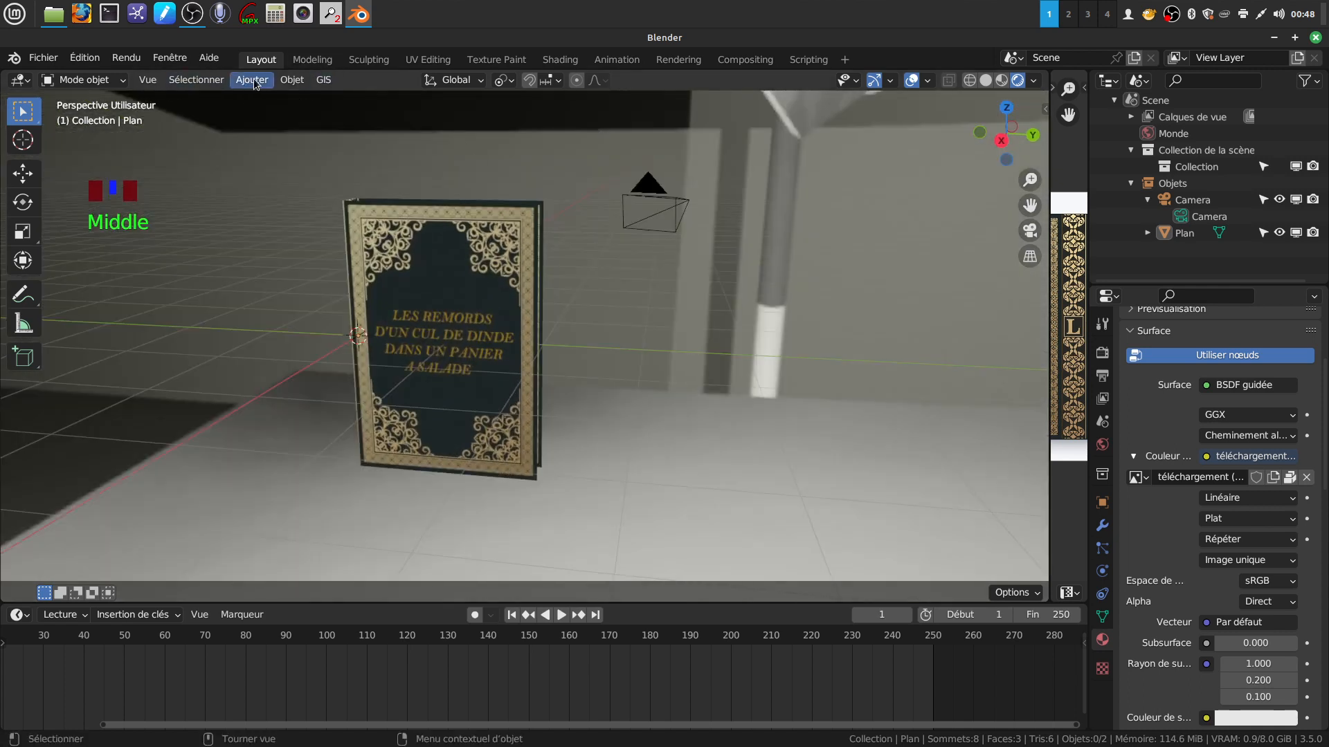
Step: Return the viewport to Solid shading and put the folded cover plane back into Edit Mode
left_click(986, 80)
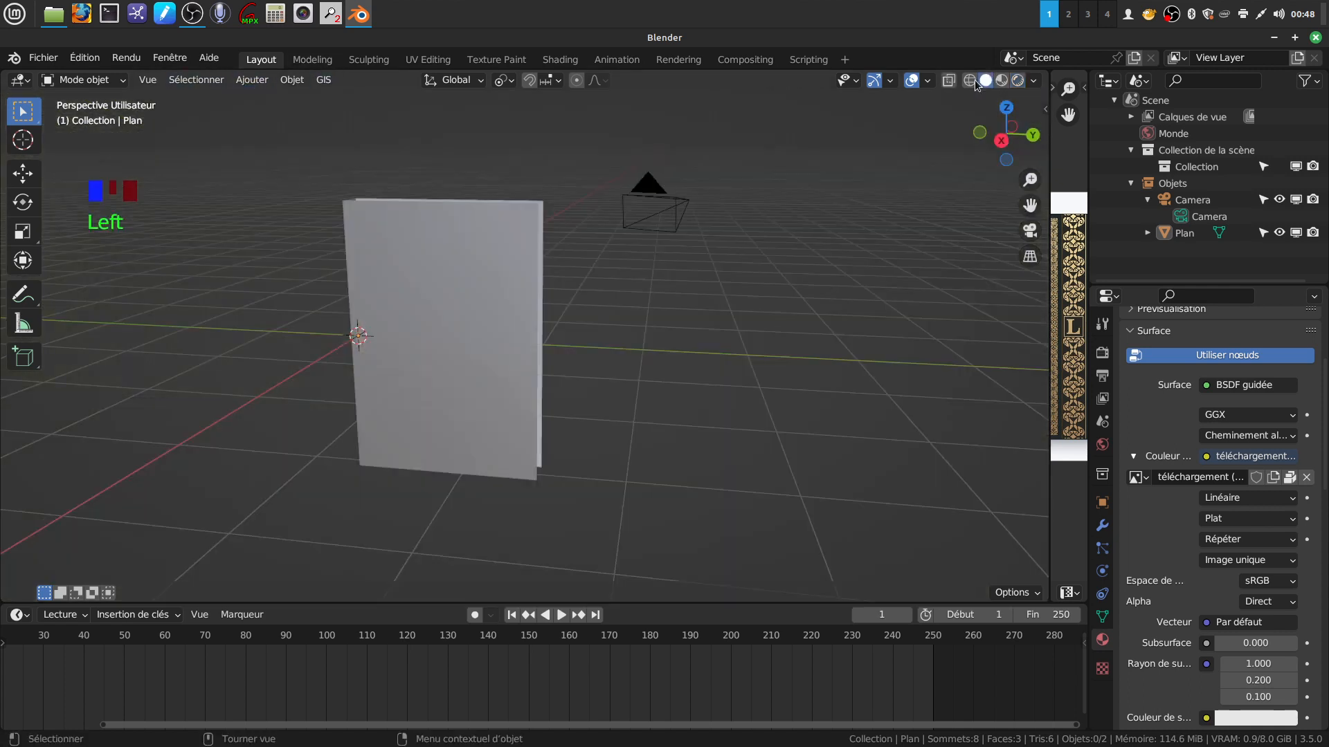
middle_click_drag(488, 279, 523, 325)
scroll(537, 318, "up", 2)
left_click(496, 311)
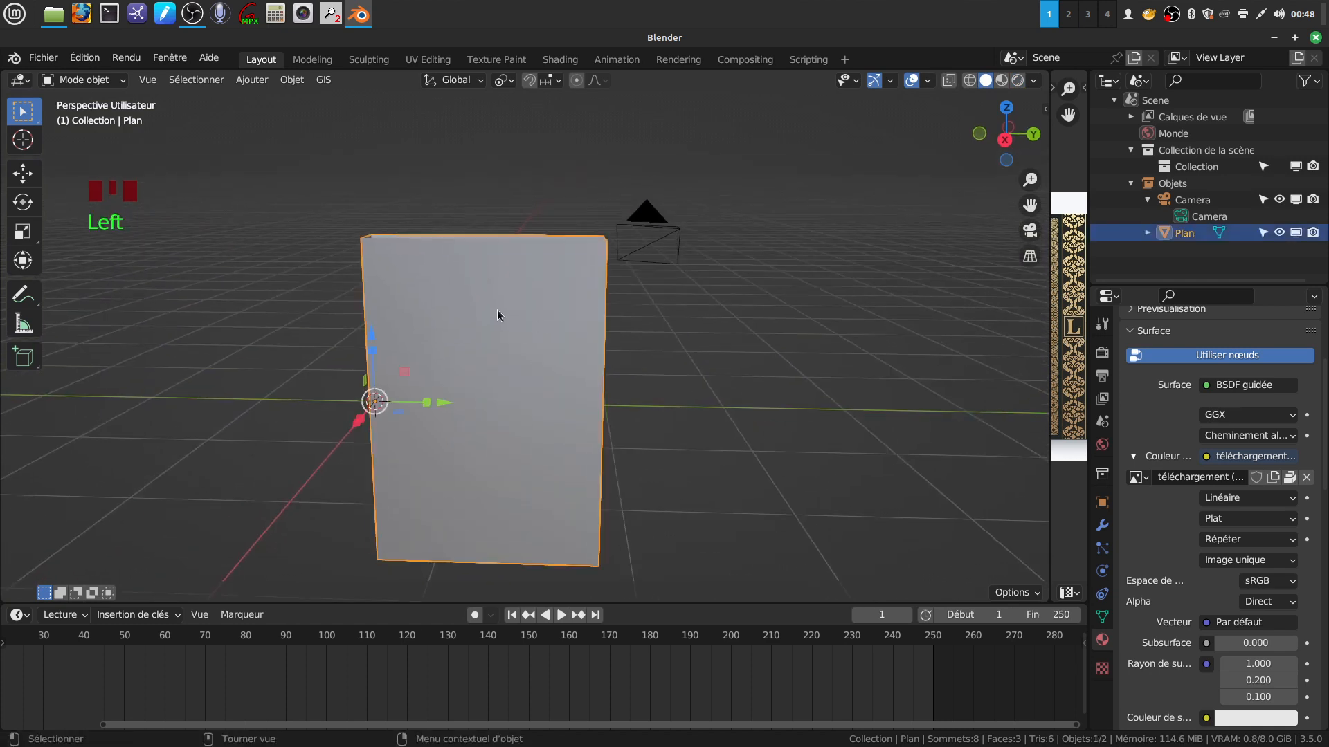
key("Tab")
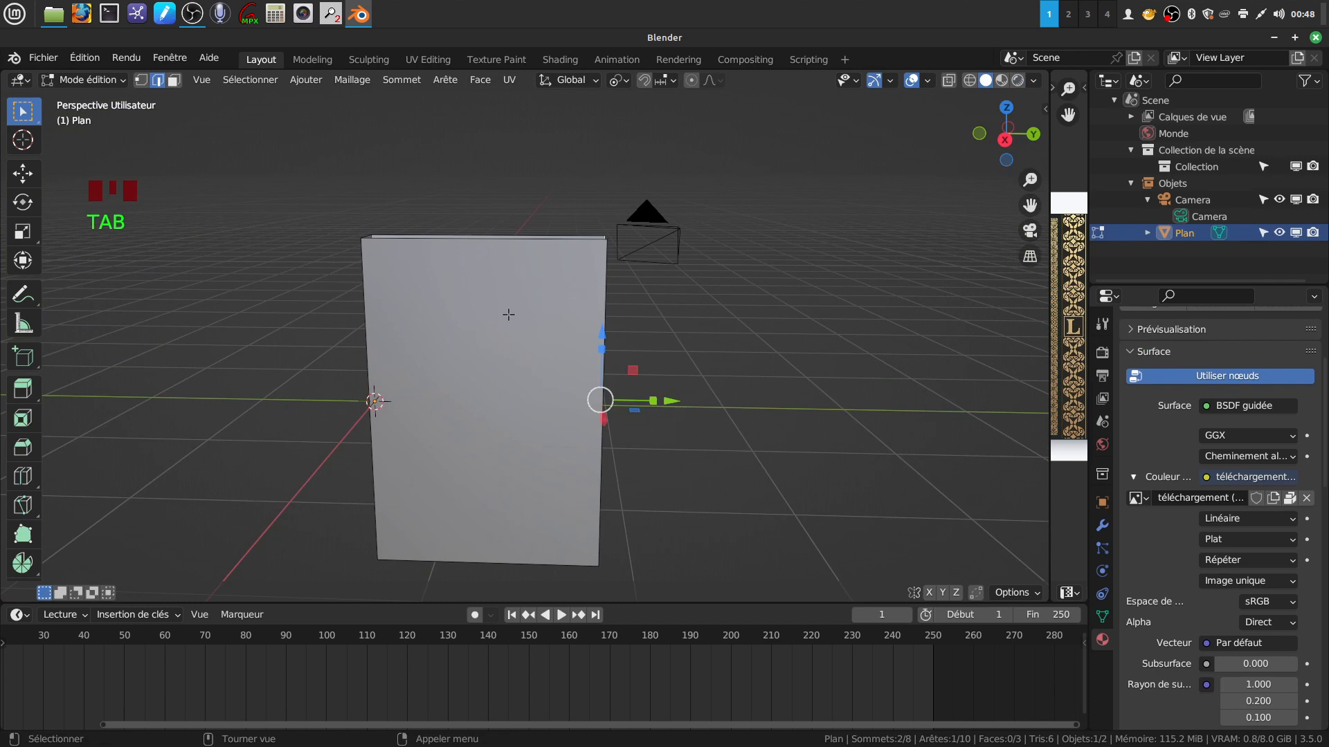
Step: Add two unslid horizontal loop cuts around the book and scale them along Z by about 2.9, close to the top and bottom edges
key("ctrl+r")
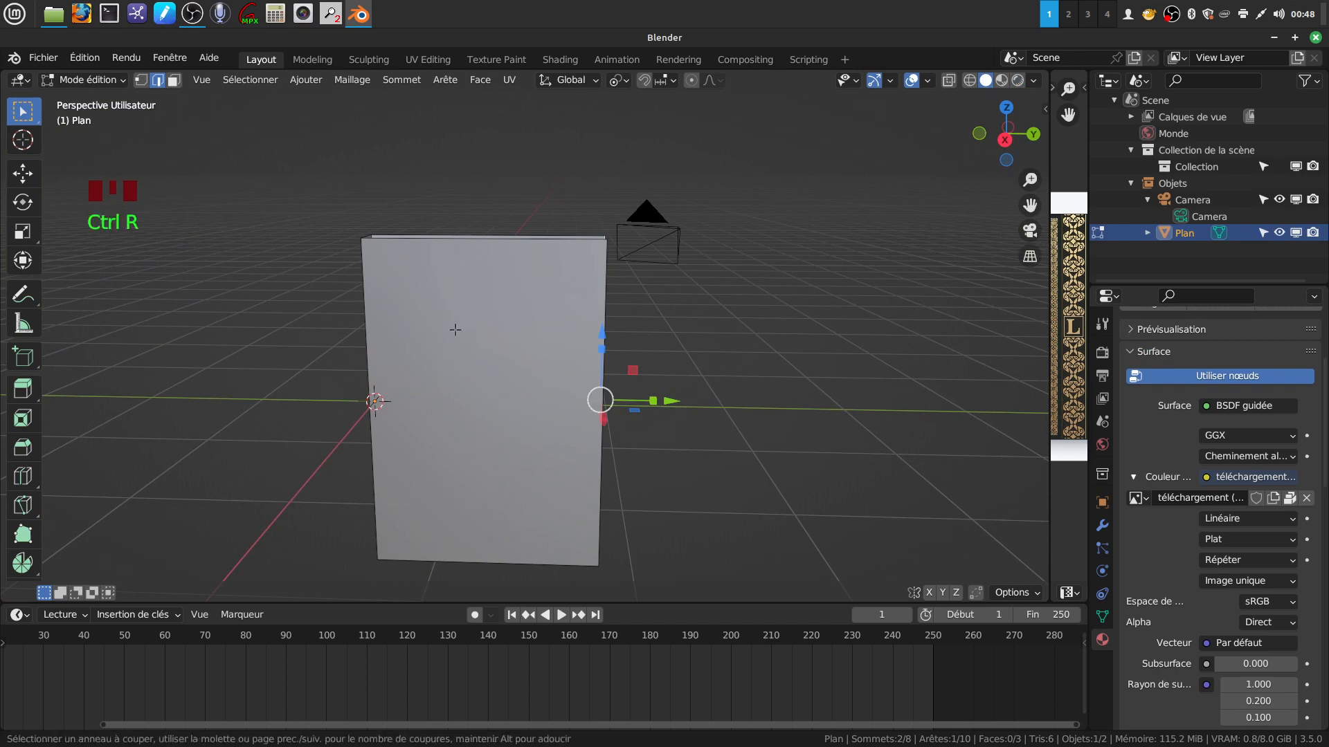
scroll(366, 379, "up", 1)
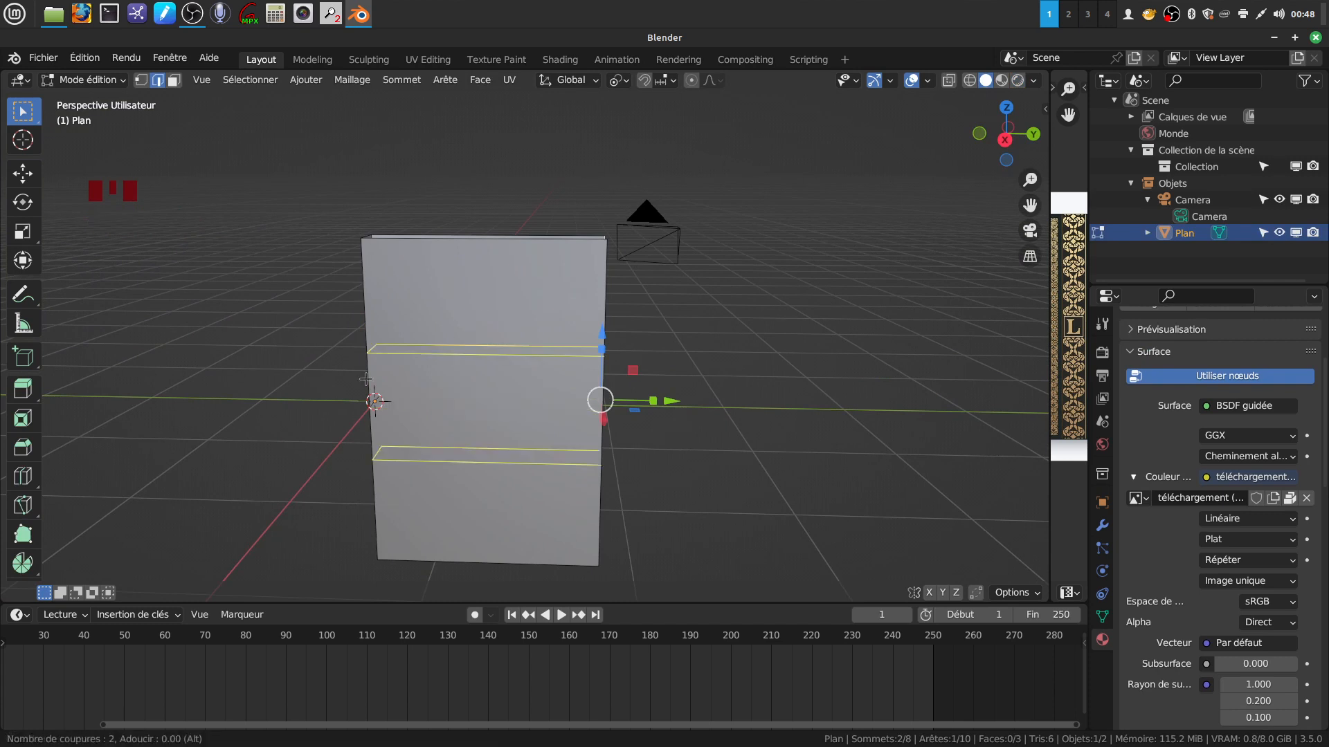
left_click(365, 379)
right_click(366, 379)
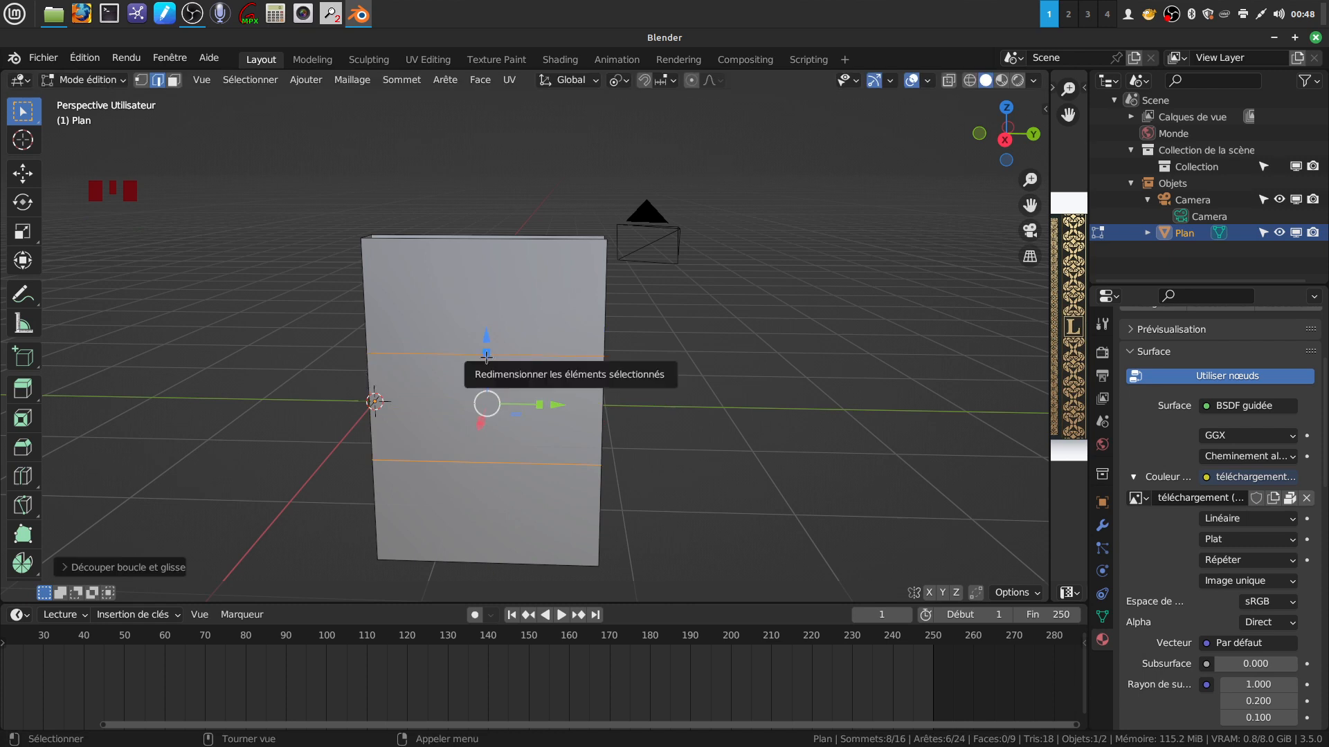
left_click_drag(486, 350, 517, 260)
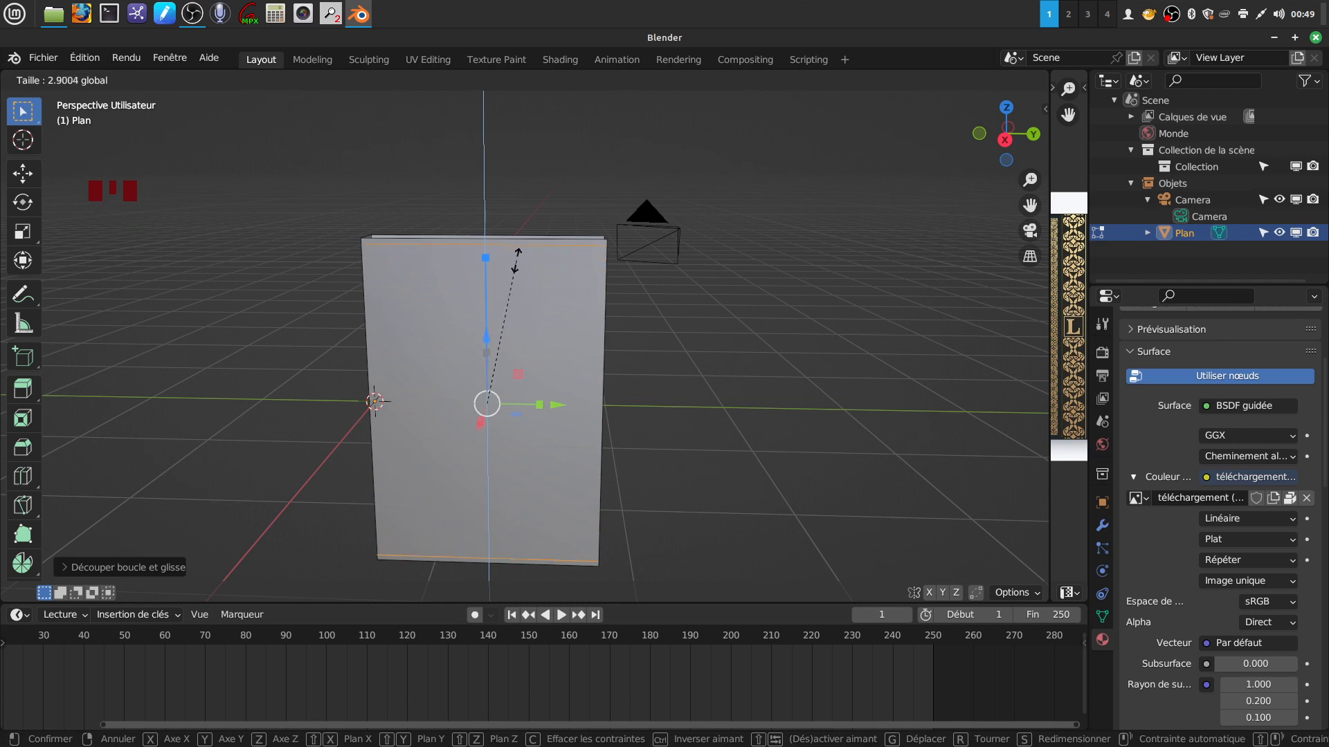
left_click(517, 261)
left_click(549, 242)
mouse_move(592, 274)
middle_mouse_down()
mouse_move(561, 272)
mouse_move(585, 273)
middle_mouse_up()
Step: Add a vertical loop cut to the right cover and slide it close to the fore-edge, at a factor of about -0.94
key("ctrl+r")
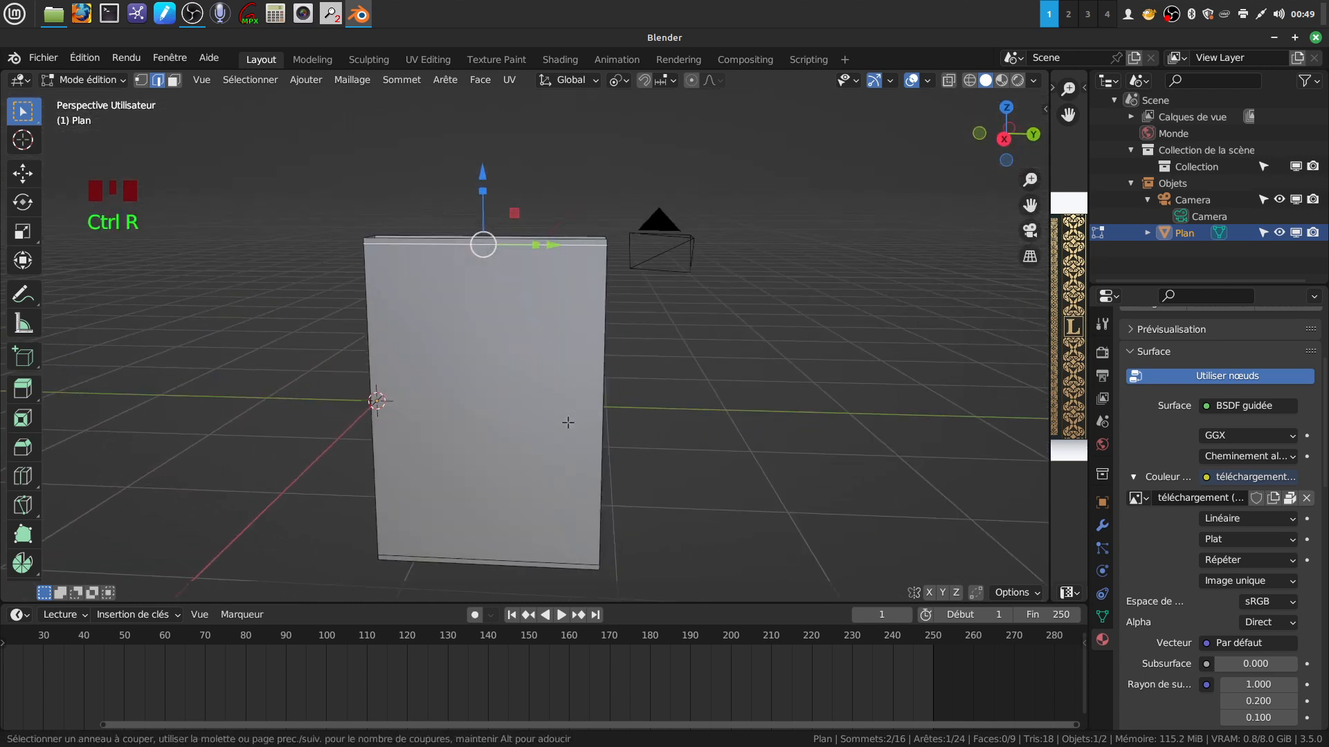
left_click(570, 244)
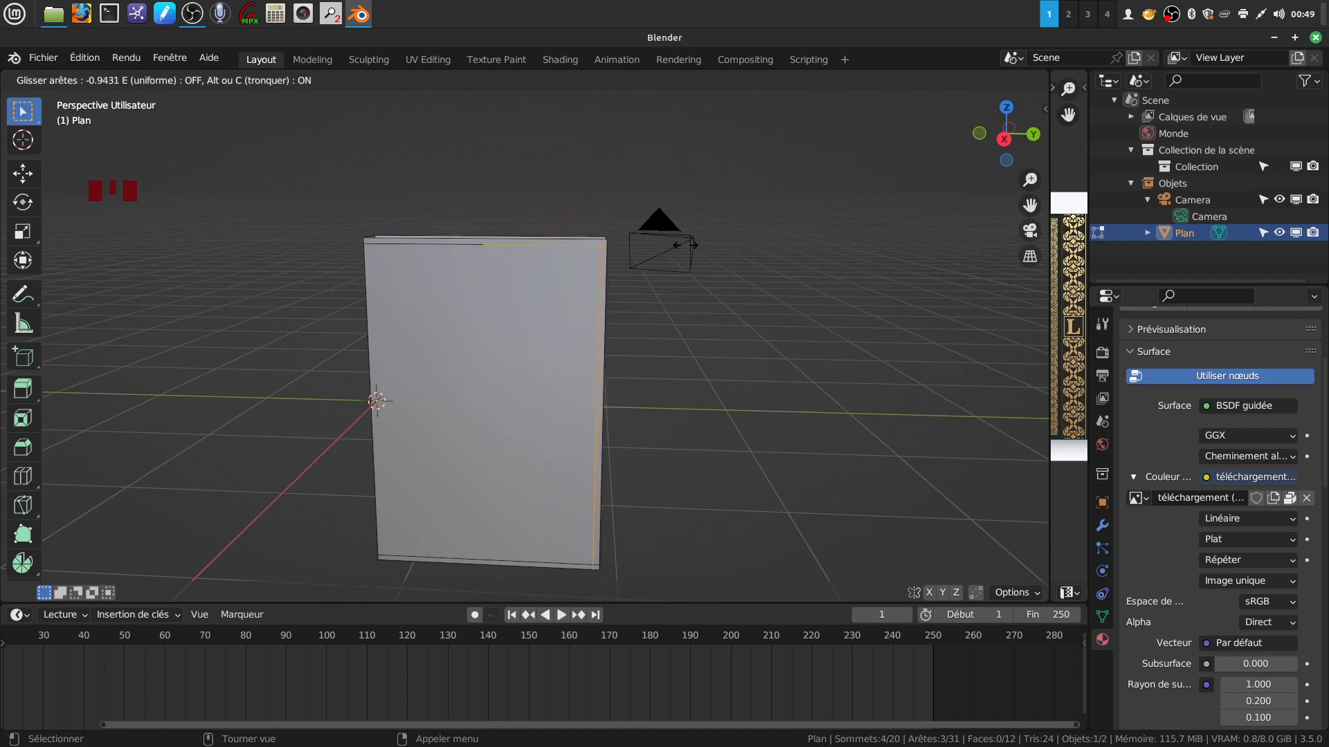
left_click(377, 400)
Step: Add a matching vertical loop cut to the other cover and slide it close to its fore-edge, at a factor of about 0.92
middle_click_drag(682, 248, 653, 305)
scroll(539, 354, "up", 1)
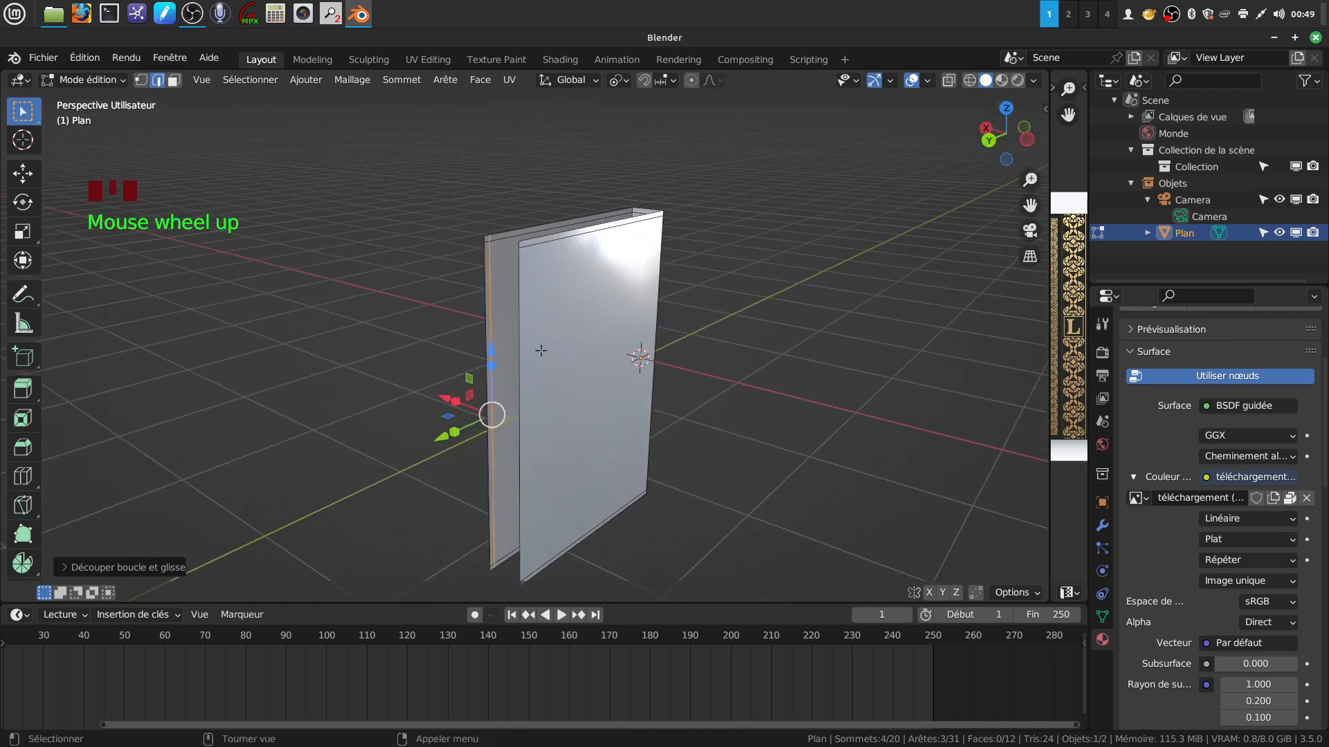
key("ctrl+r")
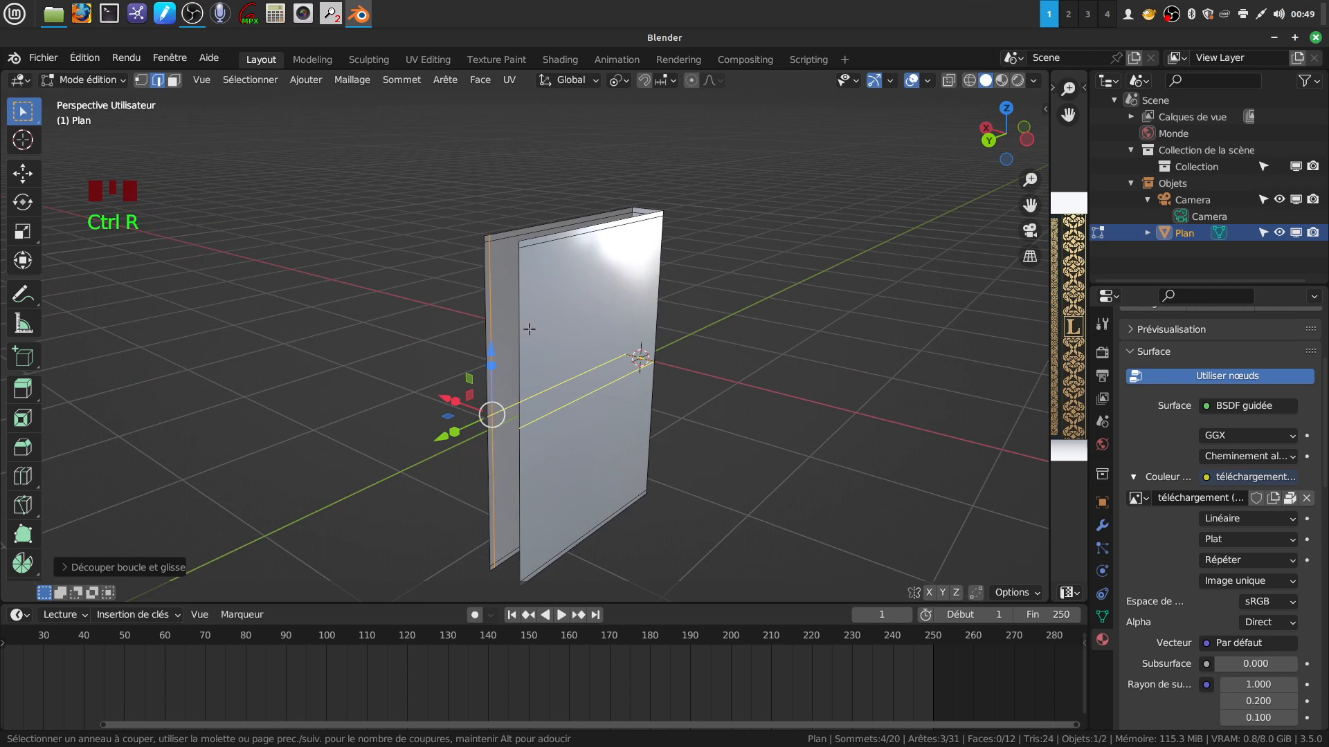
left_click(523, 235)
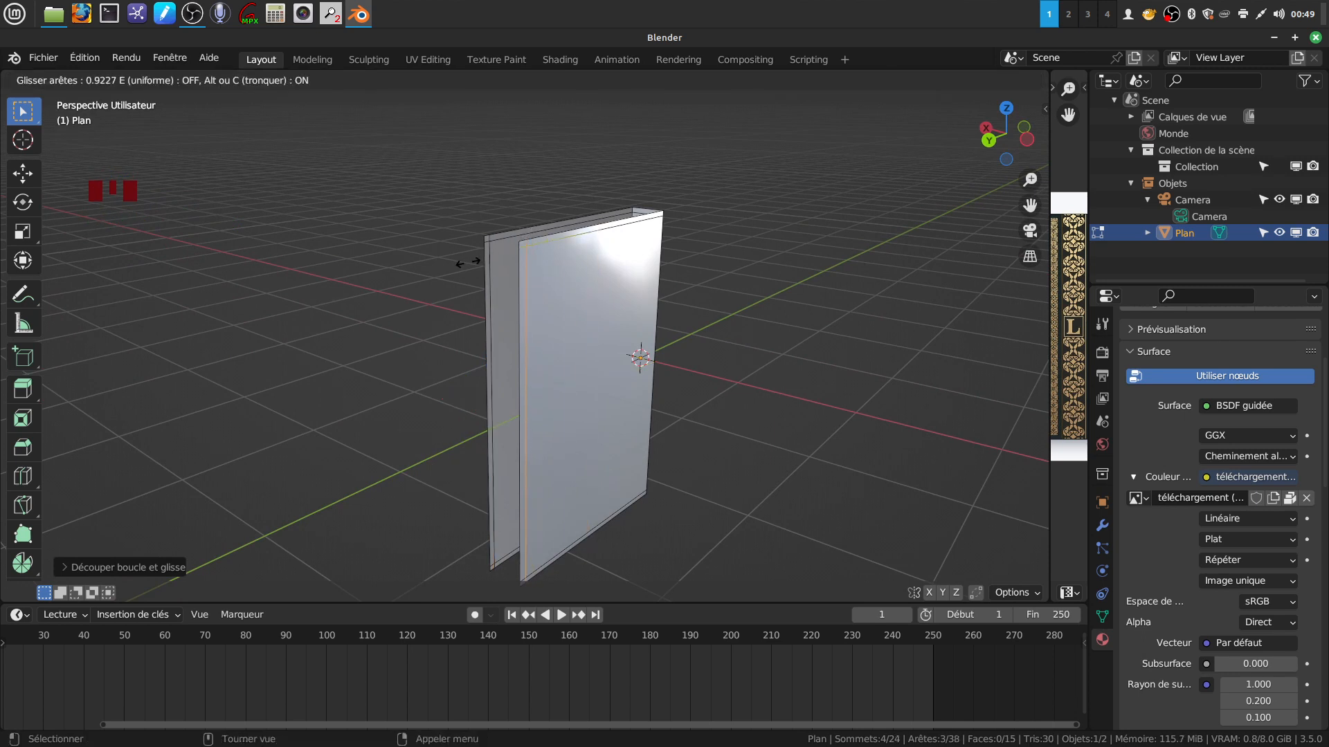
left_click(468, 261)
Step: Hide the viewport gizmos and dissolve the short loop-cut edges at the four fore-edge corners of the covers with Dissoudre arêtes
middle_click_drag(576, 305, 620, 297)
scroll(567, 305, "up", 2)
middle_click_drag(582, 339, 552, 283, "shift")
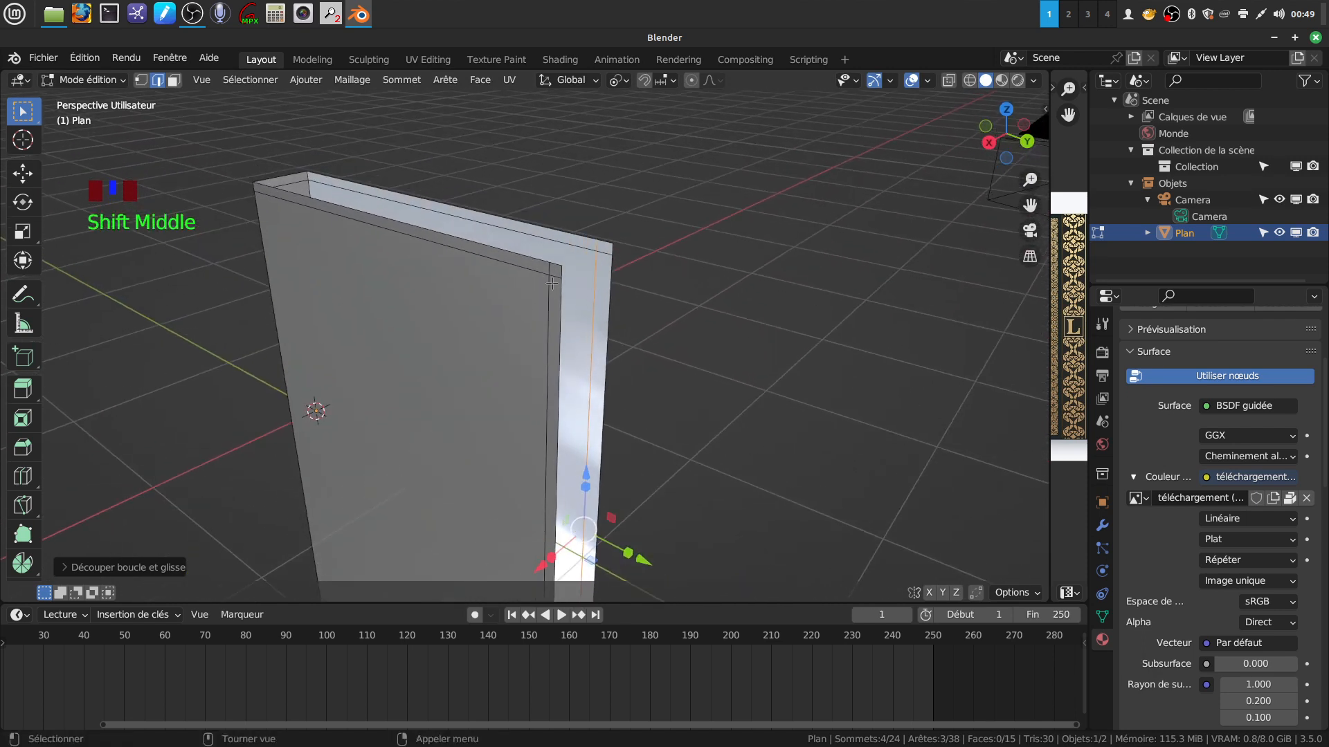
left_click(547, 267, "shift")
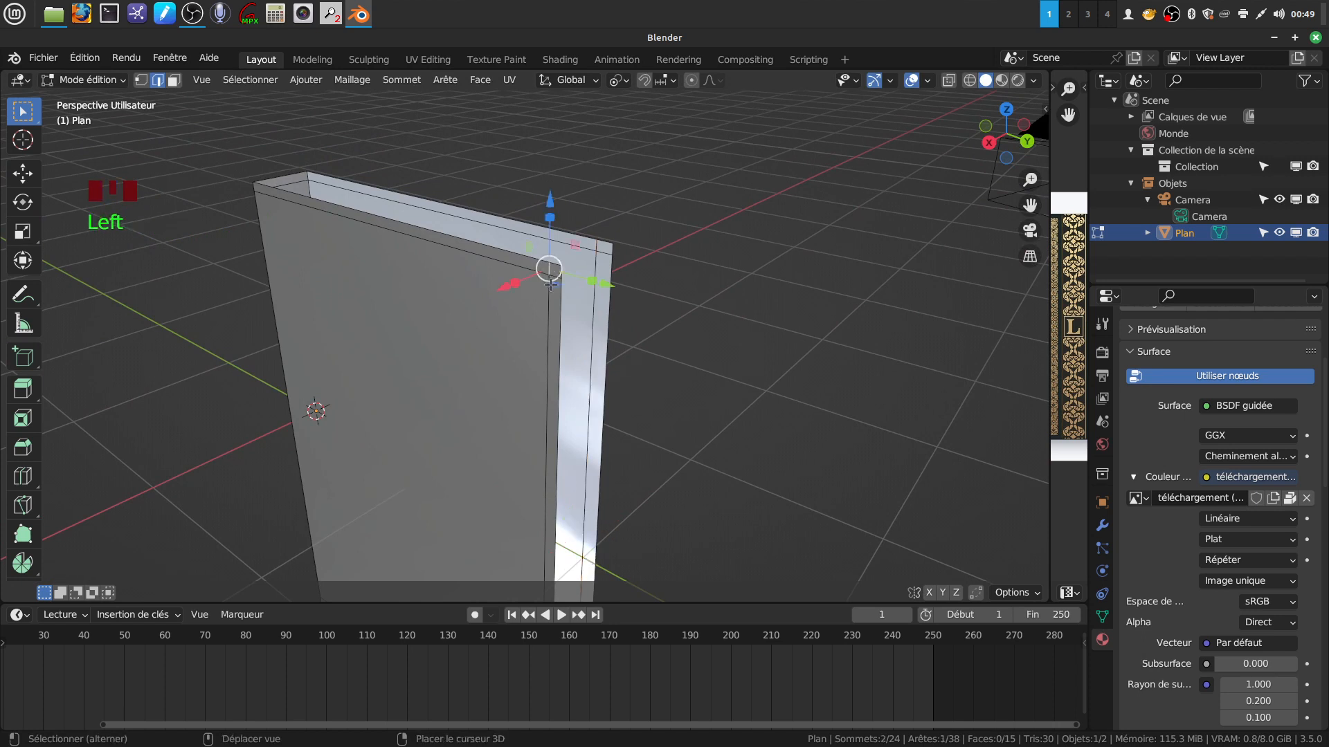
left_click(600, 256, "shift")
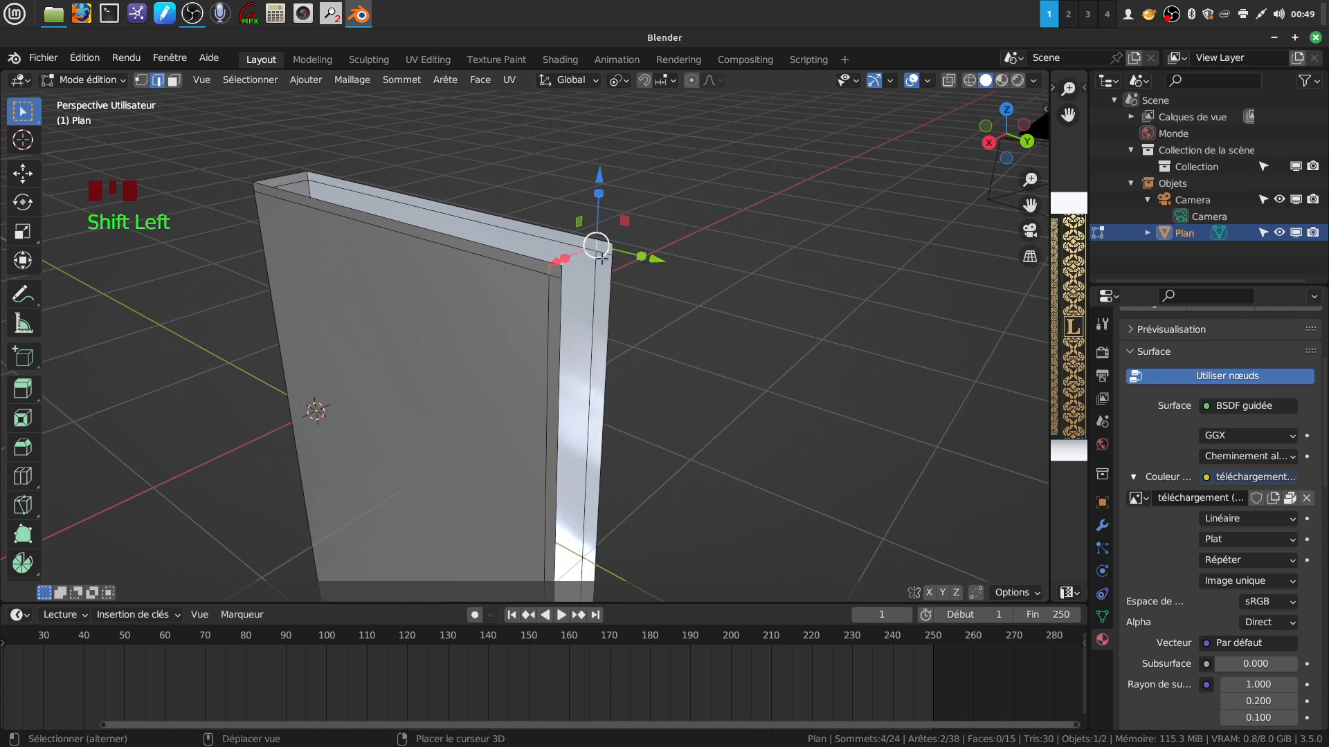
left_click(876, 82)
left_click(611, 265, "shift")
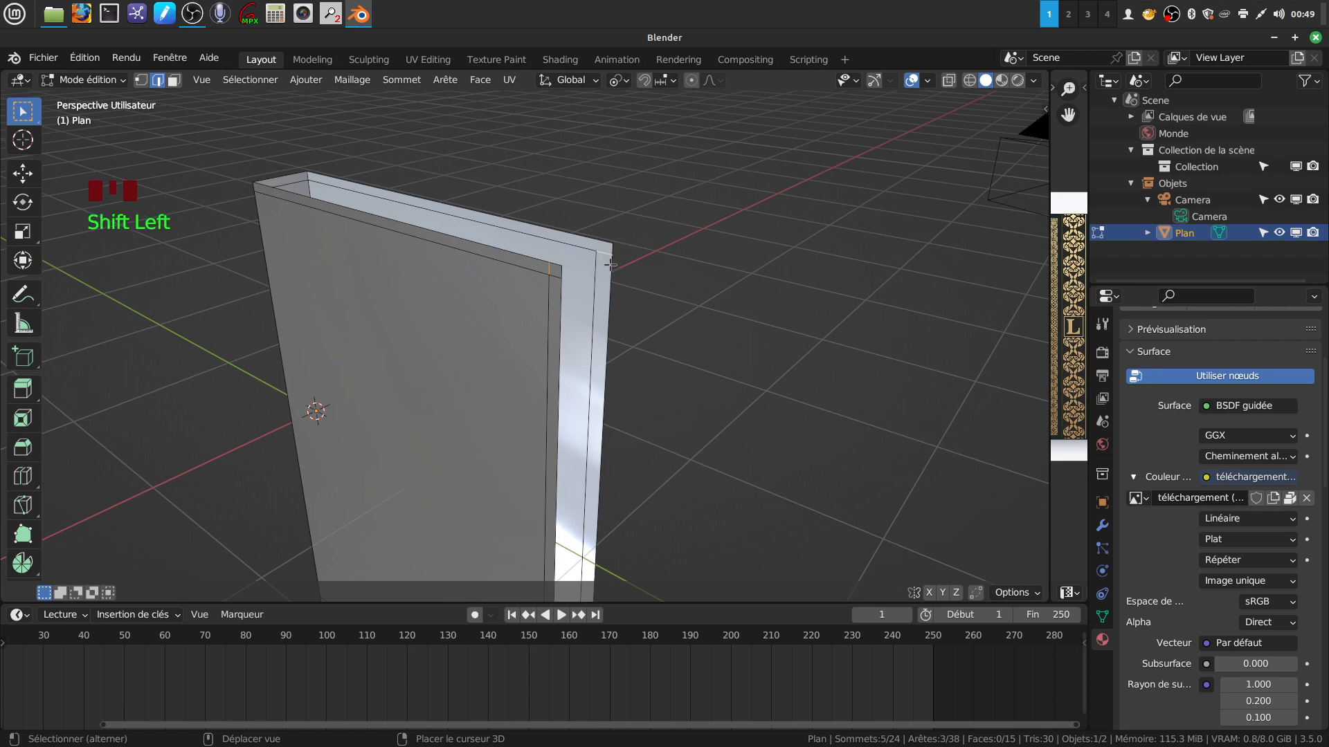
left_click(555, 276, "shift")
scroll(562, 294, "down", 3)
middle_click_drag(569, 335, 572, 149, "shift")
scroll(562, 387, "up", 2)
mouse_move(552, 424)
middle_mouse_down()
mouse_move(567, 408)
mouse_move(557, 398)
middle_mouse_up()
scroll(557, 398, "up", 1)
left_click(577, 431, "shift")
left_click(575, 434, "shift")
left_click(599, 409, "shift")
left_click(607, 405, "shift")
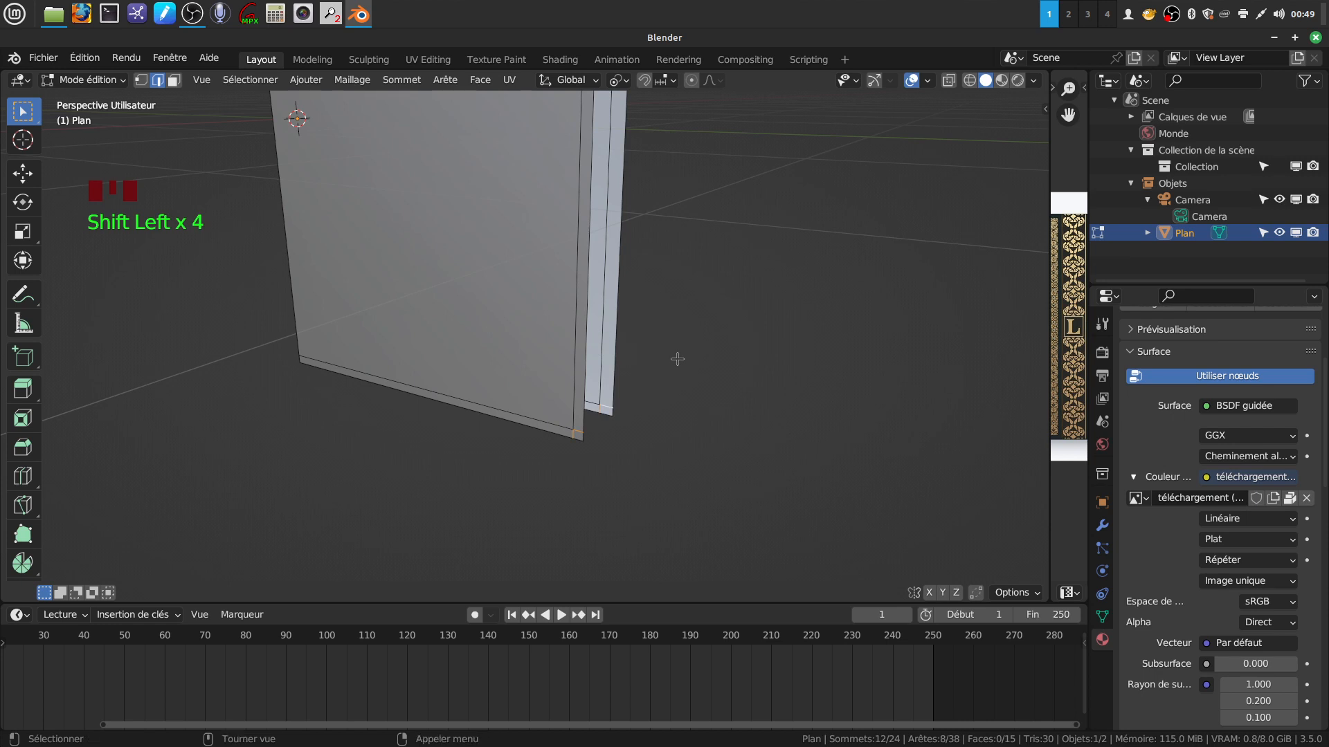
key("x")
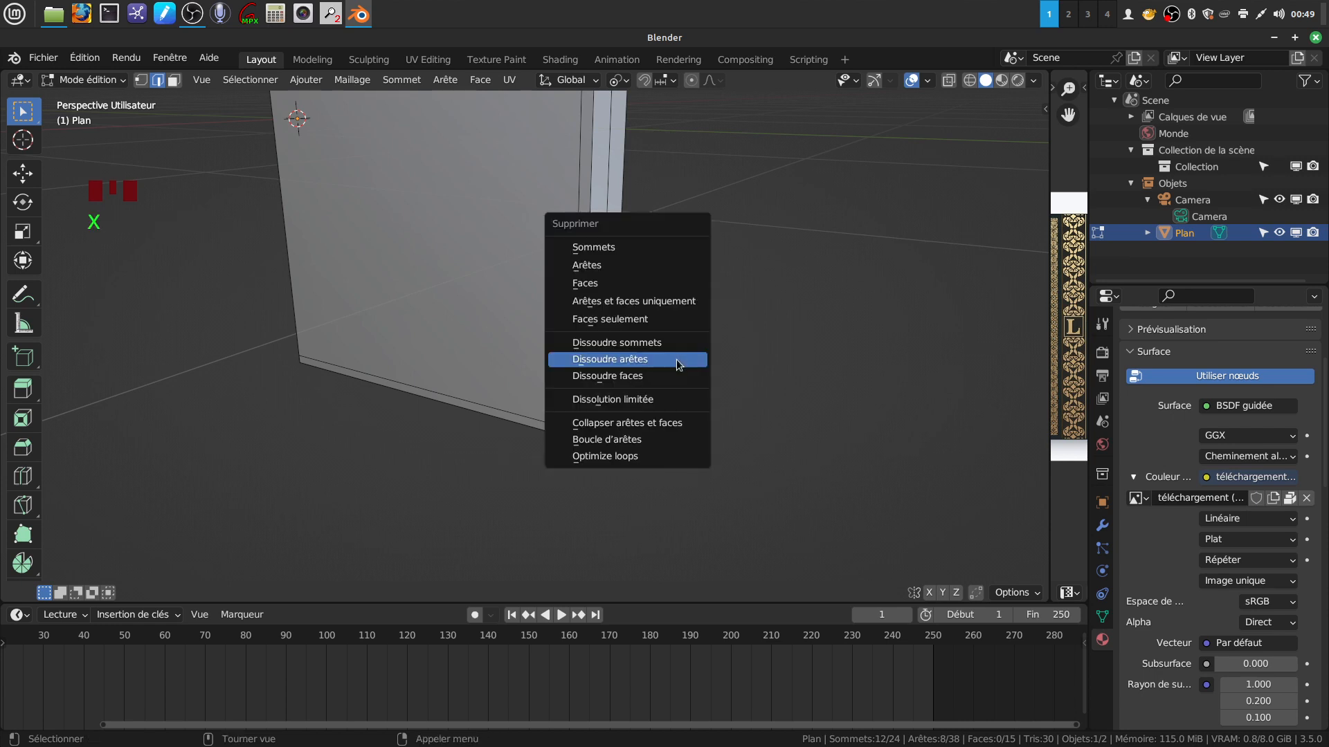
left_click(678, 364)
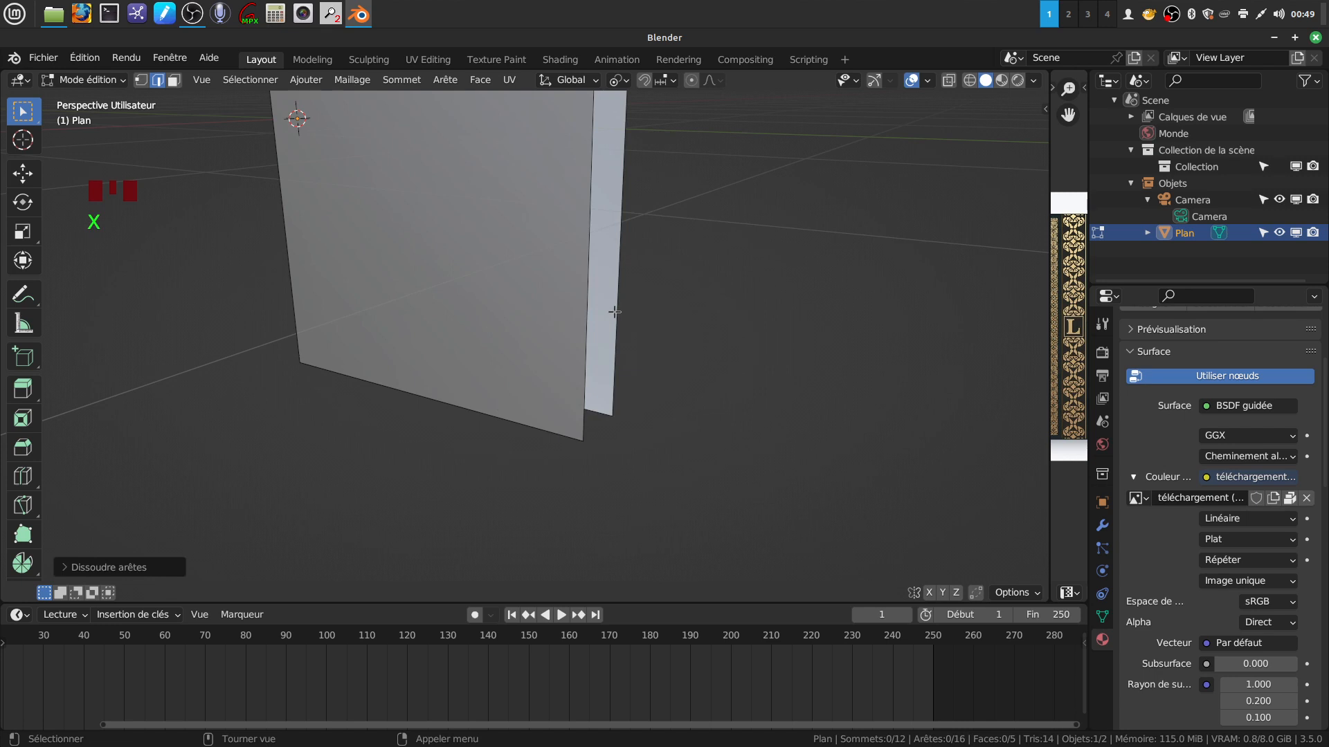
scroll(614, 312, "down", 4)
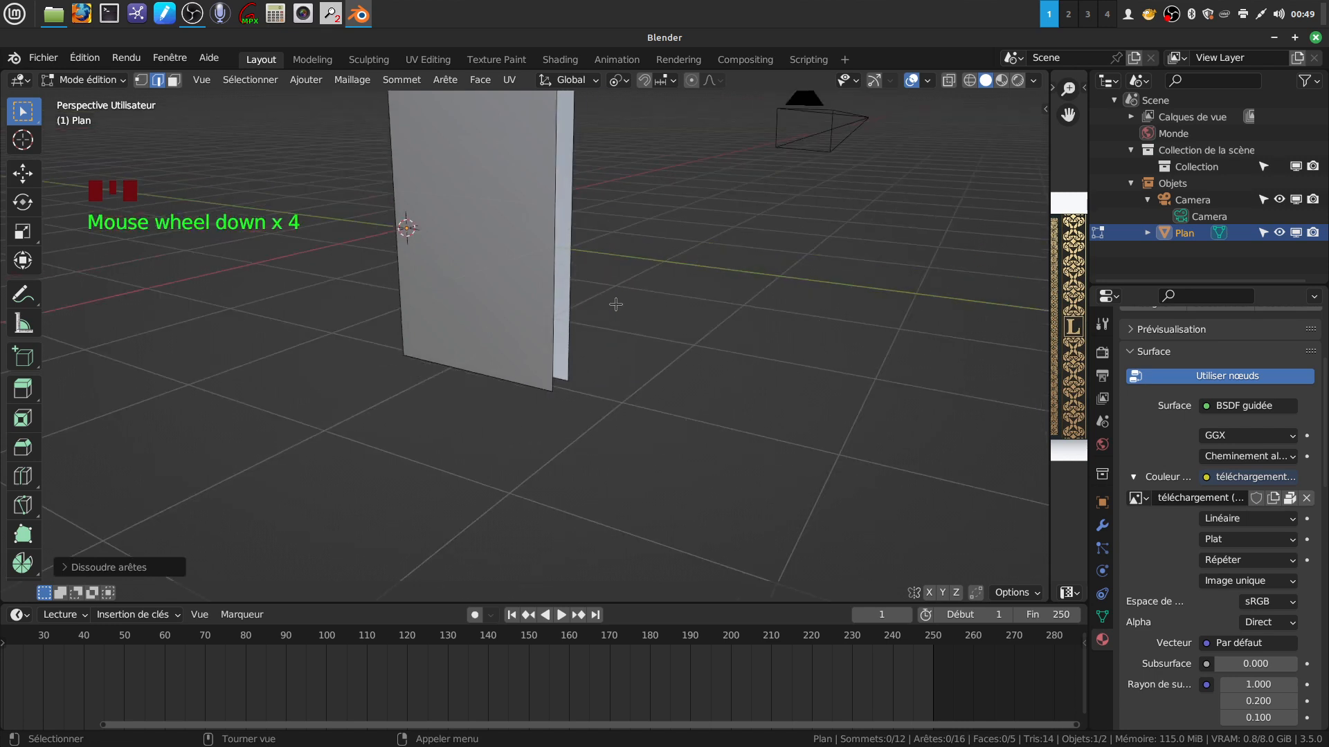
Step: Undo the dissolve of the short loop-cut edges at the fore-edge corners of the covers
key("ctrl")
key("ctrl+z")
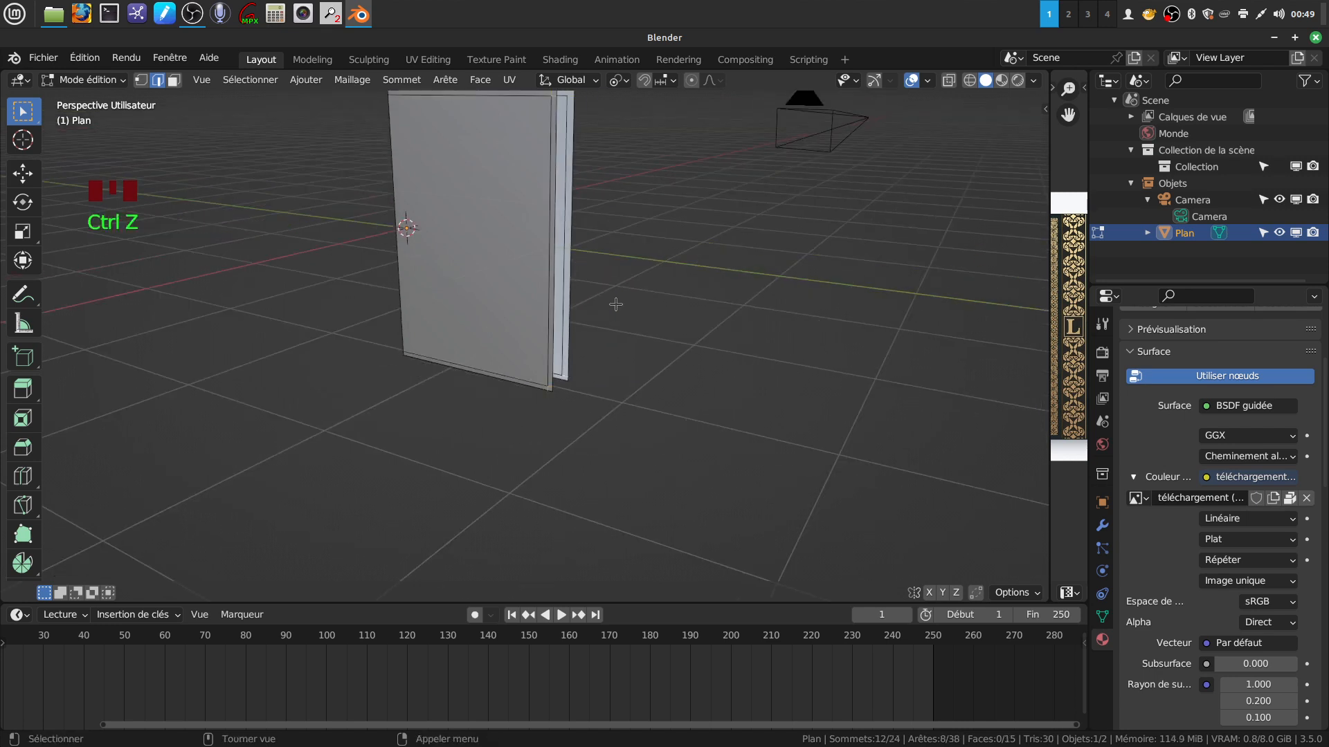
middle_click_drag(616, 304, 501, 337, "shift")
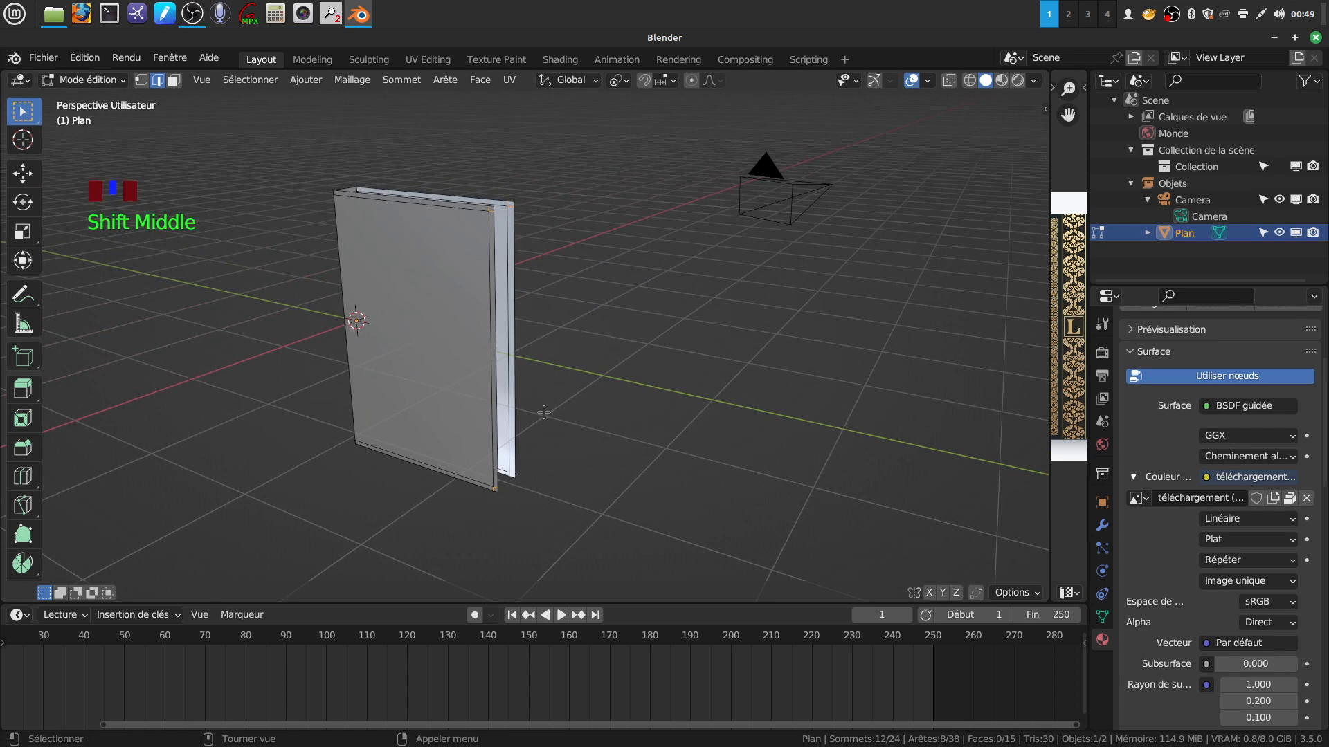
scroll(501, 338, "up", 1)
Step: Select the vertical fore-edge loop on the far cover and slide it slightly closer to the fore-edge, ending with a factor of about 0.13
left_click(503, 334)
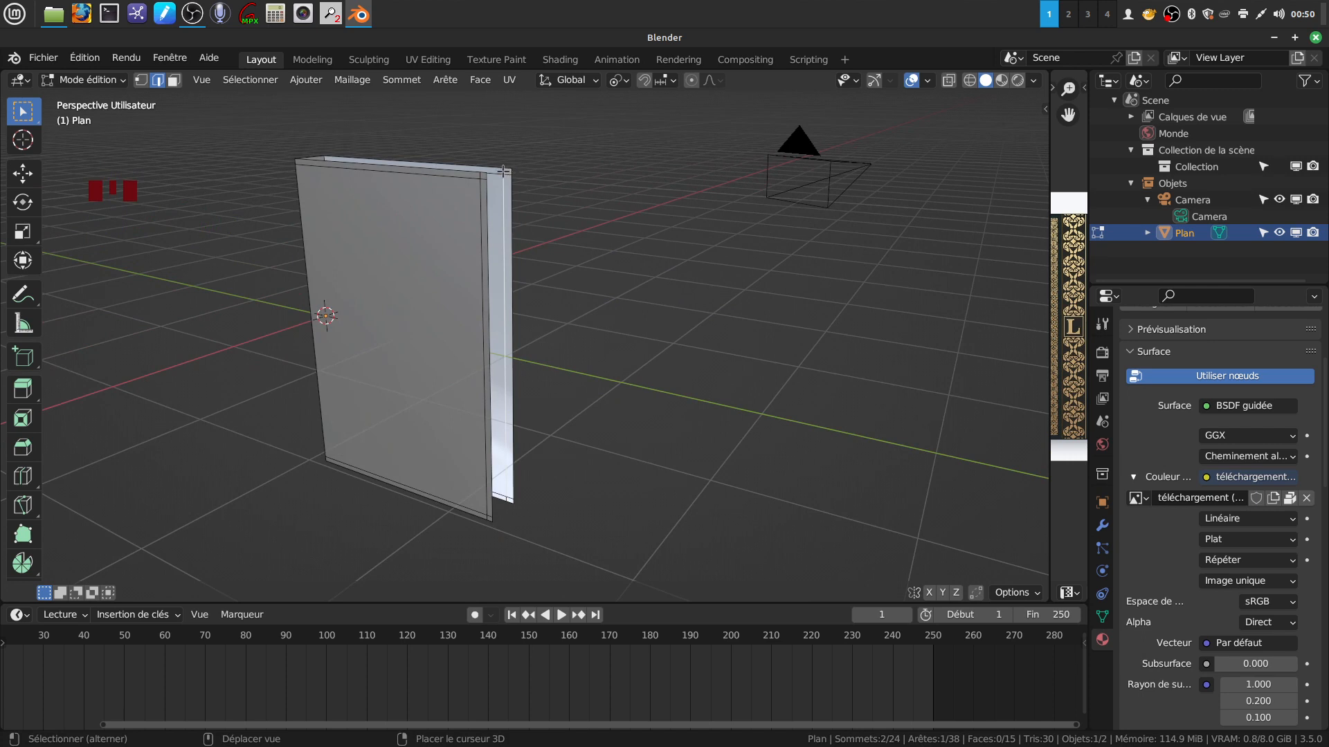
left_click(501, 259, "shift")
left_click(506, 497, "shift")
scroll(557, 373, "up", 2)
middle_click_drag(559, 375, 571, 371)
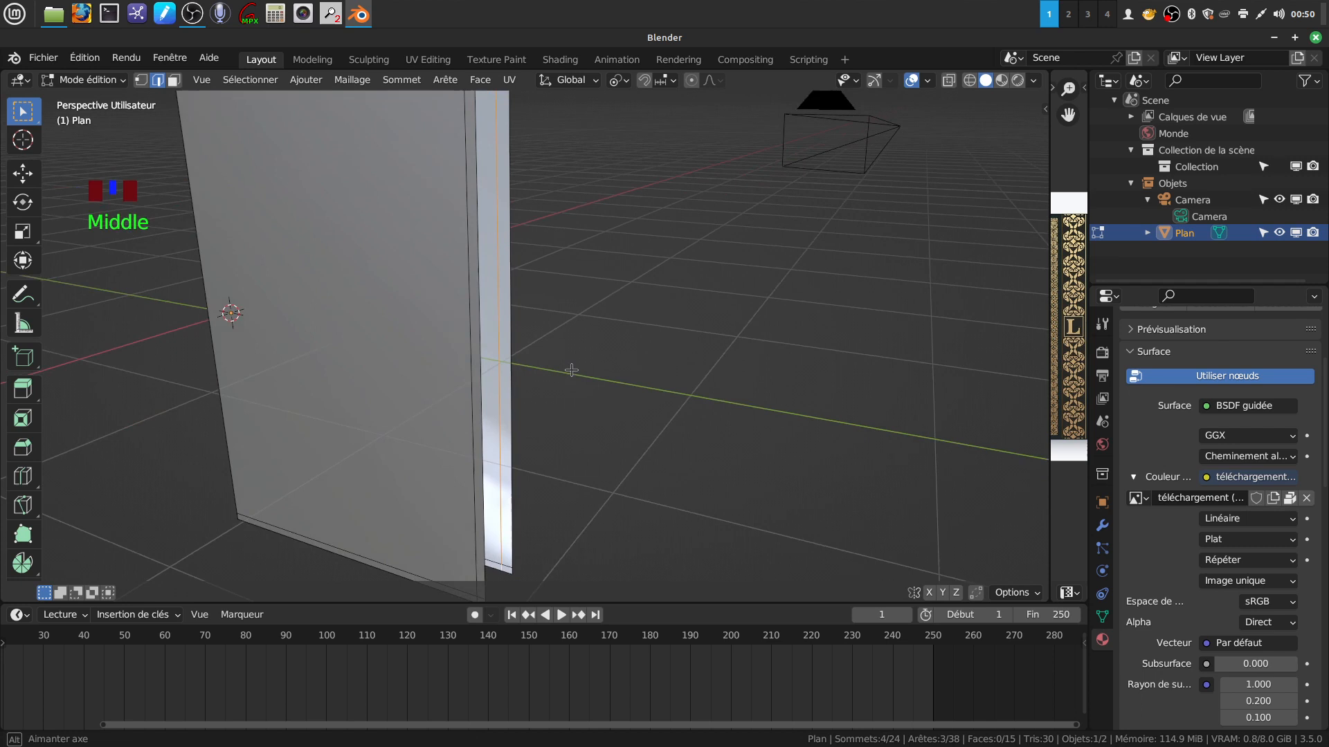
key("g")
key("g")
left_click(641, 348)
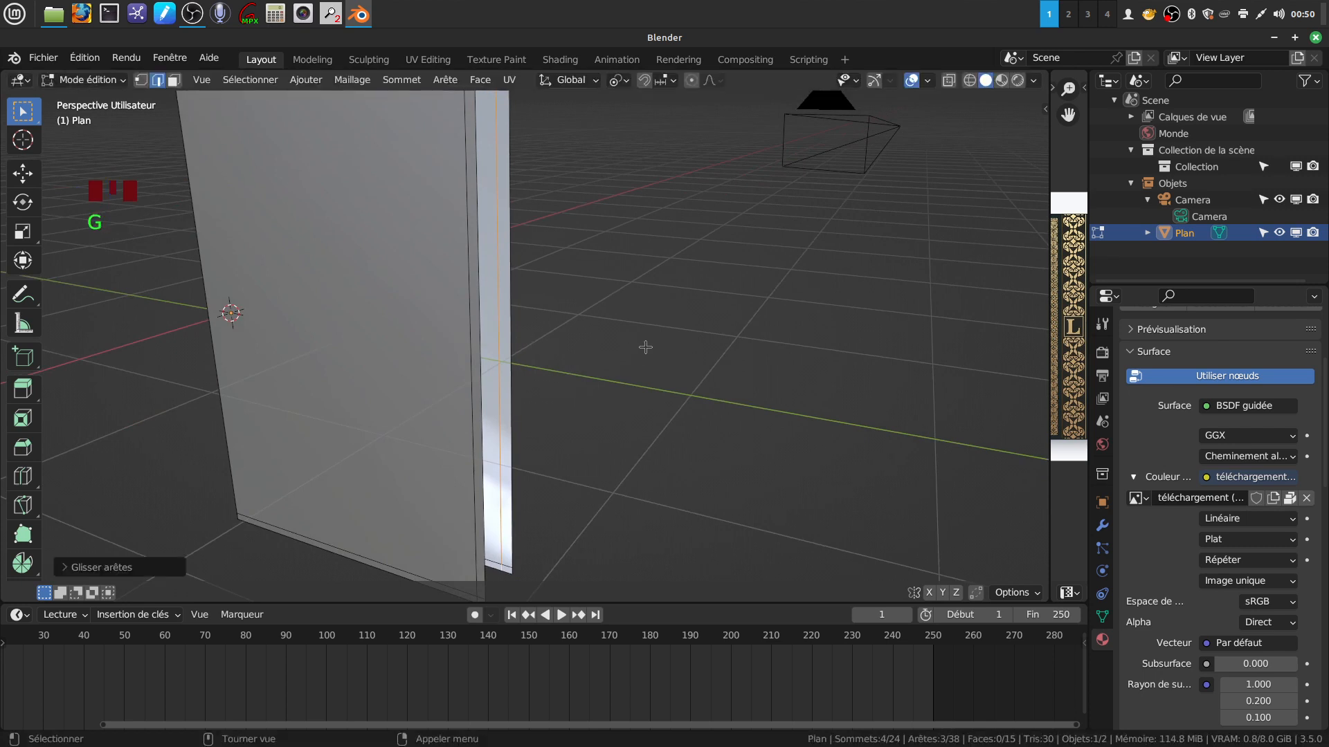
key("g")
key("g")
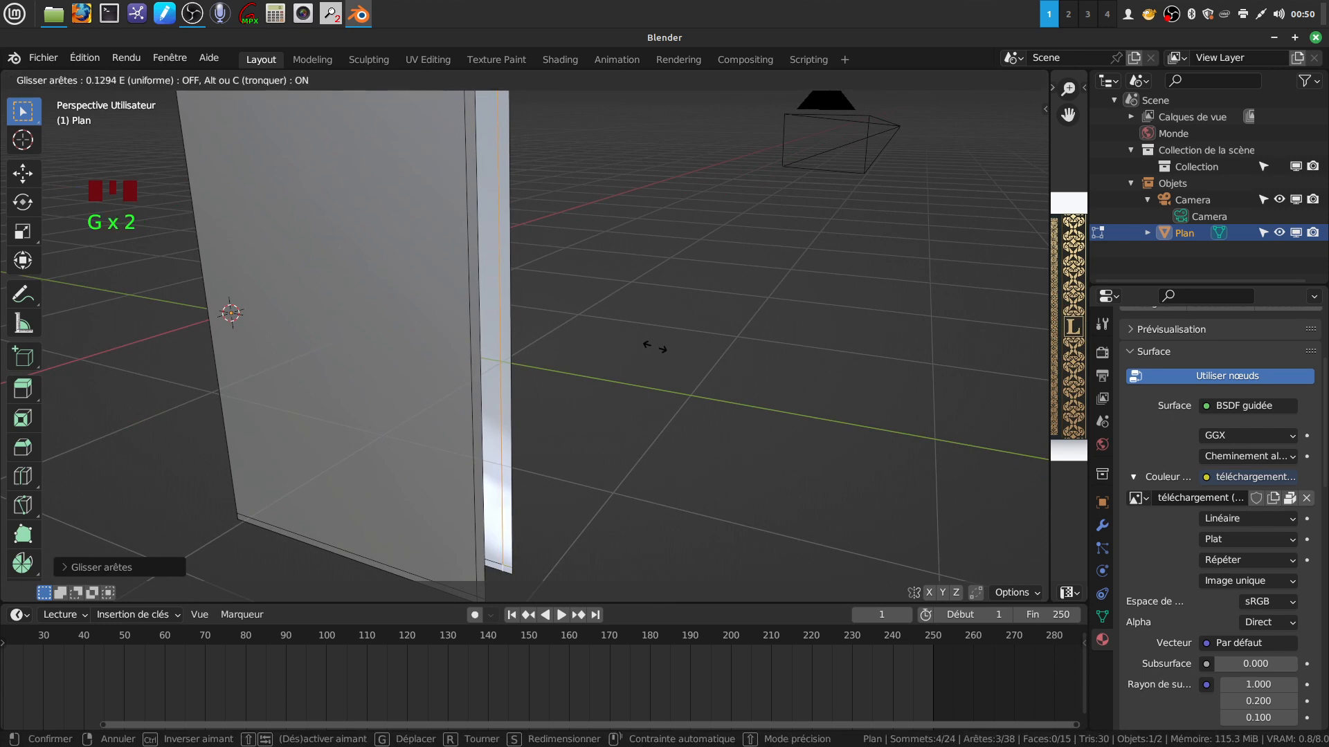
left_click(656, 346)
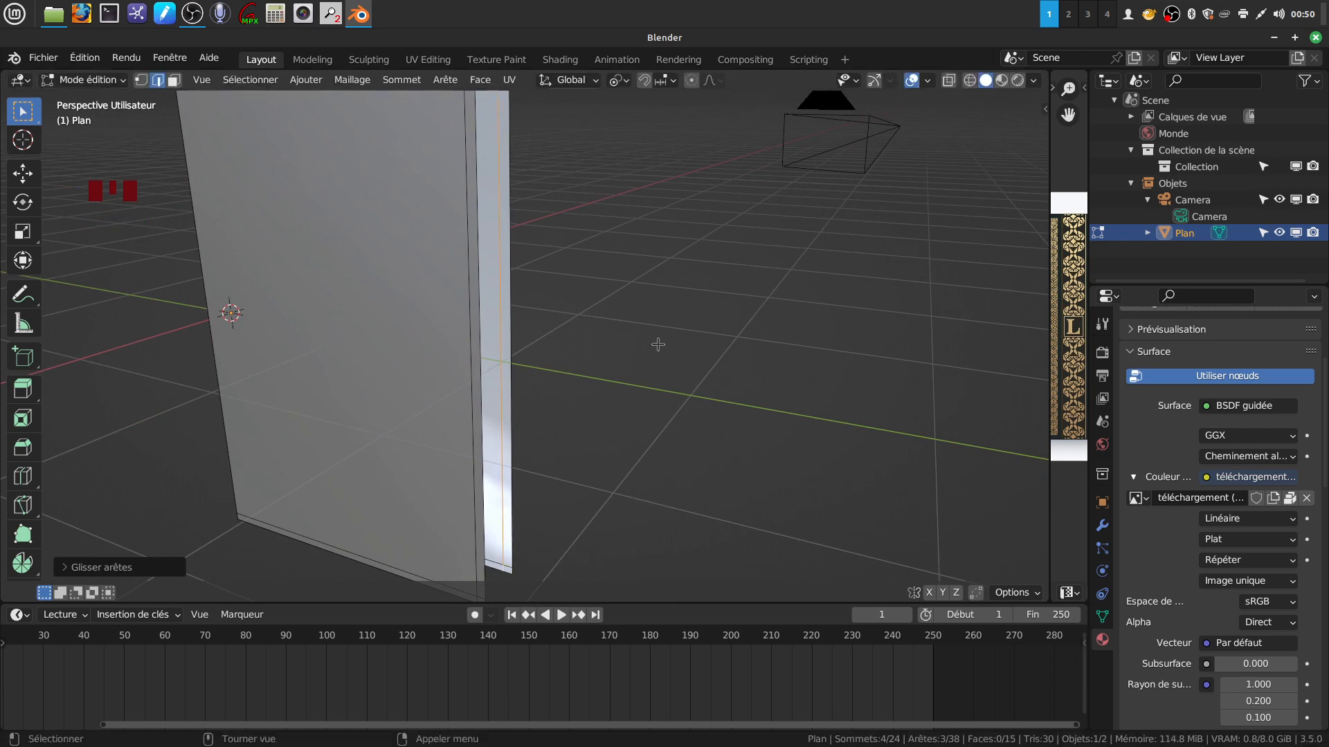
Step: Try a Solidifier modifier on the book cover in object mode, and remove it
scroll(658, 346, "down", 3)
middle_click_drag(569, 372, 500, 355)
key("Tab")
scroll(487, 359, "up", 2)
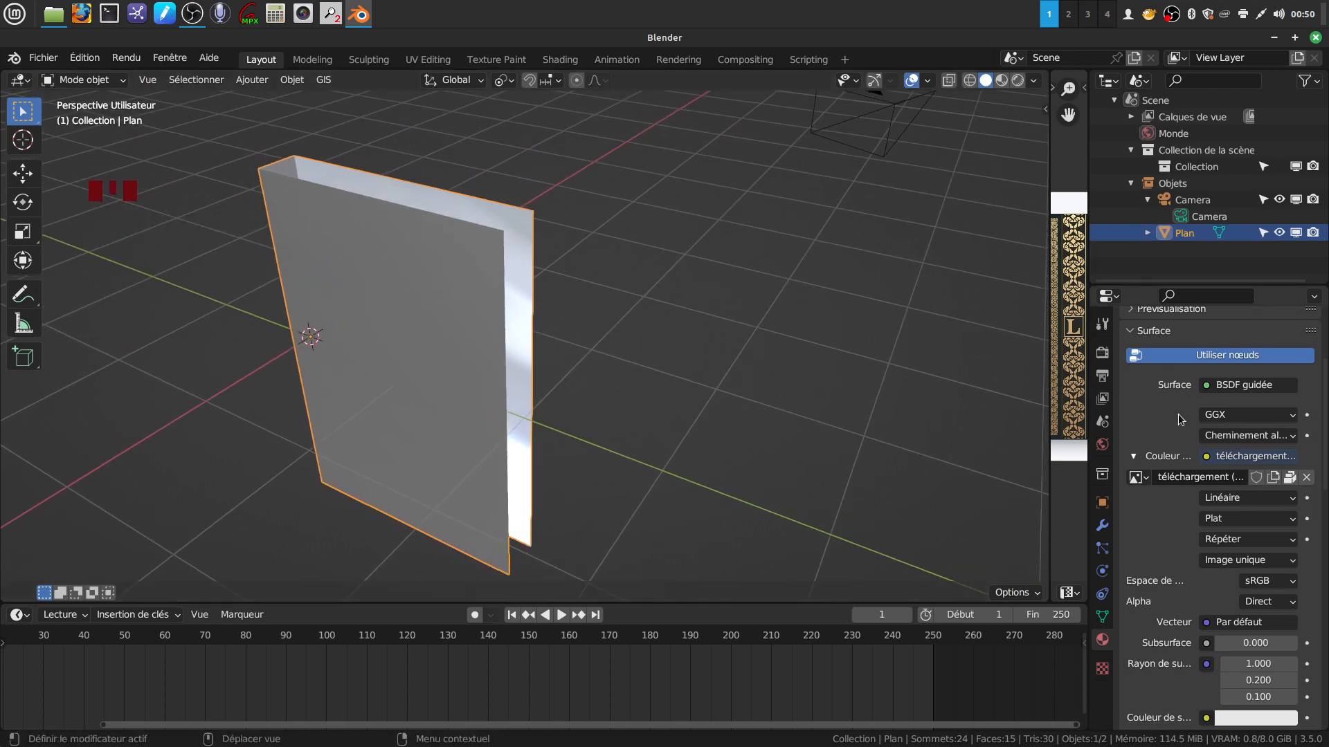
left_click(1103, 526)
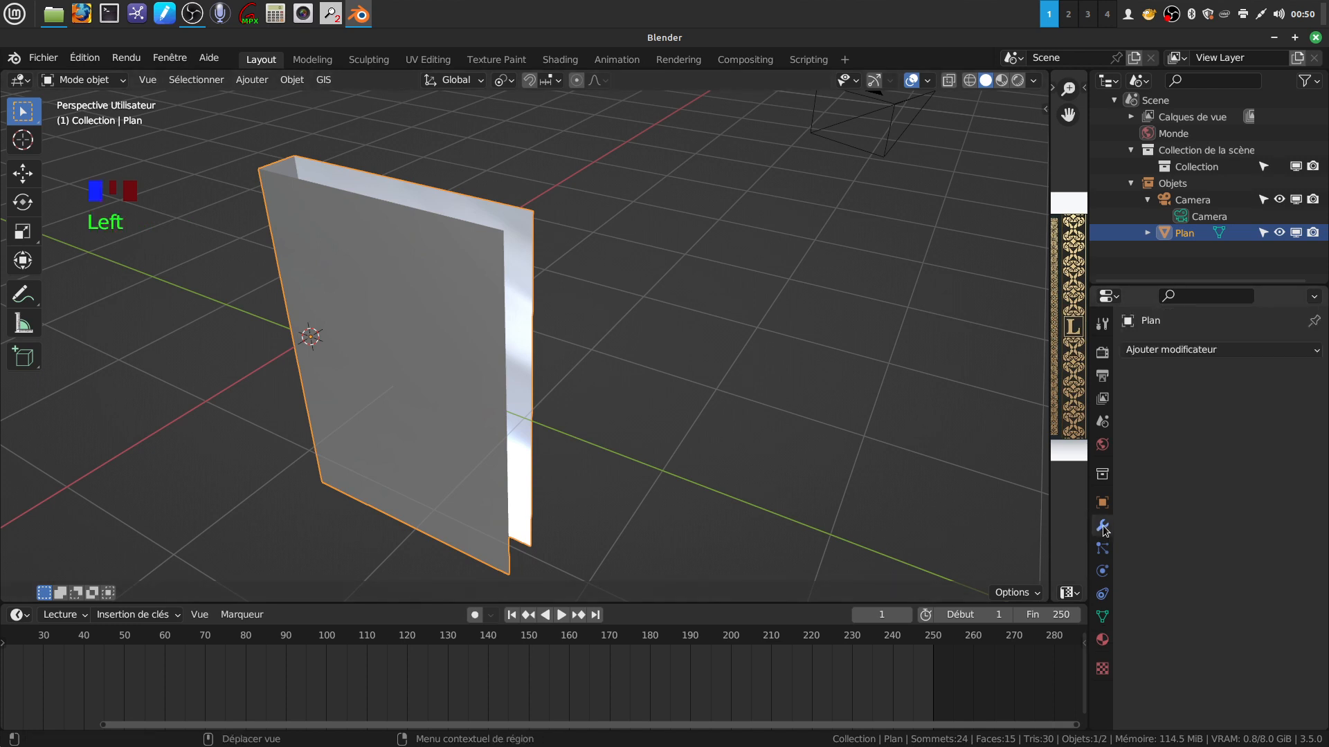
left_click(1239, 350)
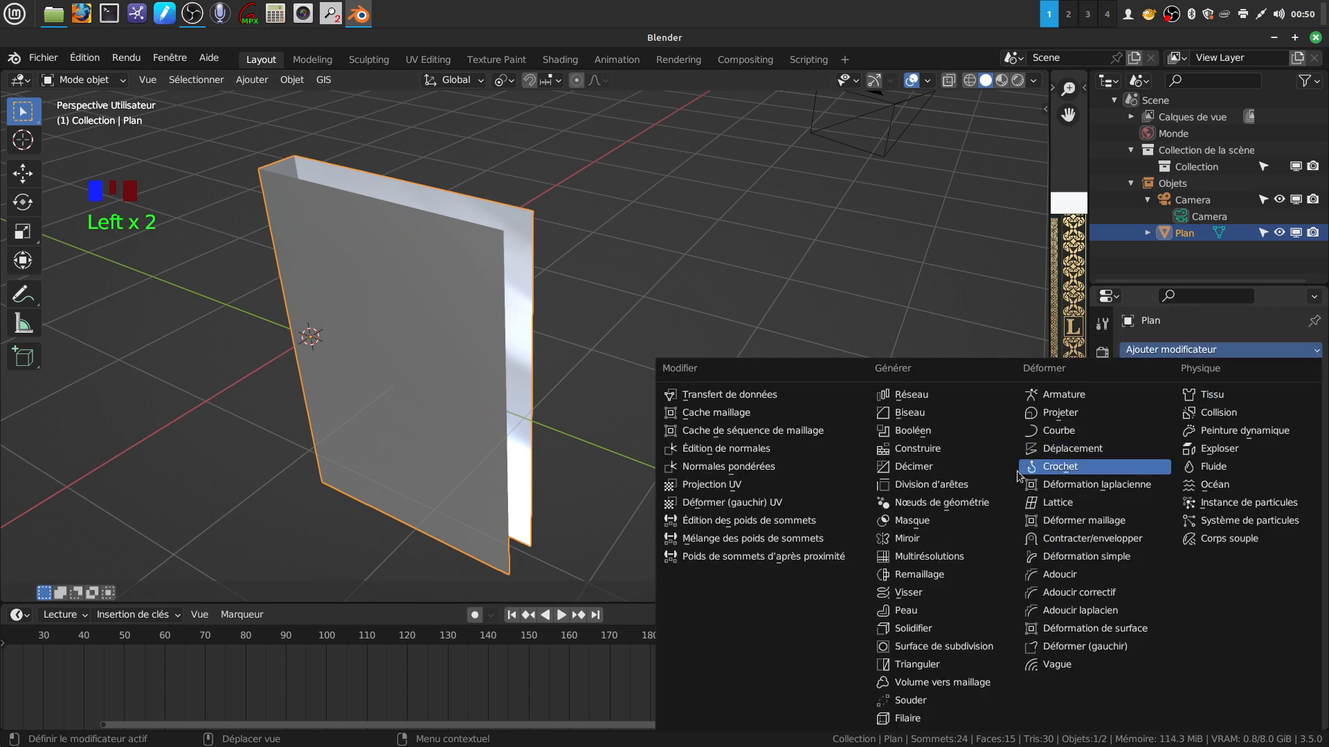
left_click(936, 630)
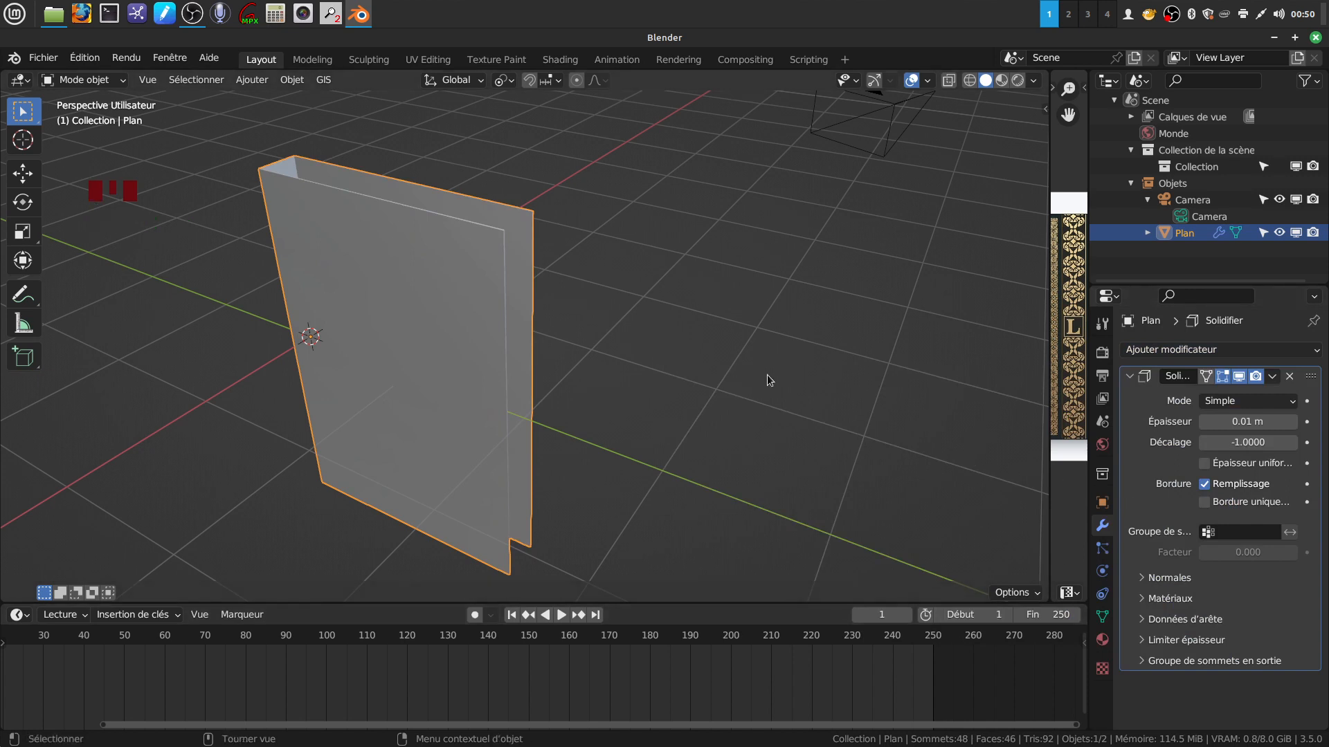
left_click(1289, 379)
Step: Select both vertical spine edges over their full height and bevel them with 3 segments and a width of about 0.035 m
middle_click_drag(628, 333, 706, 340)
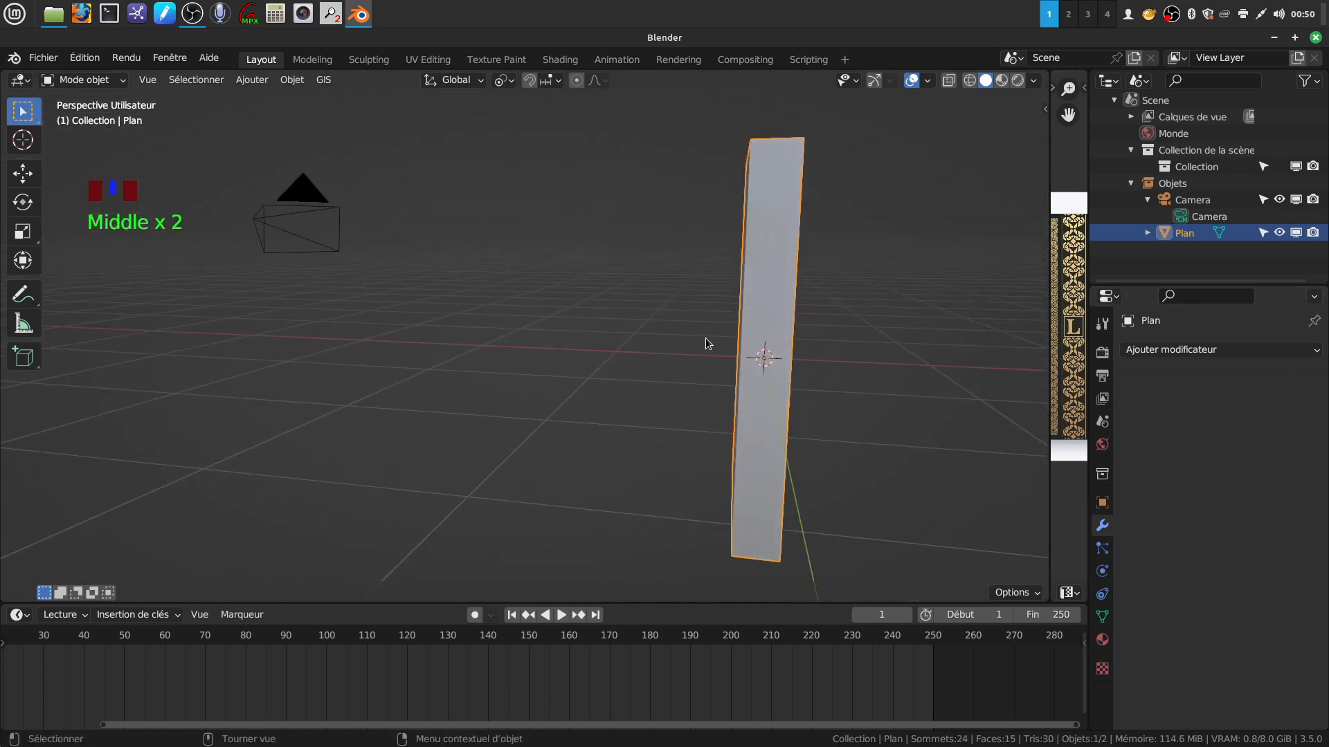
middle_click_drag(803, 372, 663, 442, "shift")
key("Tab")
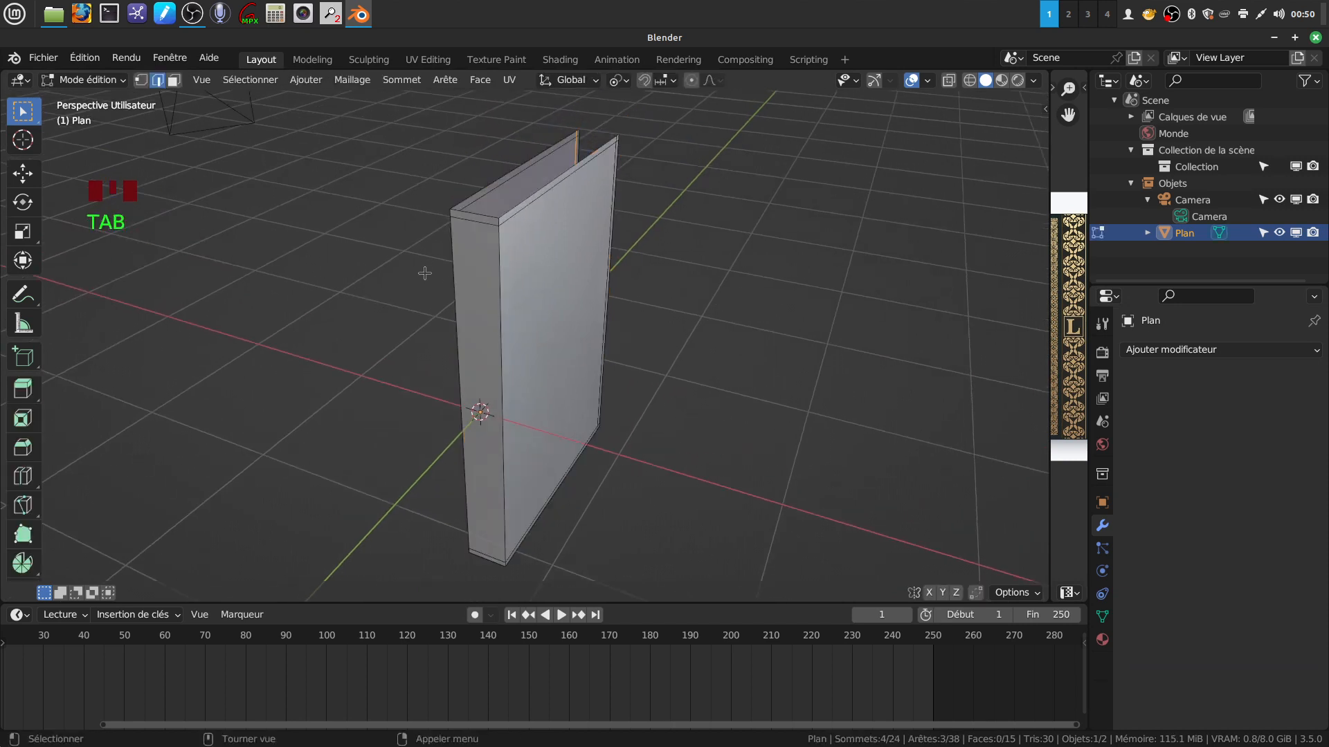
left_click(454, 281)
left_click(502, 223, "shift")
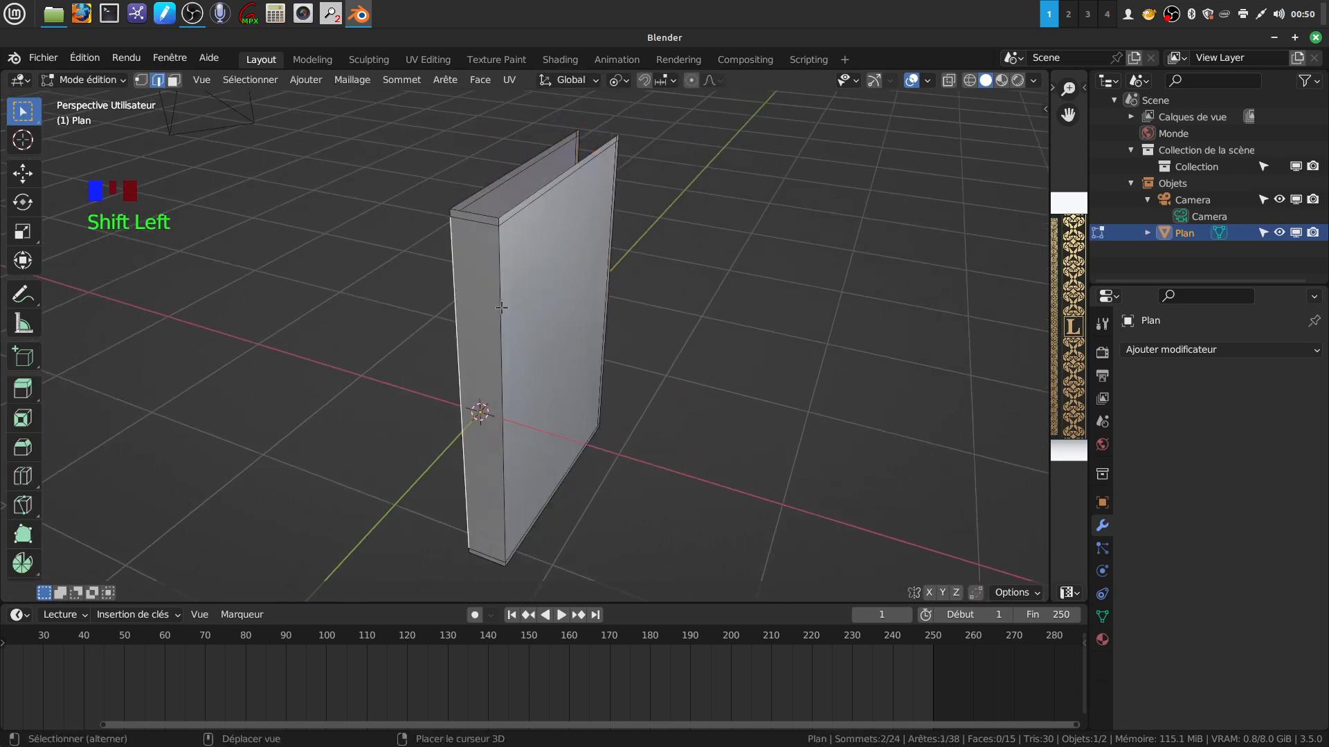
left_click(486, 229, "shift")
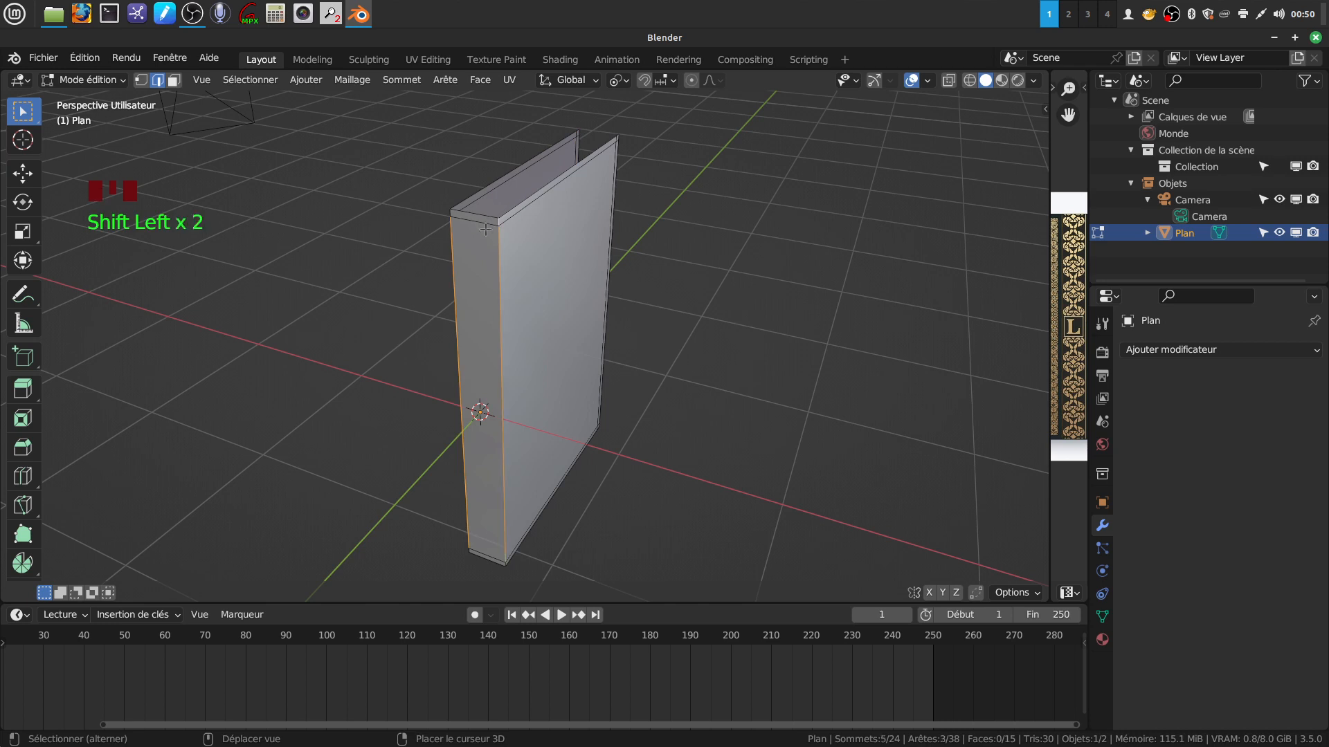
left_click(451, 212, "shift")
middle_click_drag(528, 341, 515, 449, "shift")
scroll(514, 449, "up", 3)
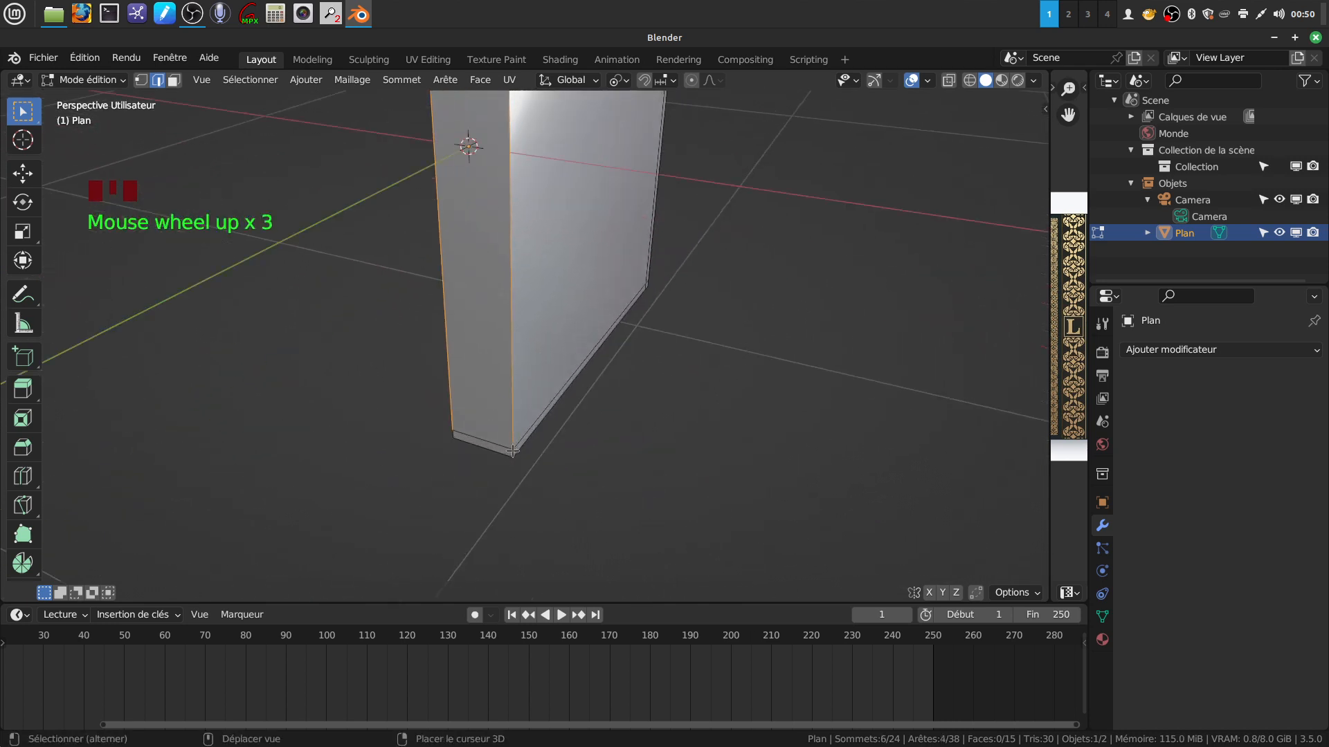
left_click(493, 449, "shift")
left_click(453, 433, "shift")
left_click(454, 436, "shift")
left_click(453, 435, "shift")
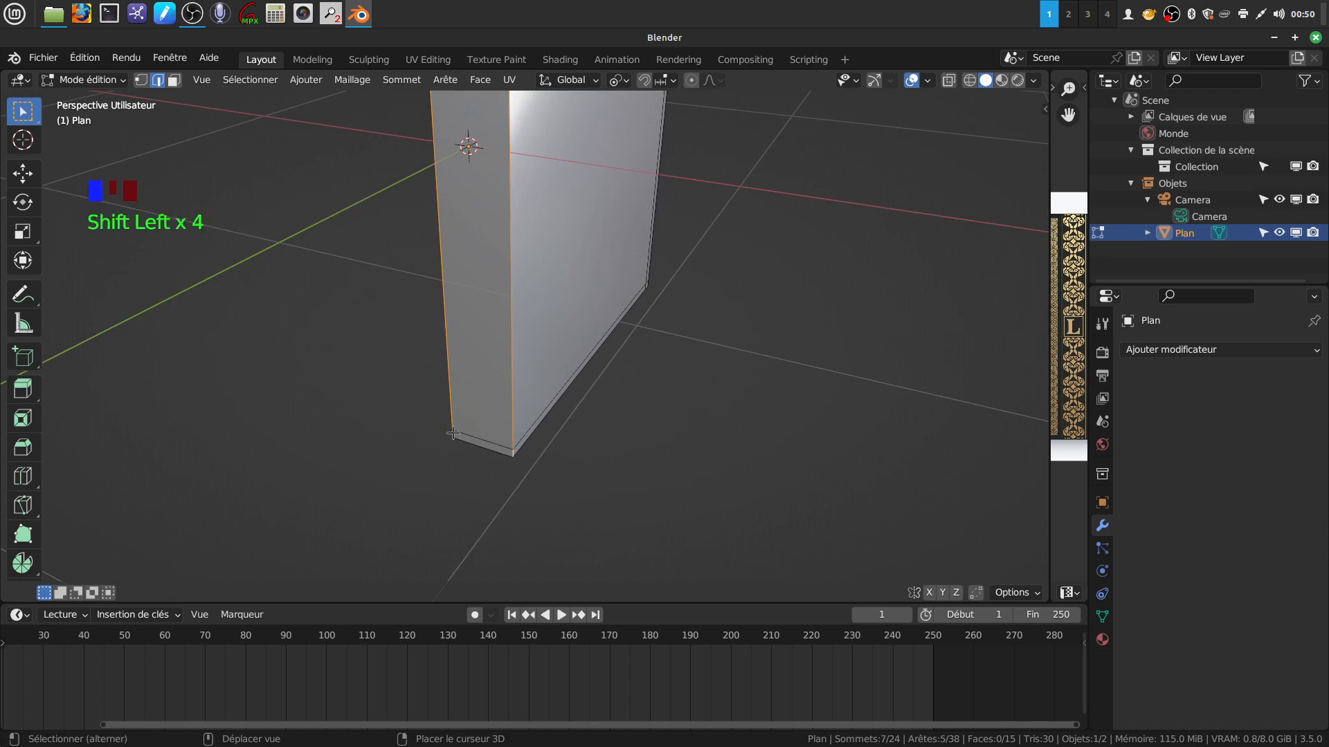
middle_click_drag(619, 368, 602, 392)
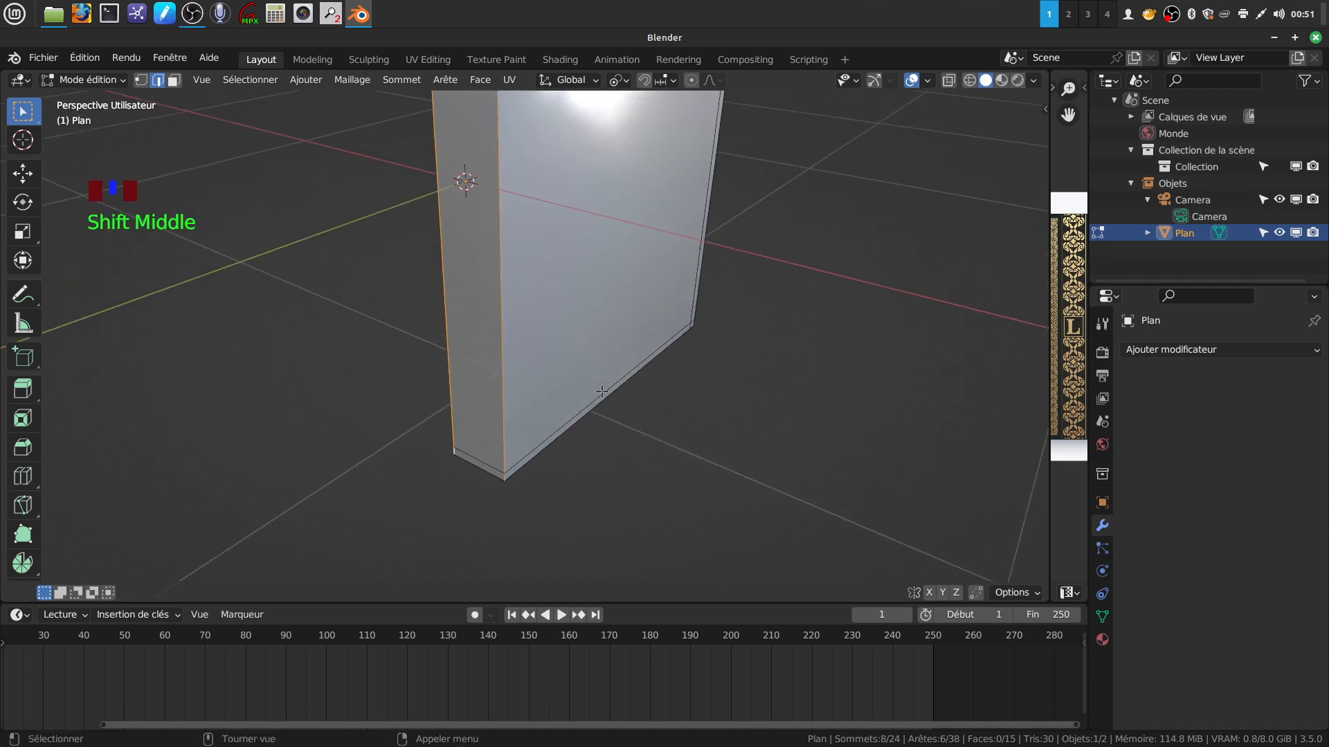
key("ctrl+b")
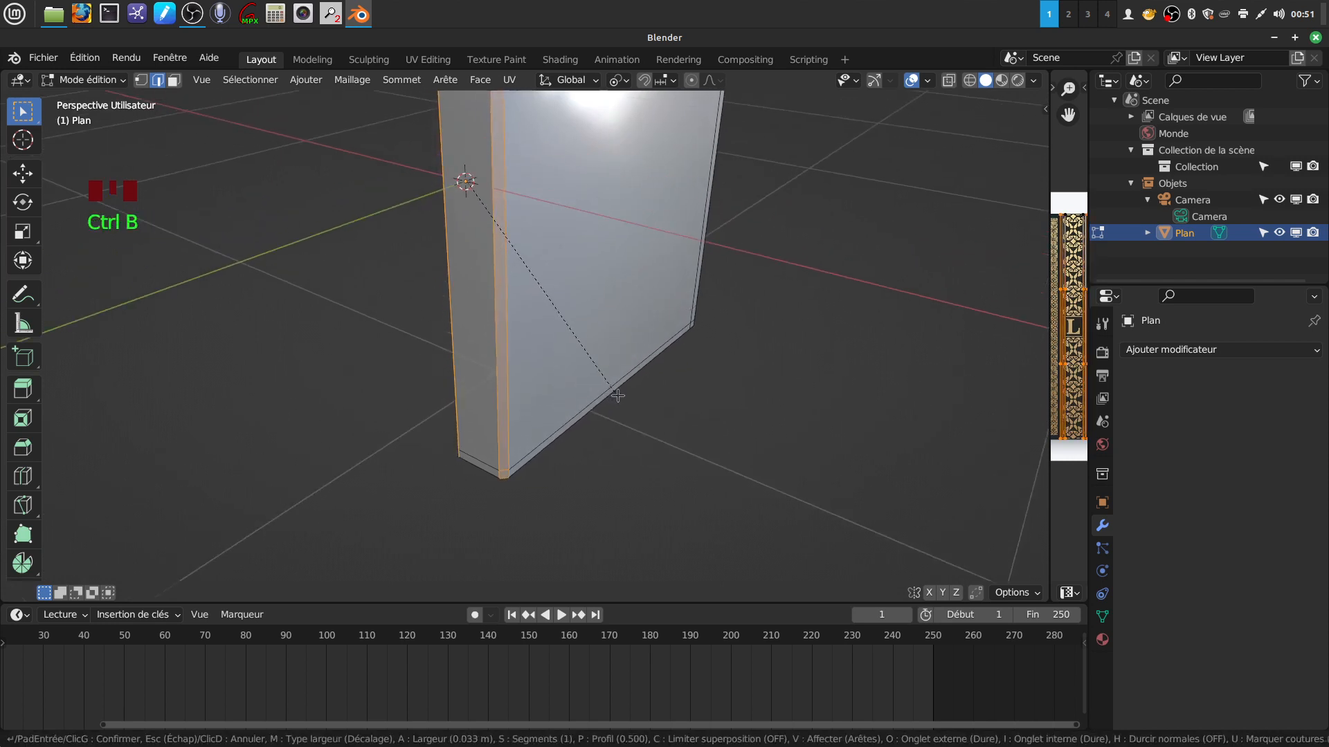
scroll(619, 396, "up", 1)
scroll(618, 396, "up", 1)
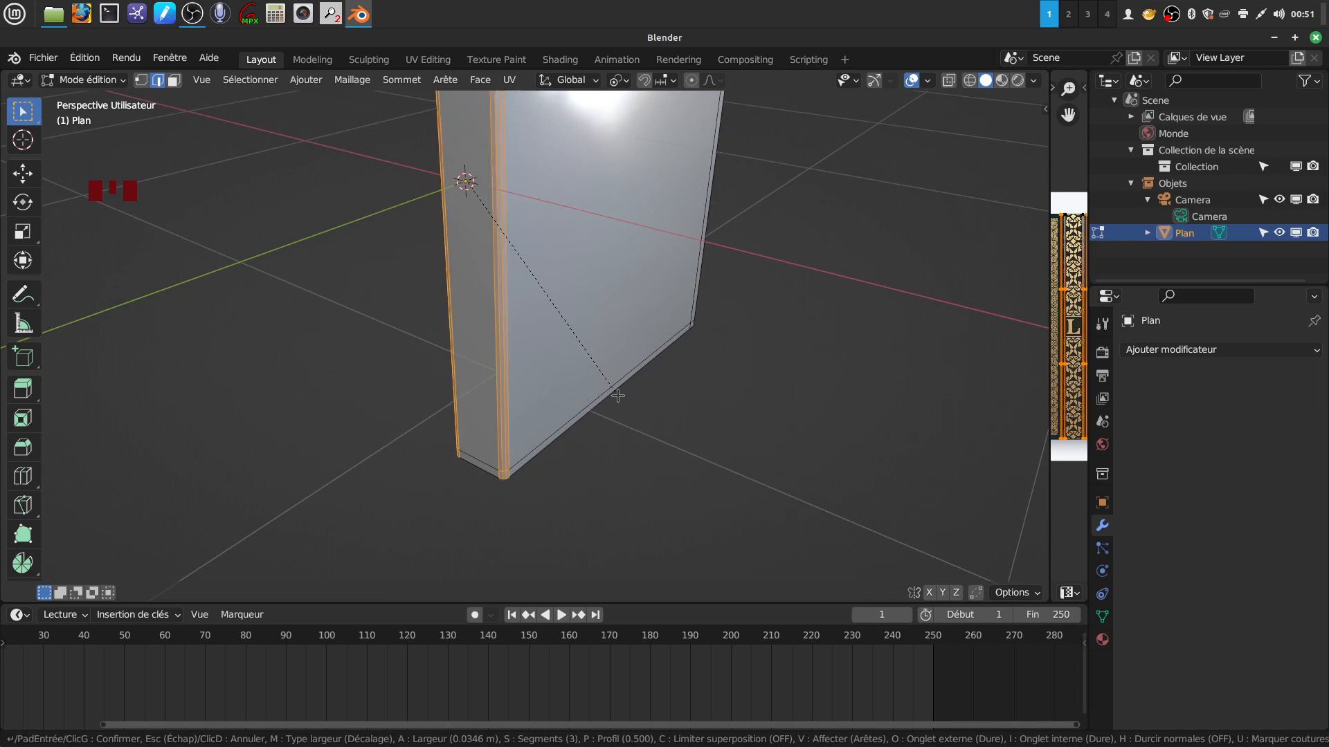
left_click(615, 392)
Step: Examine the textured book in rendered shading from several angles for texture distortion, and return to solid shading
scroll(615, 393, "down", 2)
middle_click_drag(638, 365, 548, 245)
key("Tab")
left_click(1018, 80)
middle_click_drag(613, 212, 532, 211)
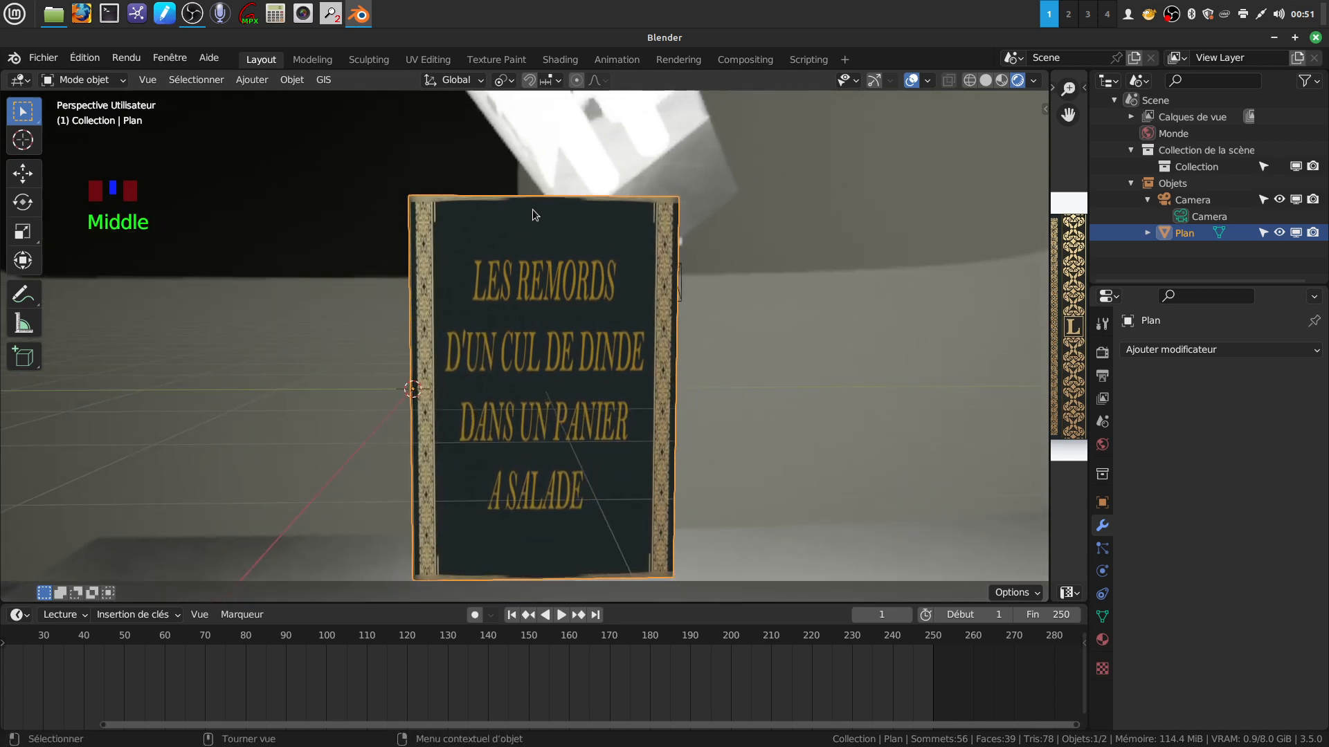
scroll(533, 209, "down", 2)
scroll(557, 292, "up", 2)
key("Tab")
middle_click_drag(556, 292, 483, 343)
key("Tab")
scroll(550, 301, "down", 2)
scroll(483, 343, "up", 2)
middle_click_drag(634, 320, 591, 252)
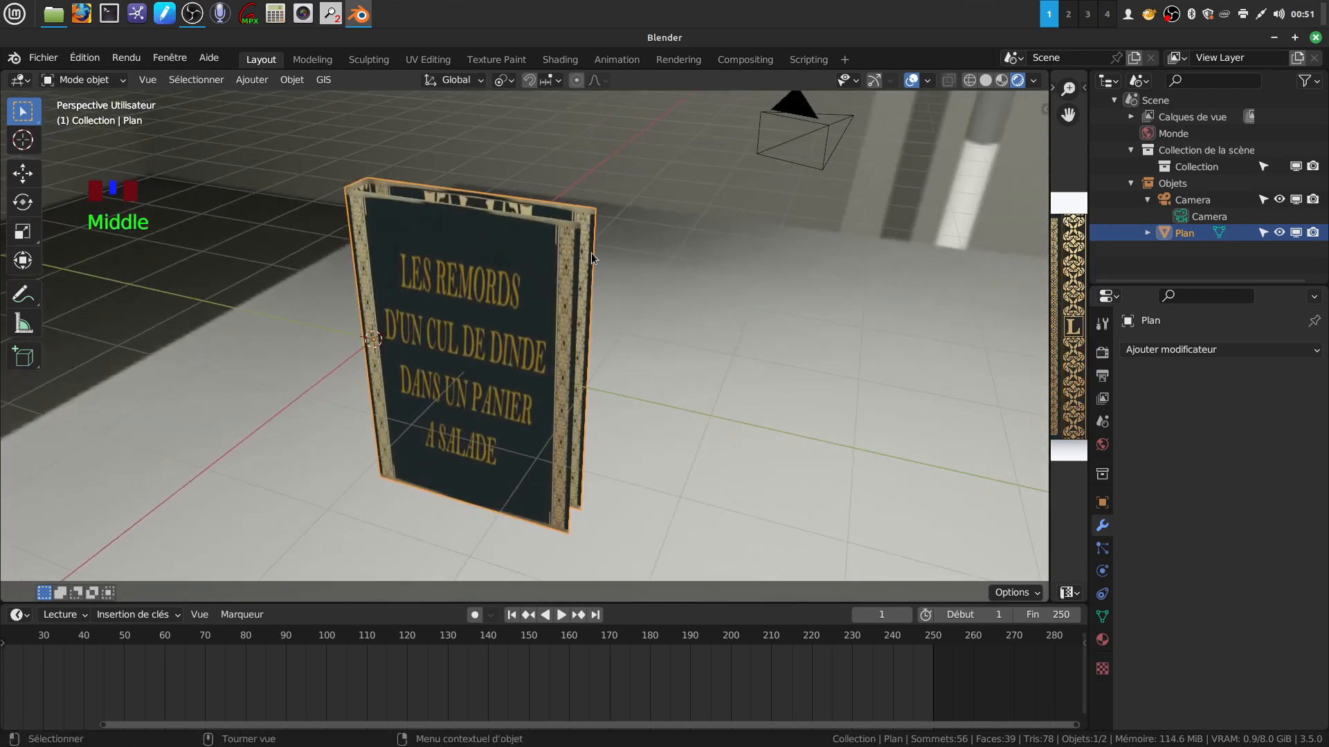
left_click(985, 81)
mouse_move(567, 259)
middle_mouse_down()
mouse_move(574, 266)
mouse_move(546, 280)
middle_mouse_up()
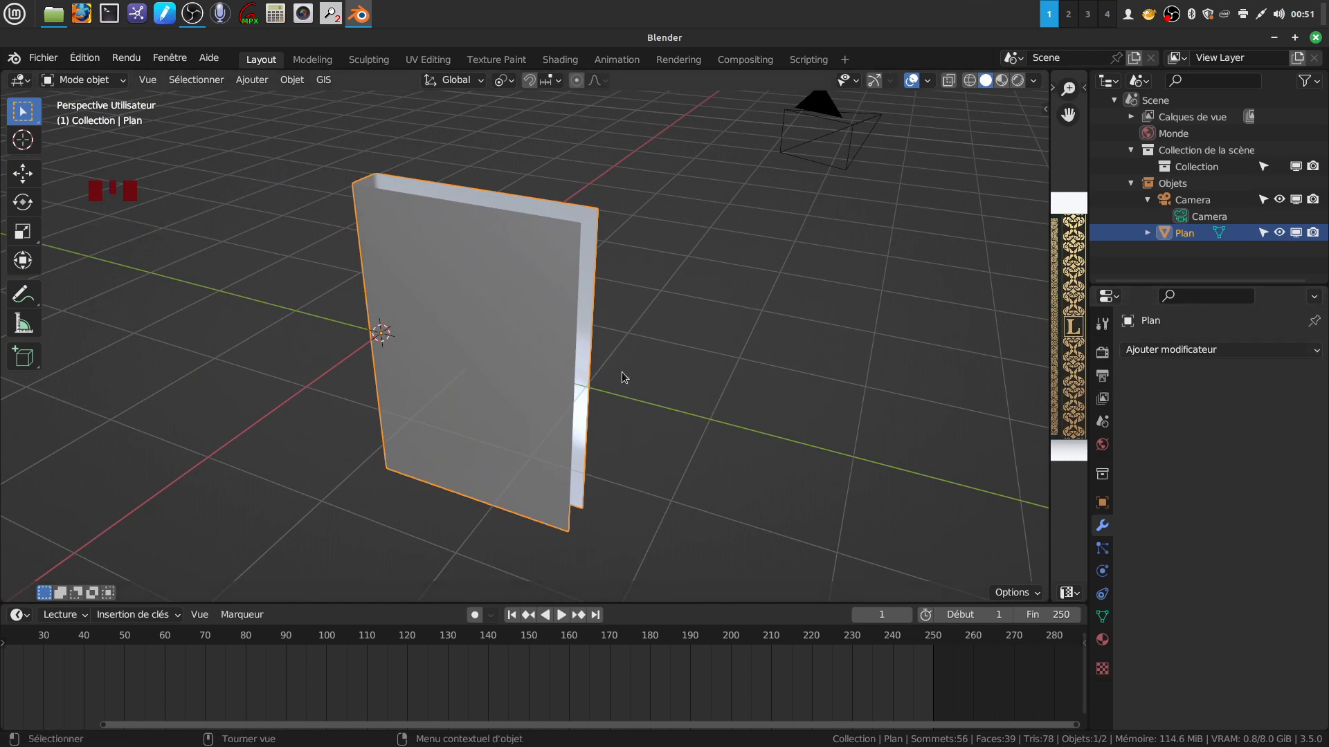
middle_click_drag(437, 261, 490, 269)
scroll(480, 240, "down", 2)
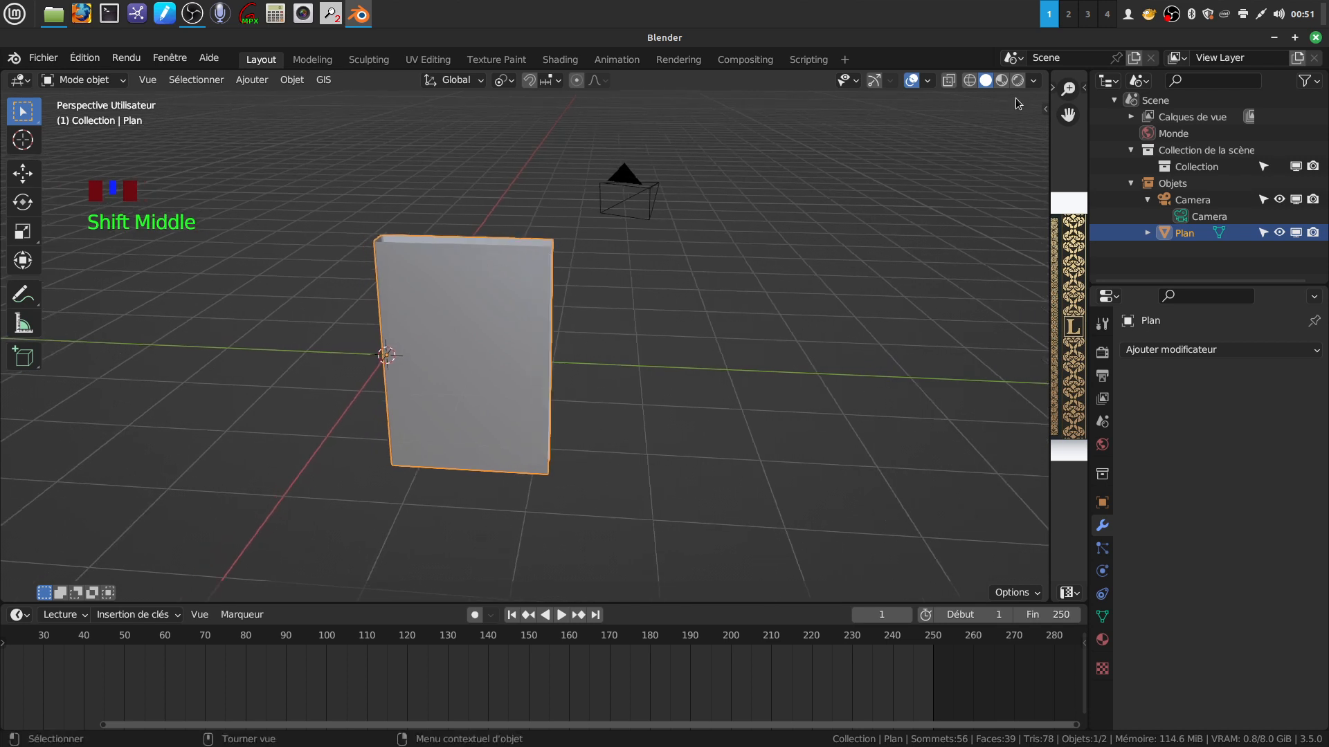
Step: Enlarge the UV editor beside the 3D view and select the whole book mesh in edit mode
left_click_drag(1054, 172, 568, 174)
middle_click_drag(271, 260, 333, 338)
scroll(321, 367, "up", 1)
key("Tab")
key("a")
key("a")
key("a")
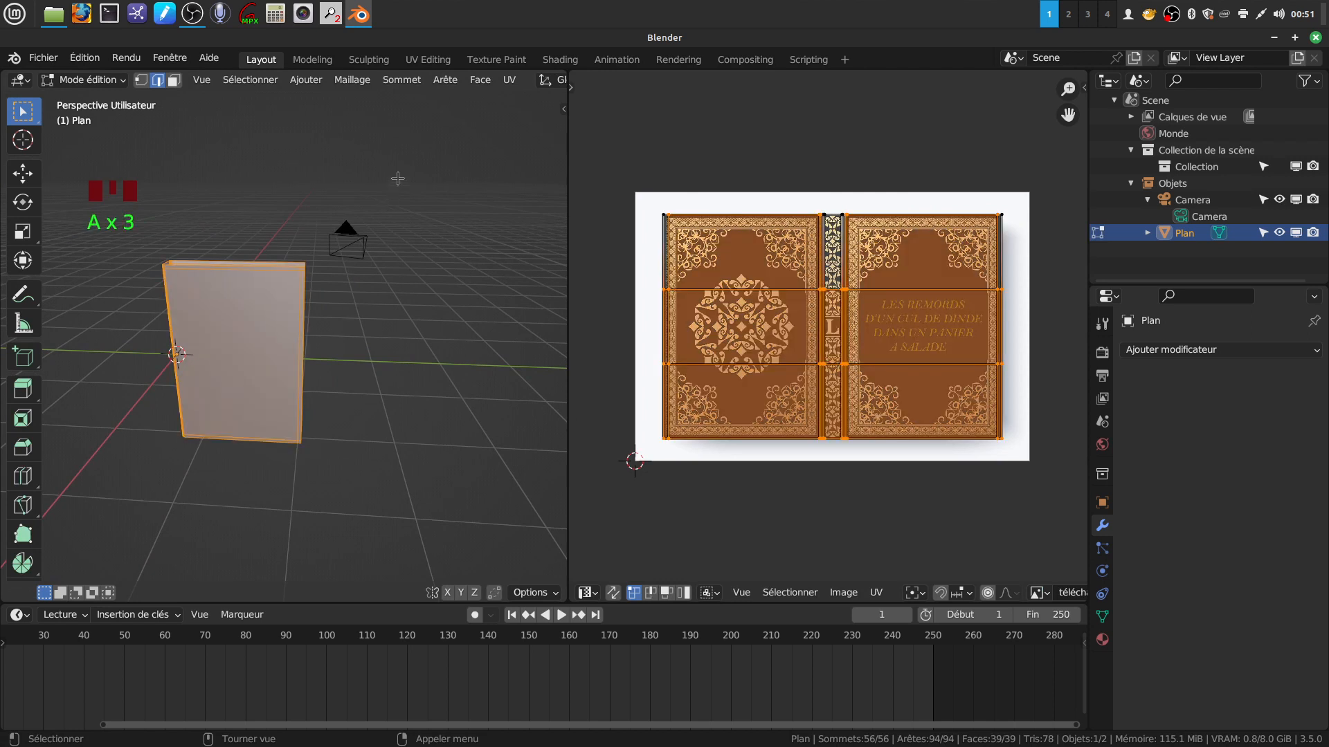
Step: Select the upper middle row of UV points across the cover image and move it up along Y by about 0.18, close to the upper border
scroll(825, 324, "up", 1)
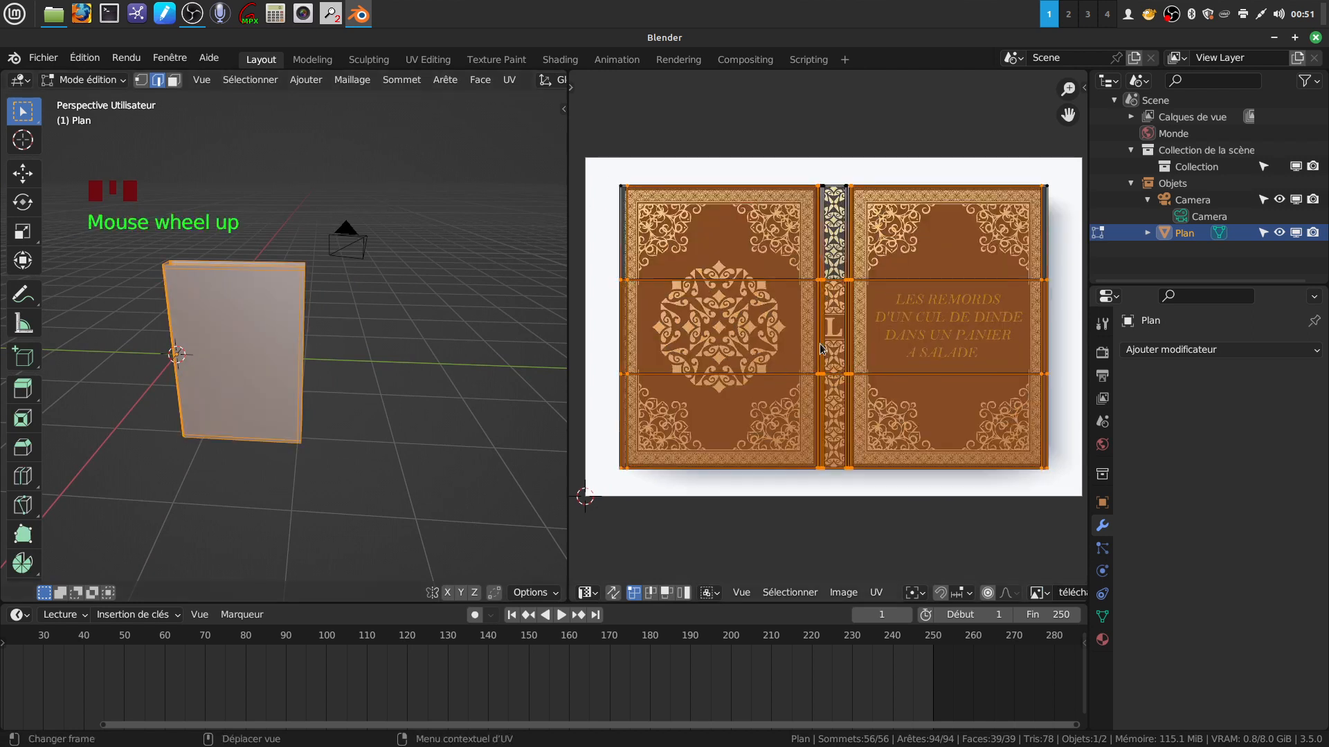
middle_click_drag(708, 255, 585, 259, "ctrl")
left_click_drag(596, 258, 1064, 300)
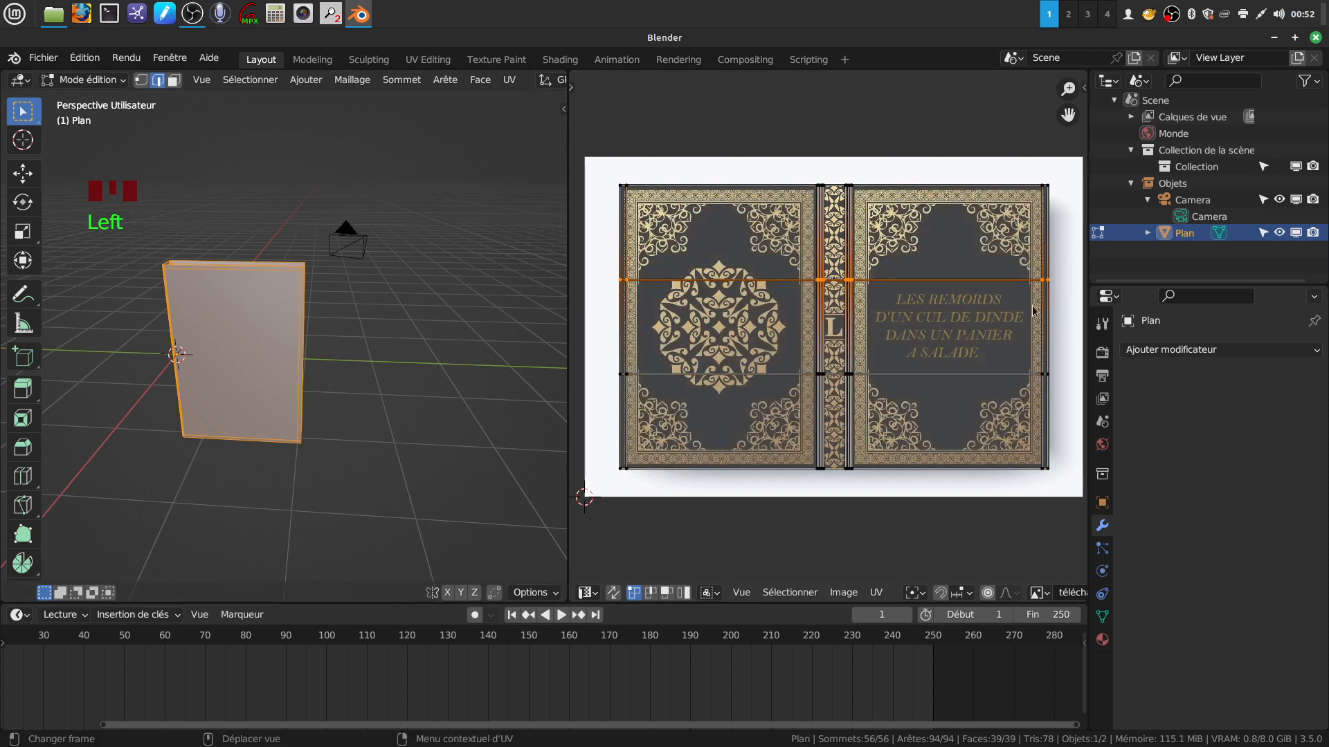
key("g")
key("y")
right_click(971, 277)
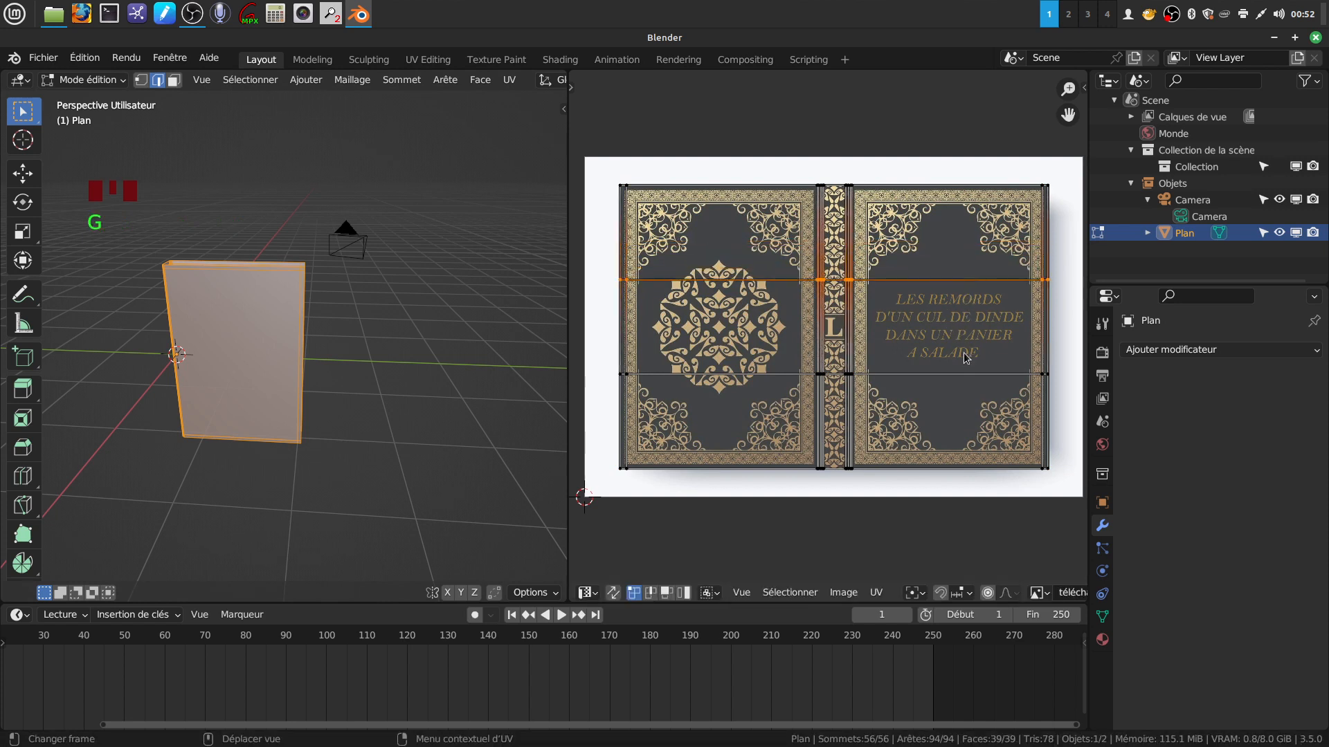
key("g")
key("y")
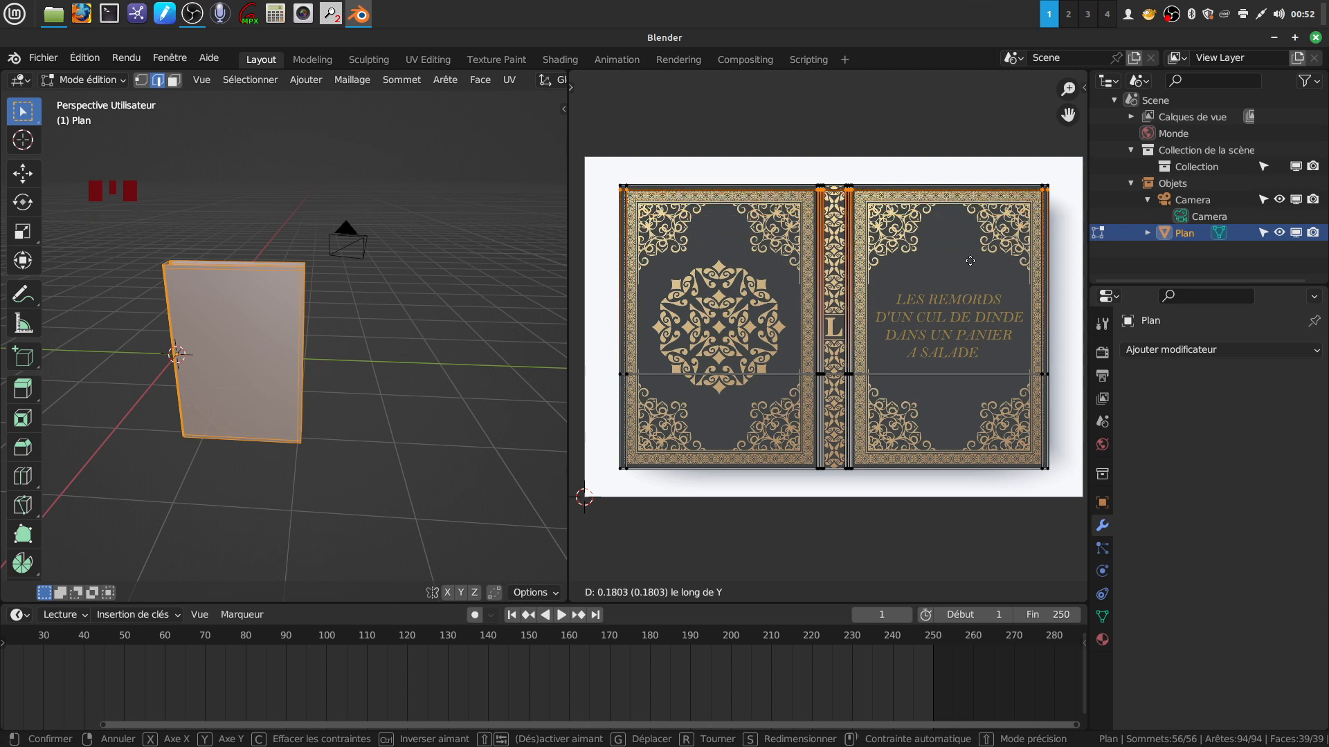
left_click(970, 261)
scroll(785, 331, "up", 3)
scroll(785, 331, "down", 1)
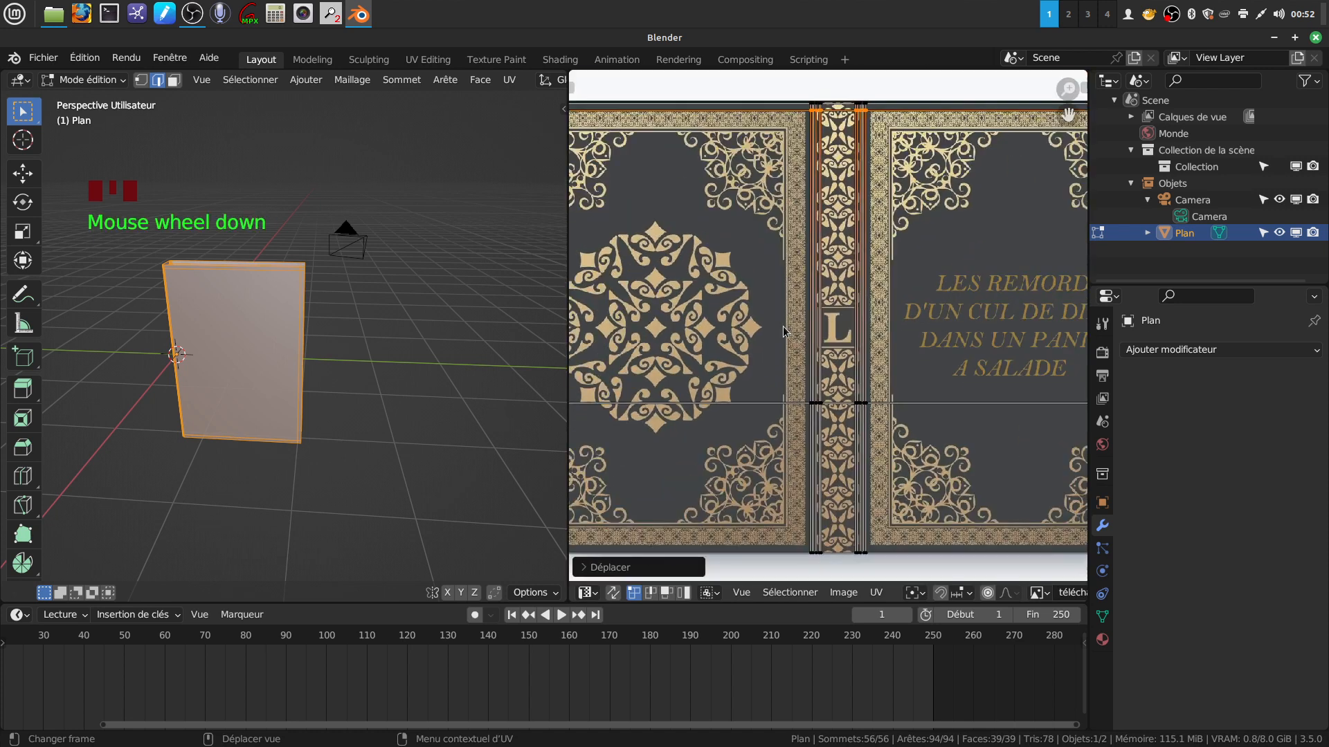
Step: Select the lower middle row of UV points and move it down along Y by about -0.179, close to the lower border
scroll(785, 331, "down", 2)
left_click_drag(621, 366, 1052, 385)
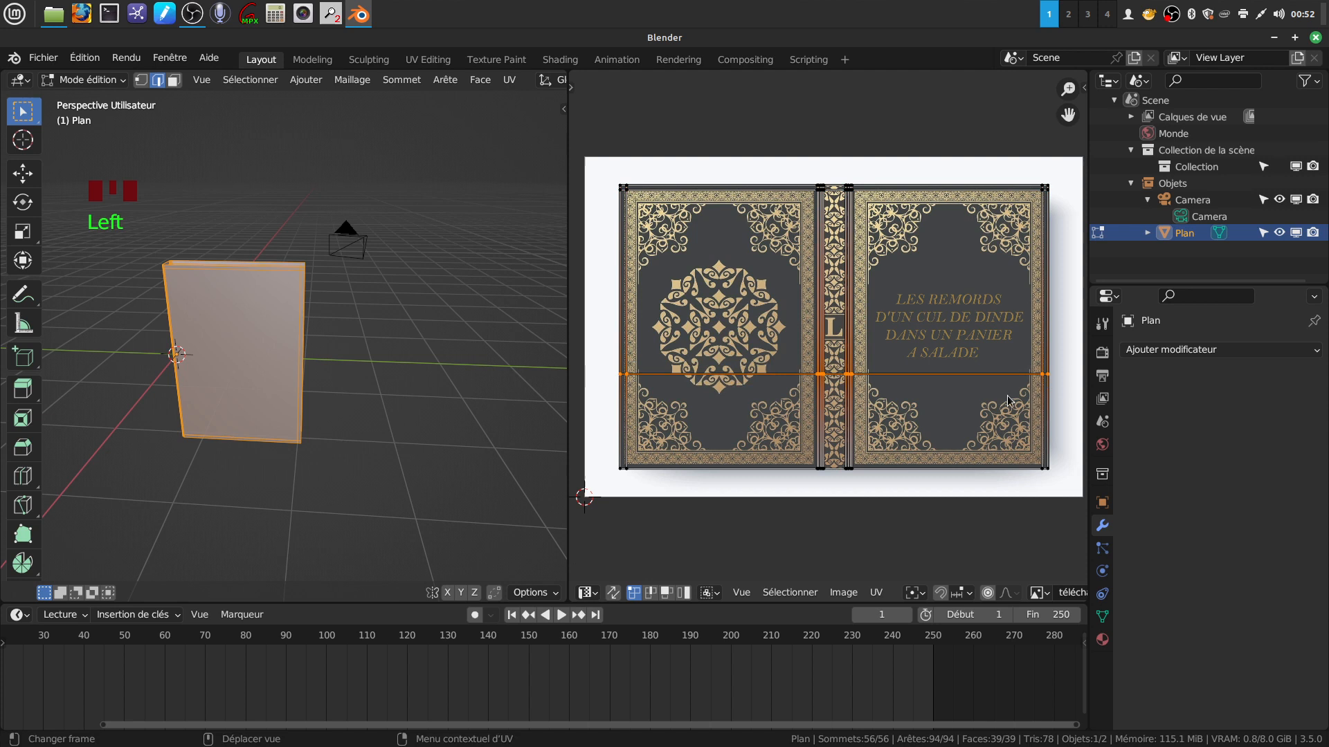
key("g")
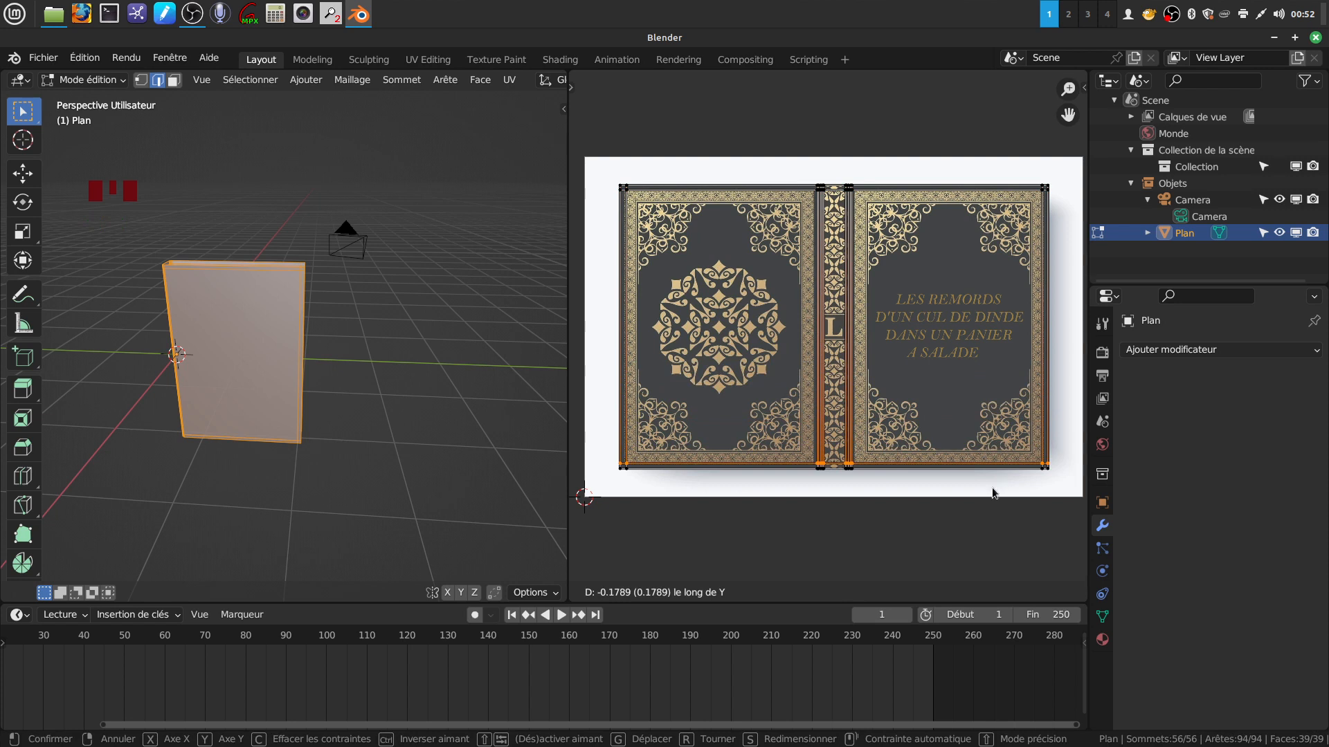
left_click(992, 493)
Step: Check the corrected cover texture on the book in rendered shading from object mode, and return to solid shading
middle_click_drag(346, 229, 368, 212)
key("Tab")
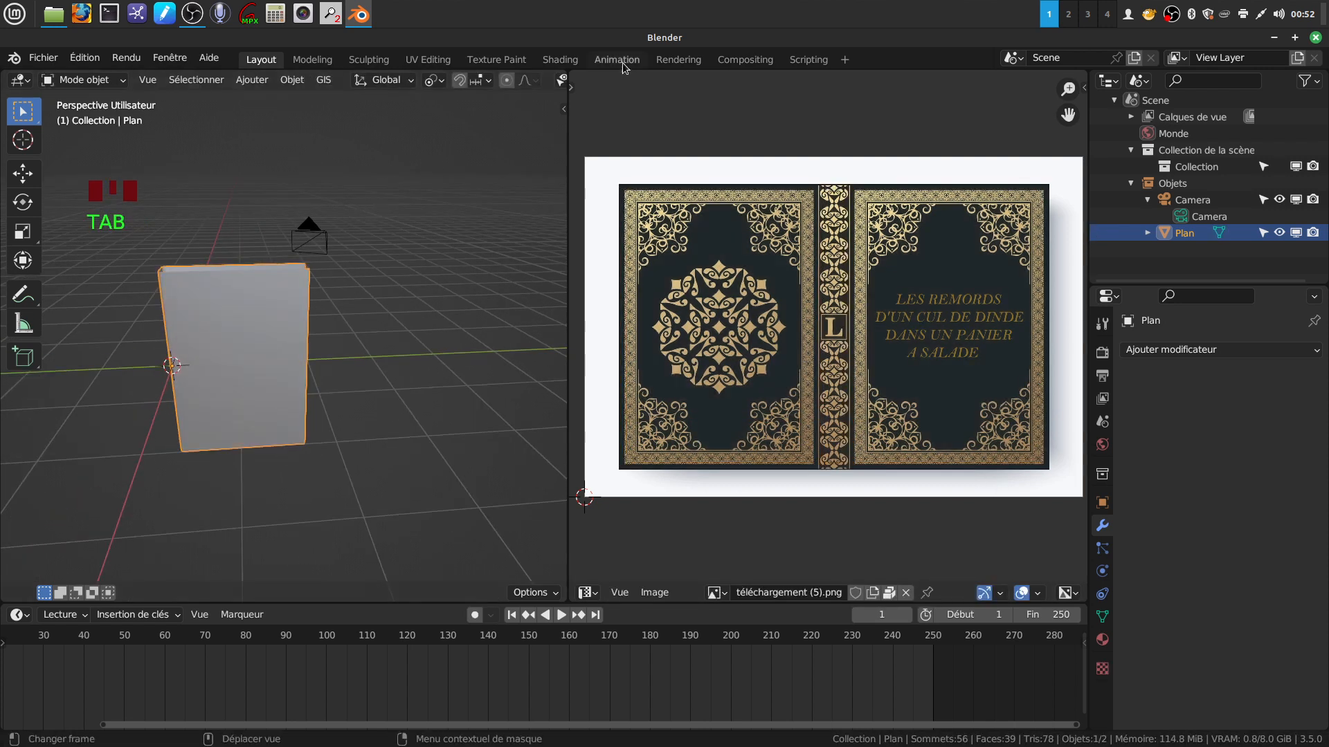
scroll(525, 85, "down", 9)
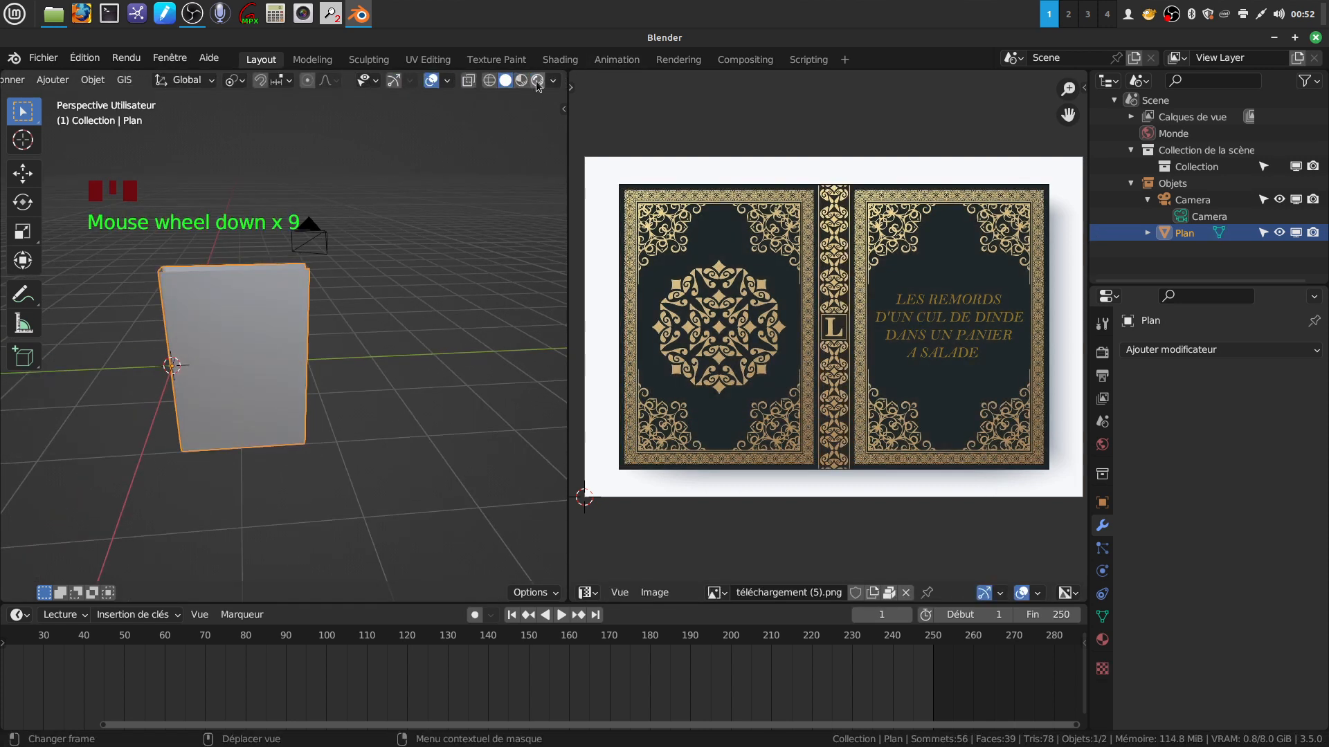
left_click(537, 80)
scroll(364, 324, "up", 4)
mouse_move(364, 324)
middle_mouse_down()
mouse_move(438, 276)
mouse_move(489, 297)
mouse_move(391, 317)
mouse_move(410, 306)
mouse_move(413, 350)
mouse_move(391, 367)
mouse_move(414, 279)
mouse_move(290, 315)
mouse_move(304, 292)
mouse_move(339, 281)
mouse_move(273, 304)
mouse_move(420, 308)
mouse_move(410, 281)
mouse_move(437, 269)
mouse_move(427, 280)
mouse_move(477, 284)
middle_mouse_up()
scroll(404, 285, "up", 2)
left_click(505, 79)
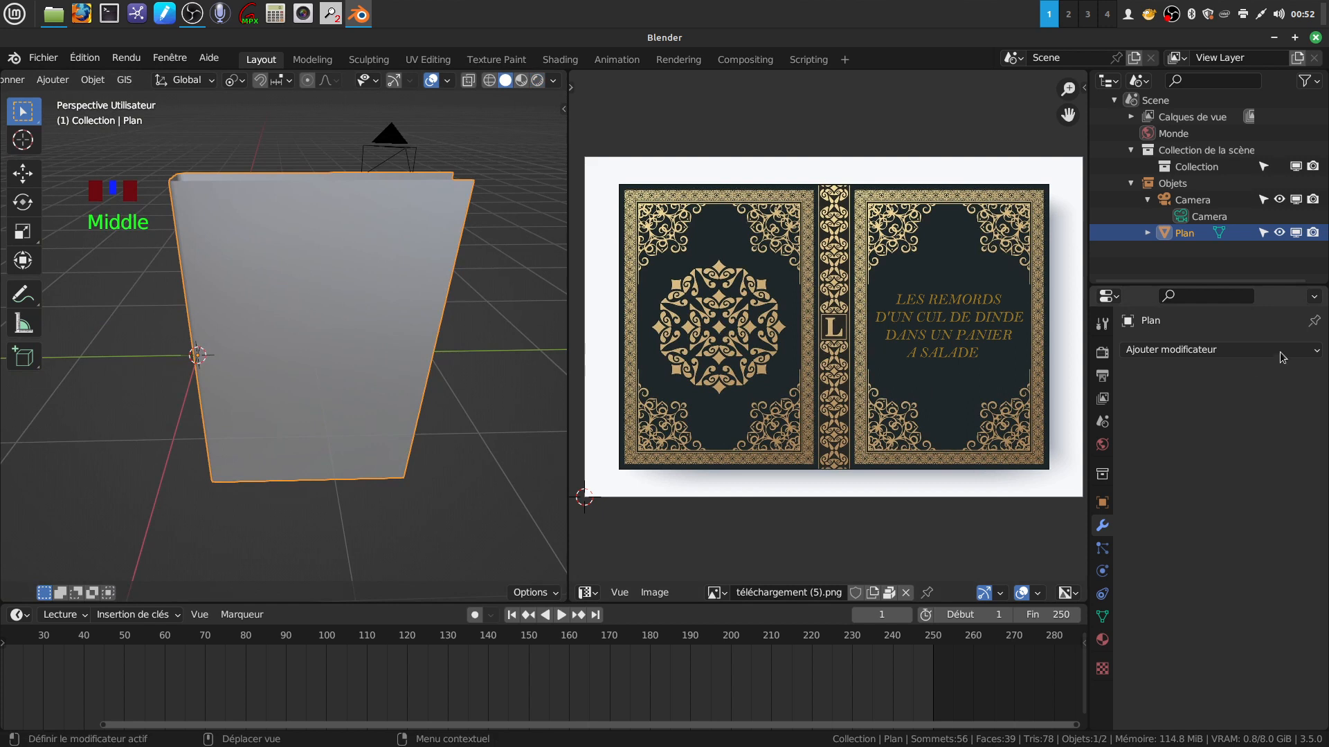
Step: Add a Solidify modifier to the book cover and view its thickness along the open edges
left_click(1321, 357)
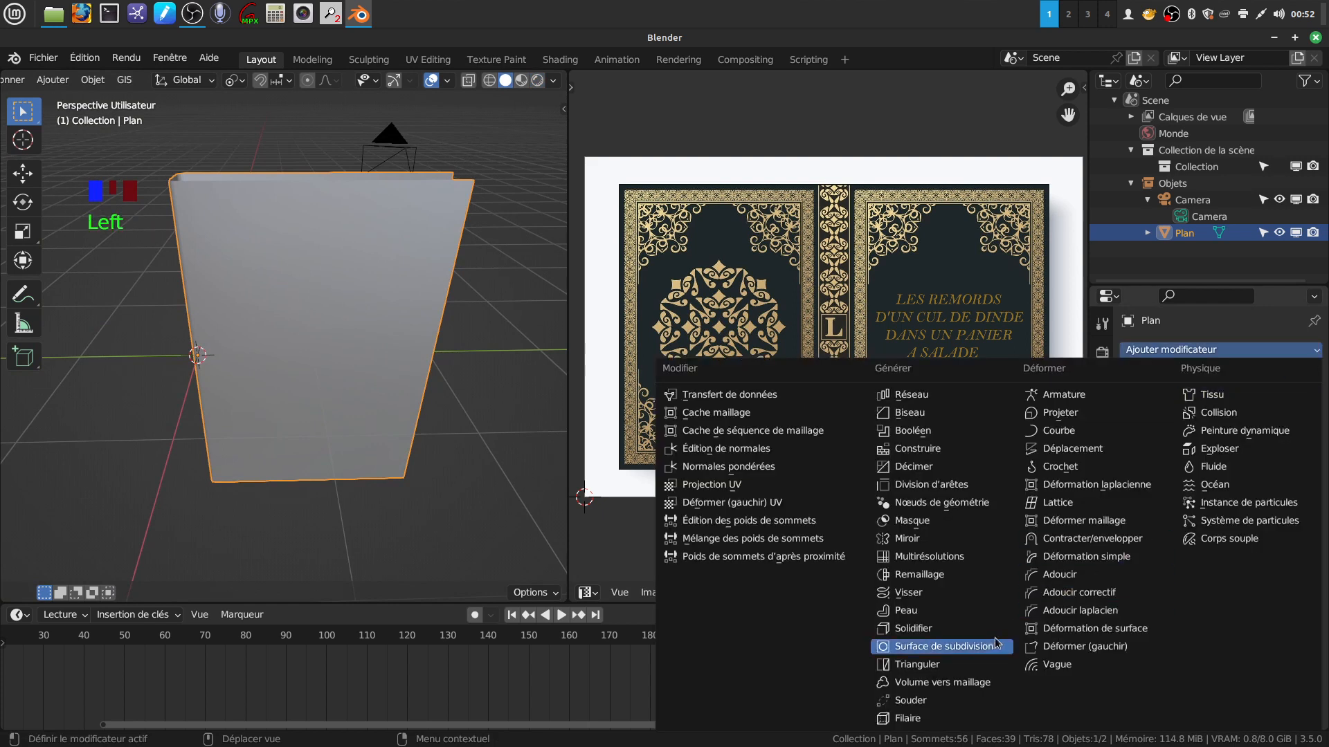
left_click(920, 628)
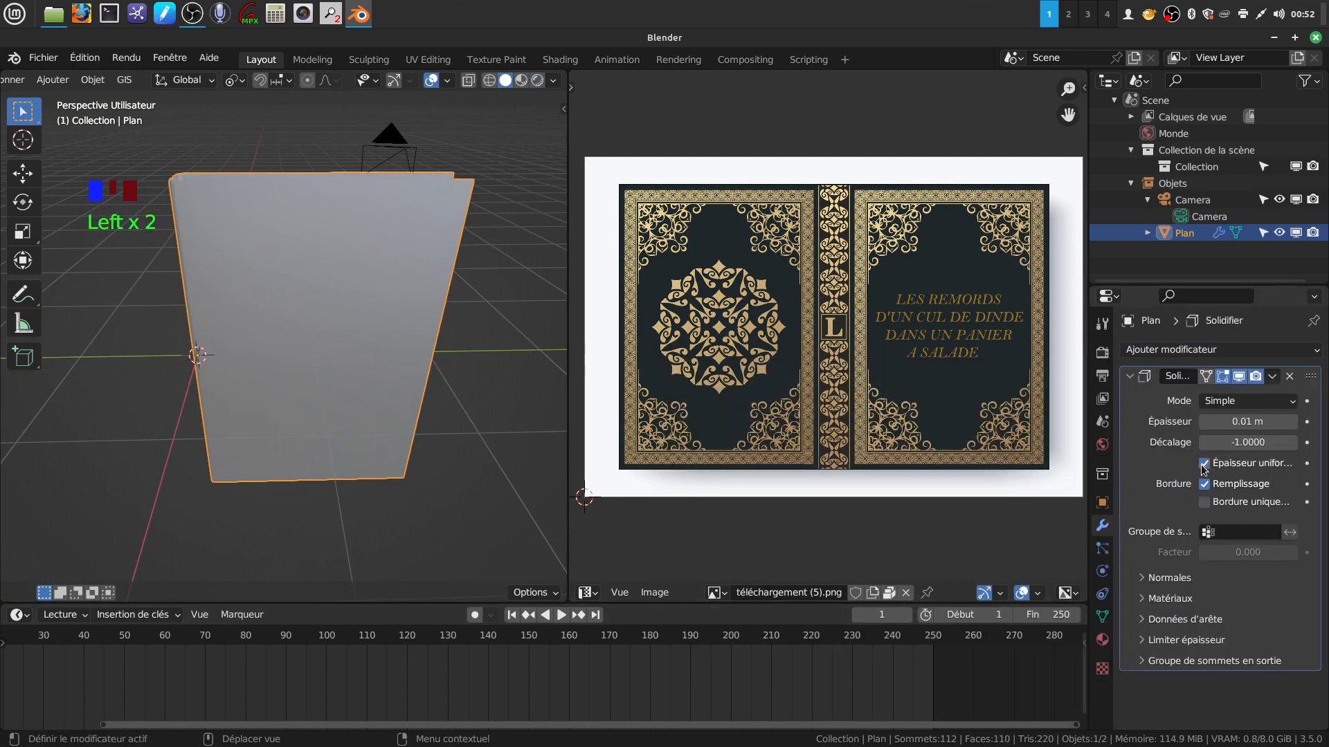
middle_click_drag(501, 377, 382, 346)
middle_click_drag(415, 305, 342, 367, "shift")
scroll(306, 400, "up", 2)
middle_click_drag(395, 266, 410, 276)
scroll(410, 276, "up", 2)
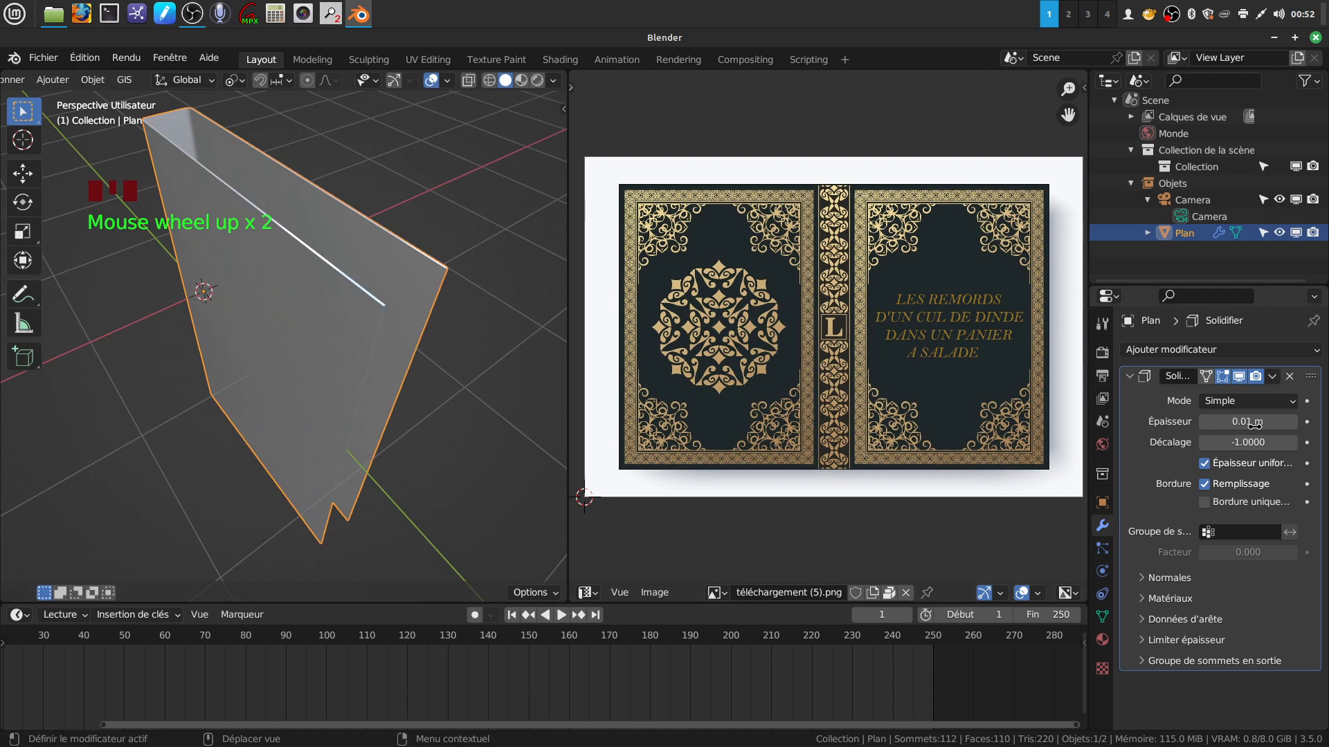
Step: Set the Solidify thickness to -0.02 m and apply the modifier to the cover
left_click_drag(1243, 422, 1214, 422)
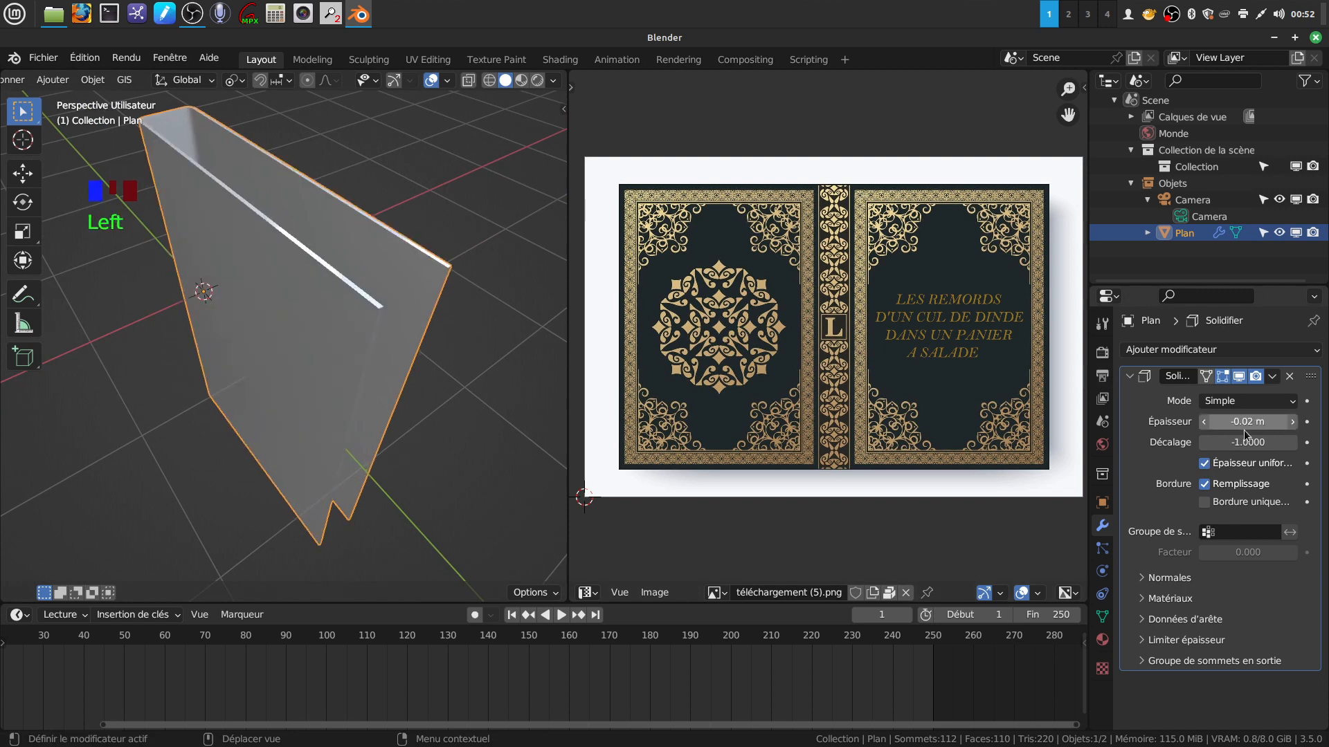
middle_click_drag(365, 330, 500, 327)
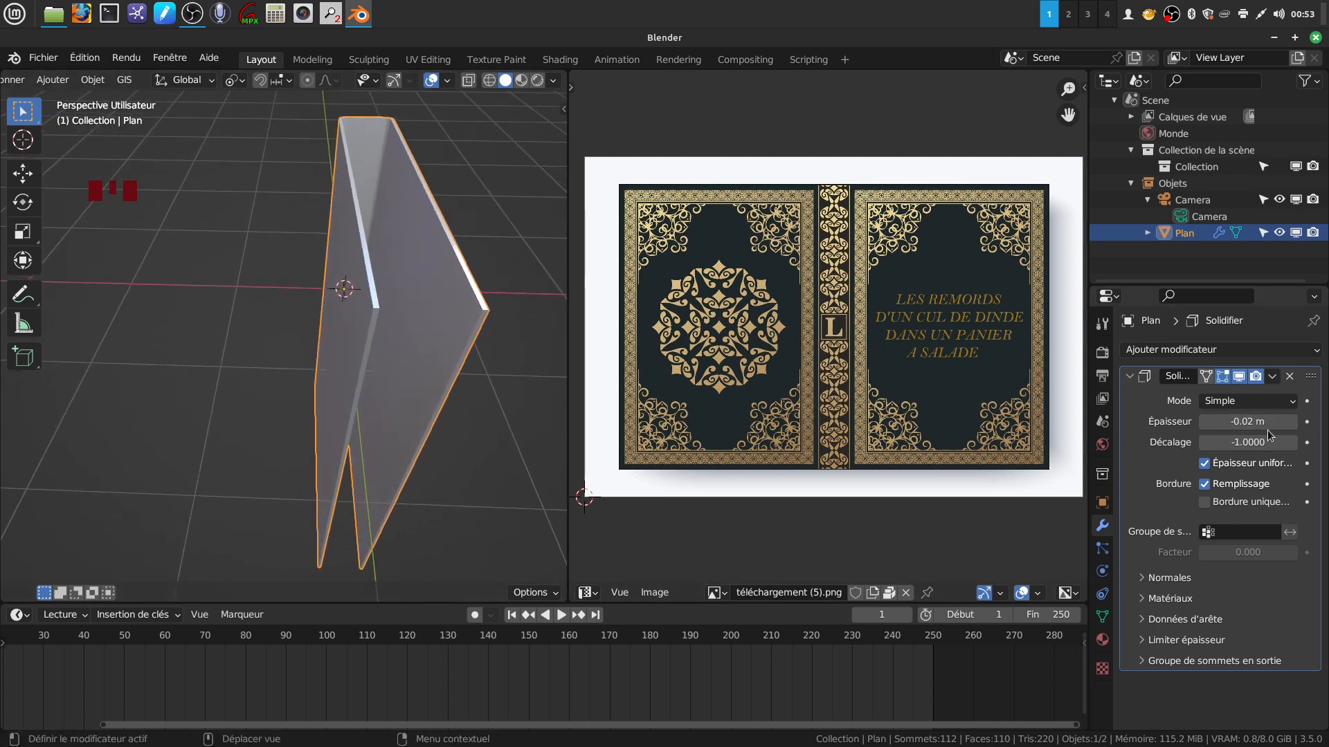
scroll(443, 332, "down", 2)
middle_click_drag(370, 314, 578, 250)
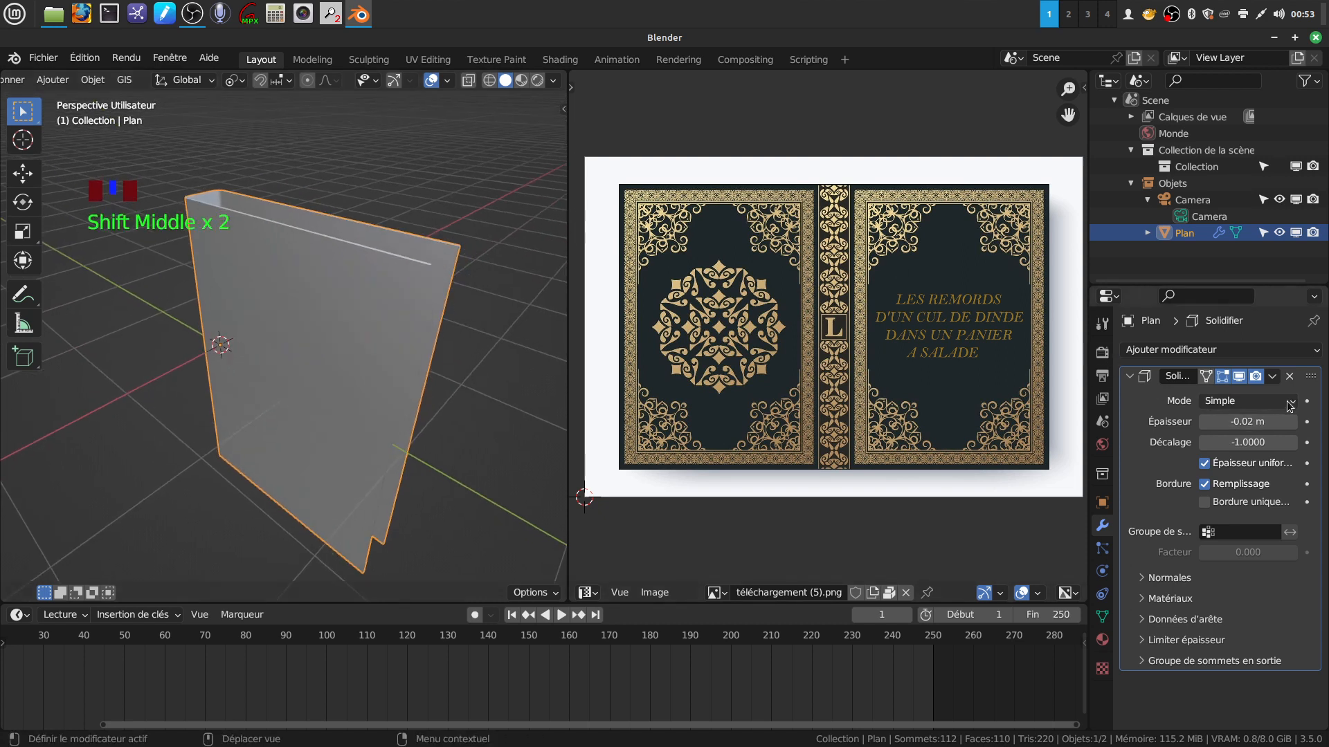
left_click(1274, 376)
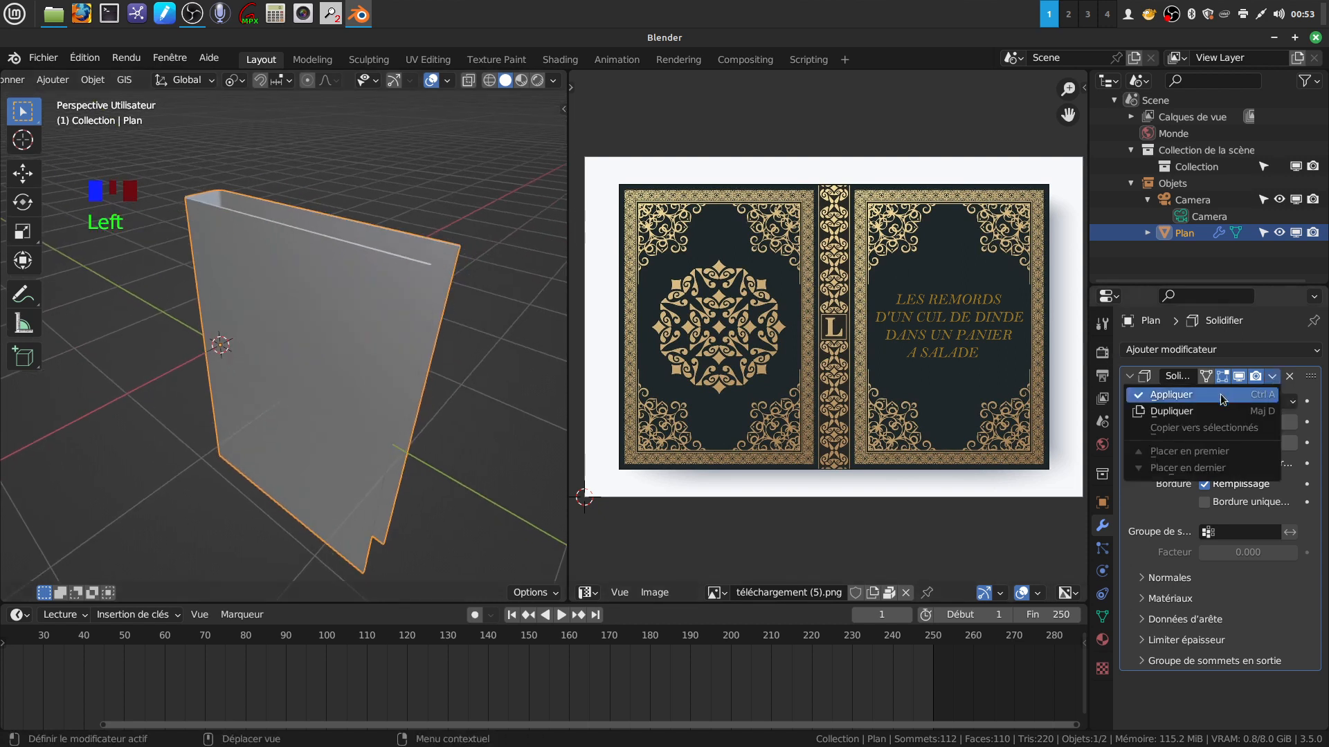
left_click(1219, 393)
Step: Switch to rendered shading, widen the 3D view and check the texture on the thickened cover
mouse_move(478, 137)
middle_mouse_down("shift")
mouse_move(483, 127)
mouse_move(420, 186)
mouse_move(480, 152)
mouse_move(504, 182)
mouse_move(446, 187)
mouse_move(400, 243)
mouse_move(359, 259)
mouse_move(546, 330)
middle_mouse_up("shift")
left_click(538, 80)
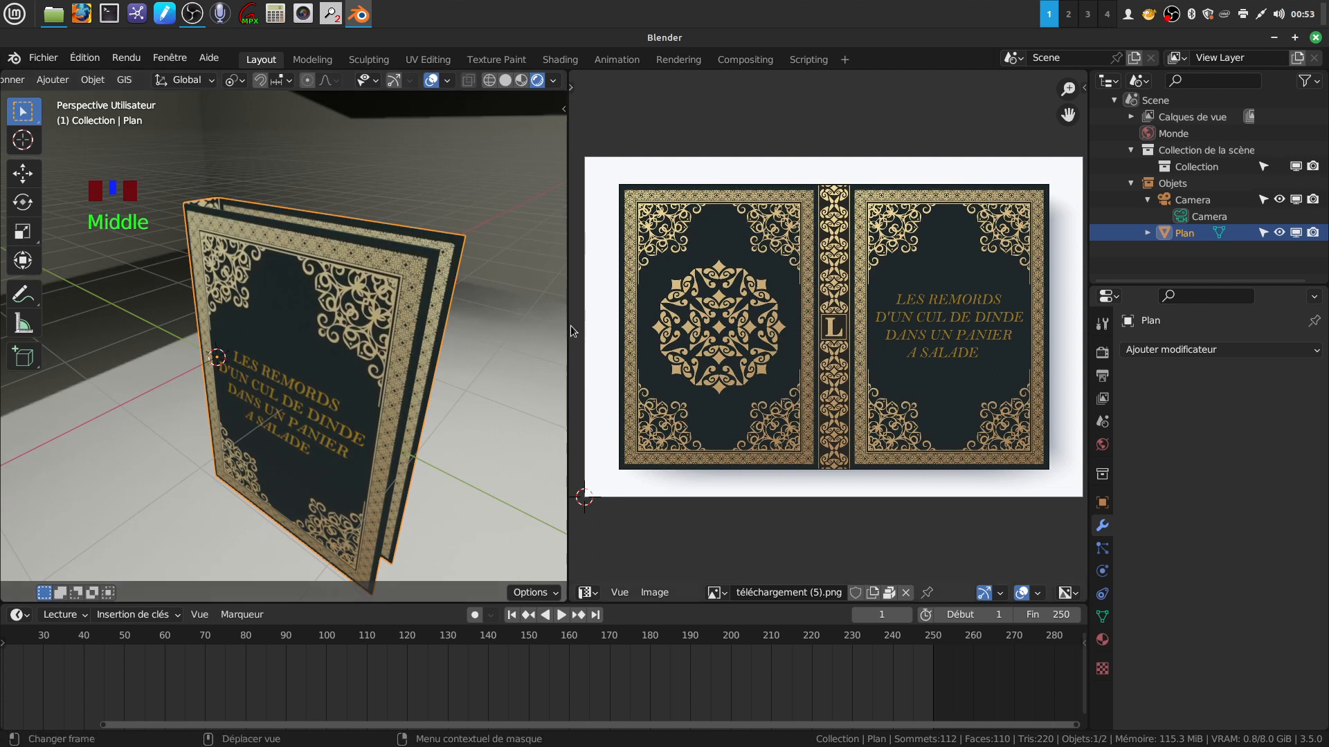
left_click_drag(566, 325, 648, 326)
middle_click_drag(484, 318, 413, 383, "shift")
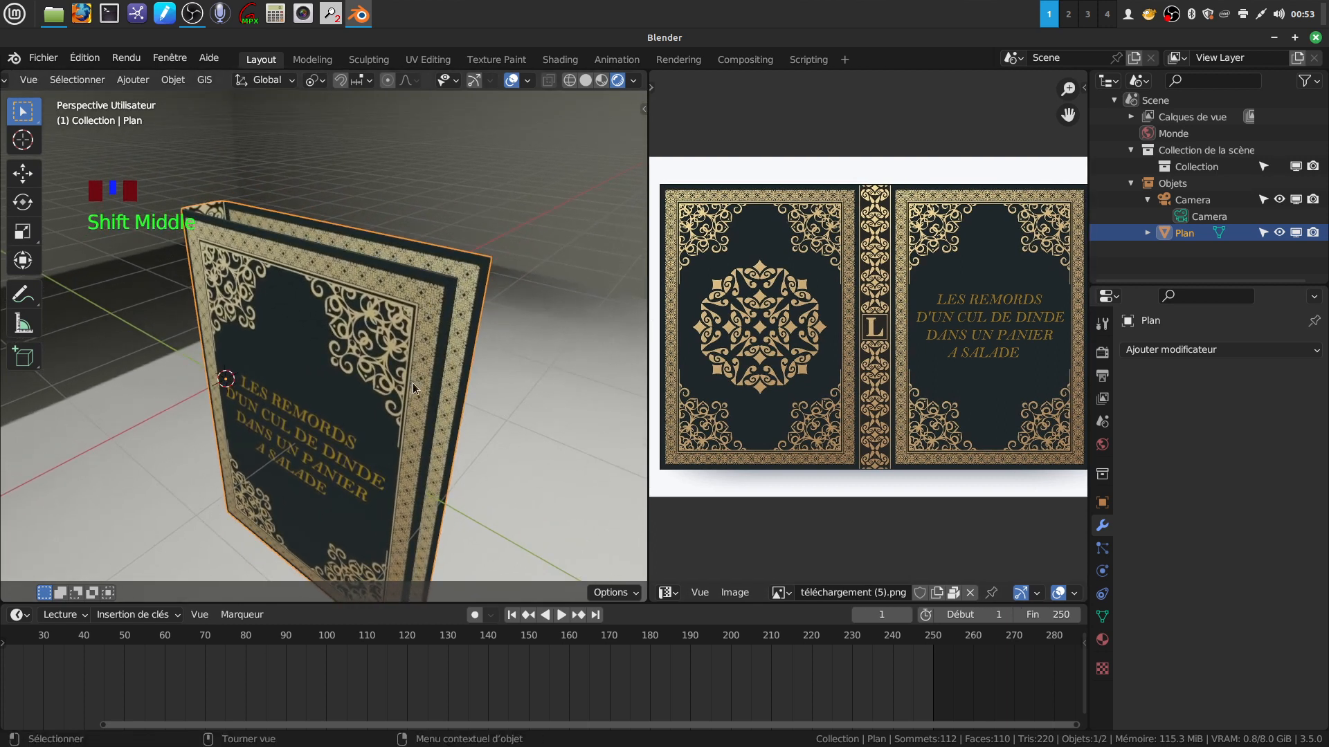
scroll(471, 271, "up", 2)
middle_click_drag(471, 271, 414, 295)
Step: Enter edit mode in solid shading and select the short thickness edges at the upper free corners of both covers
key("Tab")
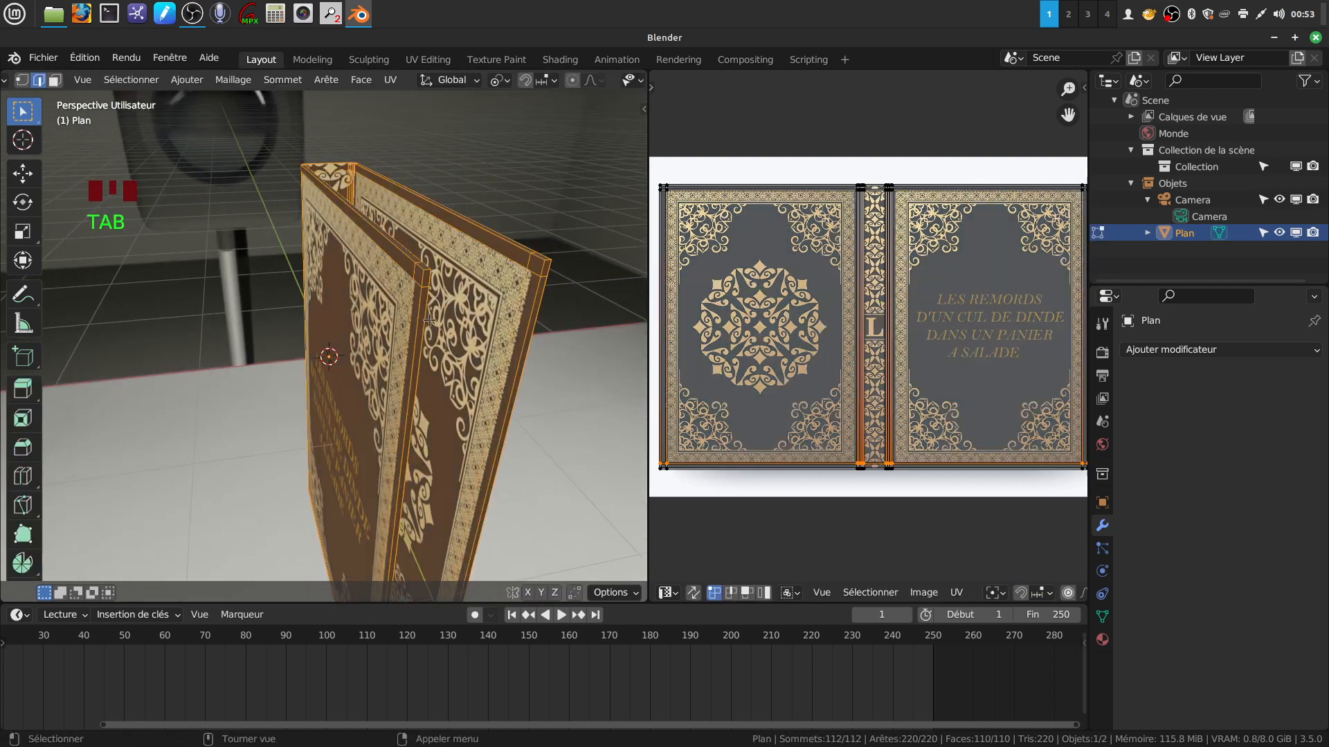
scroll(601, 76, "down", 8)
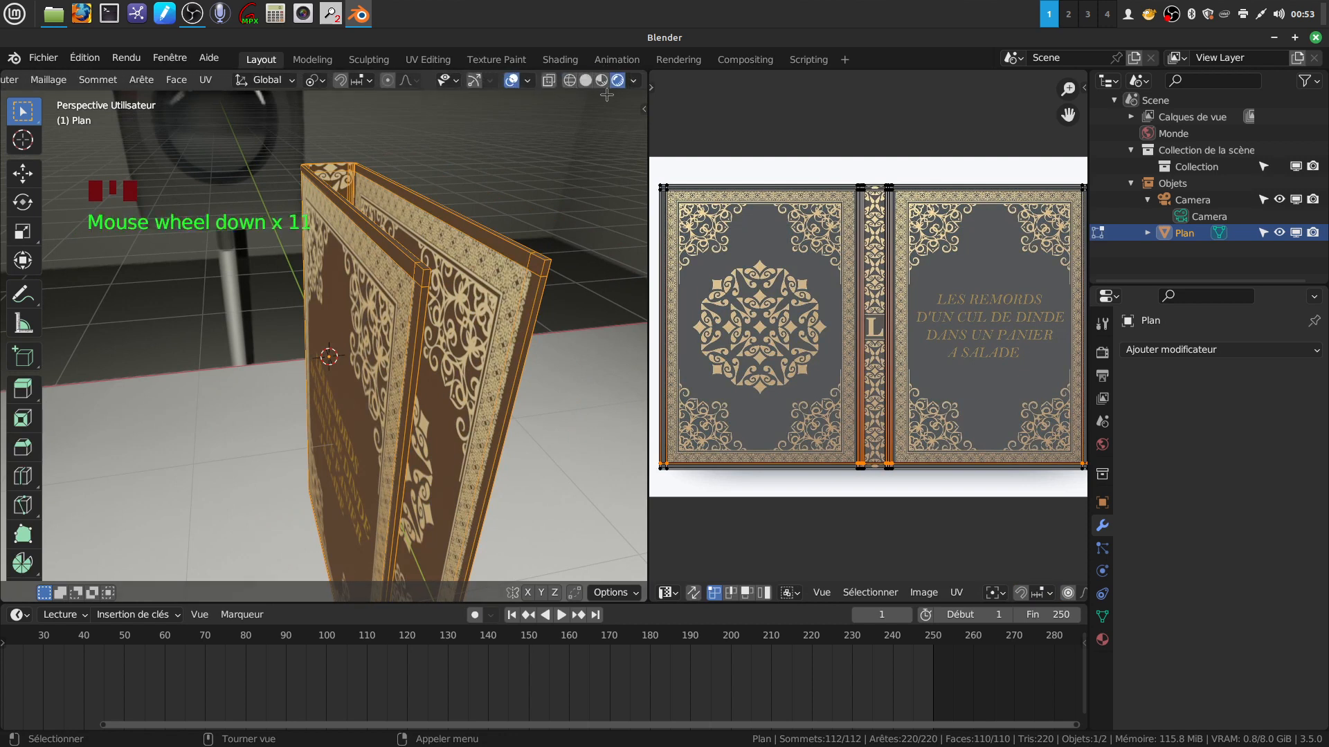
left_click(586, 80)
scroll(415, 277, "up", 1, "shift")
middle_click_drag(443, 263, 414, 237, "shift")
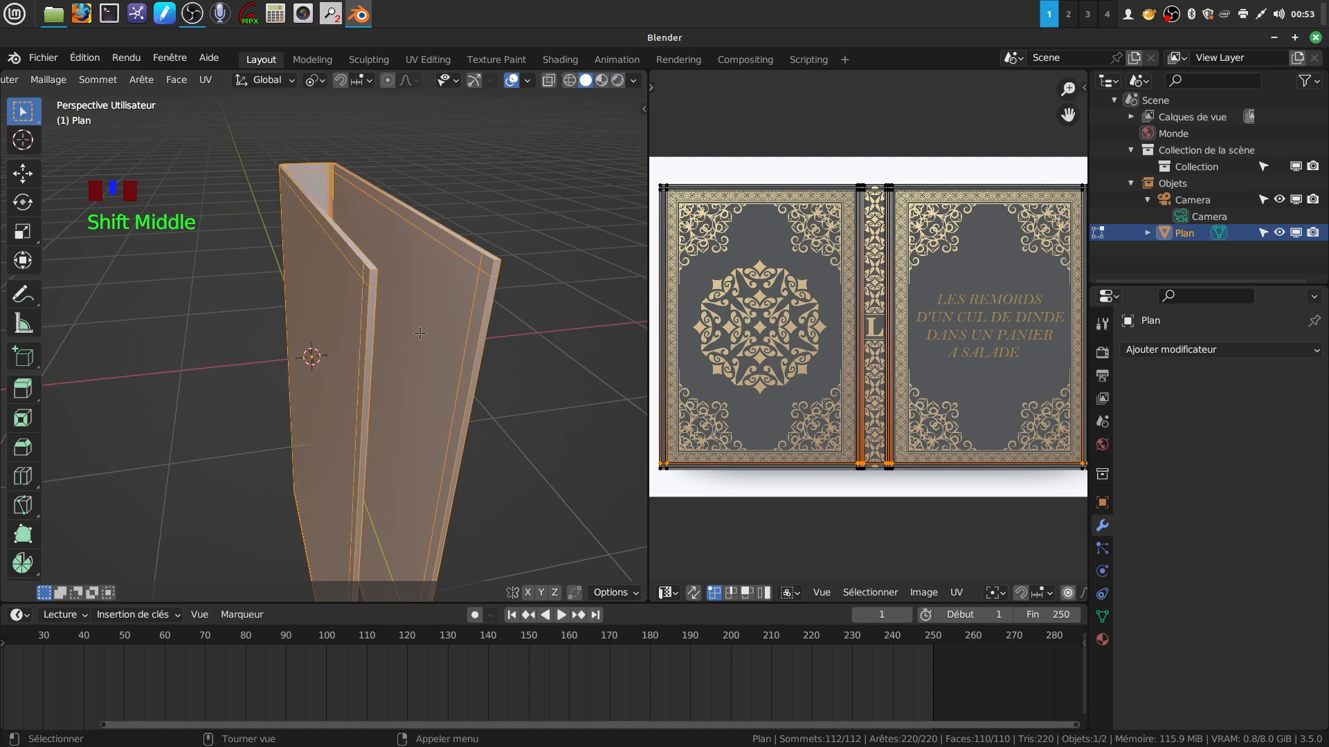
scroll(414, 237, "up", 2)
left_click(475, 209)
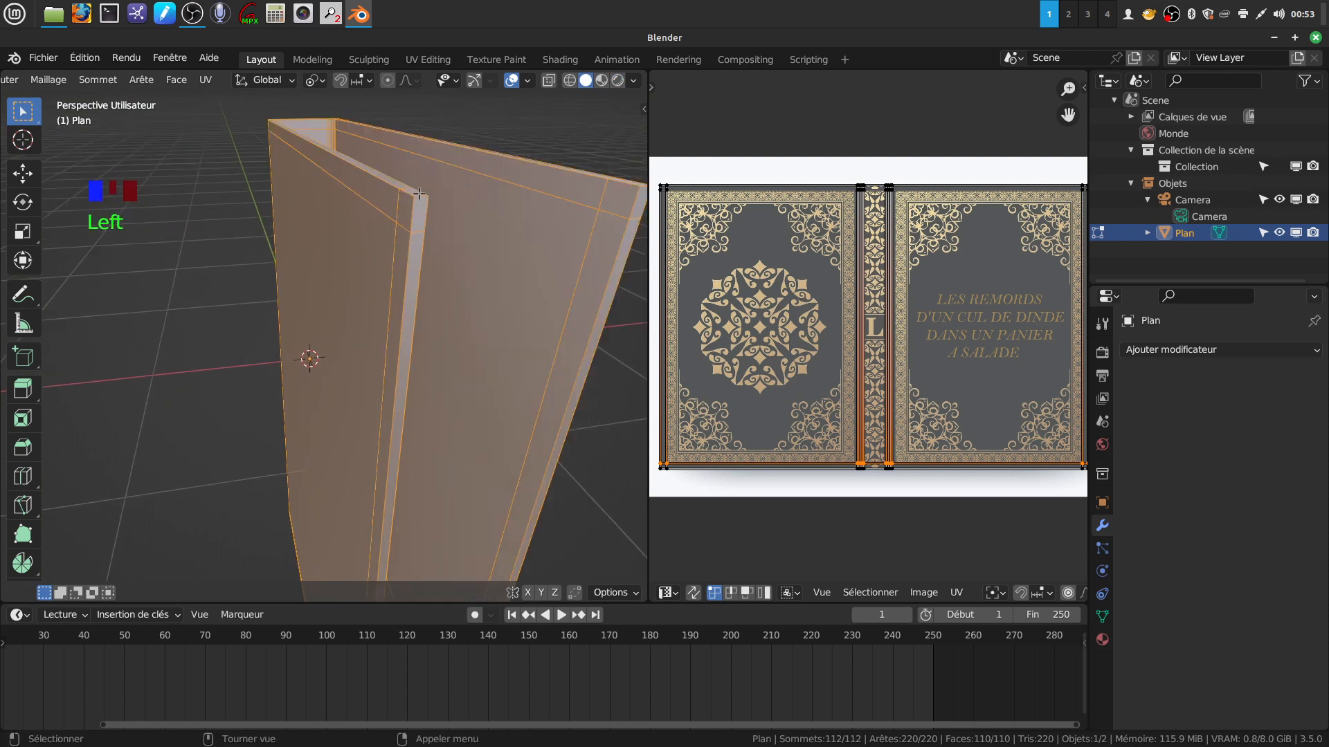
middle_click_drag(532, 210, 434, 221, "shift")
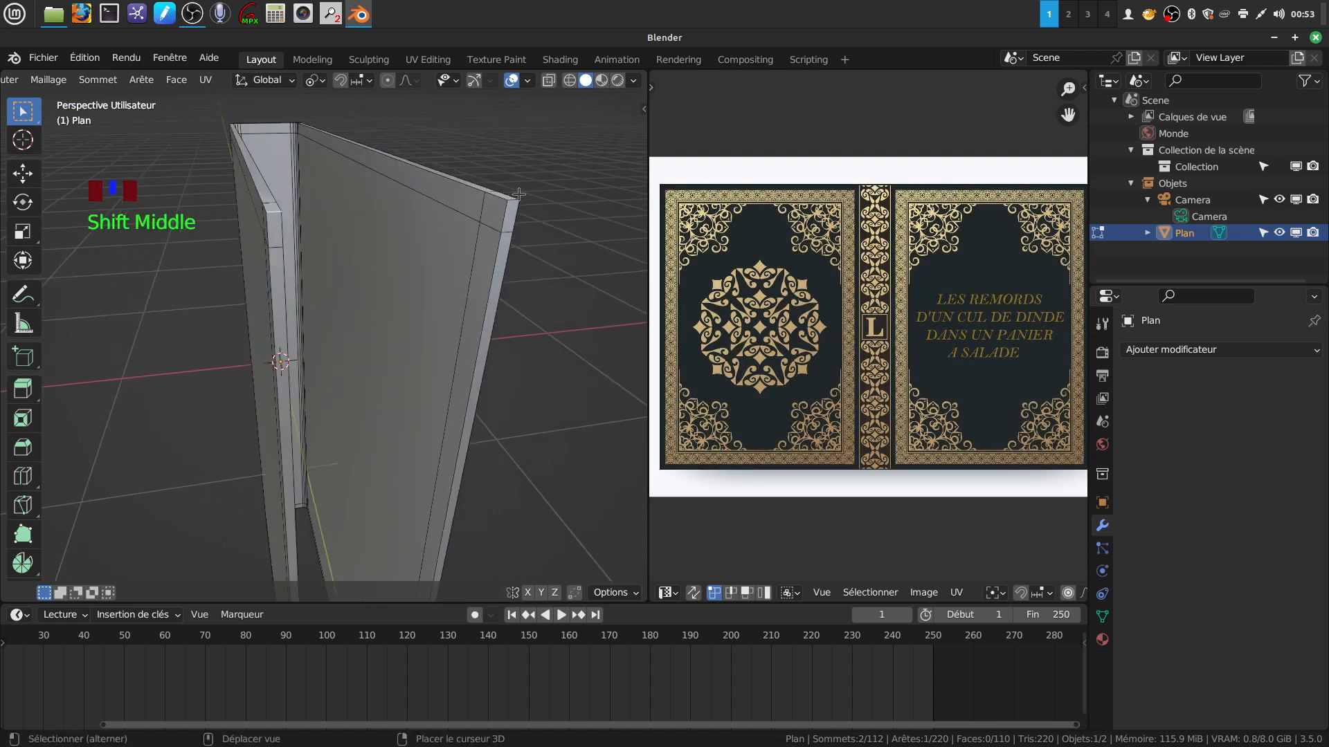
middle_click_drag(507, 276, 391, 188, "shift")
Step: Add the short thickness edges at the lower free corners of both covers to the selection
scroll(443, 291, "down", 6)
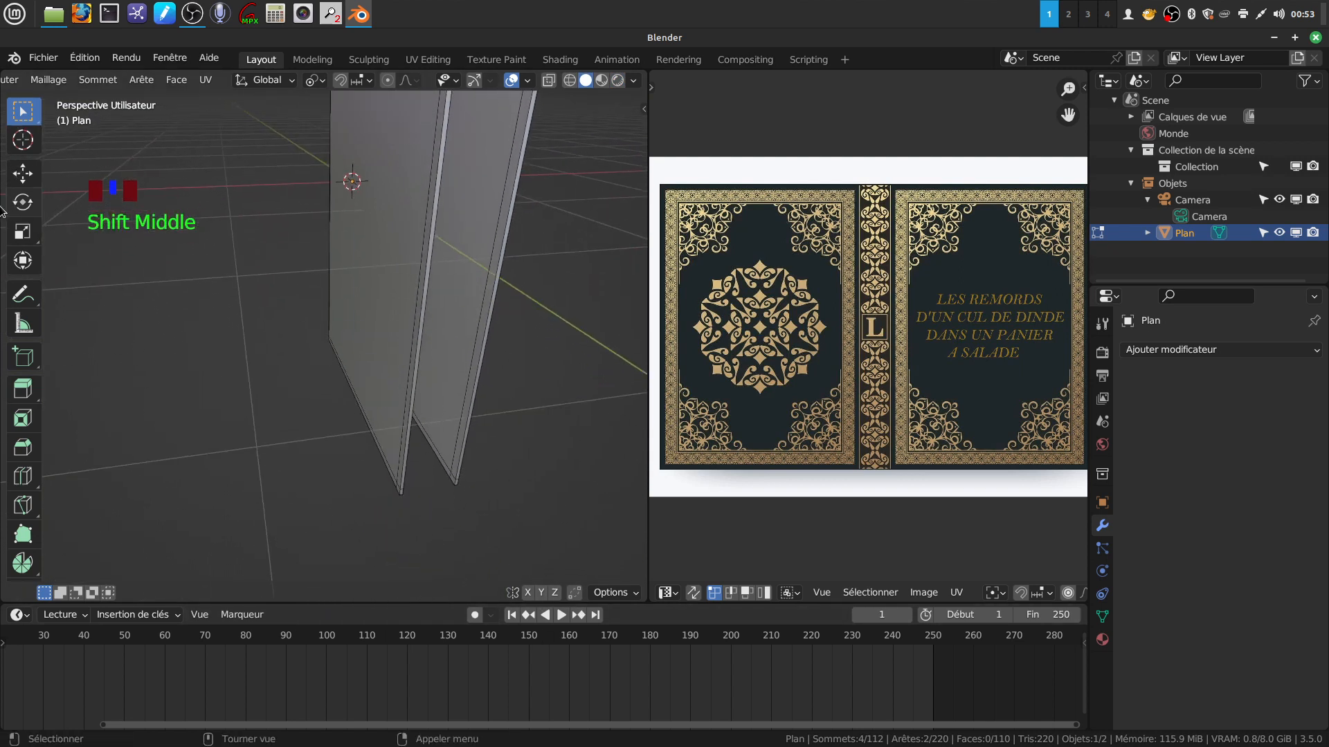
scroll(472, 448, "up", 2)
middle_click_drag(471, 448, 526, 291, "shift")
scroll(543, 297, "up", 1)
scroll(528, 344, "up", 3)
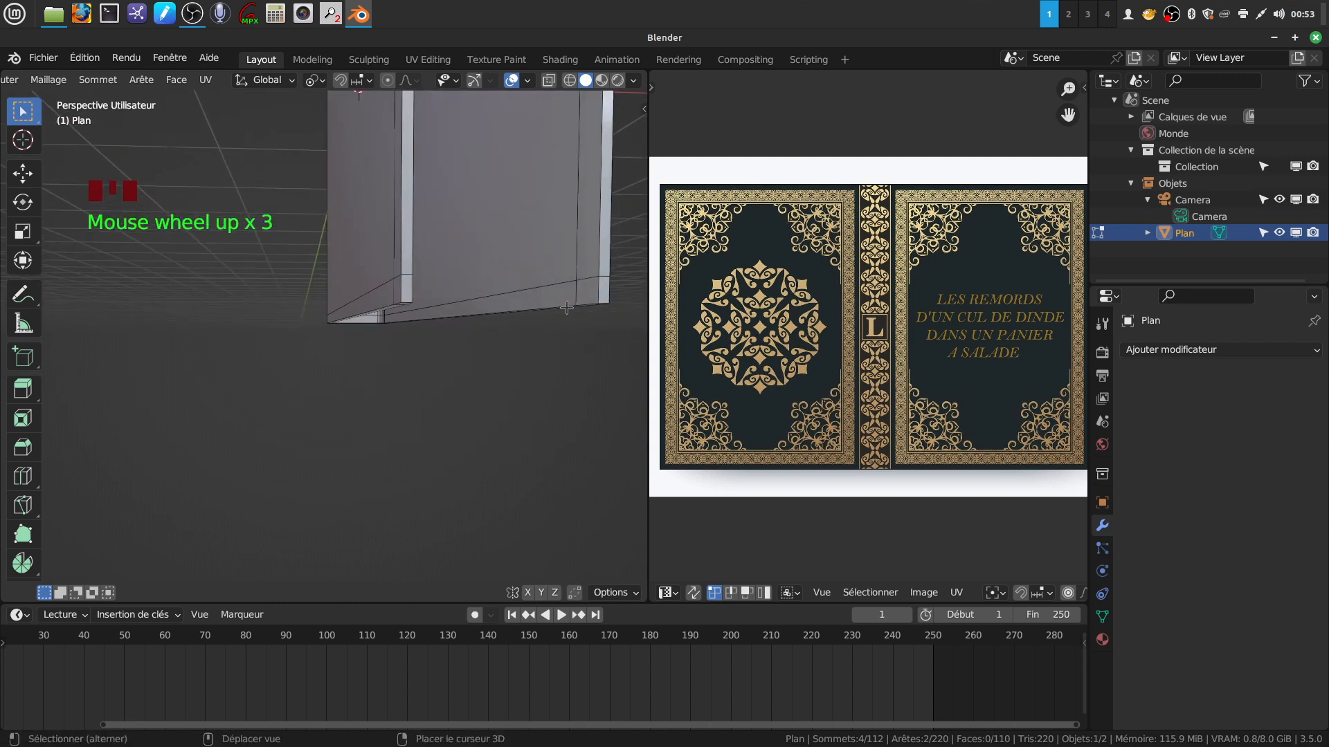
left_click(503, 304, "shift")
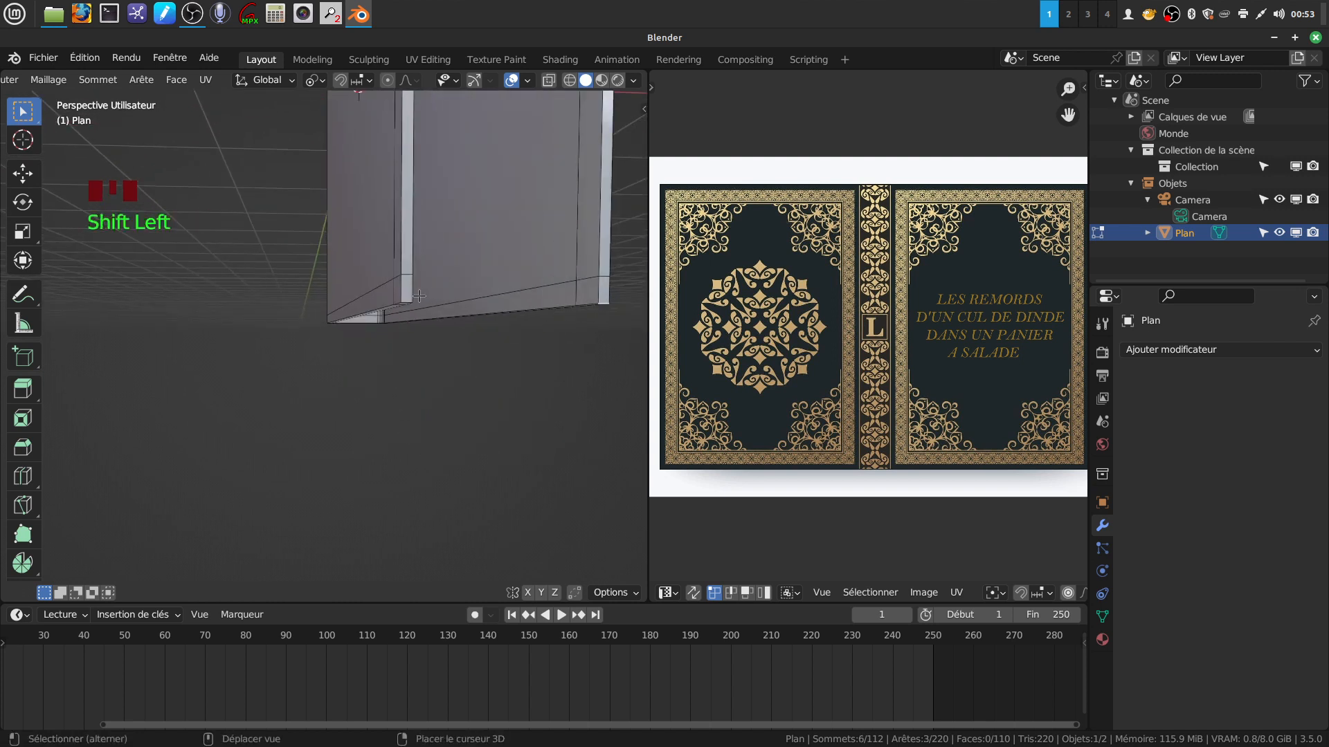
Step: Bevel the selected cover corner edges with 4 segments to round the corners slightly
middle_click_drag(514, 352, 476, 353)
scroll(465, 358, "up", 1)
key("ctrl+b")
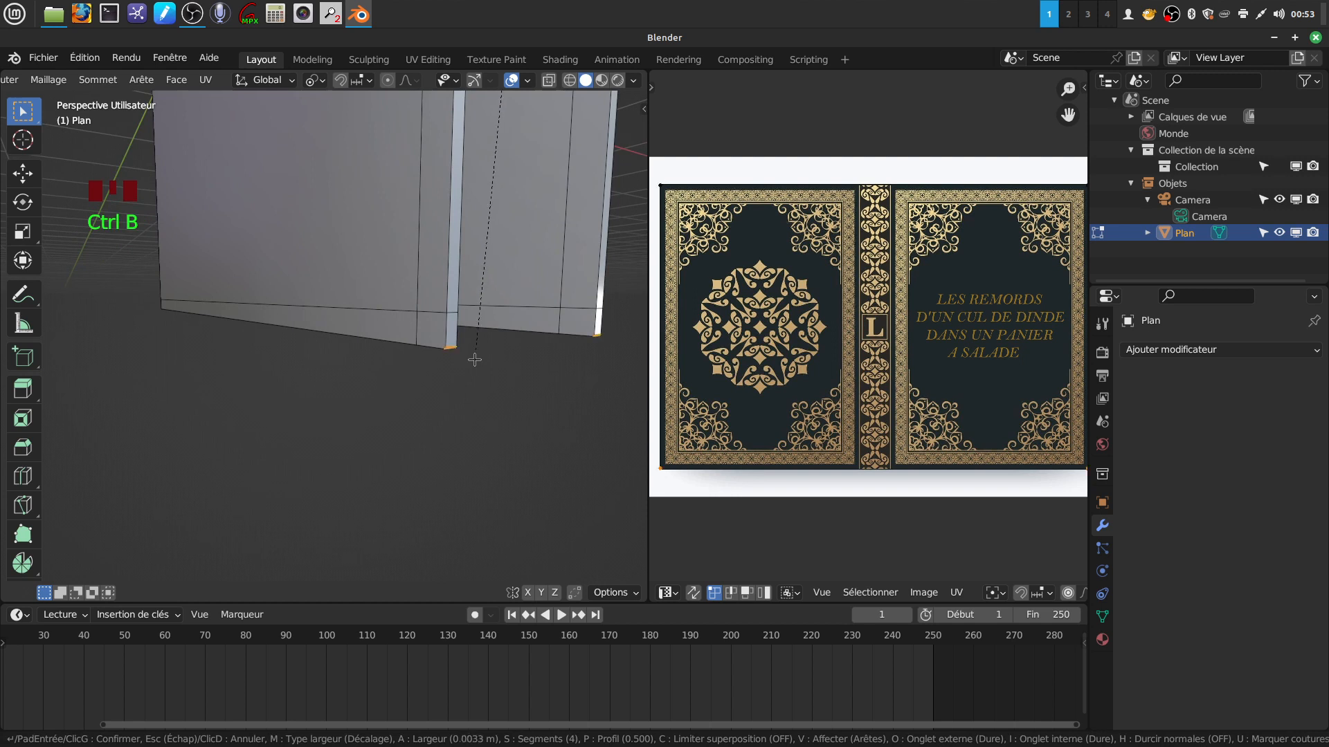
left_click(470, 364)
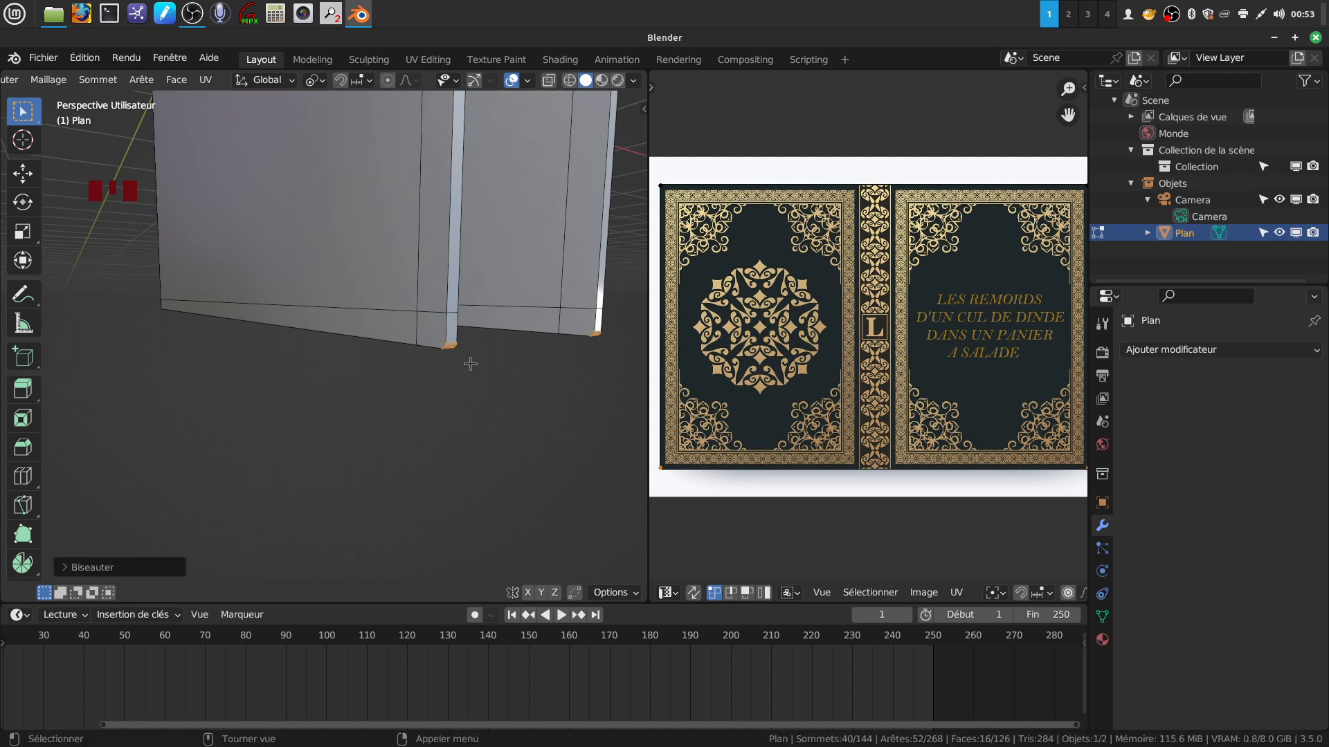
Step: Select the edge loops bordering the thickness rim along the free sides and underside of both covers
middle_click_drag(459, 300, 422, 322)
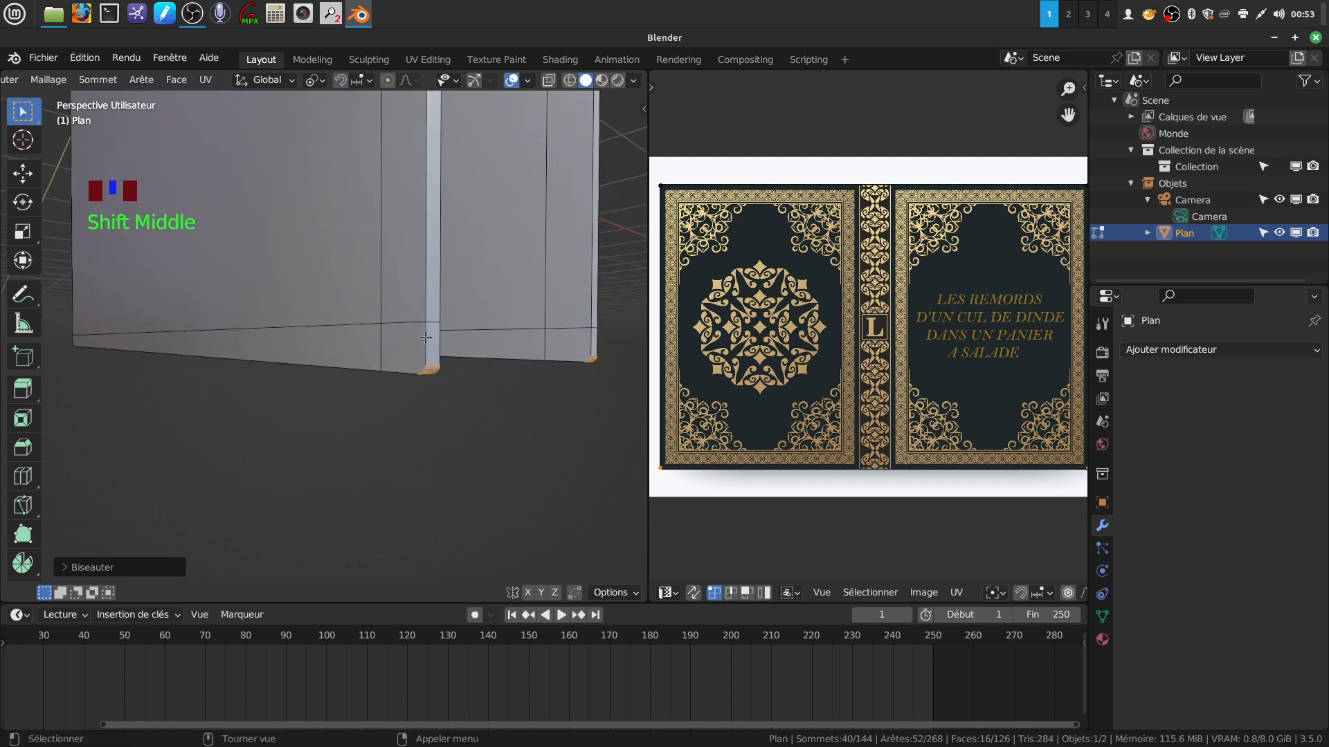
left_click(429, 335, "alt")
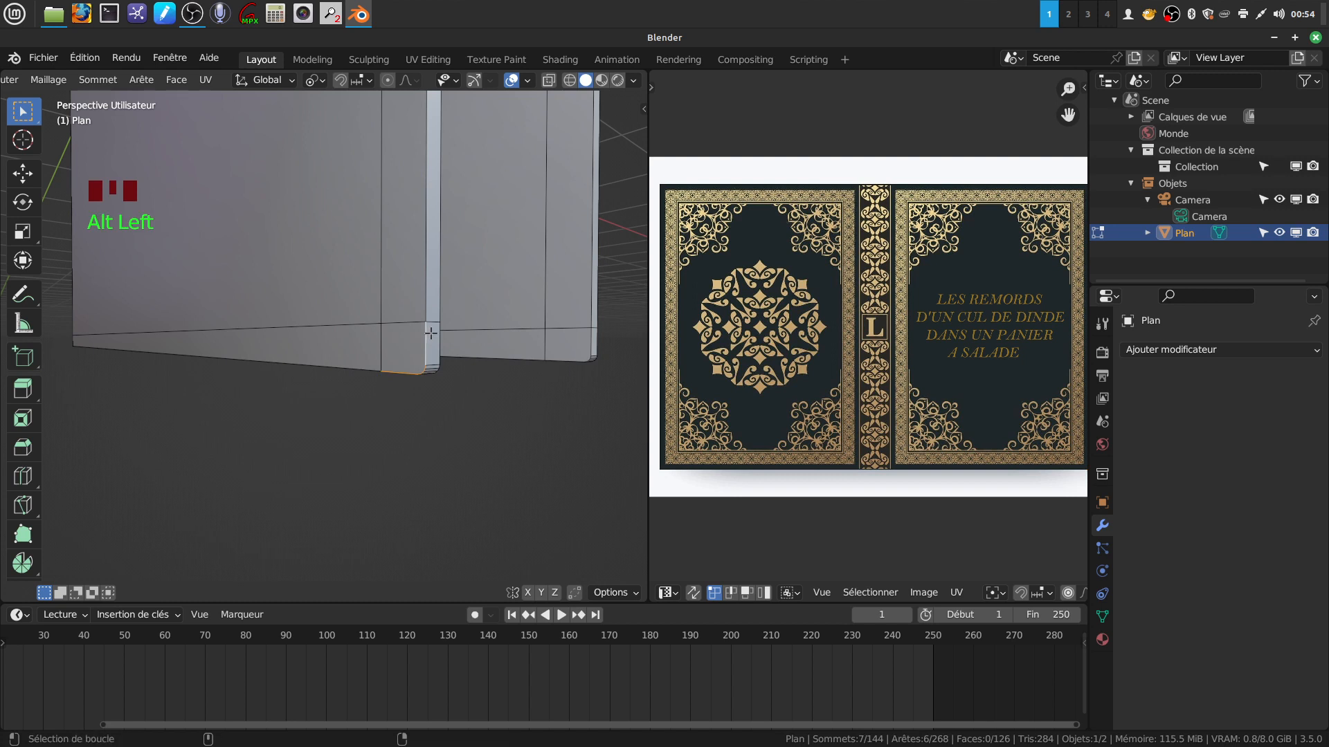
left_click(588, 346, "alt+shift")
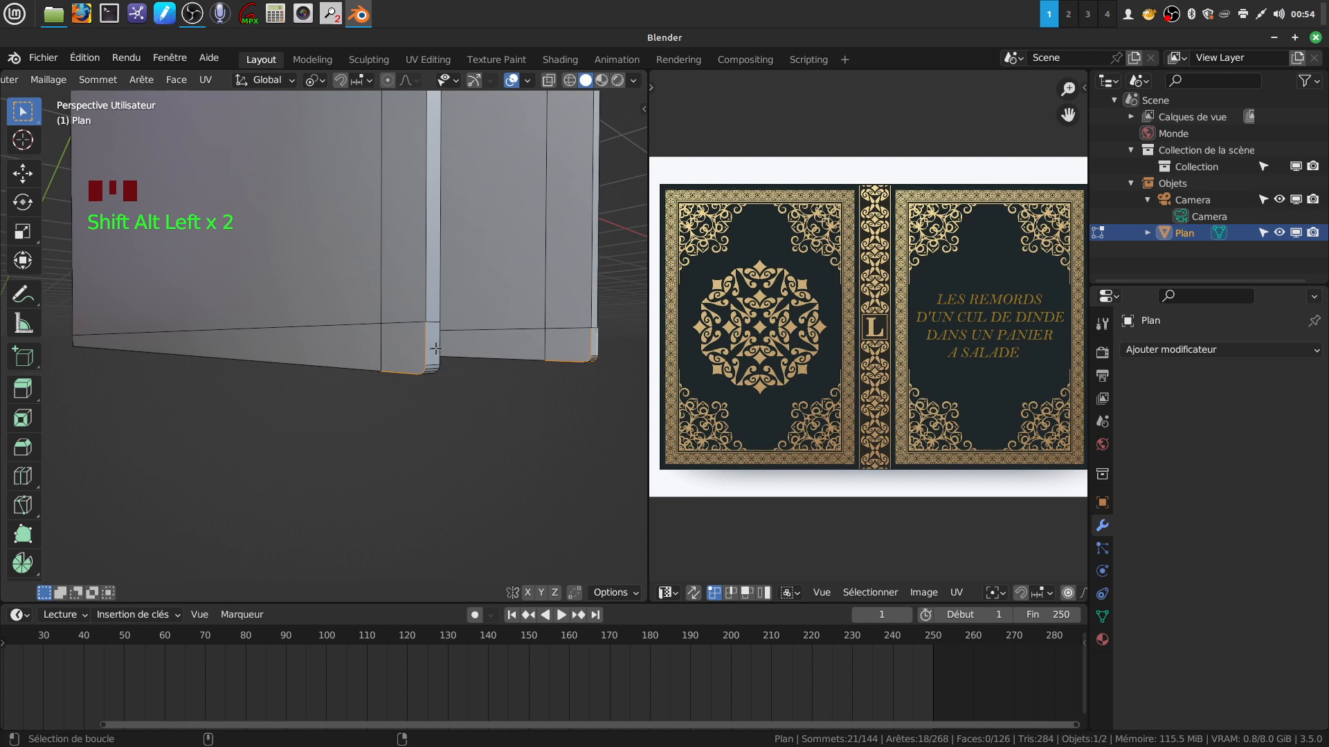
left_click(429, 299, "alt+shift")
left_click(438, 300, "alt+shift")
left_click(585, 310, "alt+shift")
left_click(582, 314, "alt+shift")
left_click(347, 364, "alt+shift")
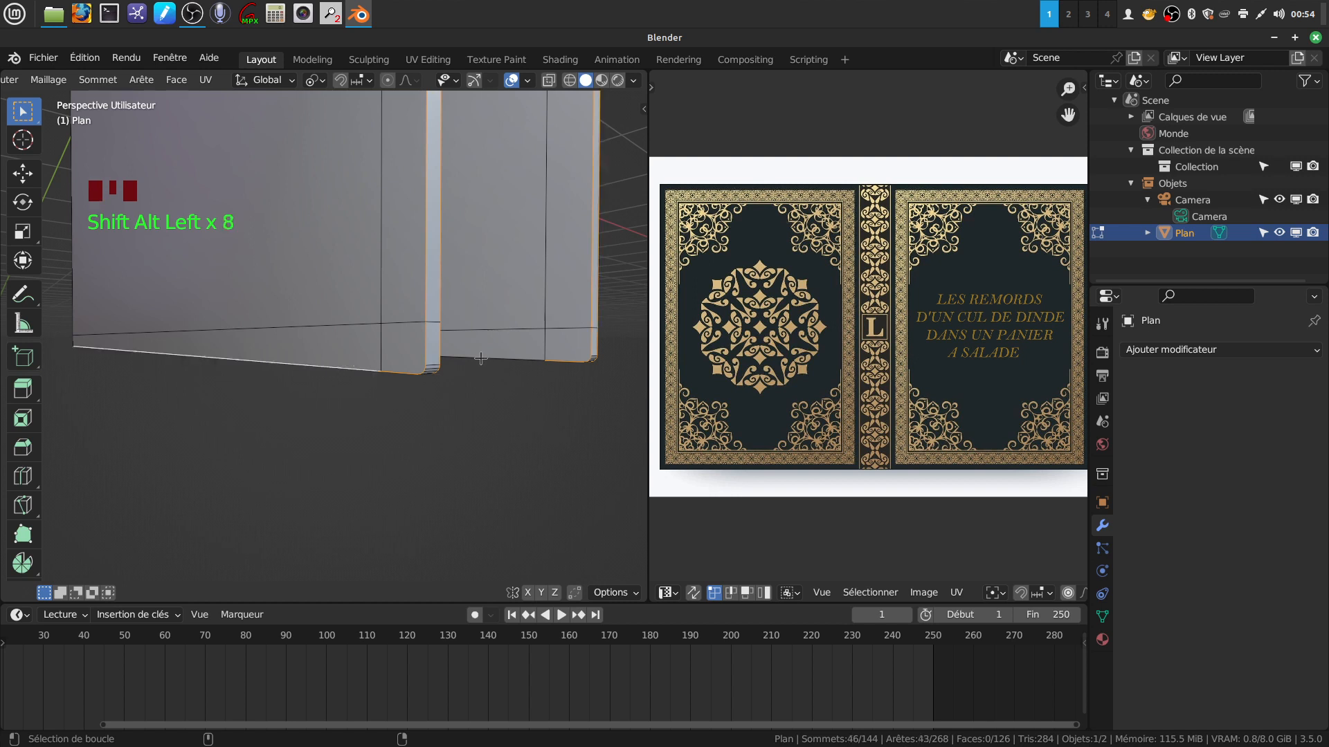
left_click(483, 357, "alt+shift")
middle_click_drag(482, 356, 412, 414)
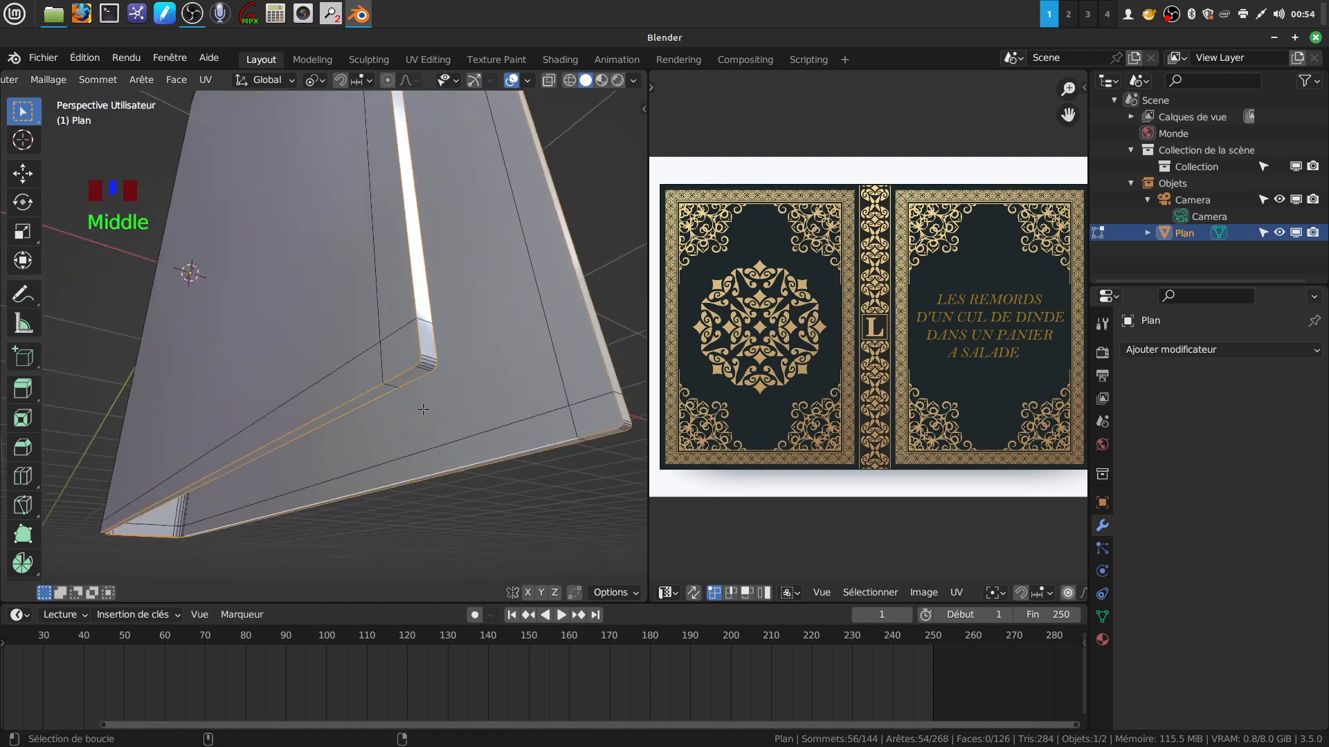
Step: Add the edge loops bordering the rim along the upper side of both covers to the selection
scroll(423, 409, "down", 3)
middle_click_drag(429, 363, 56, 276)
scroll(128, 312, "down", 7)
middle_click_drag(122, 309, 330, 416, "shift")
scroll(384, 249, "up", 2)
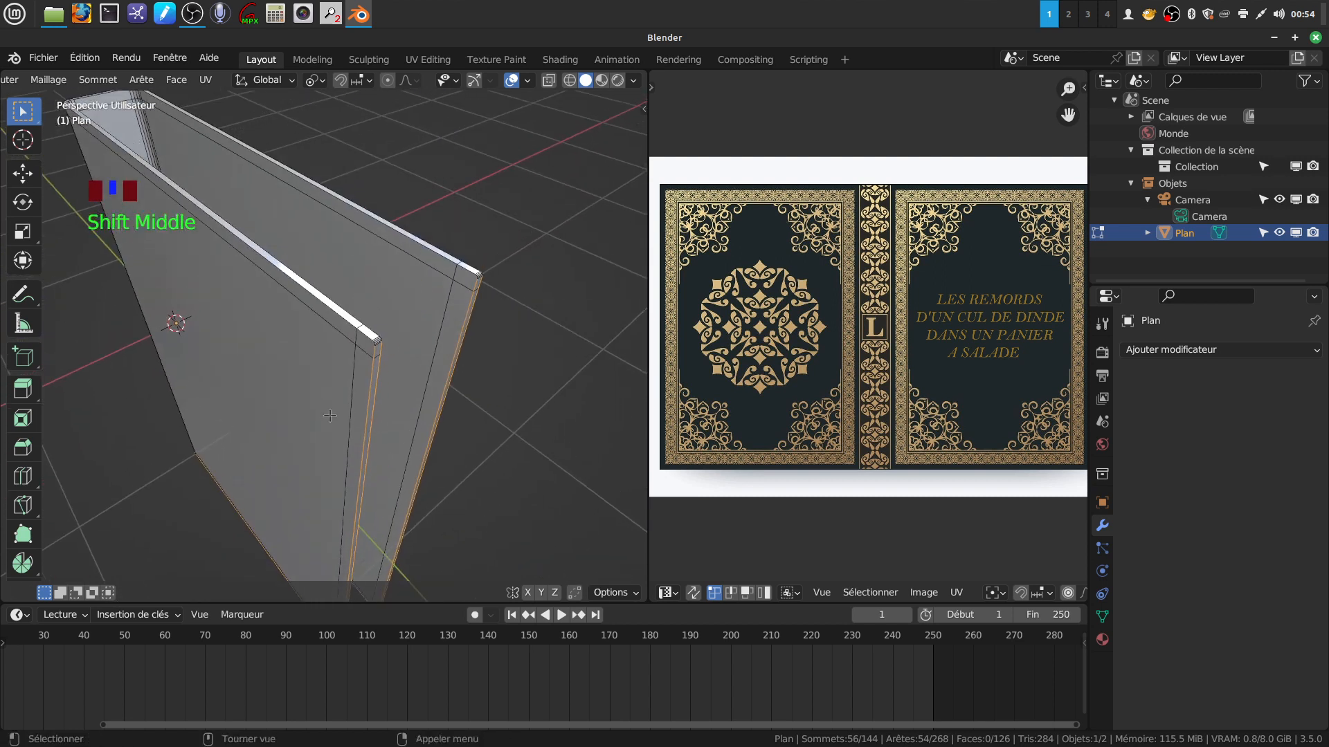
scroll(330, 416, "up", 3)
left_click(427, 319, "alt+shift")
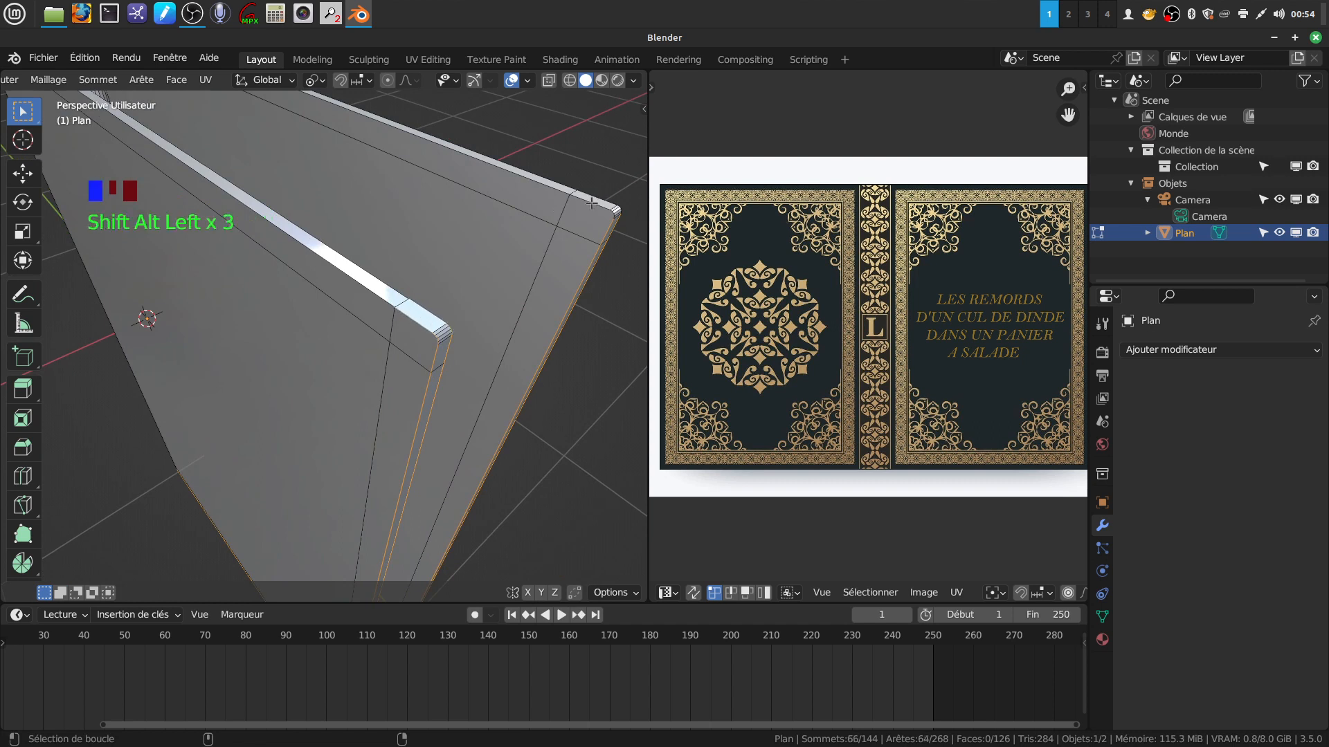
left_click(552, 182, "alt+shift")
left_click(547, 183, "alt+shift")
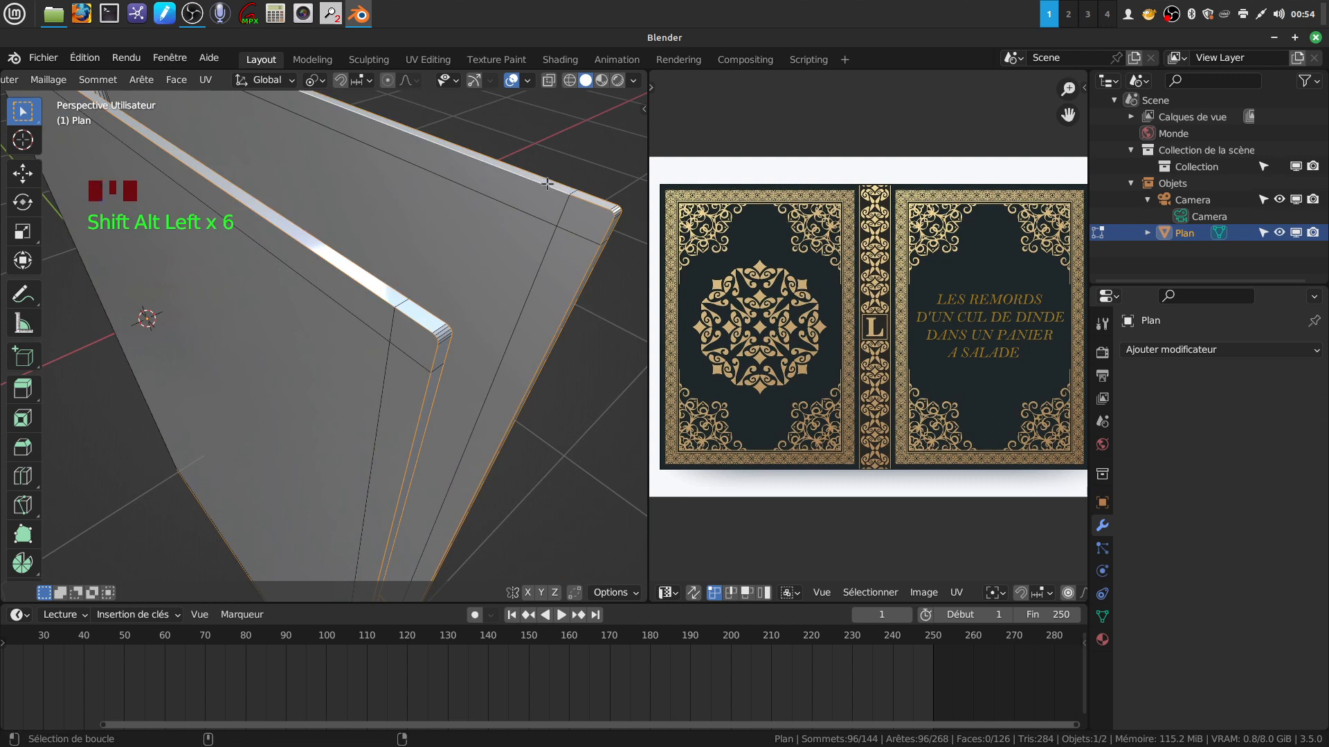
Step: Bevel the selected rim edge loops by about 0.0035 m with 3 segments
scroll(451, 266, "down", 3)
middle_click_drag(449, 277, 392, 306)
scroll(410, 282, "up", 3)
scroll(387, 312, "up", 1)
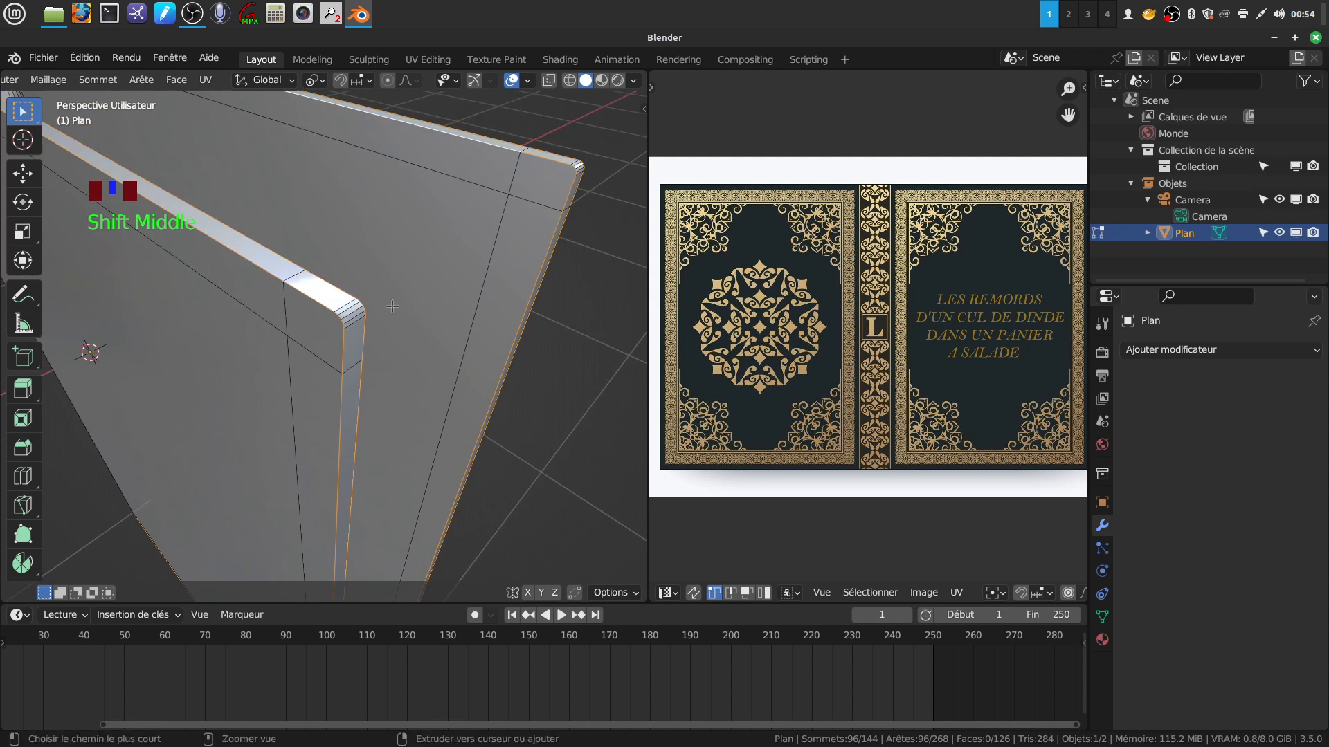
key("ctrl+b")
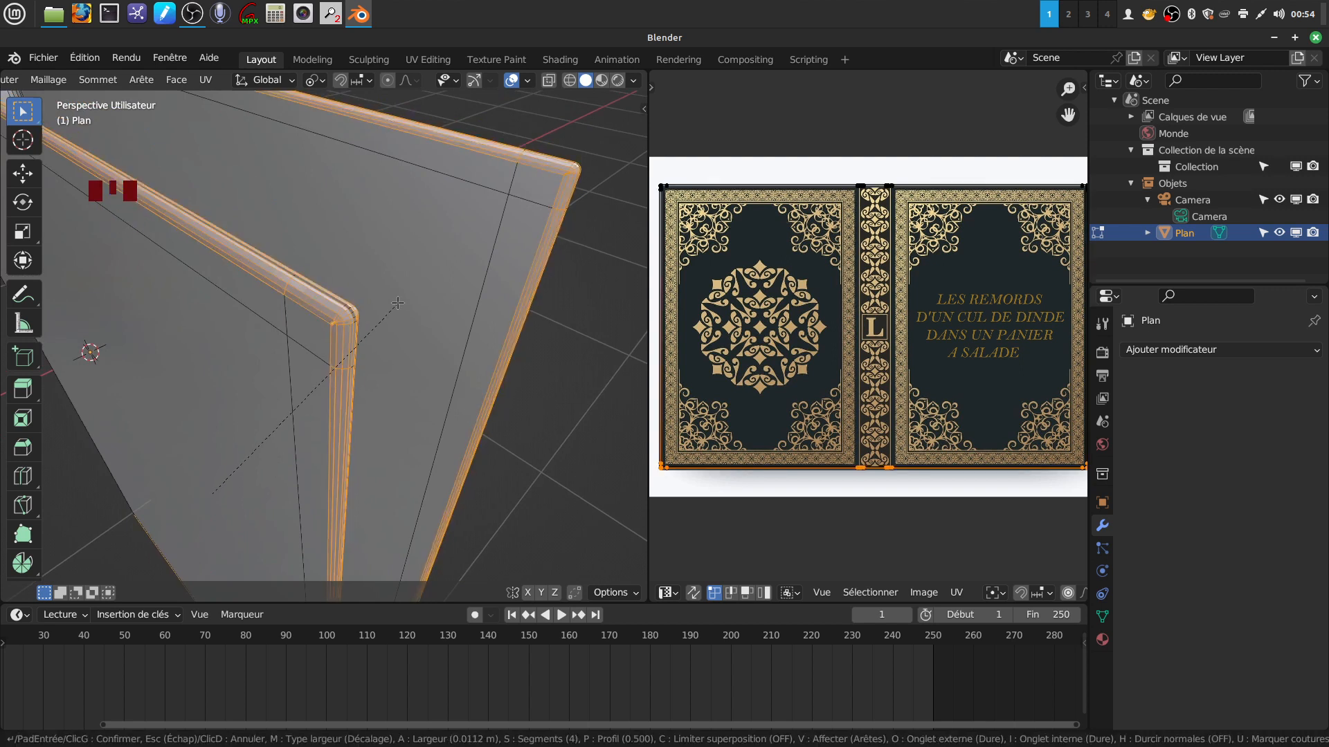
scroll(398, 306, "down", 1)
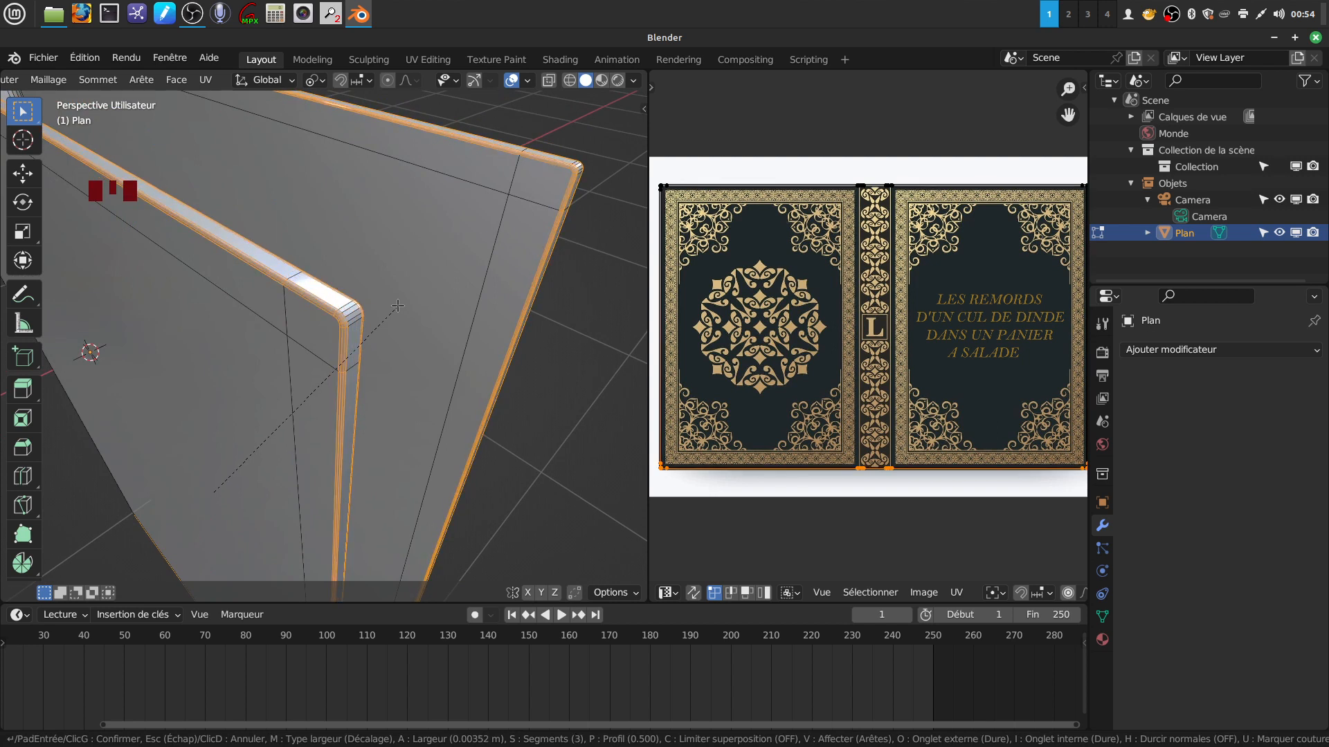
left_click(398, 306)
scroll(398, 306, "down", 2)
middle_click_drag(400, 308, 423, 310)
scroll(434, 307, "down", 2)
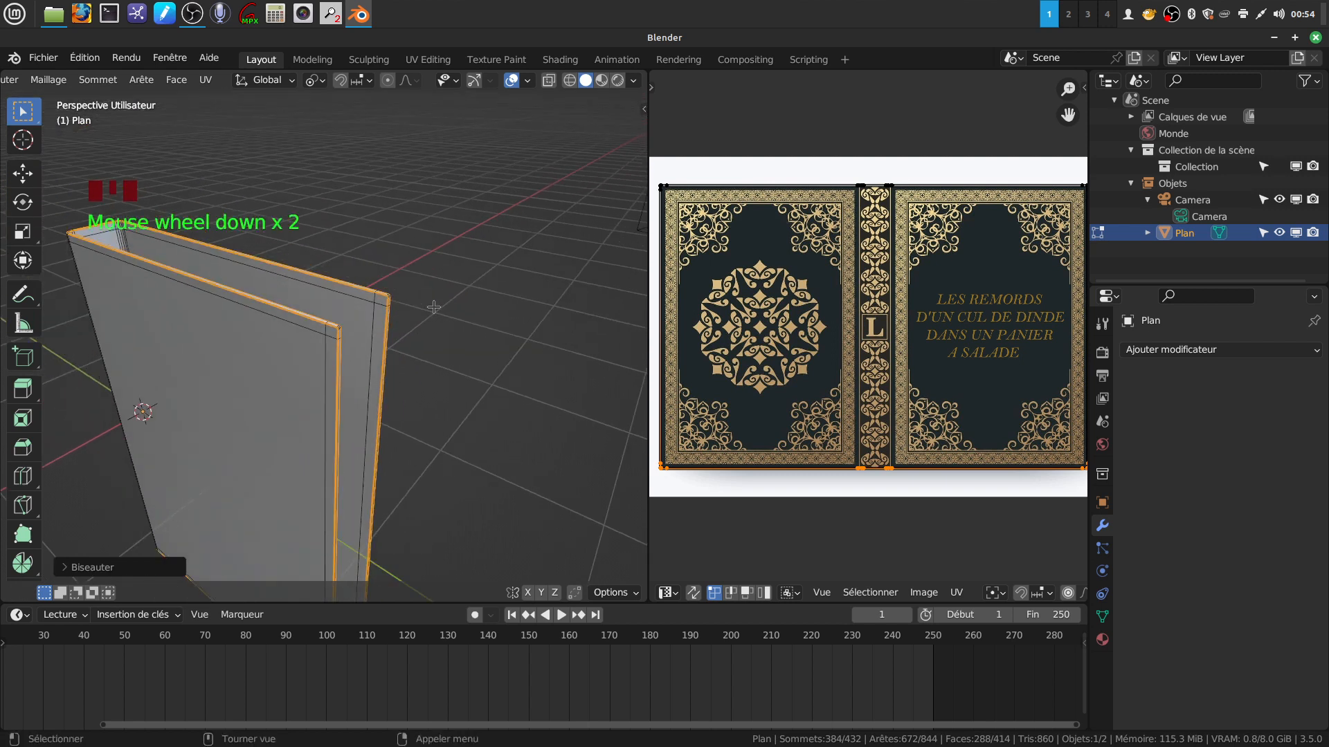
Step: Check the bevelled cover in rendered shading from object mode, and return to edit mode with solid shading
key("Tab")
left_click(614, 81)
mouse_move(571, 107)
middle_mouse_down()
mouse_move(417, 218)
mouse_move(464, 202)
mouse_move(376, 277)
mouse_move(345, 263)
mouse_move(361, 241)
mouse_move(316, 344)
mouse_move(344, 297)
mouse_move(317, 291)
mouse_move(359, 279)
middle_mouse_up()
scroll(361, 241, "down", 2)
scroll(316, 344, "up", 2)
key("Tab")
scroll(578, 85, "down", 5)
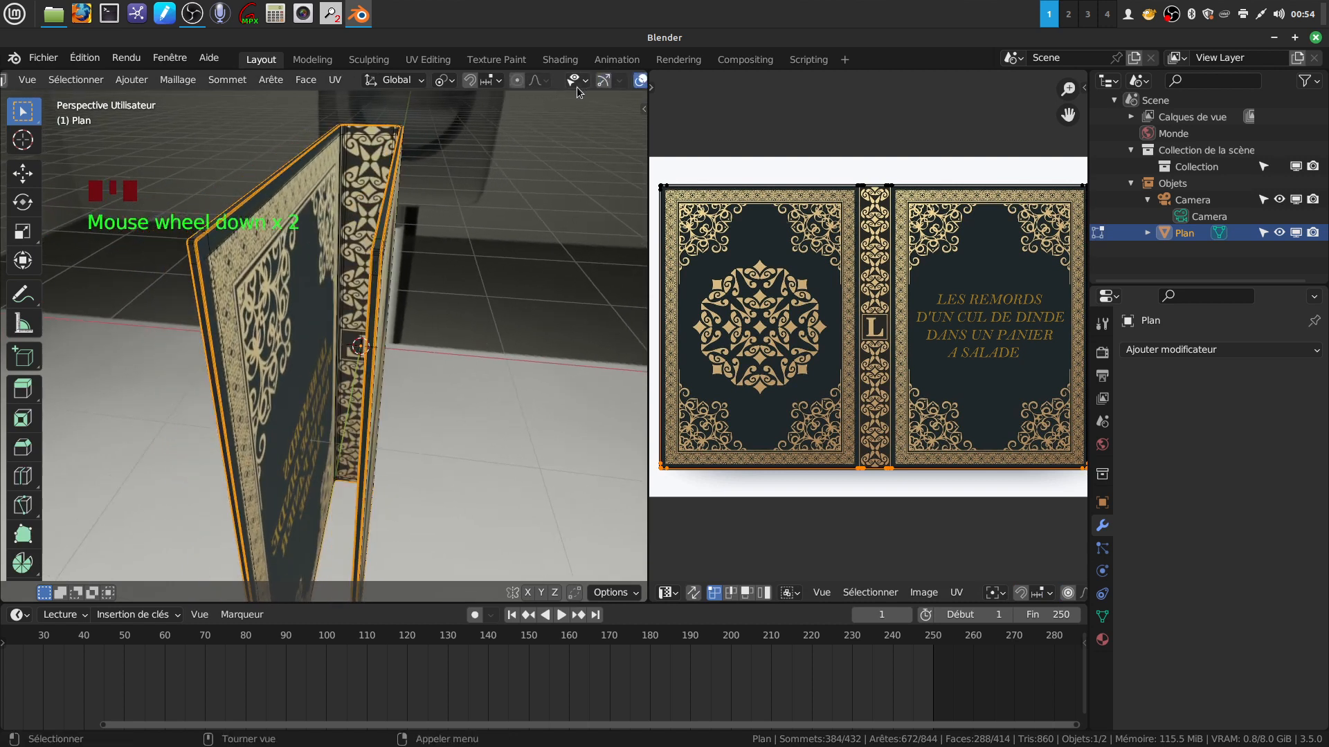
left_click(585, 81)
scroll(389, 286, "up", 4)
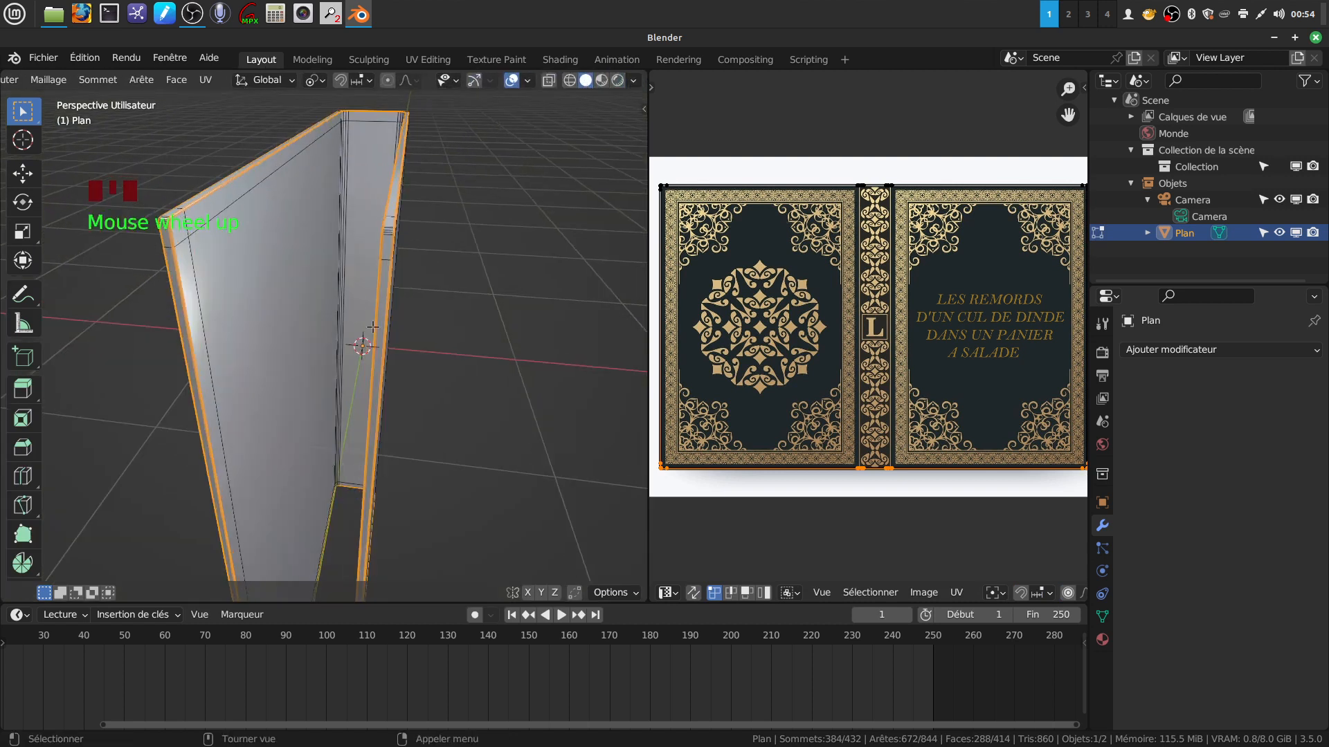
scroll(390, 286, "down", 2)
middle_click_drag(364, 295, 357, 304)
scroll(359, 320, "up", 1)
key("alt+a")
key("c")
left_click(350, 290)
right_click(350, 291)
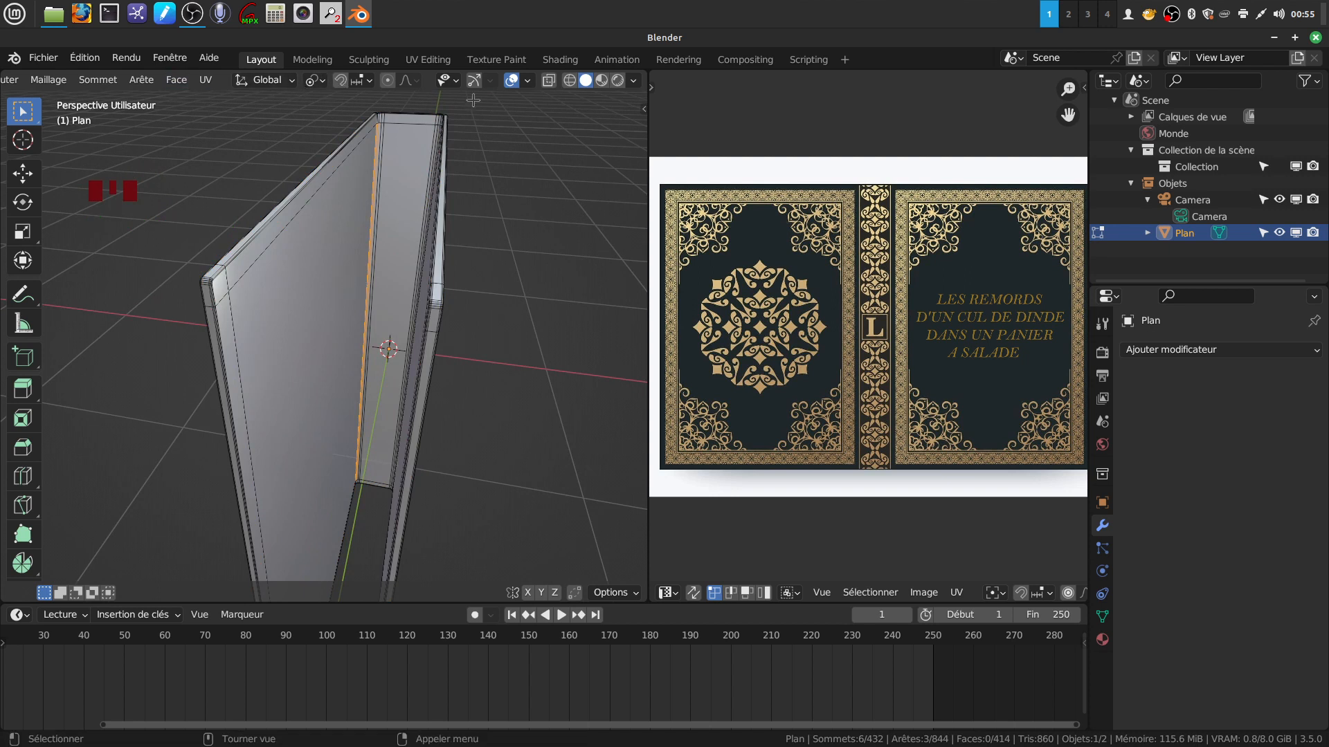
scroll(159, 146, "down", 1)
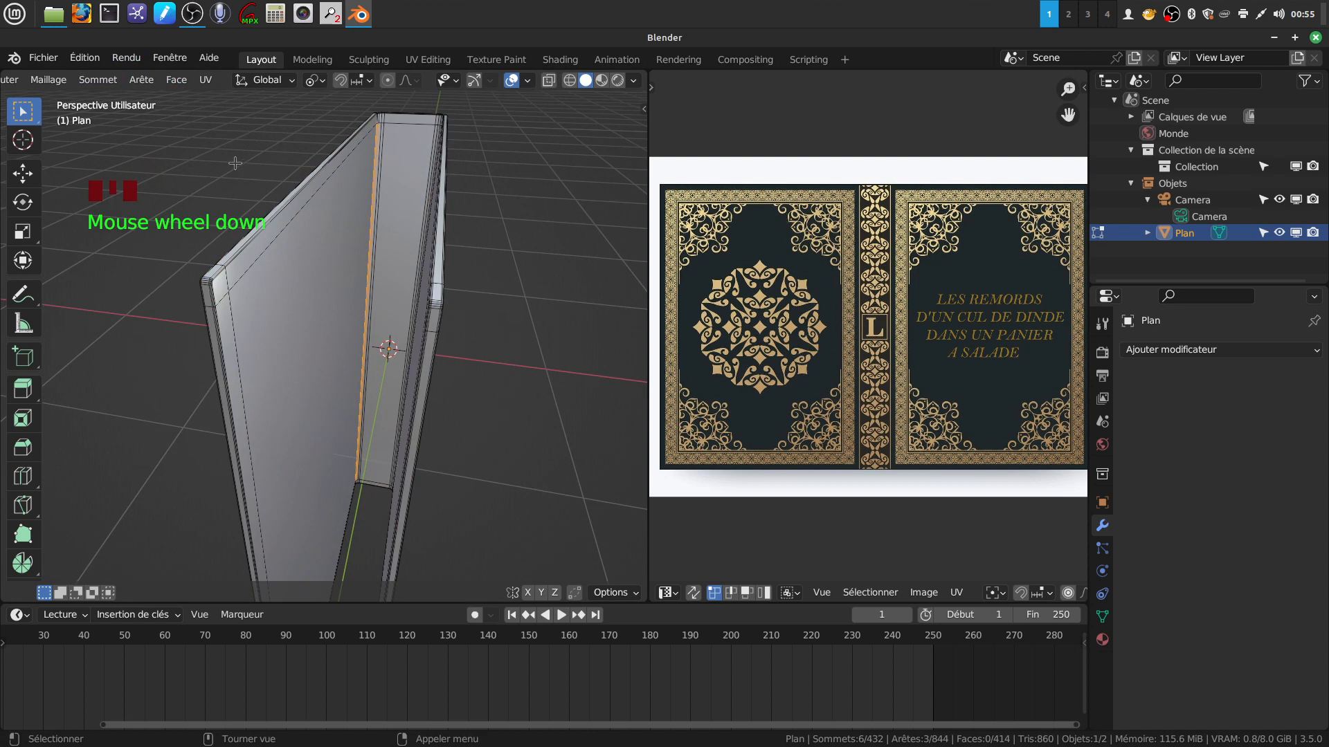
Step: Select the inner faces of both covers and the spine with Circle Select in face mode
key("3")
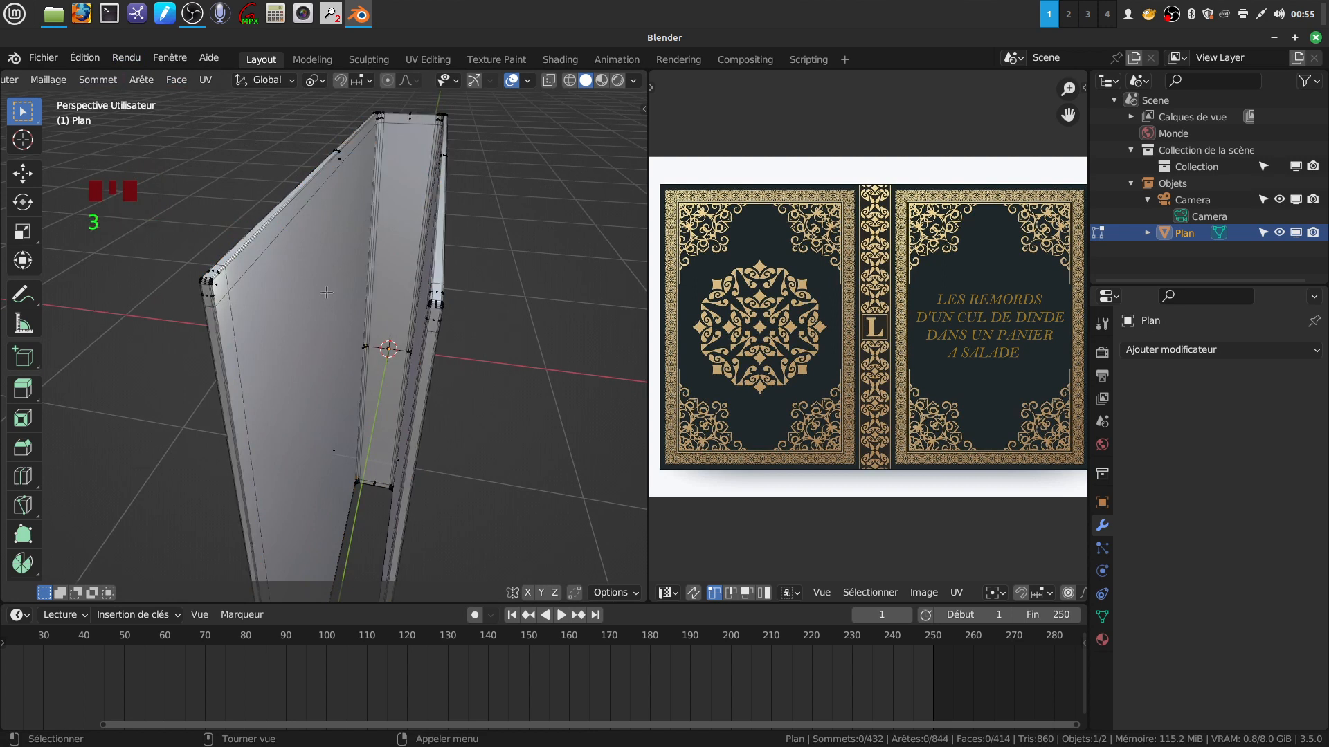
middle_click_drag(358, 301, 360, 311)
key("c")
left_click_drag(360, 312, 423, 292)
right_click(425, 290)
mouse_move(436, 278)
middle_mouse_down()
mouse_move(420, 273)
mouse_move(432, 274)
middle_mouse_up()
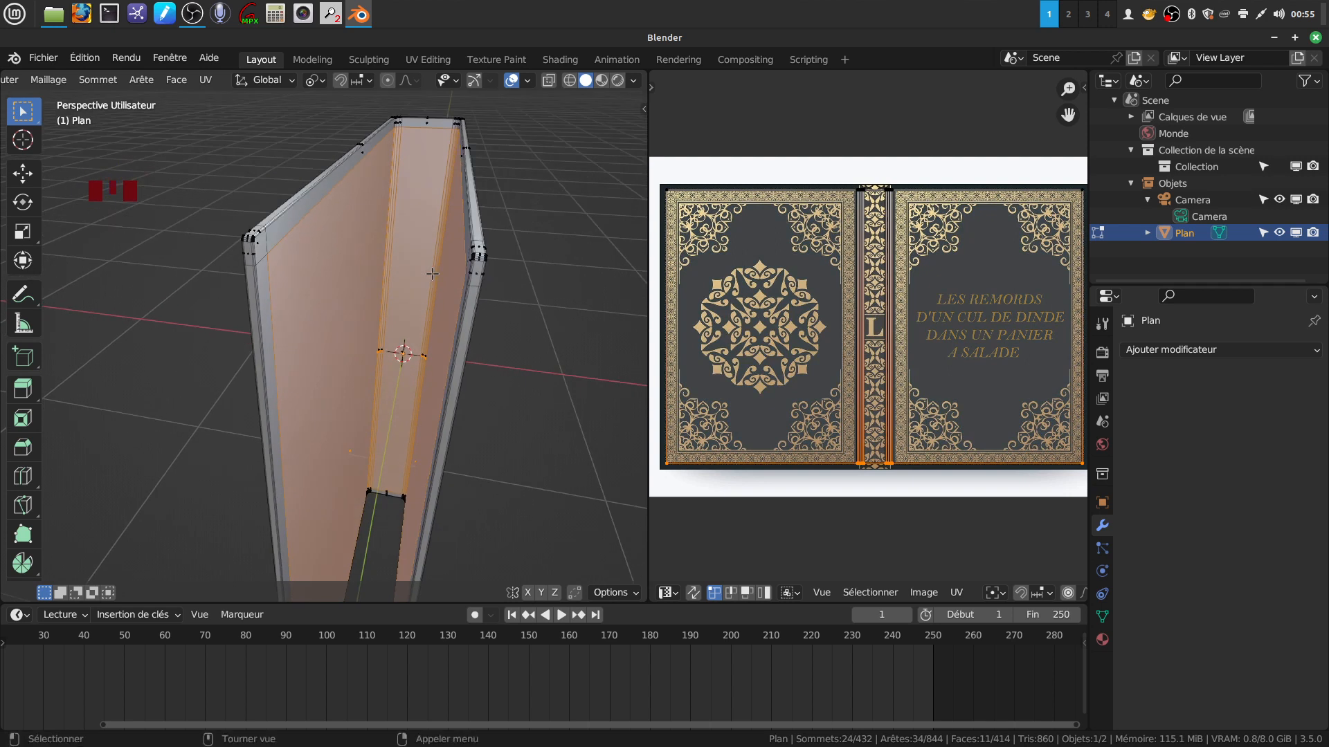
Step: Grow the face selection three times so it covers the whole inside out to the bevelled rim
key("ctrl+KP_Add")
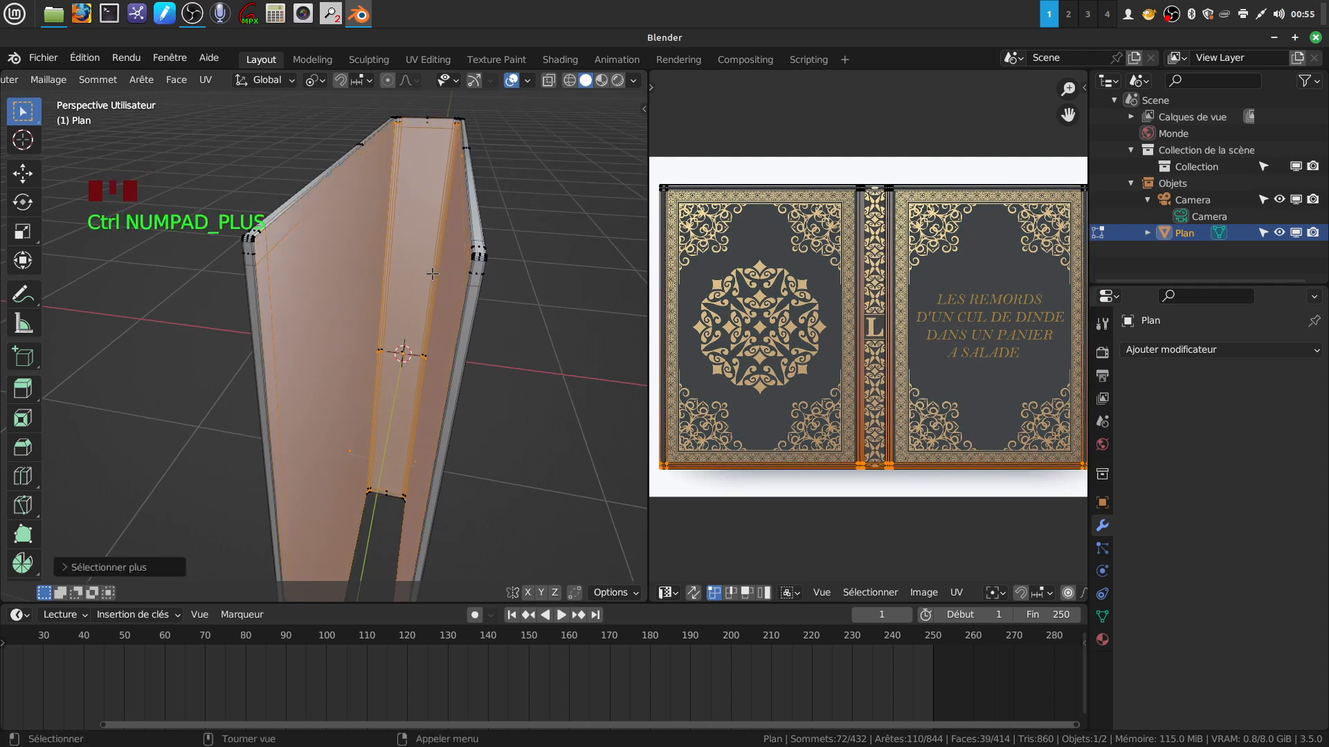
middle_click_drag(432, 274, 433, 279)
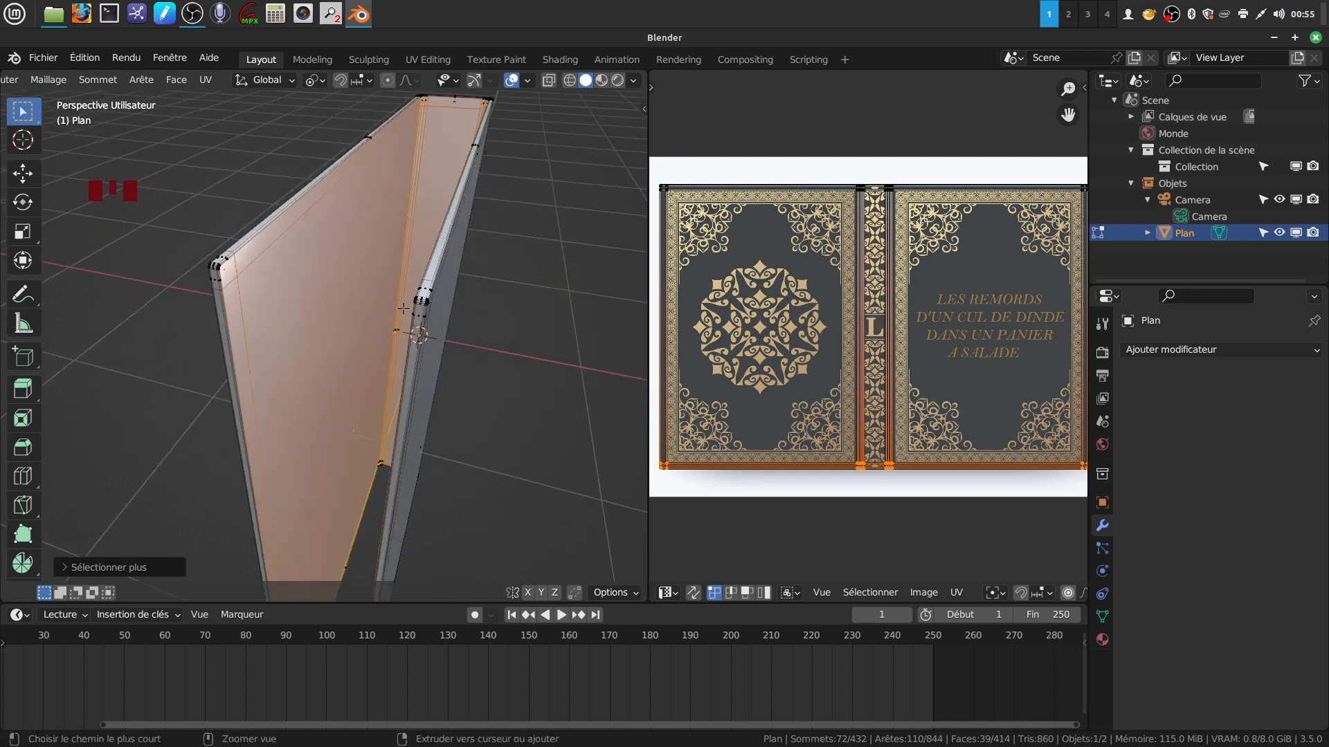
key("ctrl+KP_Add")
middle_click_drag(310, 316, 325, 381, "shift")
scroll(325, 380, "up", 2)
middle_click_drag(360, 306, 335, 317)
scroll(294, 331, "up", 1)
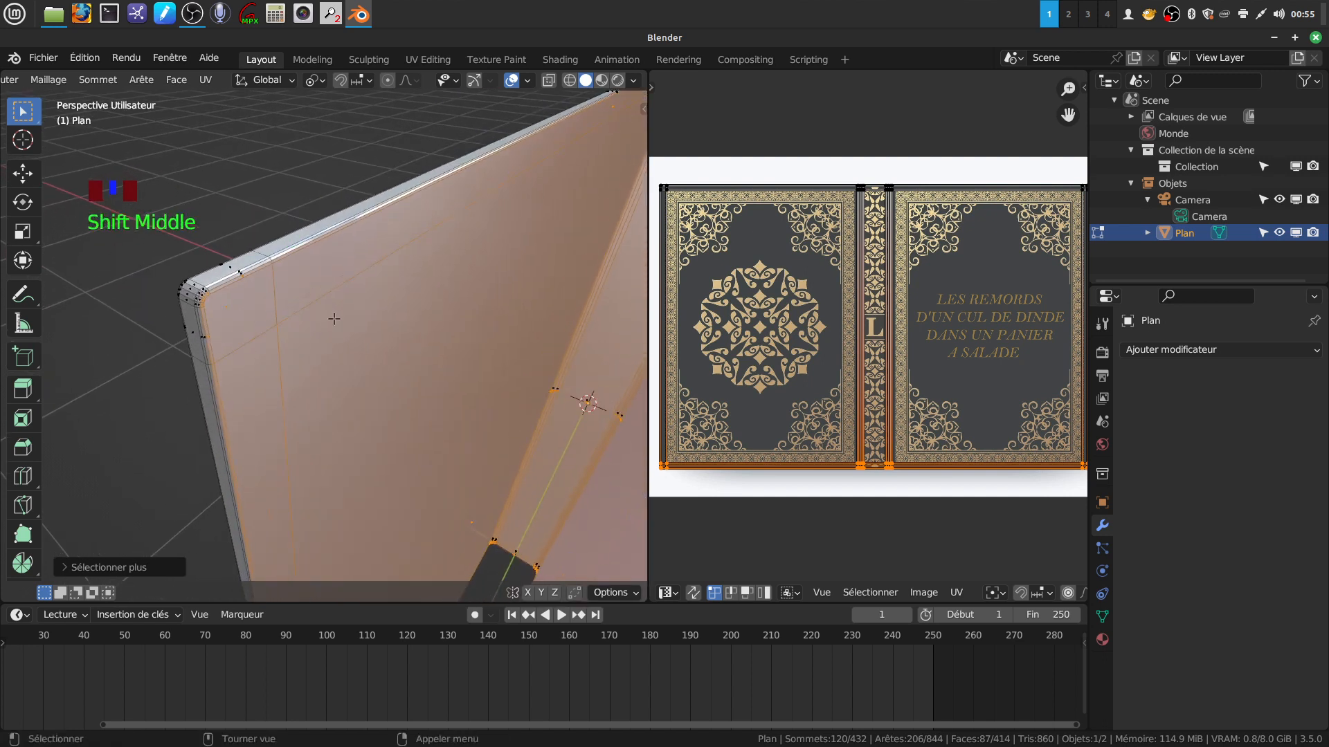
key("ctrl+KP_Add")
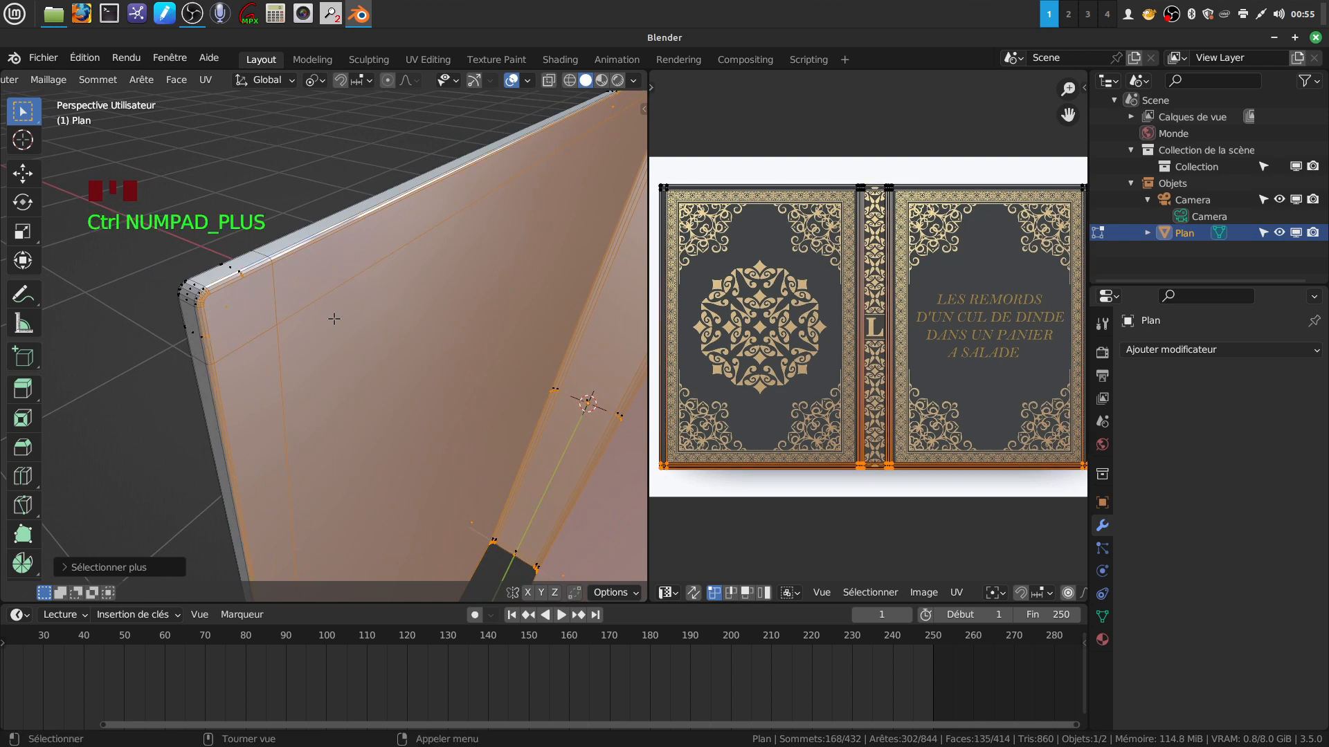
Step: Add a second material slot to the book cover with a new material and set its specular to 0
scroll(405, 355, "down", 6)
middle_click_drag(405, 354, 490, 354)
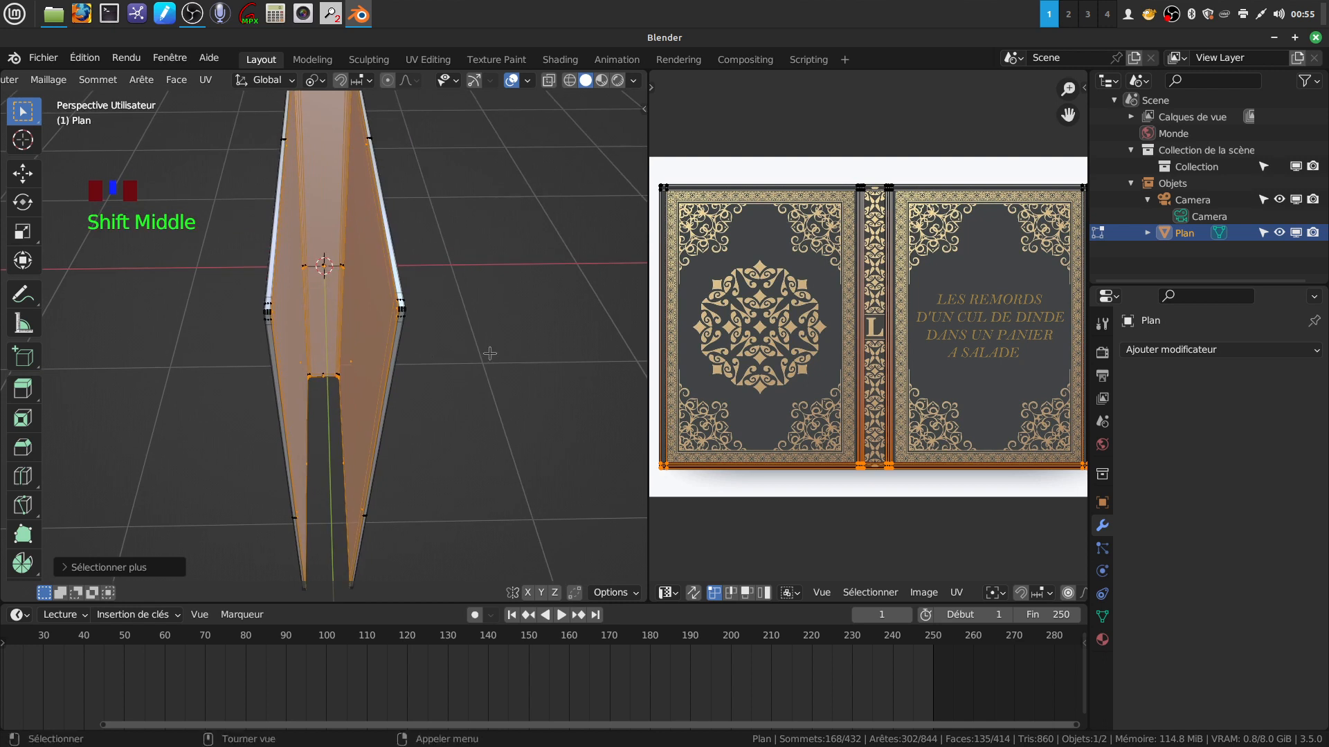
left_click_drag(648, 518, 613, 517)
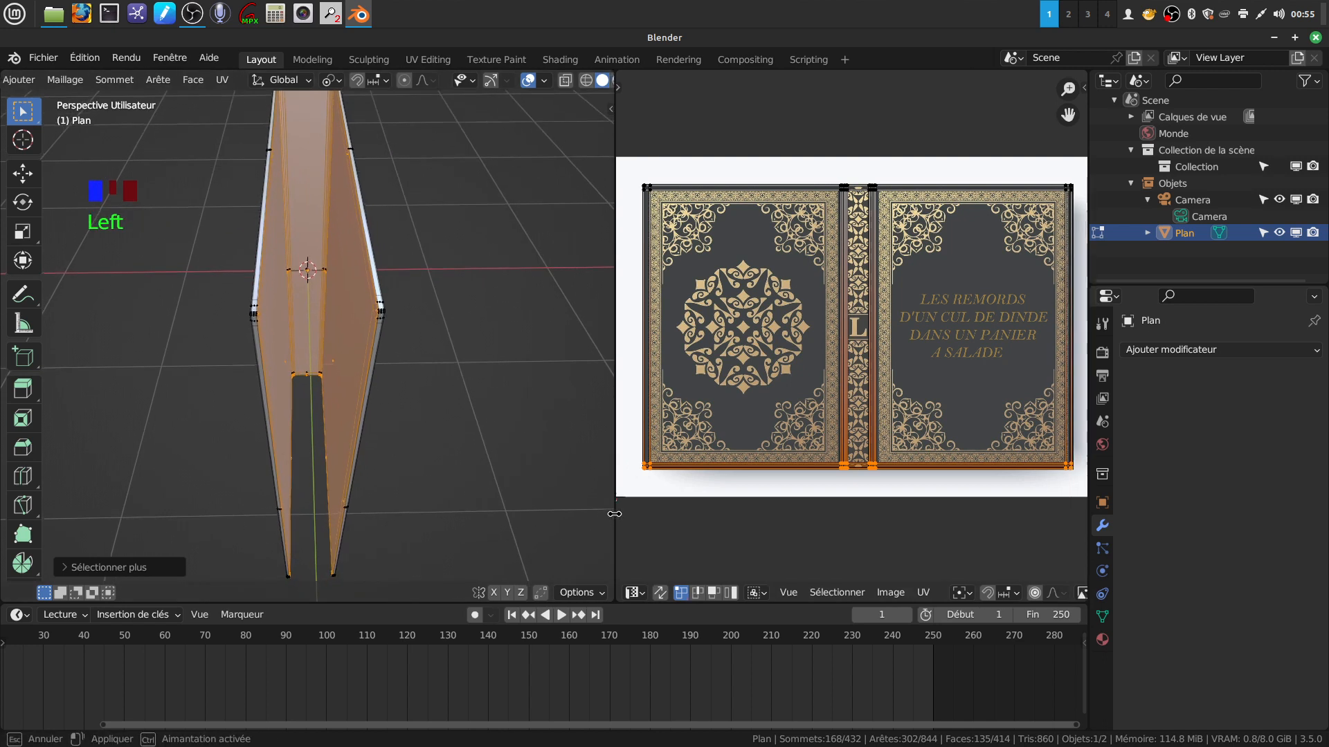
middle_click_drag(484, 408, 543, 440)
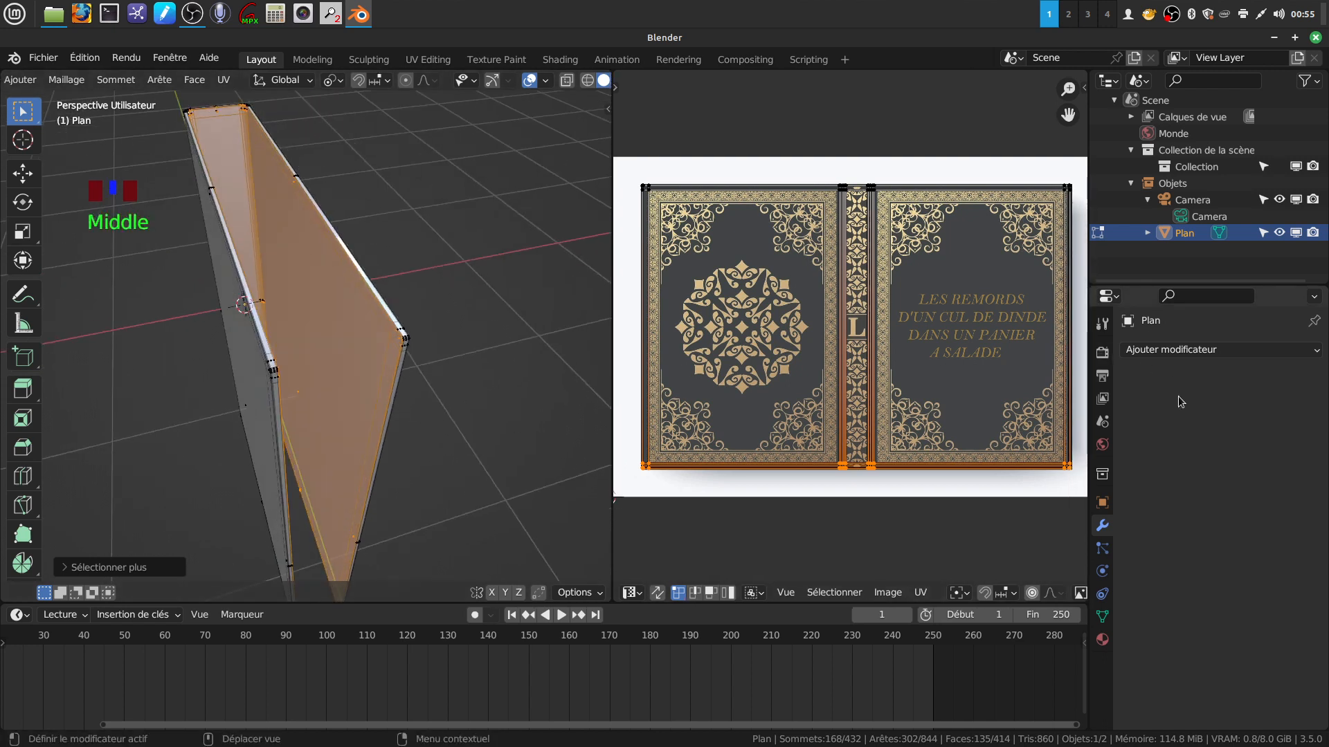
scroll(1185, 546, "up", 1)
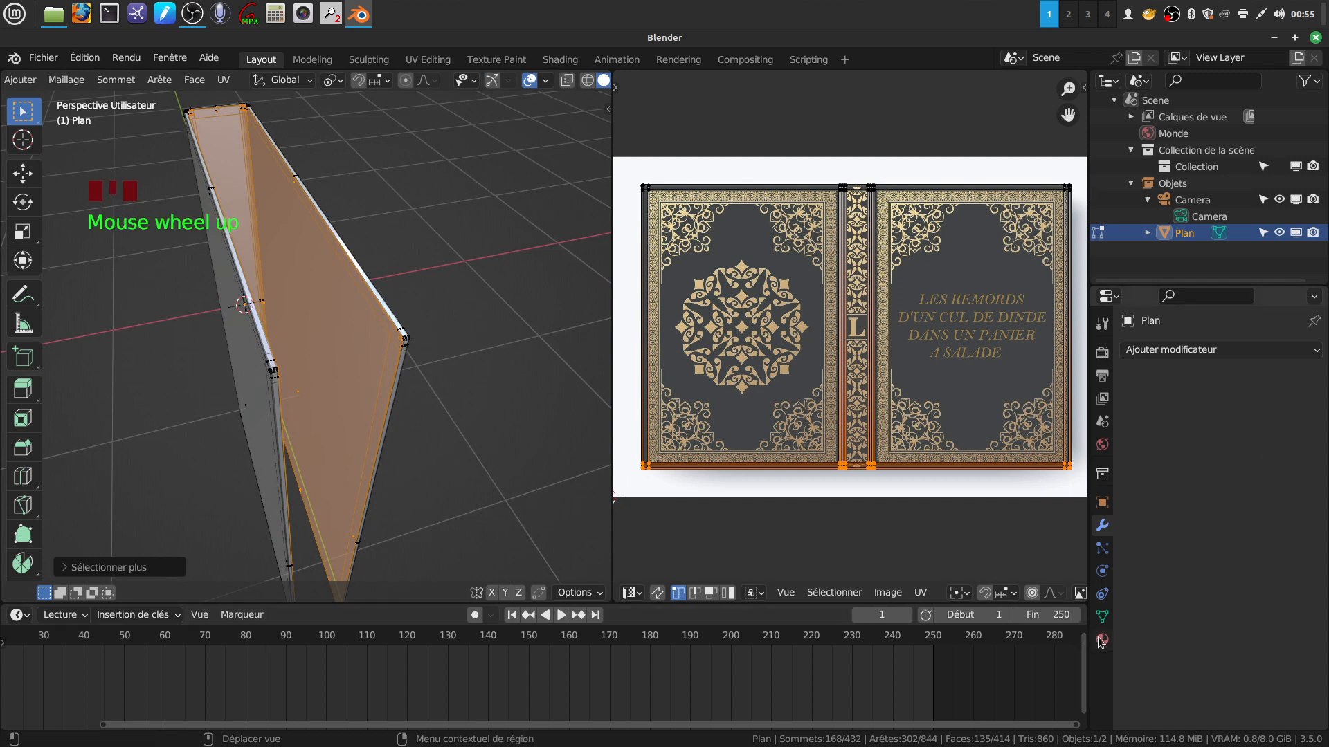
left_click(1101, 640)
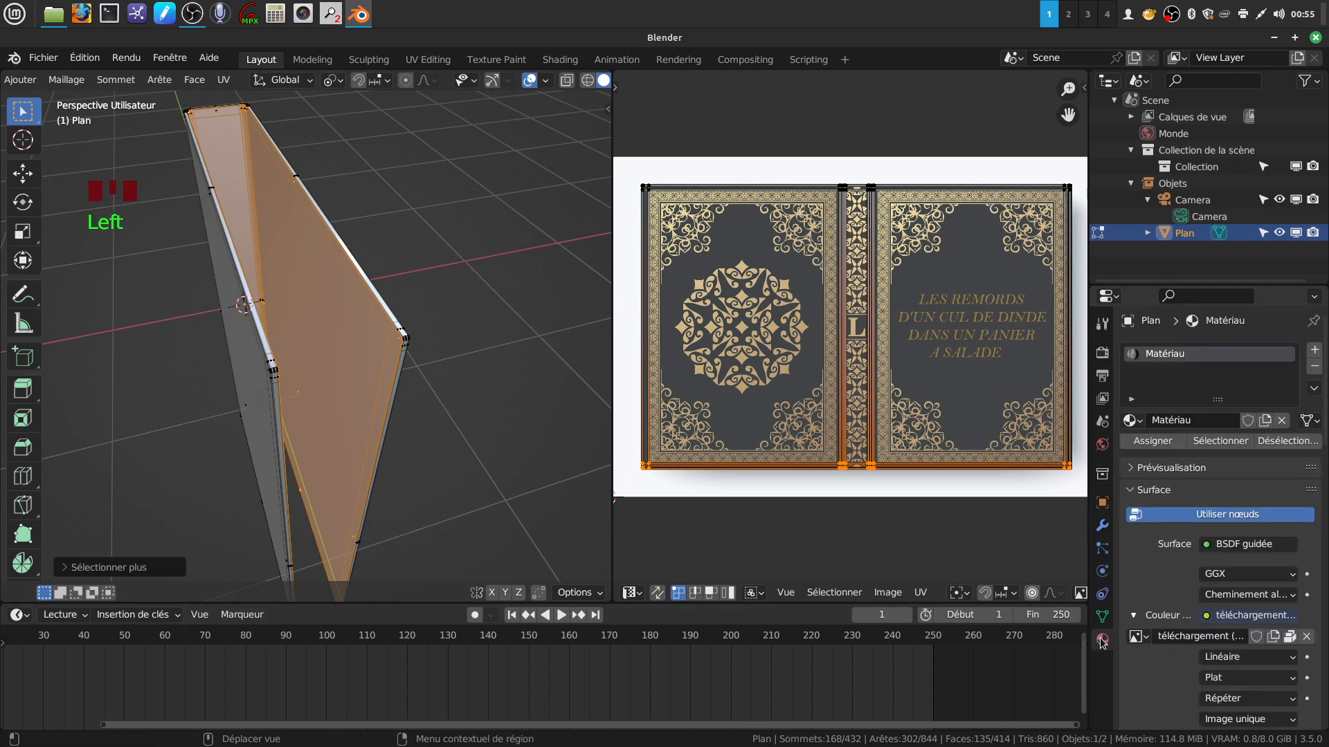
left_click(1315, 353)
left_click(1236, 456)
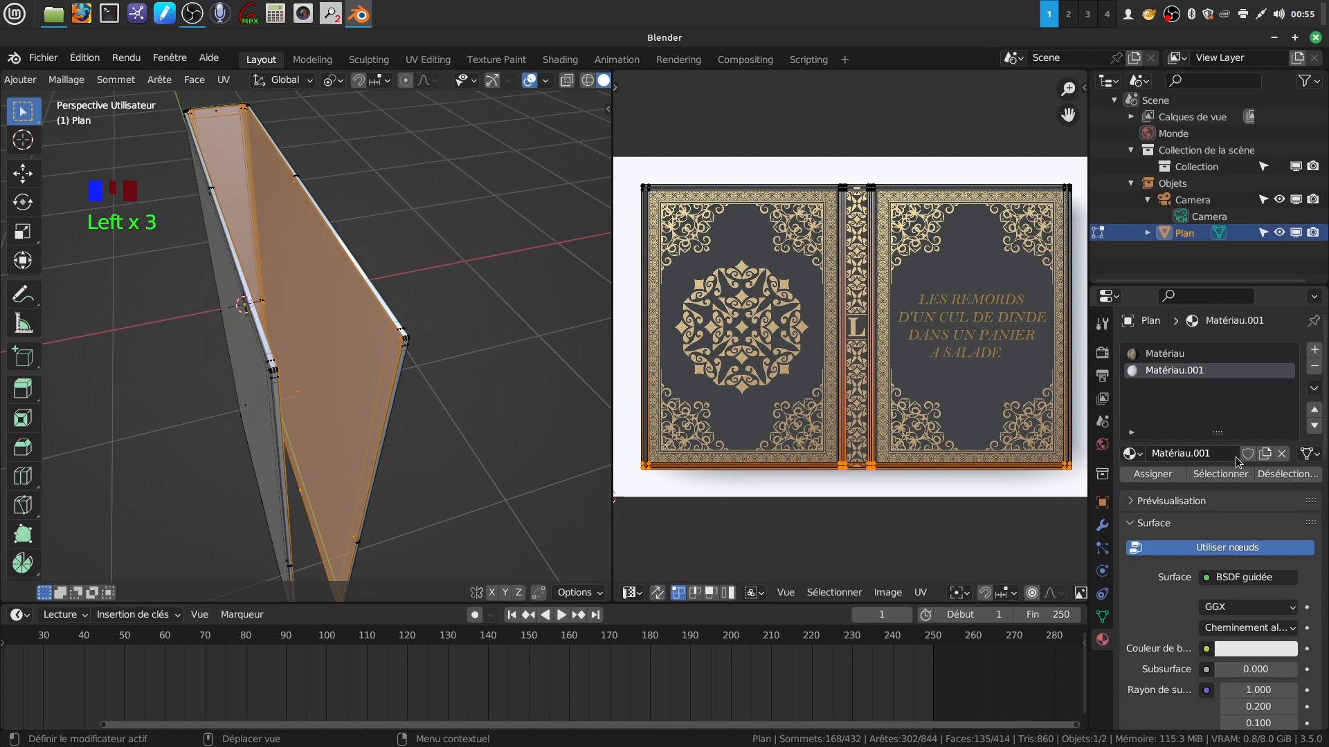
scroll(1266, 621, "down", 8)
left_click_drag(1255, 609, 1221, 609)
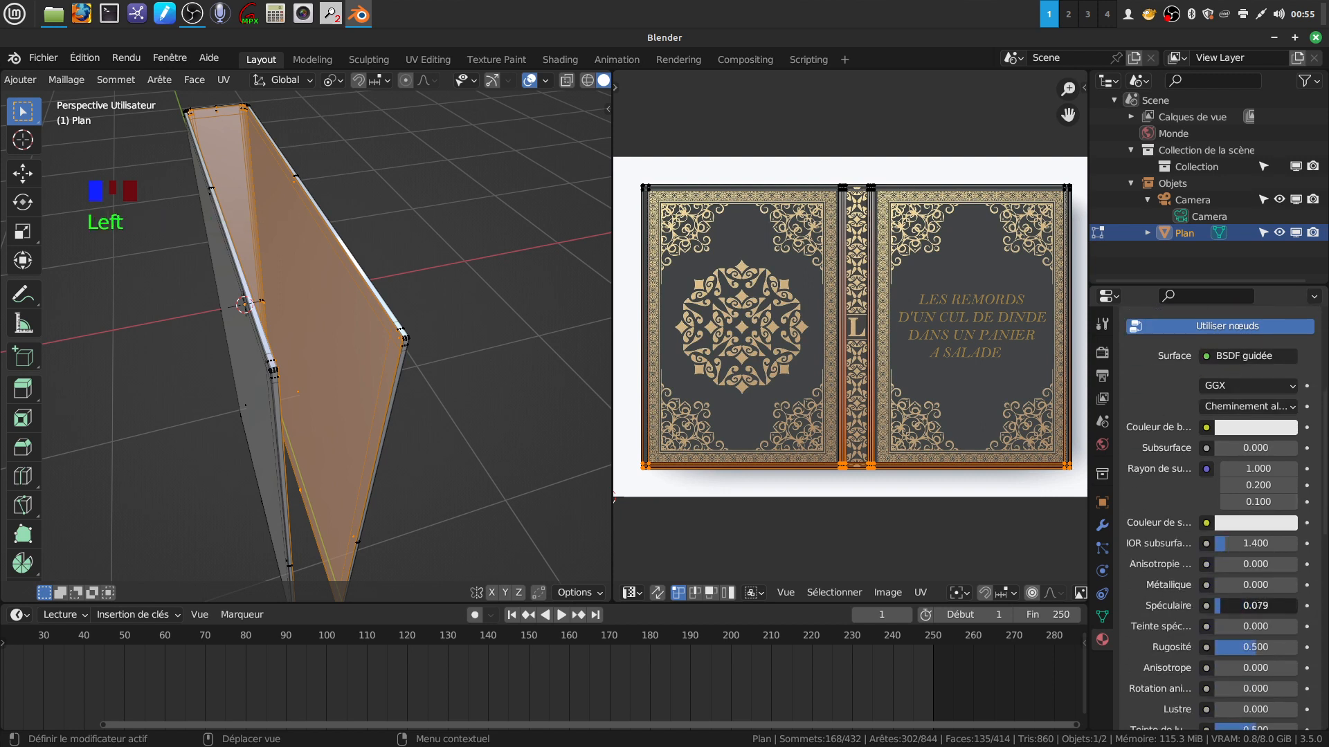
left_click(1236, 428)
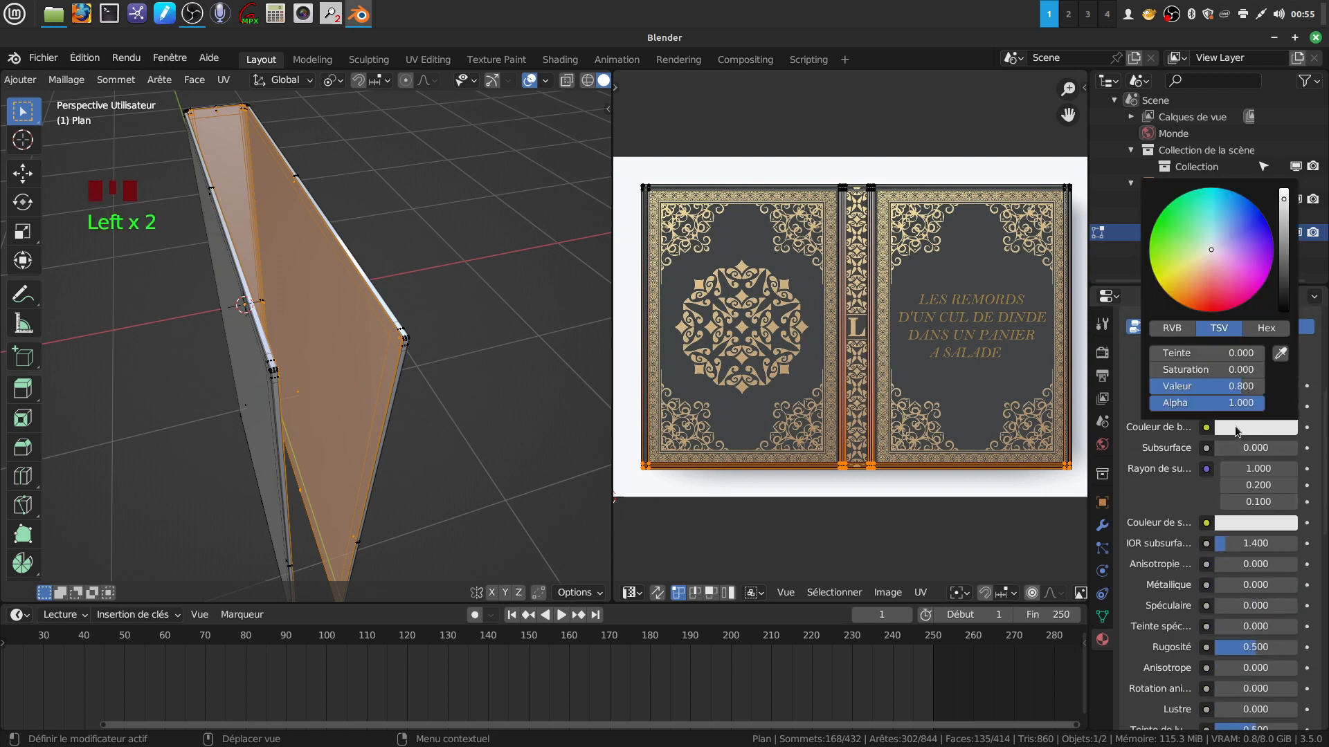
left_click(1281, 356)
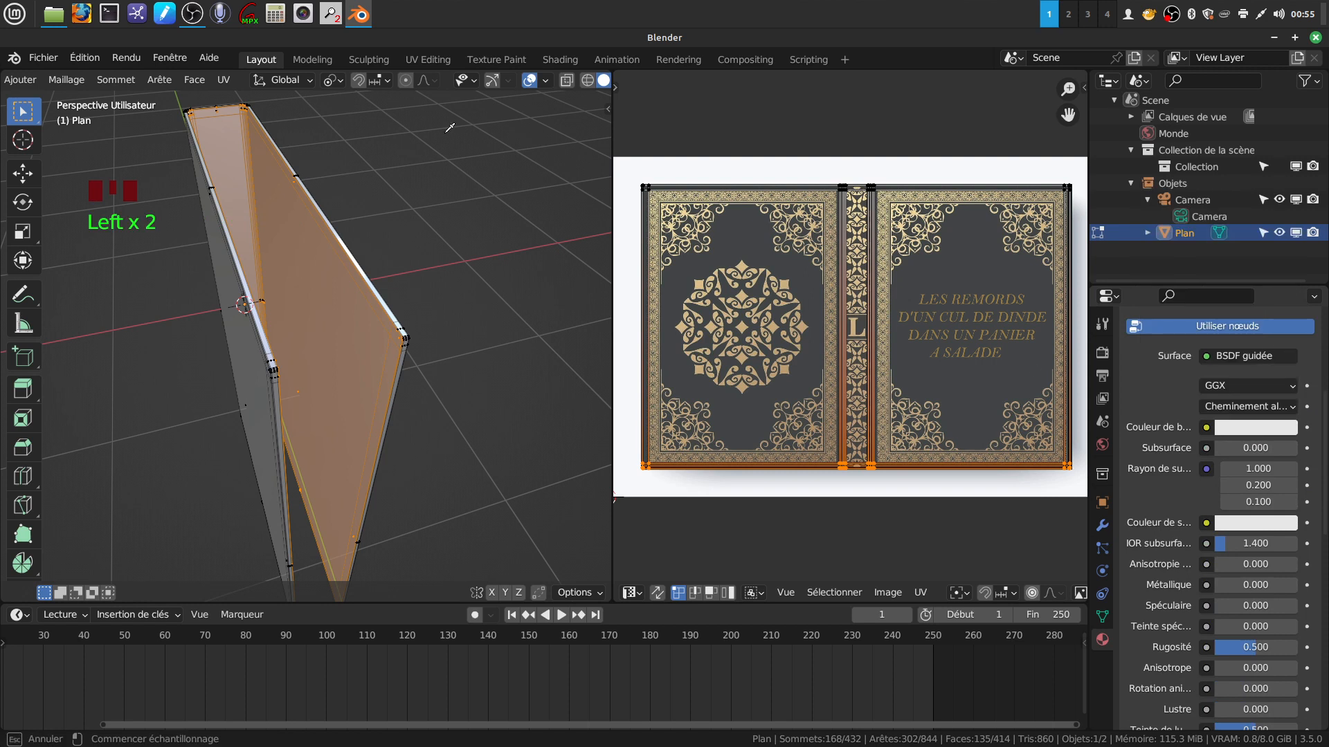
key("Escape")
Step: Switch to rendered shading and sample the new material's base colour from the dark background of the cover artwork
scroll(555, 95, "down", 2)
scroll(564, 84, "down", 2)
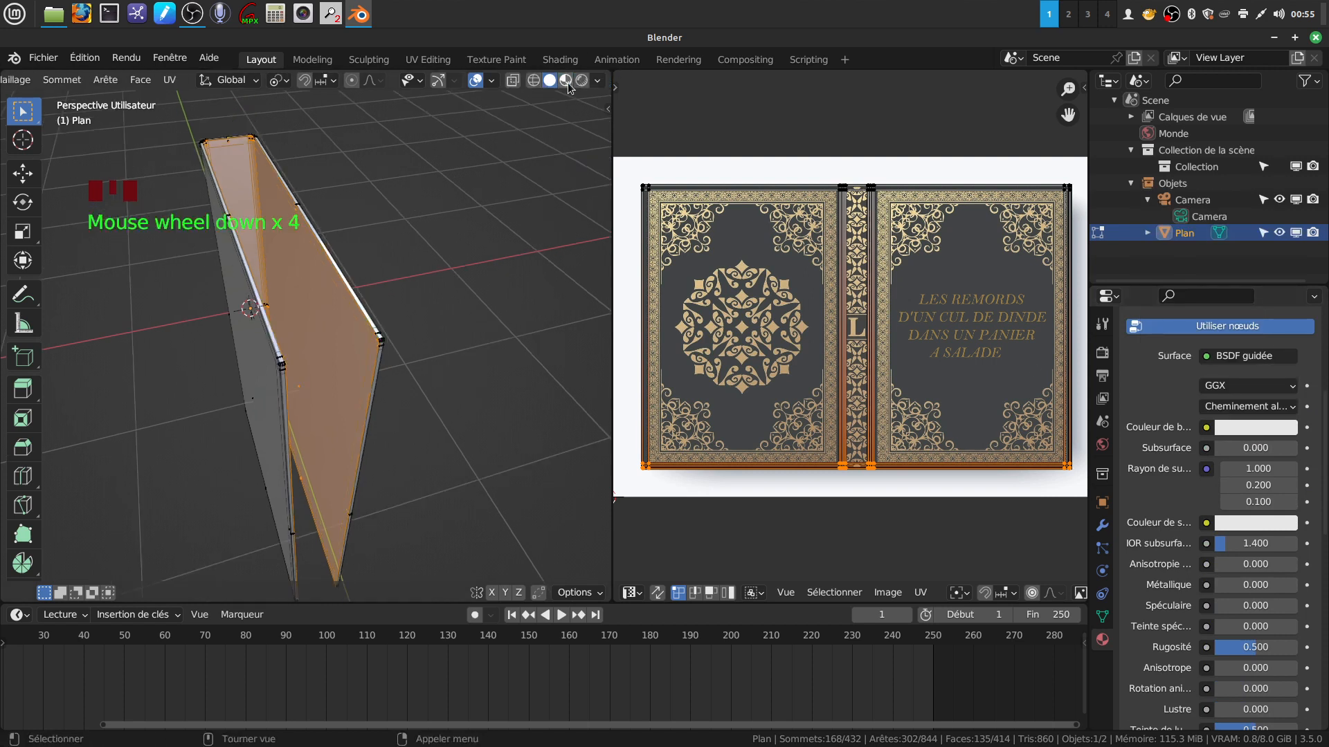
left_click(584, 81)
middle_click_drag(406, 277, 453, 235)
middle_click_drag(388, 311, 422, 316, "shift")
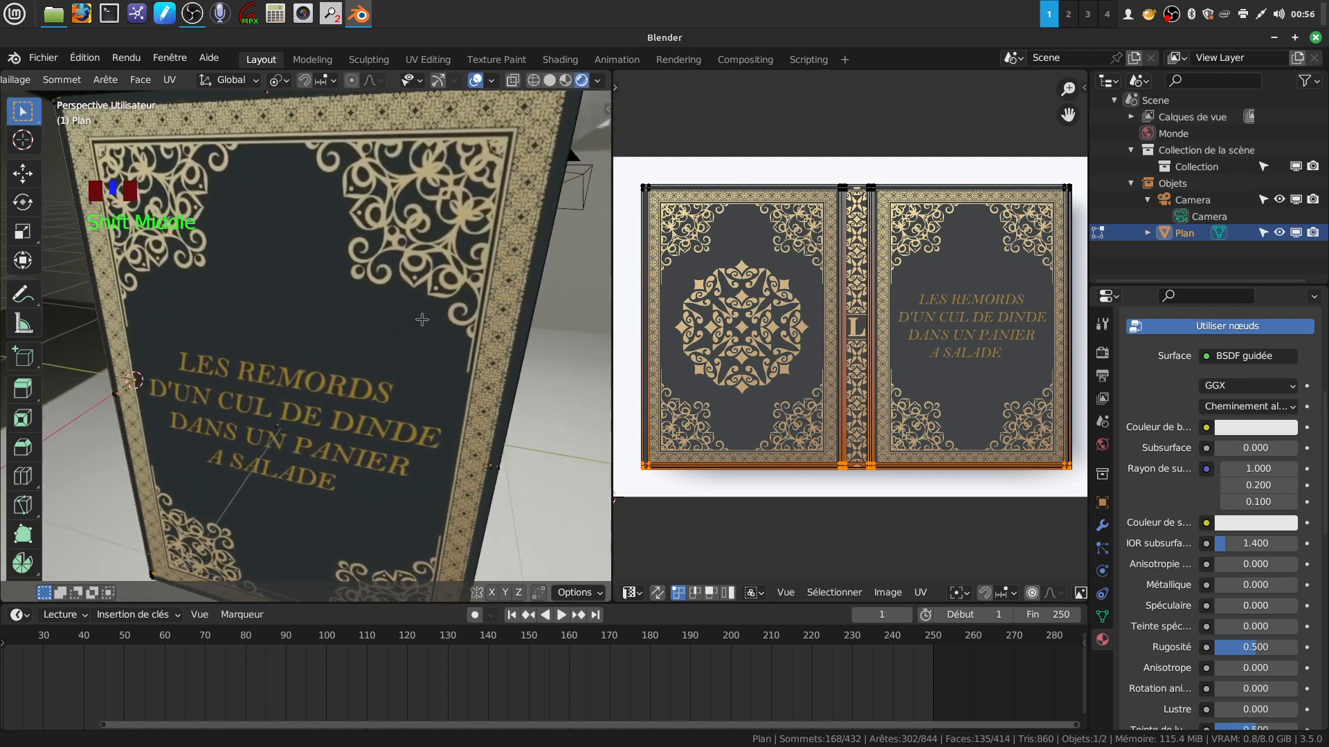
left_click(1246, 430)
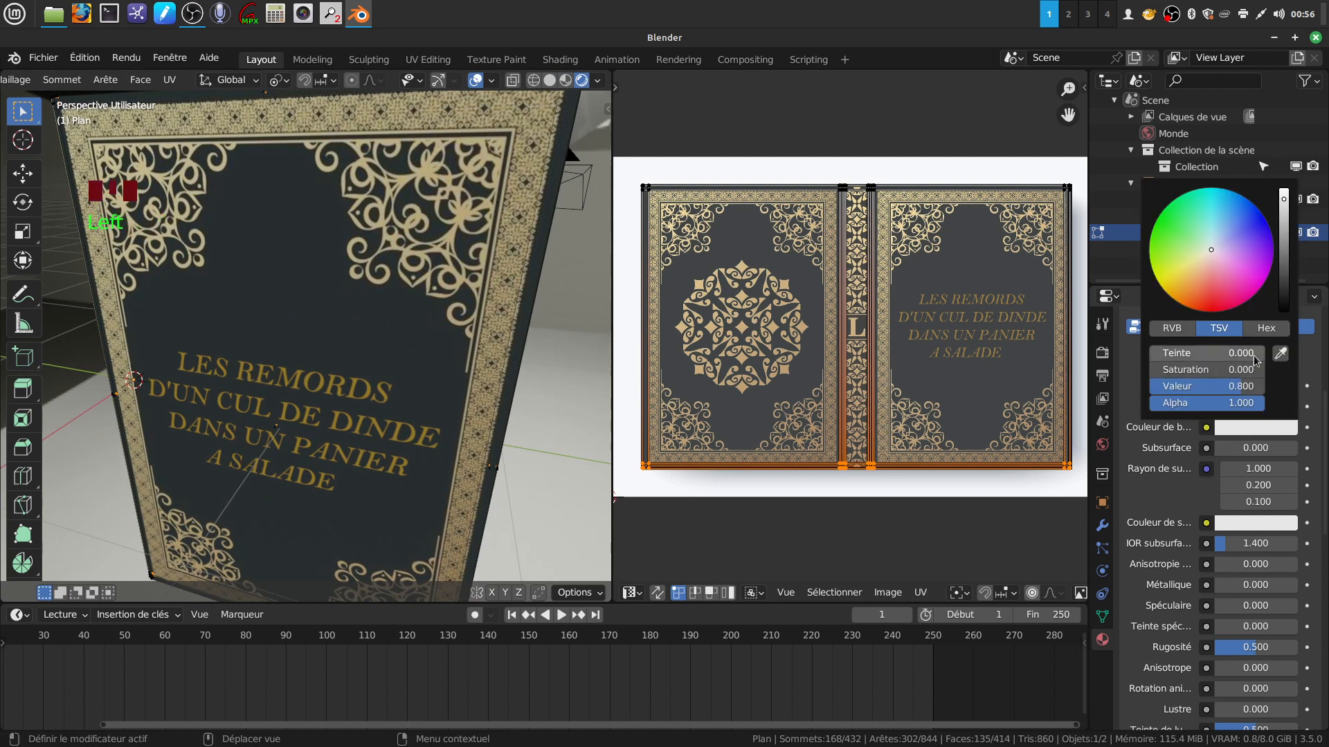
left_click(1280, 353)
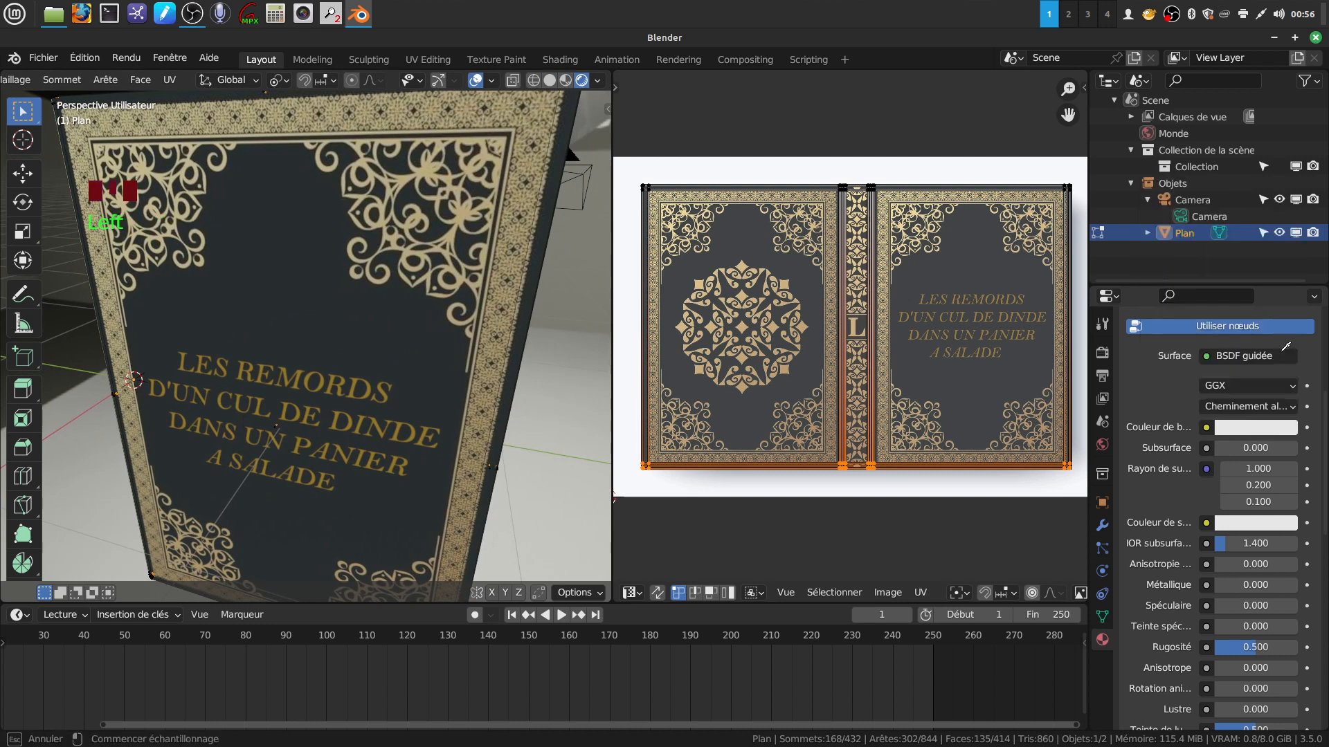
left_click(298, 287)
Step: Assign the new dark material to the selected inner faces and check the book in object mode
scroll(1145, 395, "up", 5)
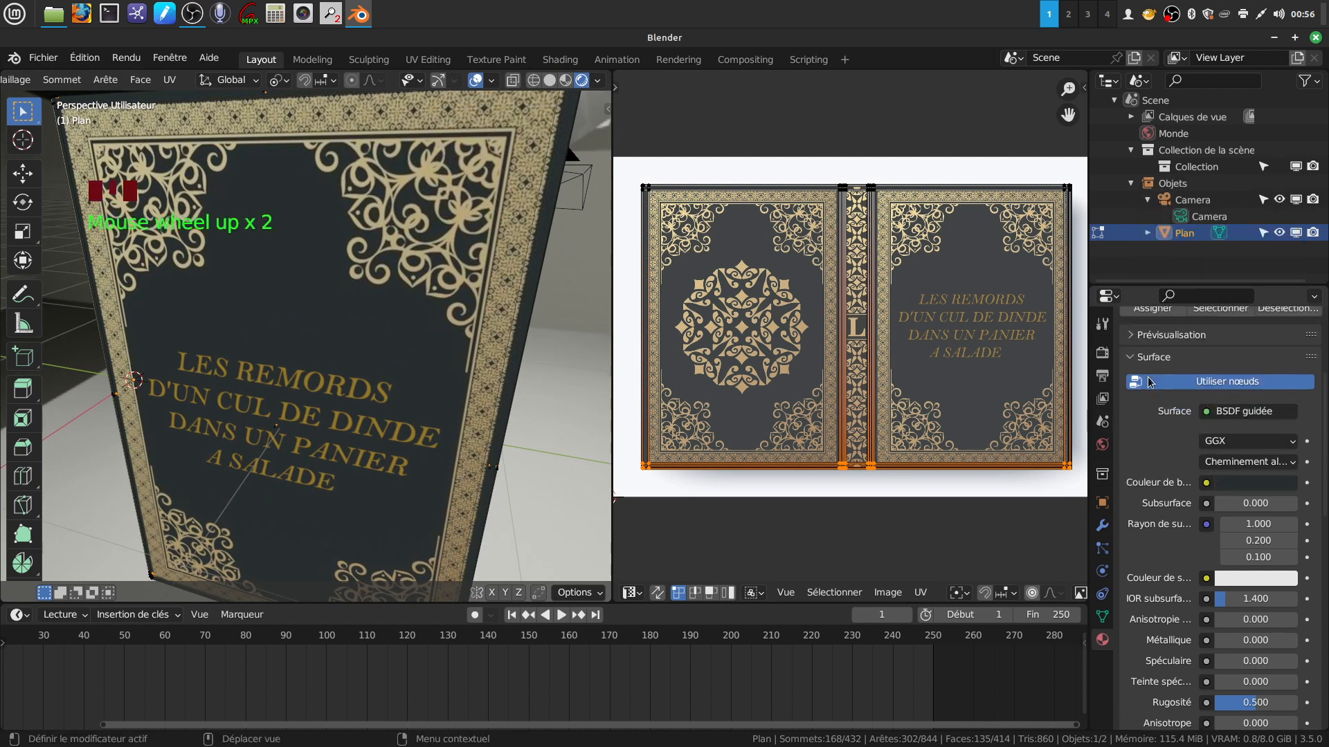
left_click(1149, 394)
middle_click_drag(453, 361, 561, 414)
scroll(388, 377, "down", 4)
key("Tab")
scroll(312, 339, "down", 4)
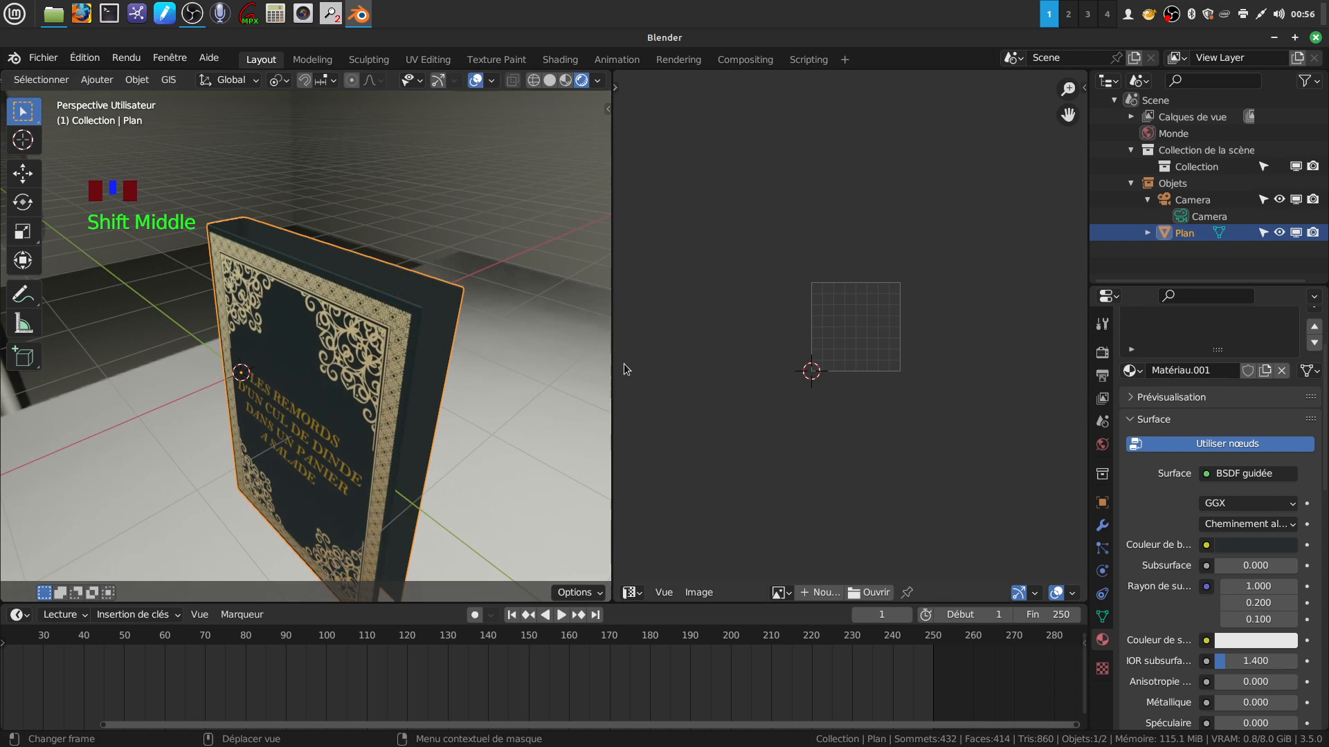
Step: Widen the 3D viewport, switch it to solid shading, and return to edit mode with everything deselected
left_click_drag(612, 365, 789, 365)
left_click(711, 80)
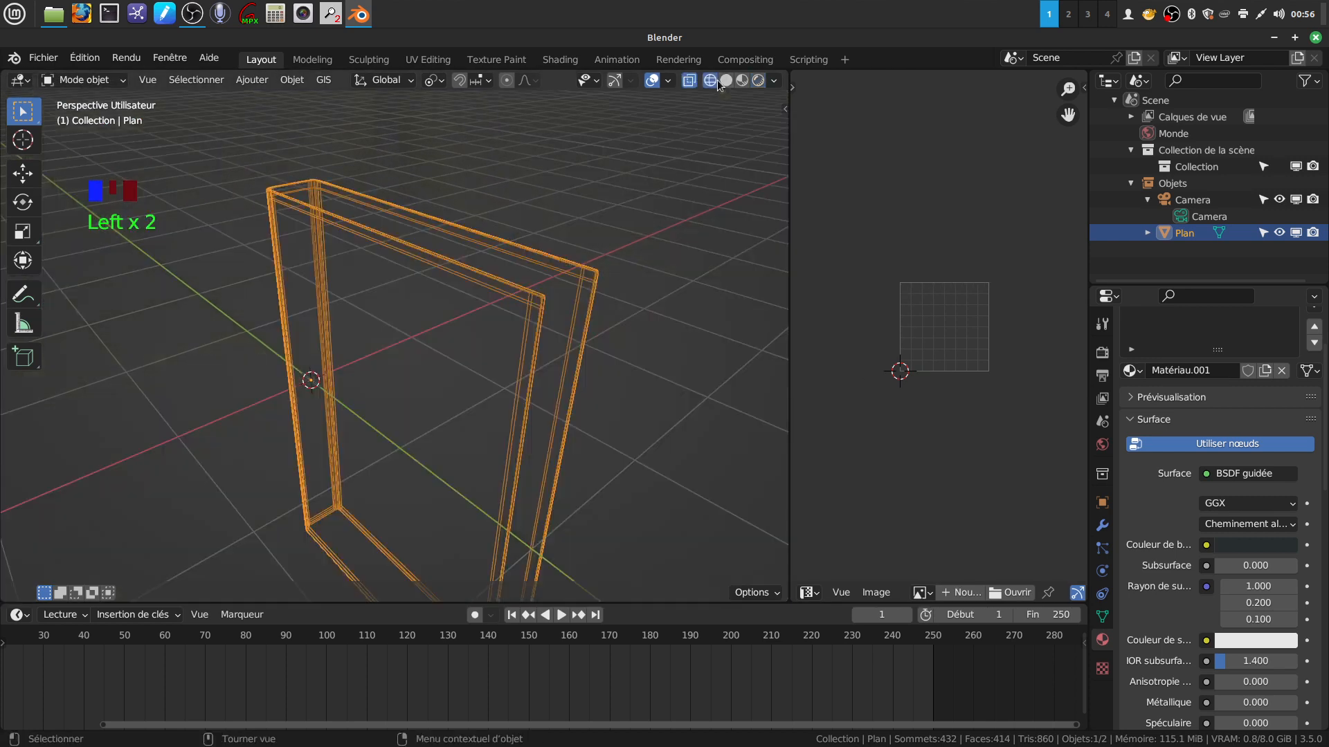
mouse_move(563, 277)
middle_mouse_down()
mouse_move(537, 277)
mouse_move(542, 300)
mouse_move(477, 323)
middle_mouse_up()
key("shift+z")
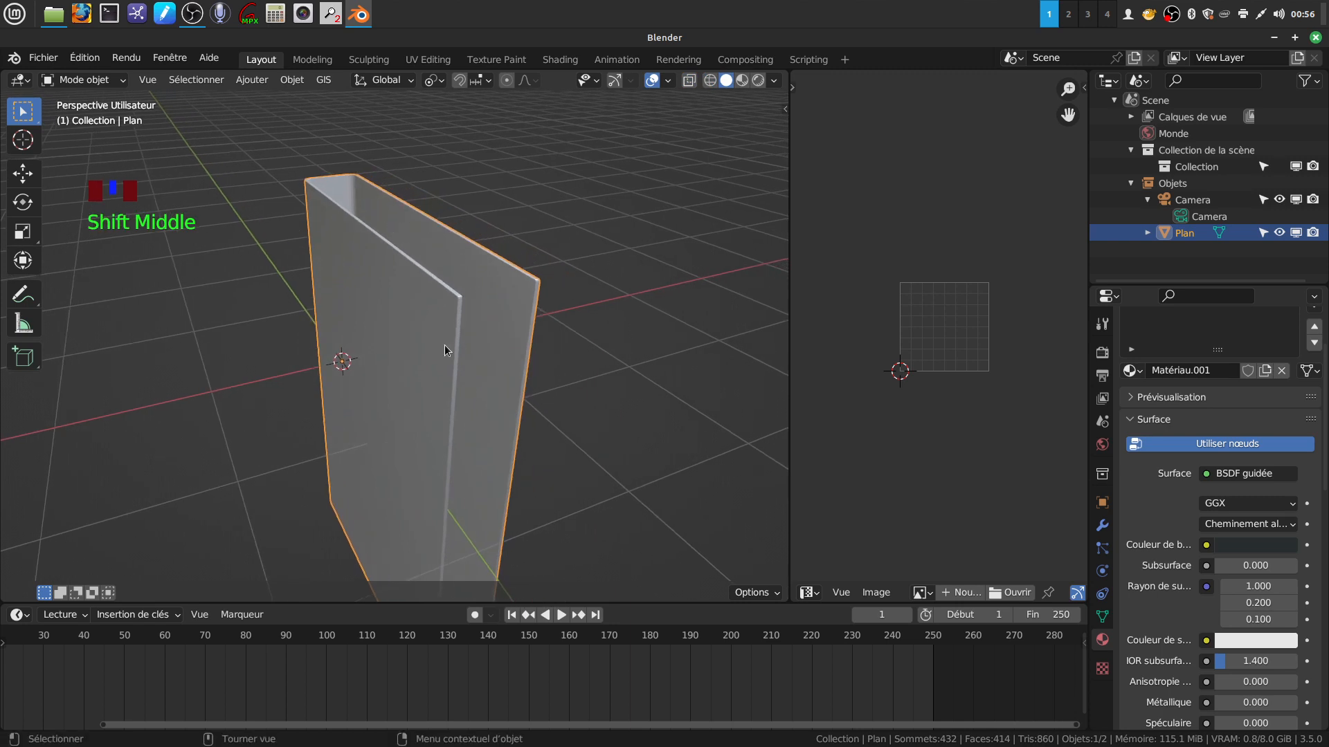
left_click(446, 368)
key("Tab")
middle_click_drag(446, 369, 438, 303)
scroll(436, 325, "up", 2)
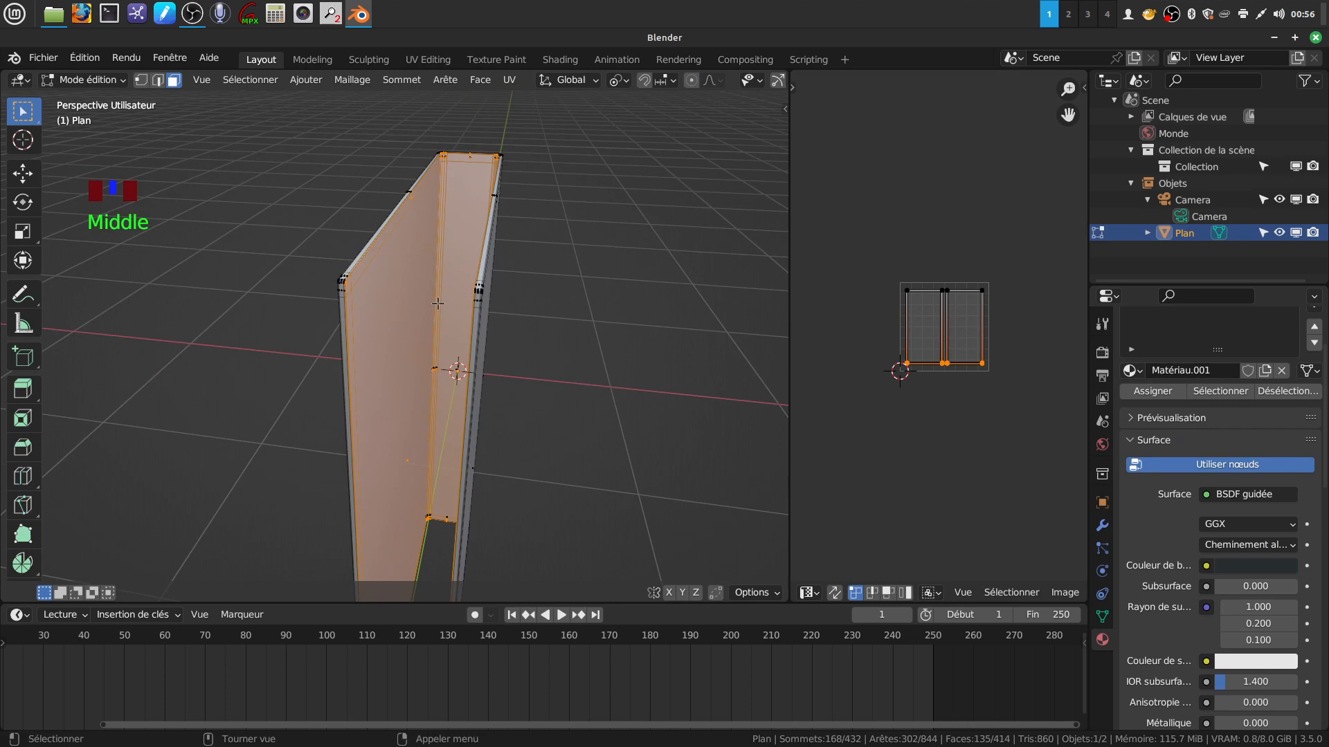
scroll(418, 281, "up", 1)
key("a")
key("a")
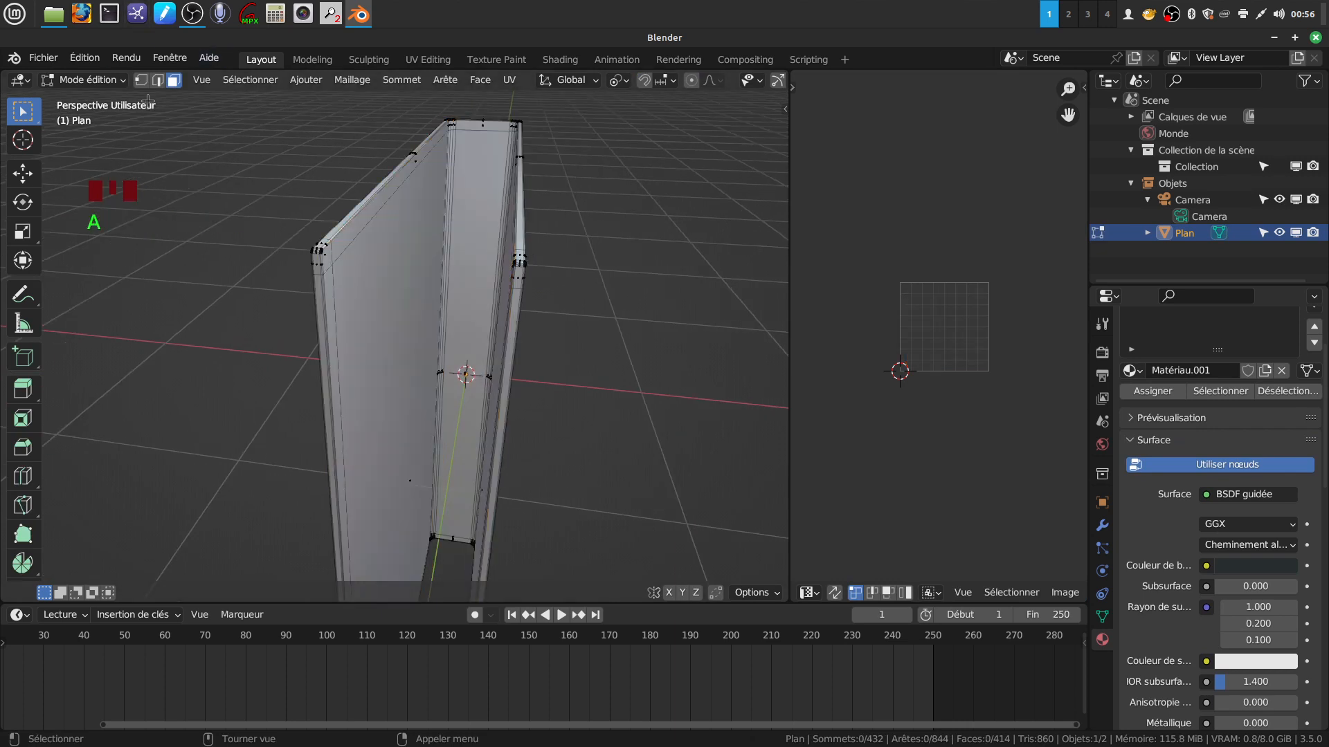
Step: Select the inner upper edge path across both covers and the spine, and fill it with a face closing the book's upper side
left_click(159, 81)
mouse_move(395, 249)
middle_mouse_down()
mouse_move(365, 238)
mouse_move(373, 263)
mouse_move(424, 285)
mouse_move(380, 245)
middle_mouse_up()
left_click(348, 228)
scroll(380, 245, "up", 3)
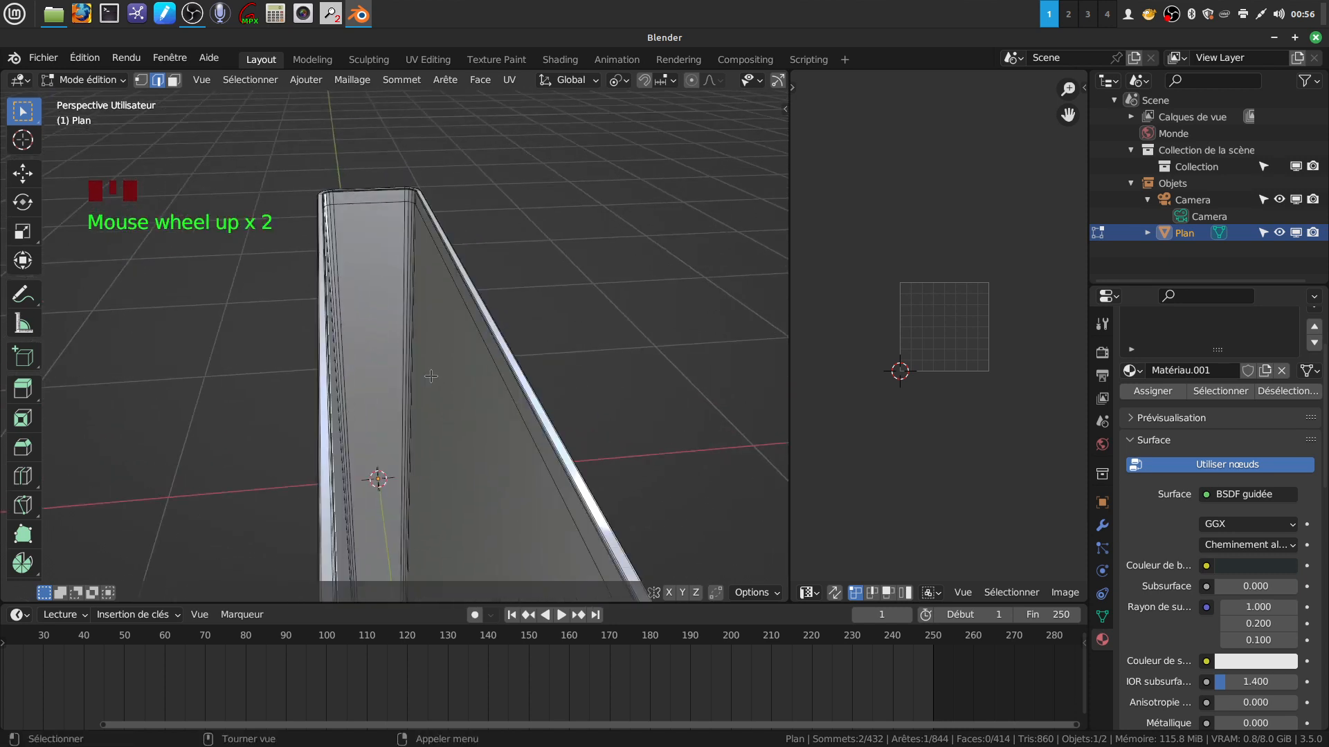
left_click(371, 179, "ctrl")
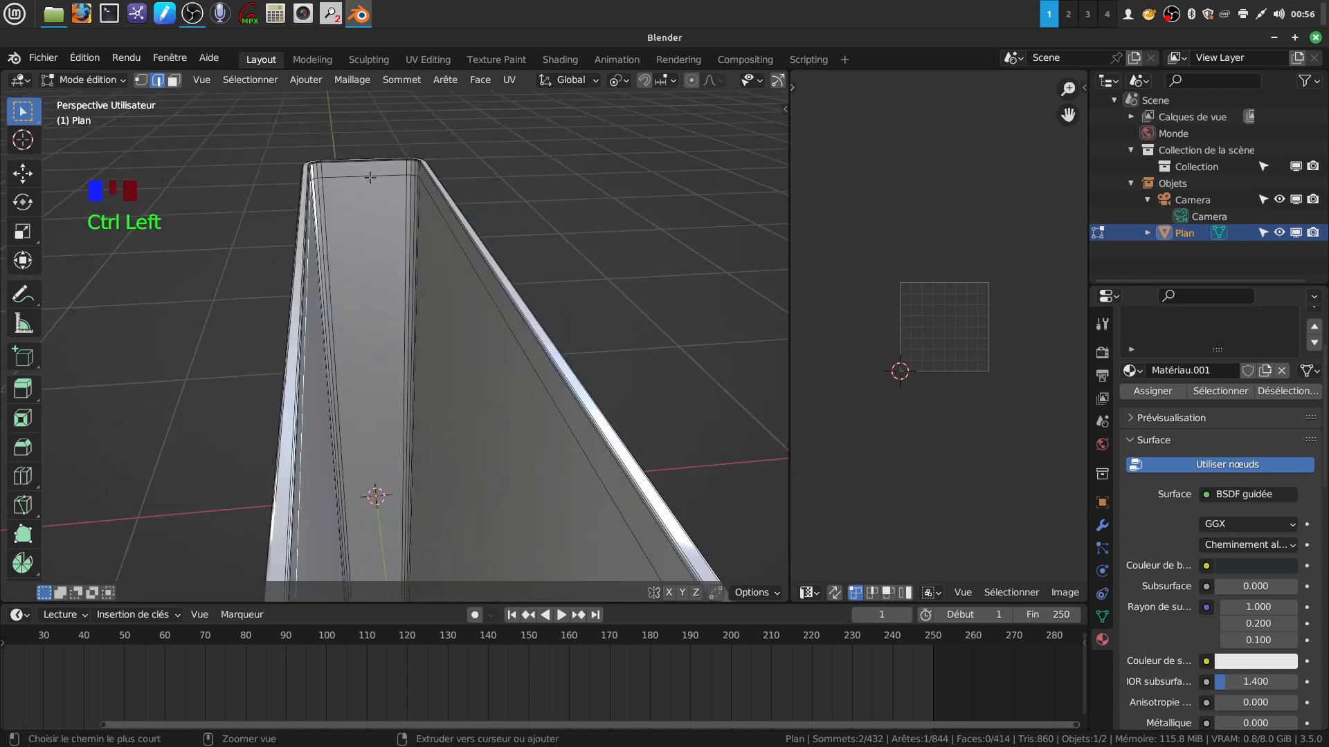
left_click(455, 243, "ctrl")
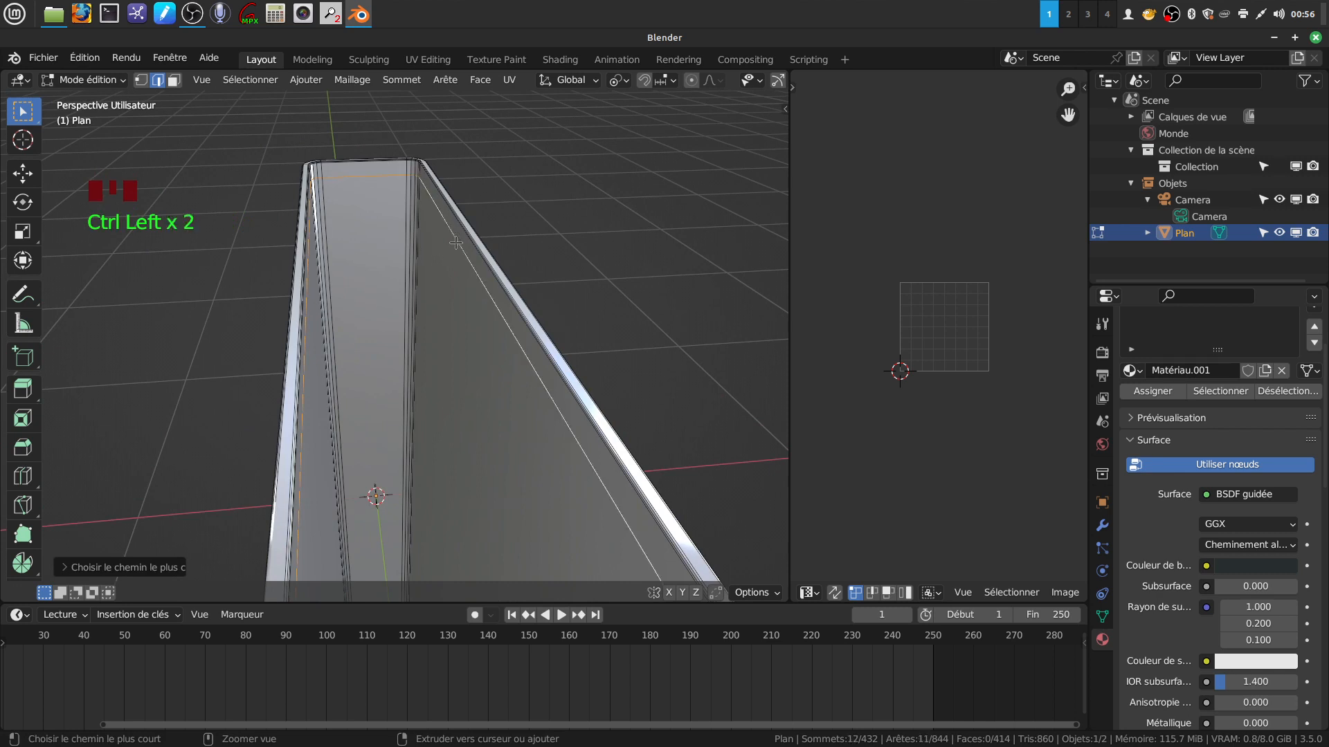
scroll(499, 228, "down", 2)
middle_click_drag(499, 228, 513, 356)
scroll(524, 344, "down", 2)
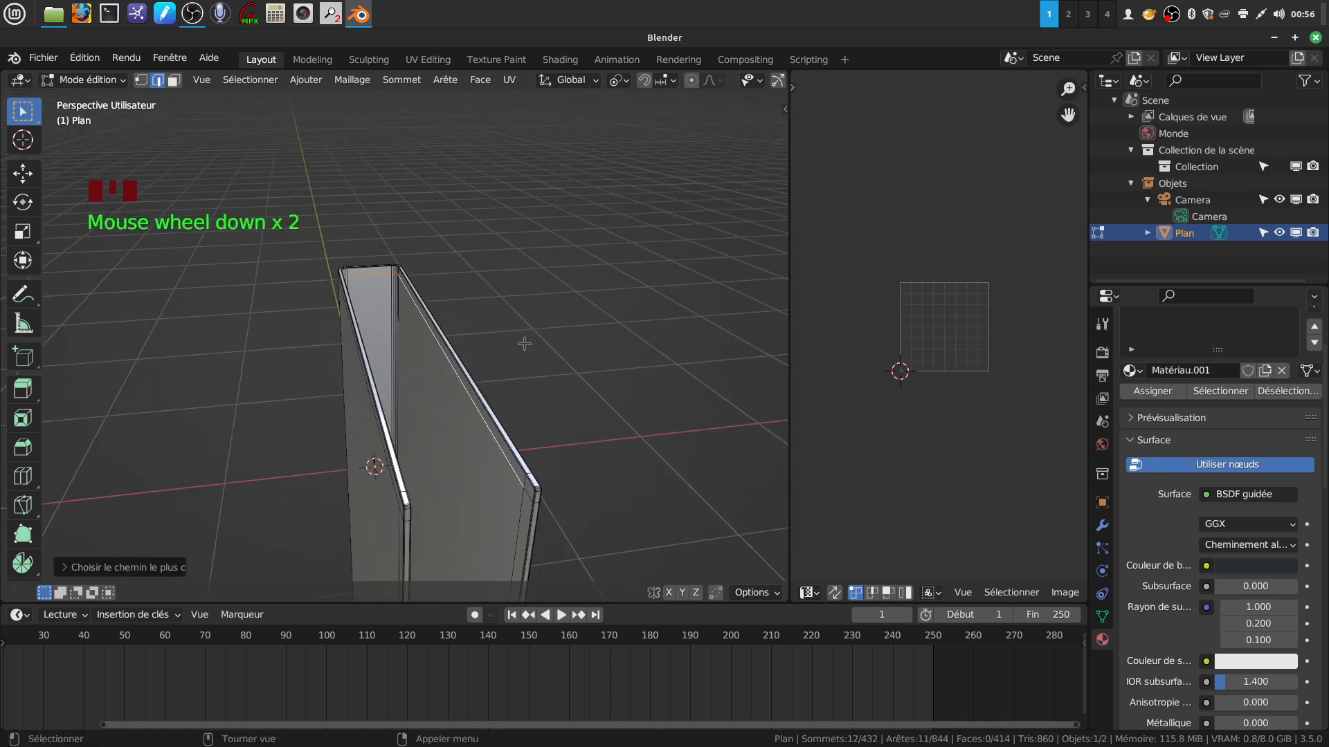
key("f")
Step: Select the two inner vertical edges along the covers' free side and fill a face between them
middle_click_drag(542, 415, 436, 273, "shift")
left_click(544, 285)
left_click(431, 268, "shift")
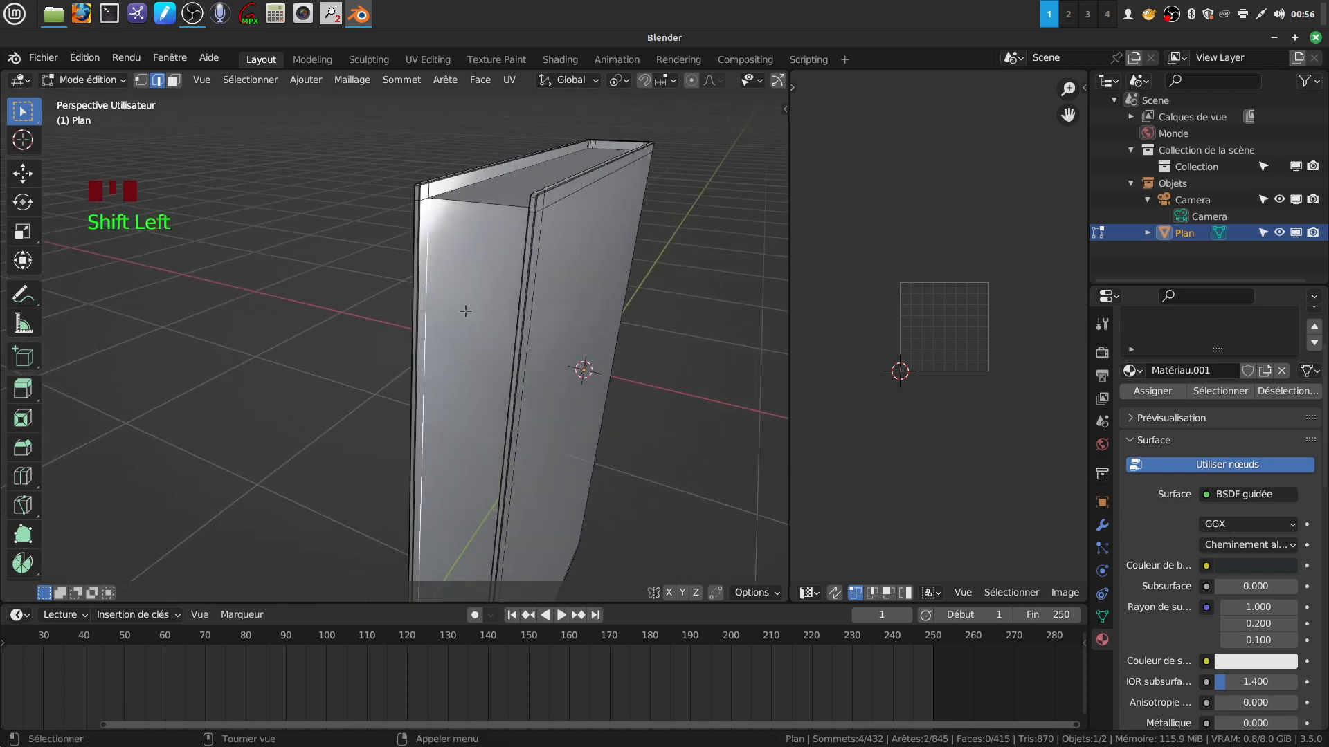
key("f")
Step: Select the inner lower edge path across both covers and the spine, and fill it with a face closing the book's underside
scroll(460, 309, "down", 2)
middle_click_drag(459, 309, 450, 485, "shift")
scroll(493, 380, "up", 2)
scroll(493, 380, "up", 2)
middle_click_drag(450, 485, 430, 561, "shift")
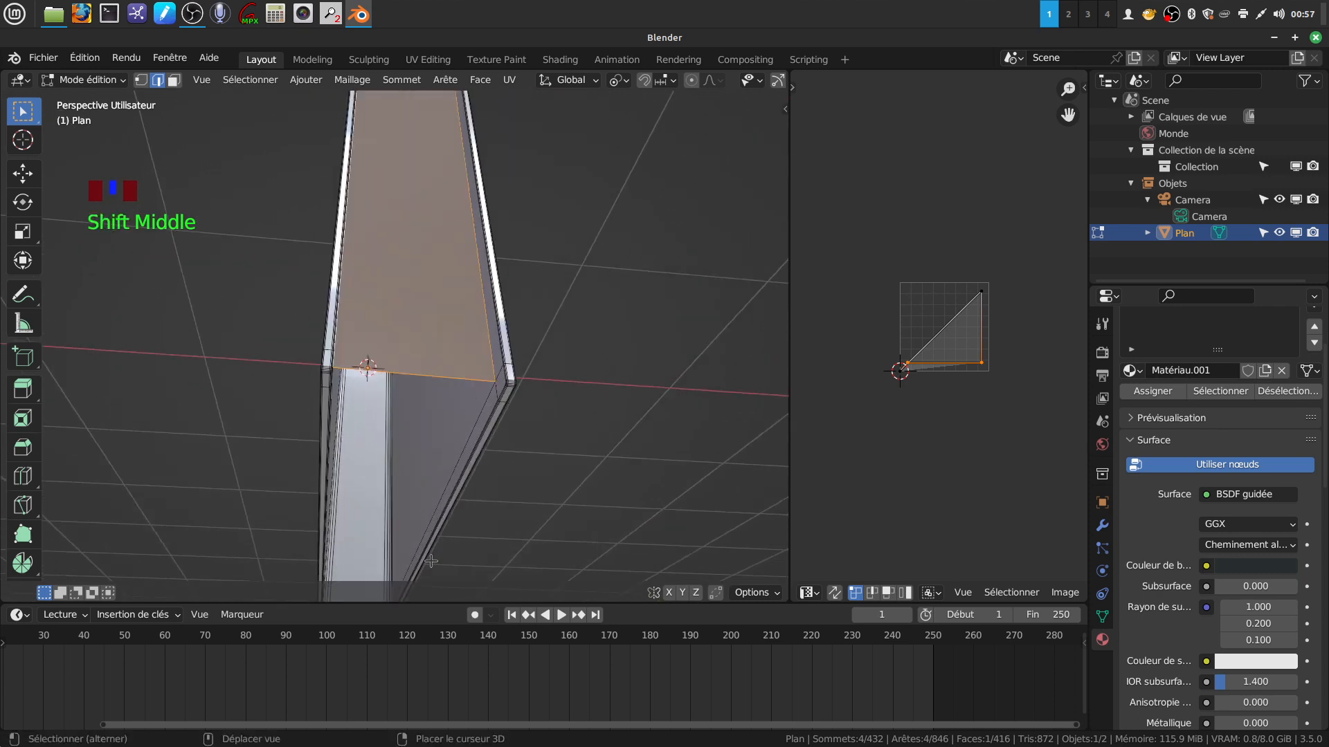
left_click(462, 441)
middle_click_drag(462, 440, 431, 477, "shift")
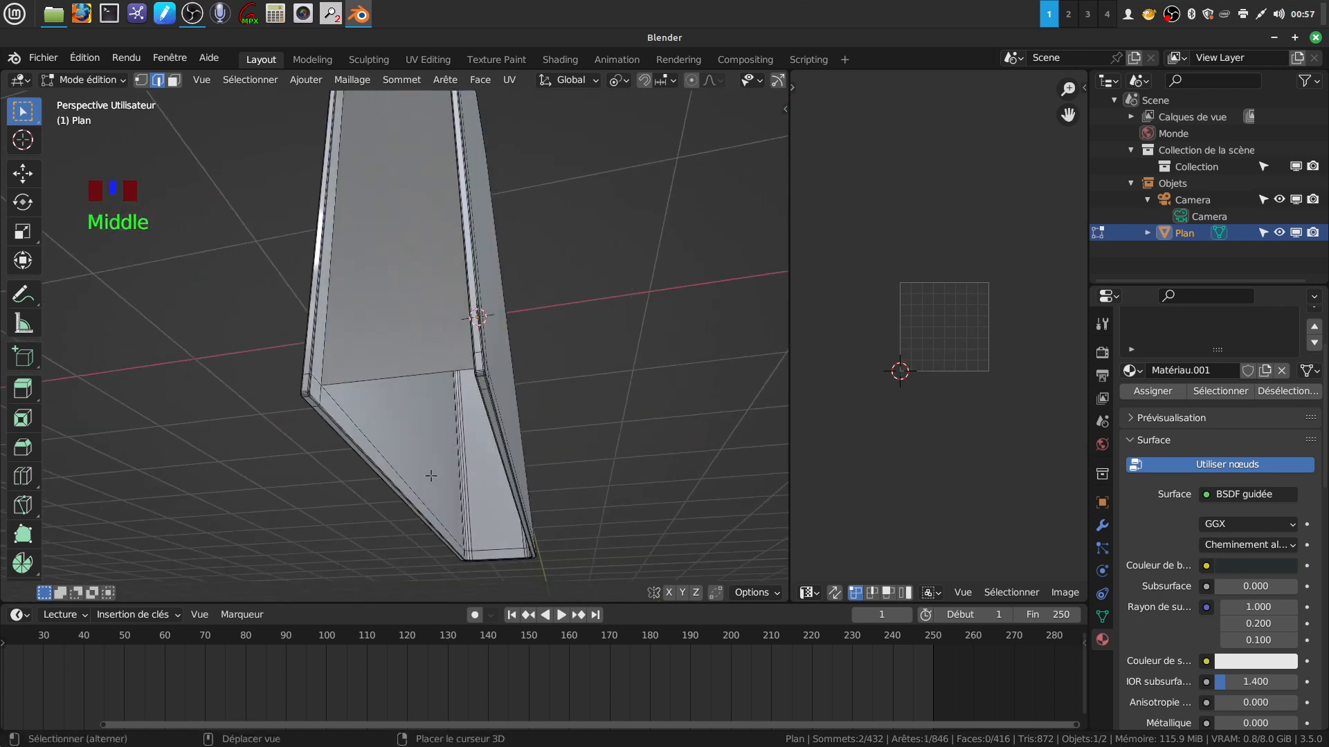
left_click(489, 549, "ctrl")
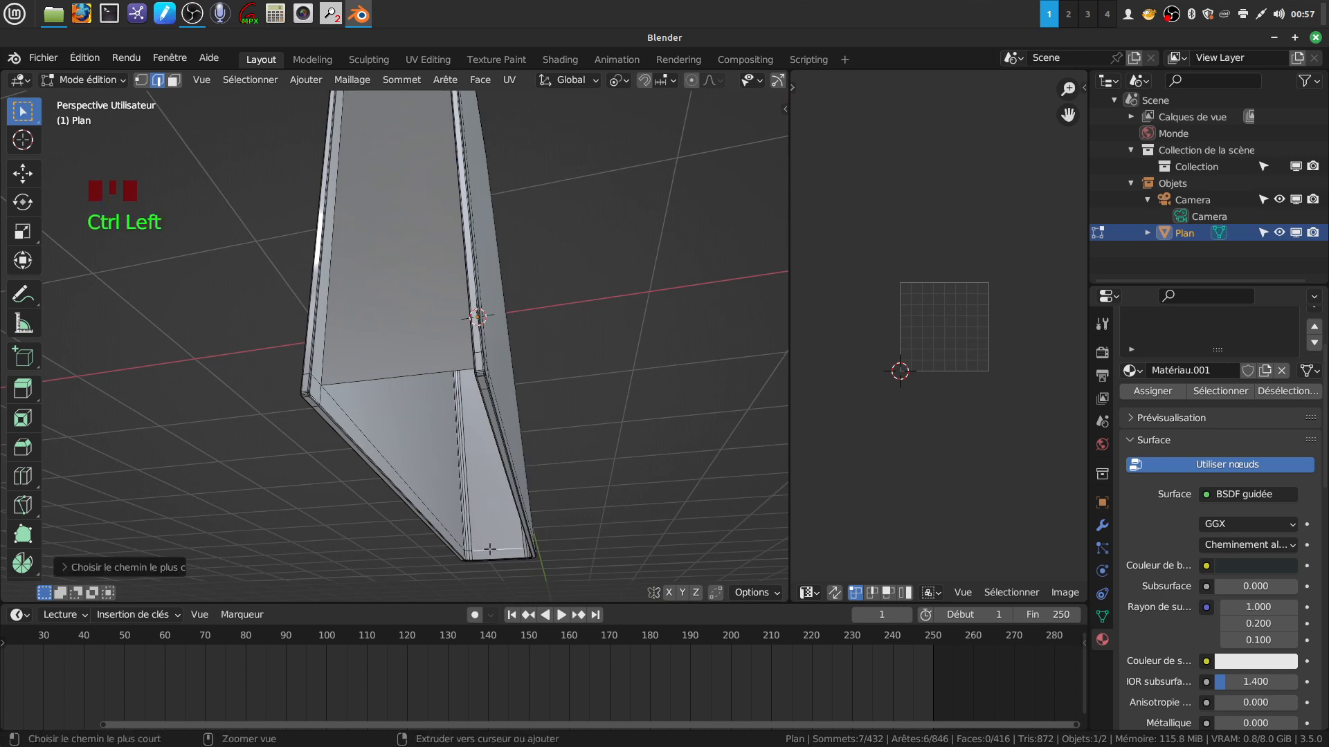
left_click(429, 502, "ctrl")
middle_click_drag(429, 502, 637, 550)
key("f")
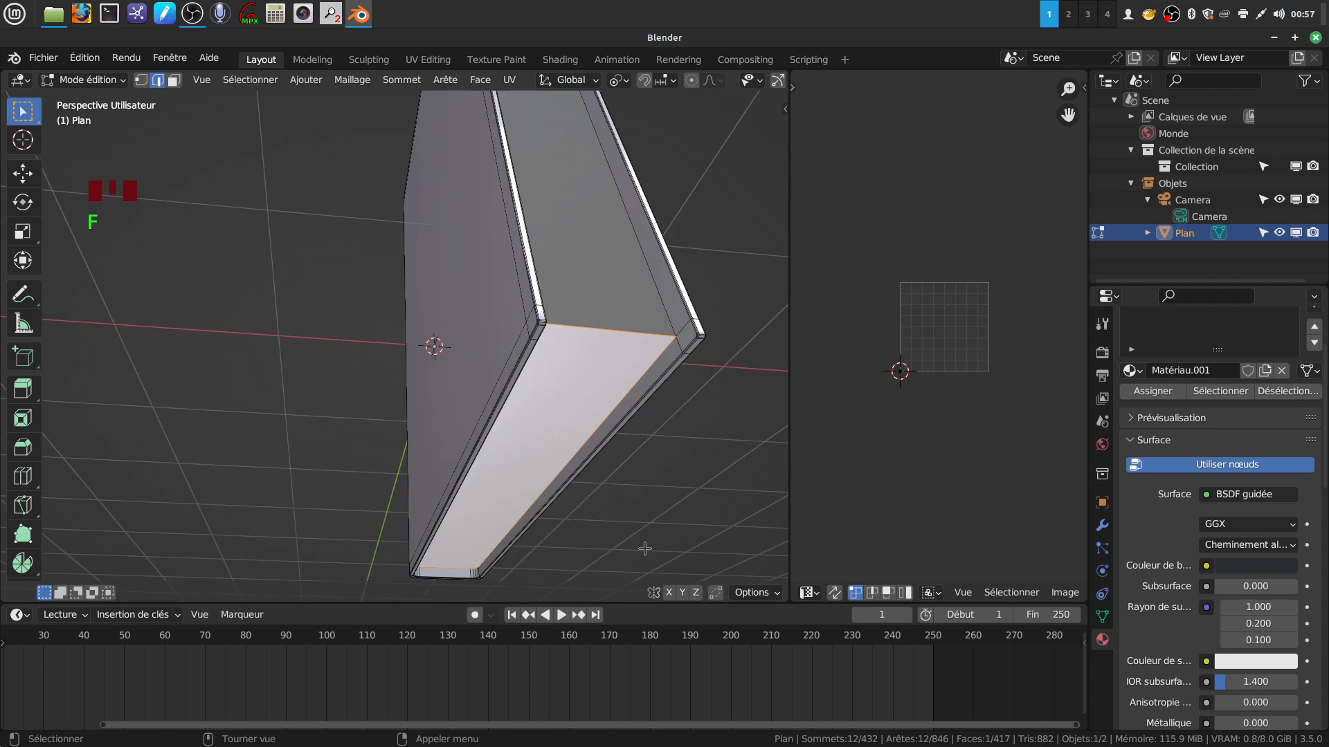
scroll(524, 485, "down", 4)
middle_click_drag(525, 466, 443, 295)
scroll(495, 554, "up", 2)
scroll(452, 457, "up", 2)
left_click(468, 449)
scroll(463, 442, "down", 4)
left_click(475, 390, "shift")
middle_click_drag(475, 389, 430, 303, "shift")
scroll(457, 365, "up", 1)
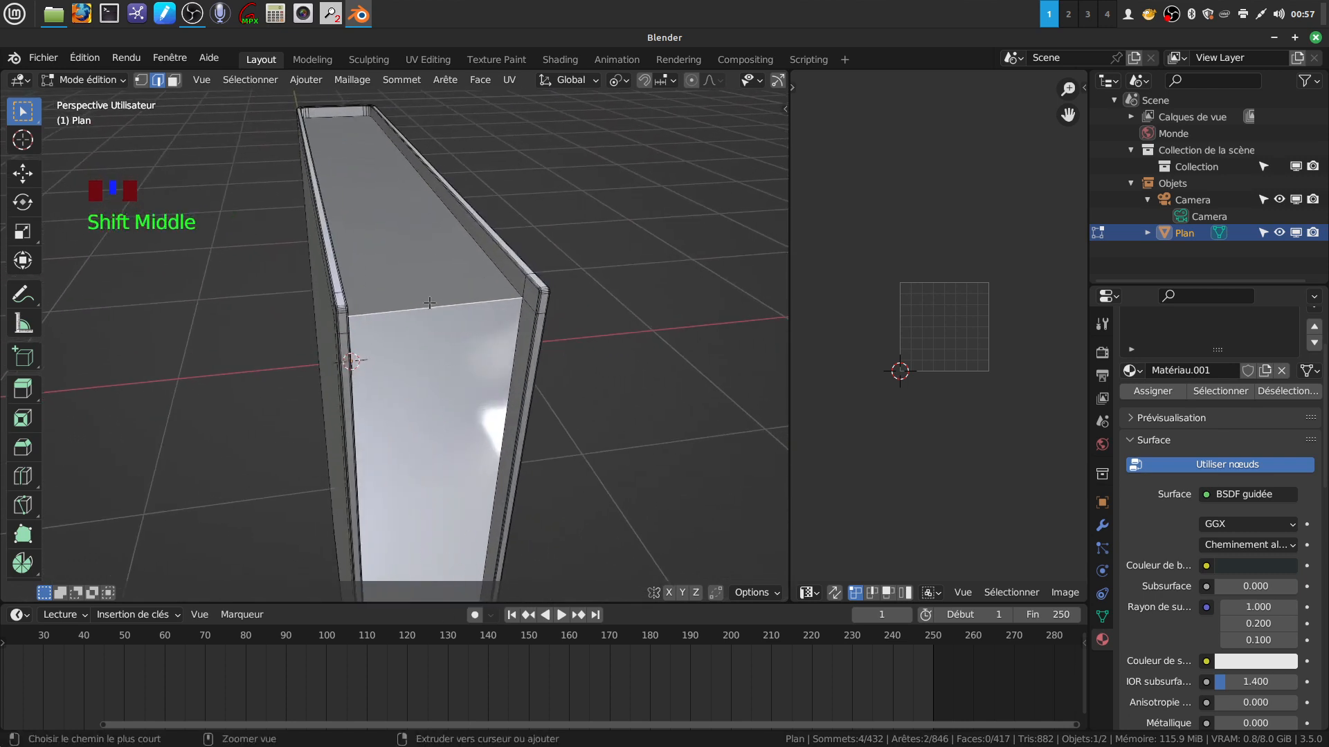
key("ctrl+b")
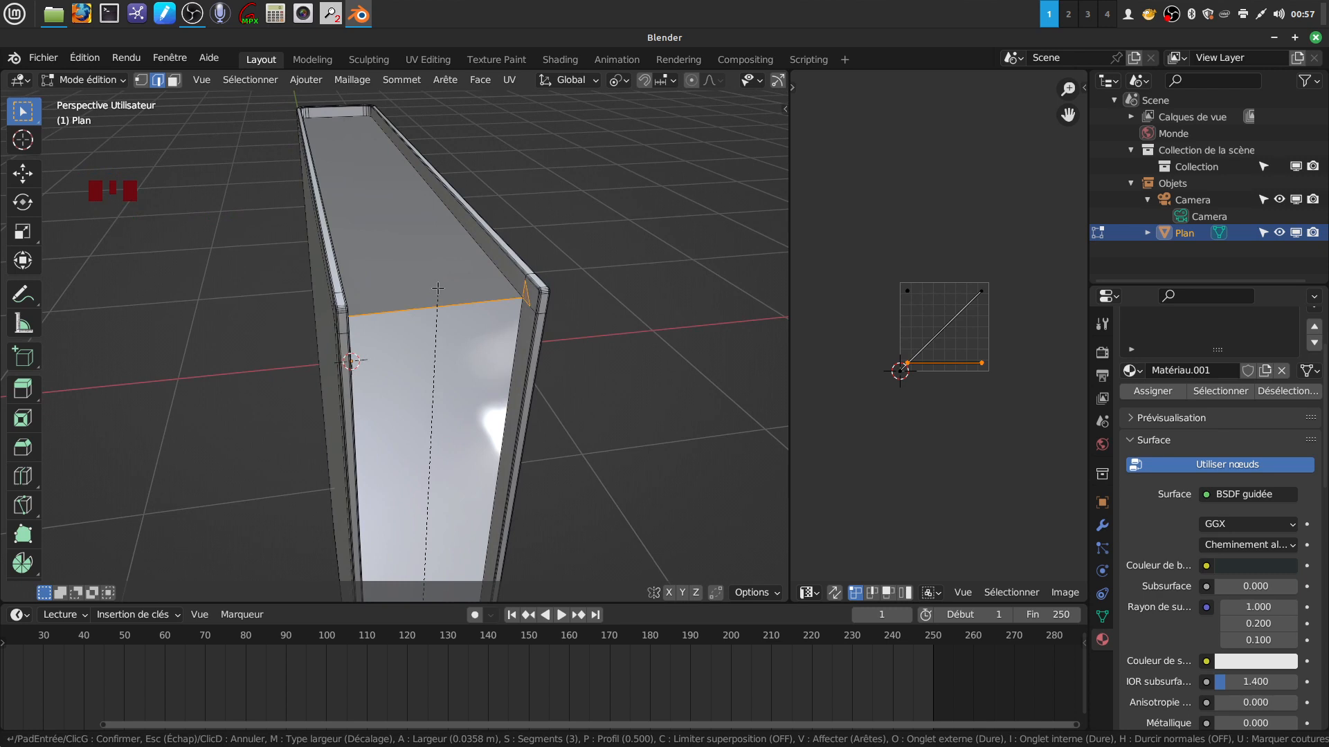
left_click(438, 288)
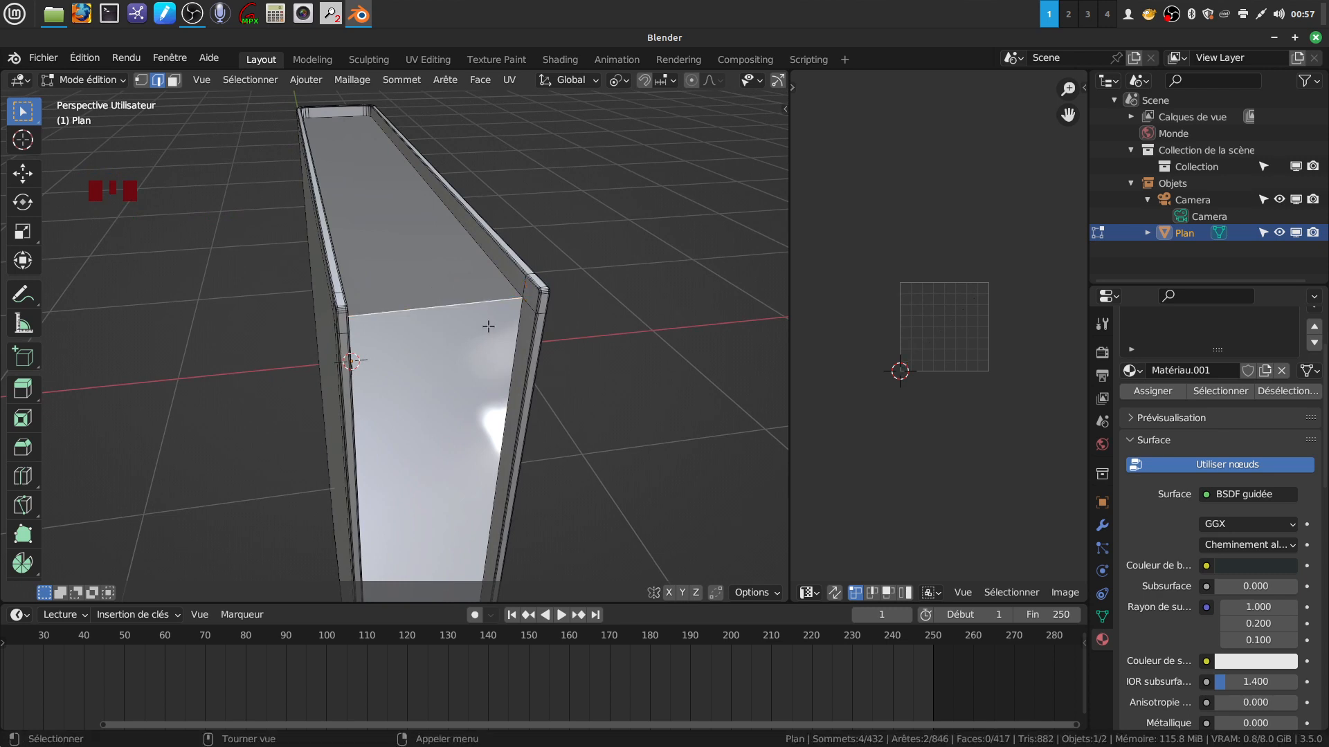
Step: Select the short leftover edges around the page block's upper and lower corners on the inner covers and dissolve them
middle_click_drag(488, 326, 469, 376, "shift")
scroll(482, 372, "up", 1)
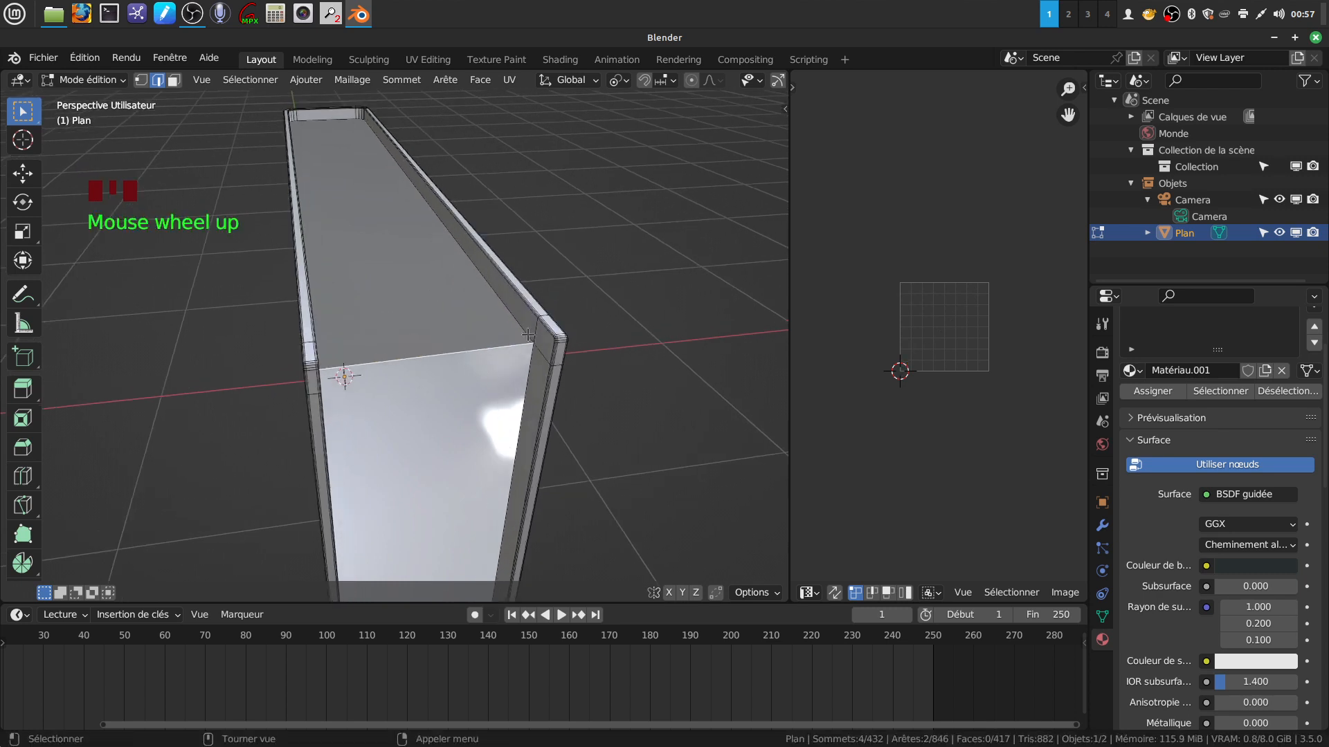
left_click(535, 328)
left_click(547, 360, "shift")
middle_click_drag(547, 360, 386, 290)
left_click(361, 297, "shift")
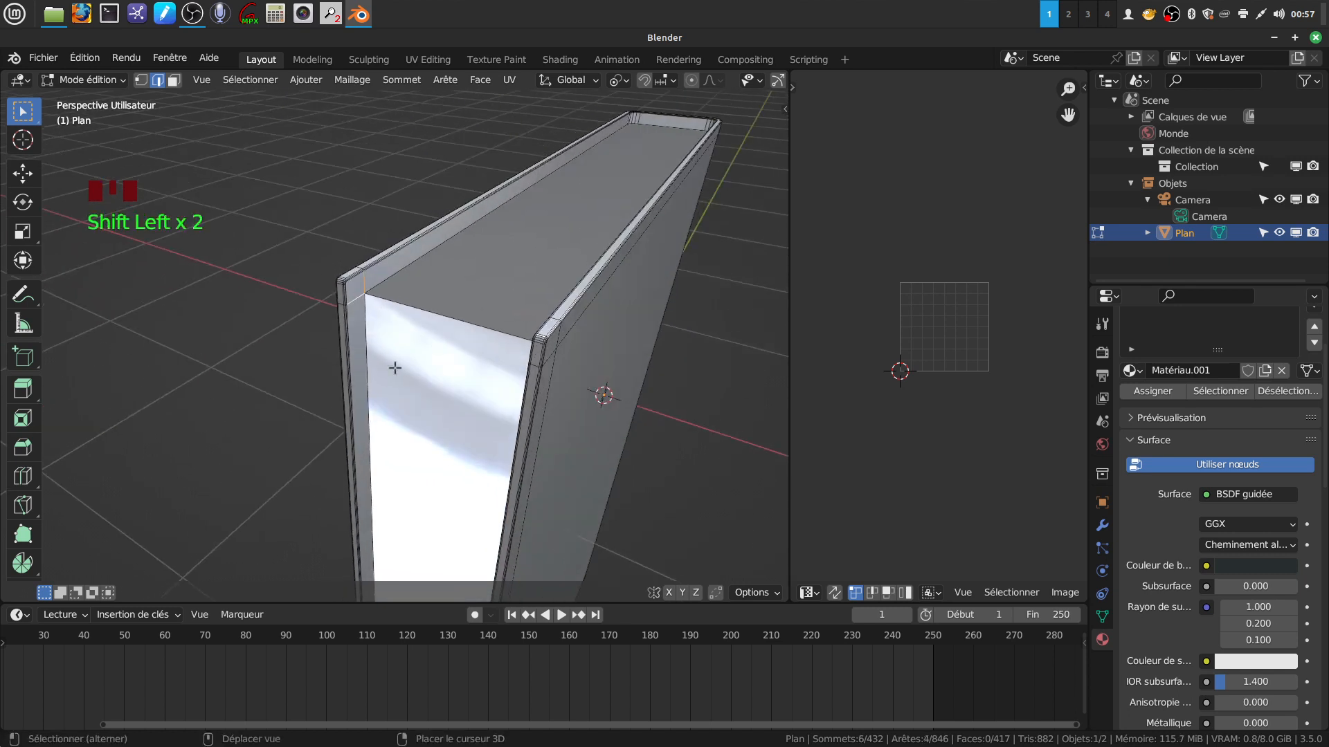
scroll(395, 367, "down", 3)
middle_click_drag(478, 482, 437, 398, "shift")
scroll(445, 496, "up", 3)
middle_click_drag(437, 460, 393, 366, "shift")
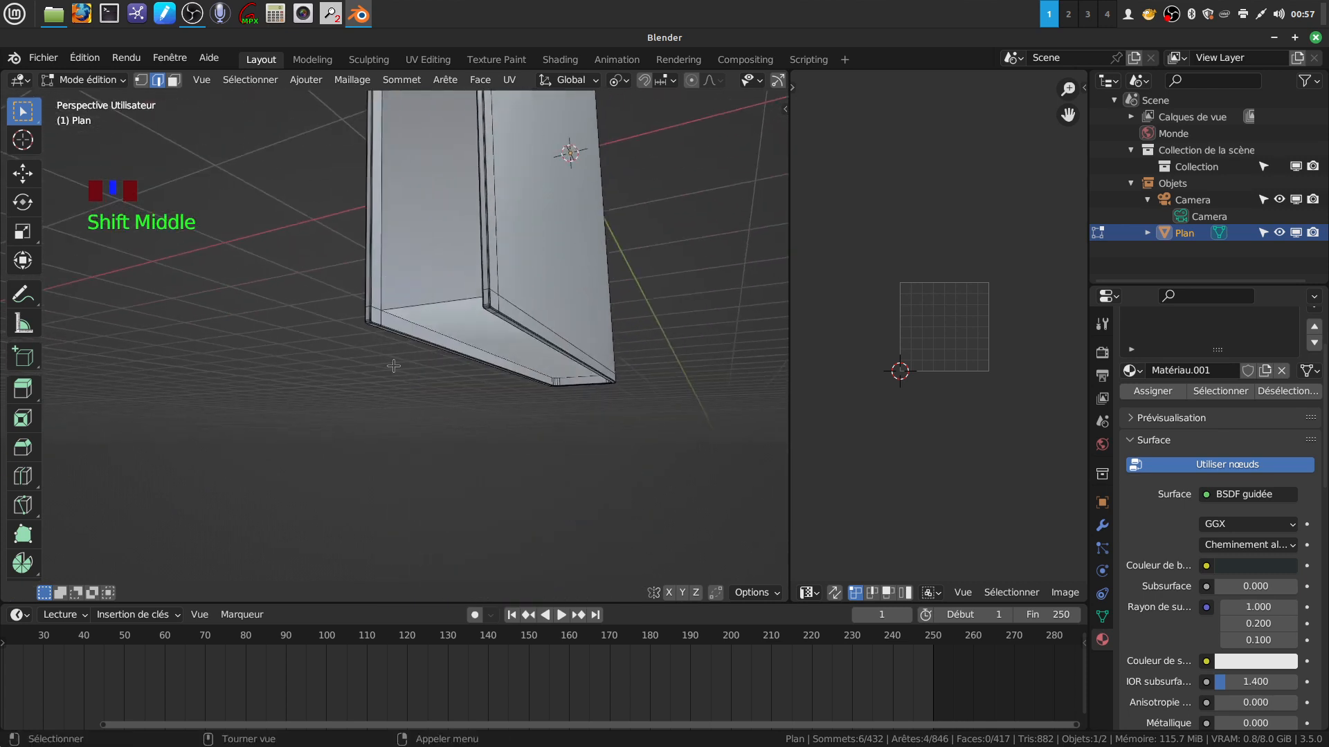
scroll(393, 366, "up", 2)
left_click(367, 294, "shift")
middle_click_drag(366, 290, 523, 317)
left_click(566, 301, "shift")
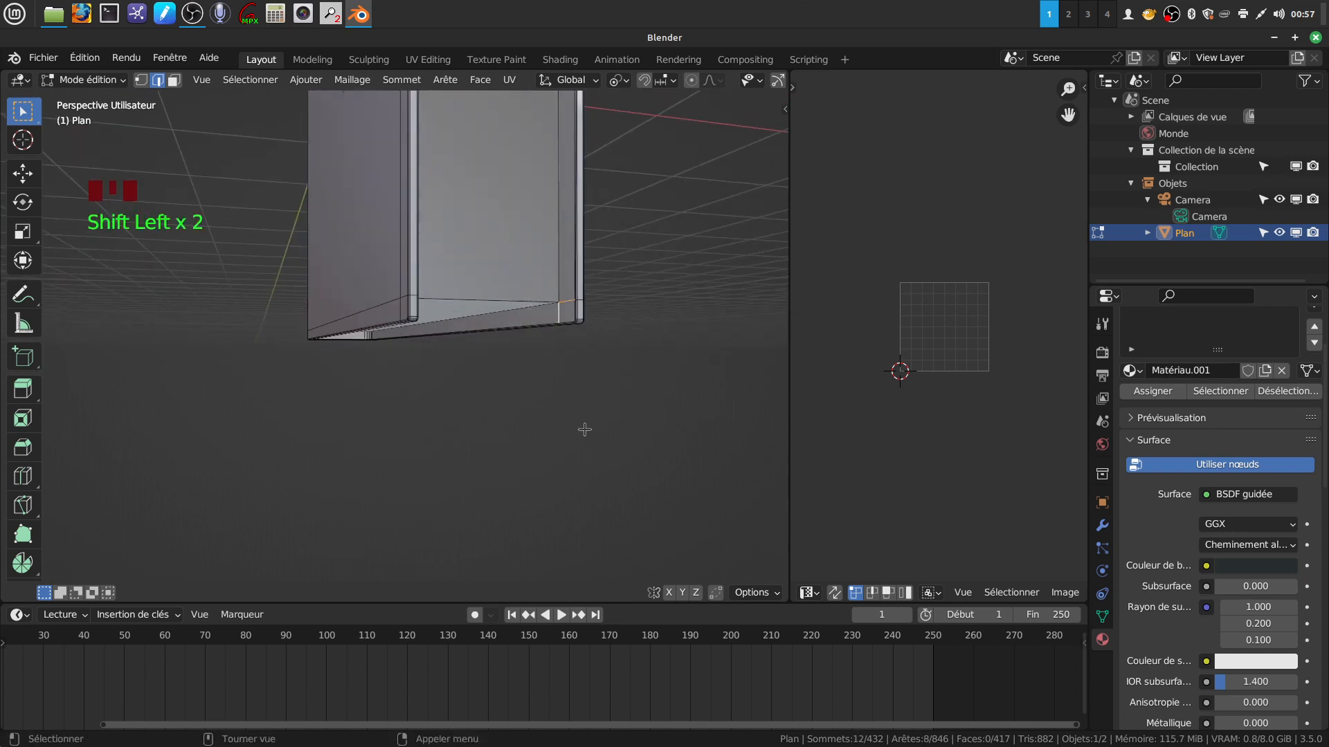
key("x")
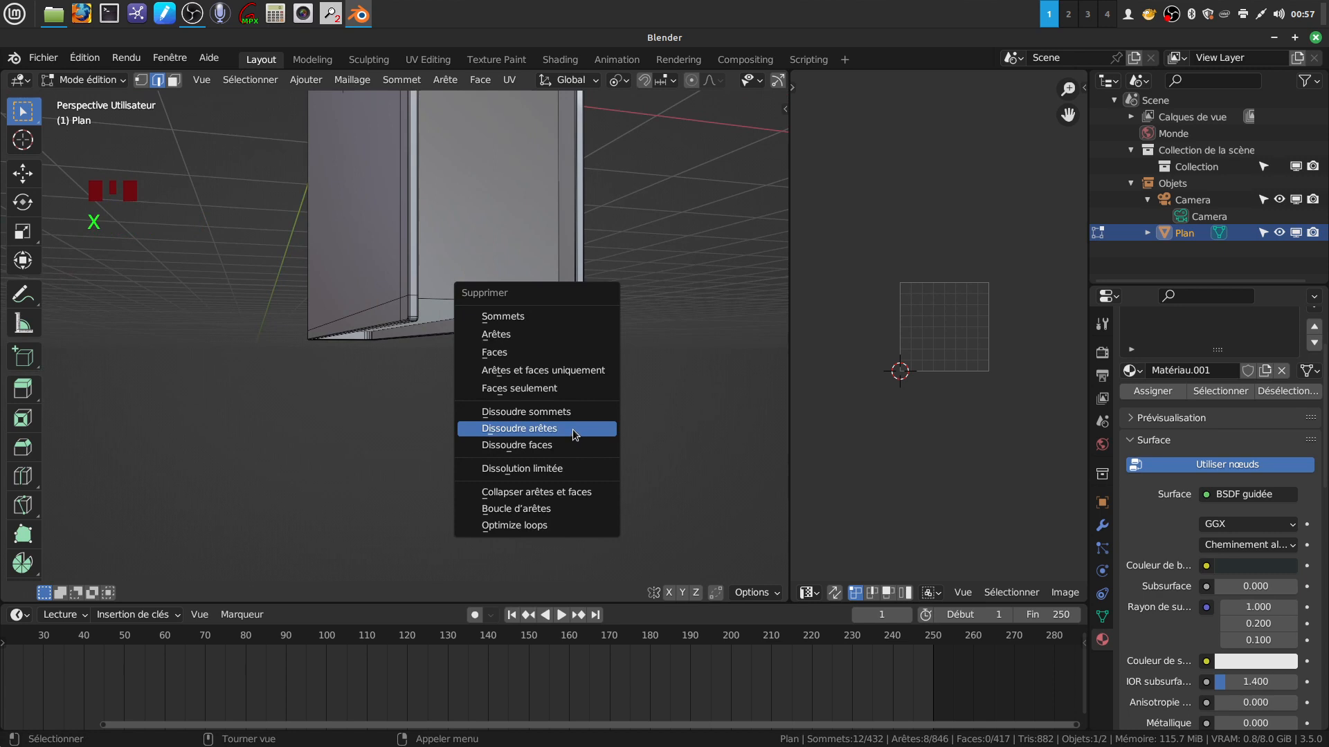
left_click(572, 430)
Step: Turn on the face orientation overlay to check the normals of the page block faces
scroll(534, 374, "down", 2)
middle_click_drag(534, 373, 423, 461, "shift")
scroll(528, 464, "down", 3)
scroll(462, 436, "down", 3)
key("q")
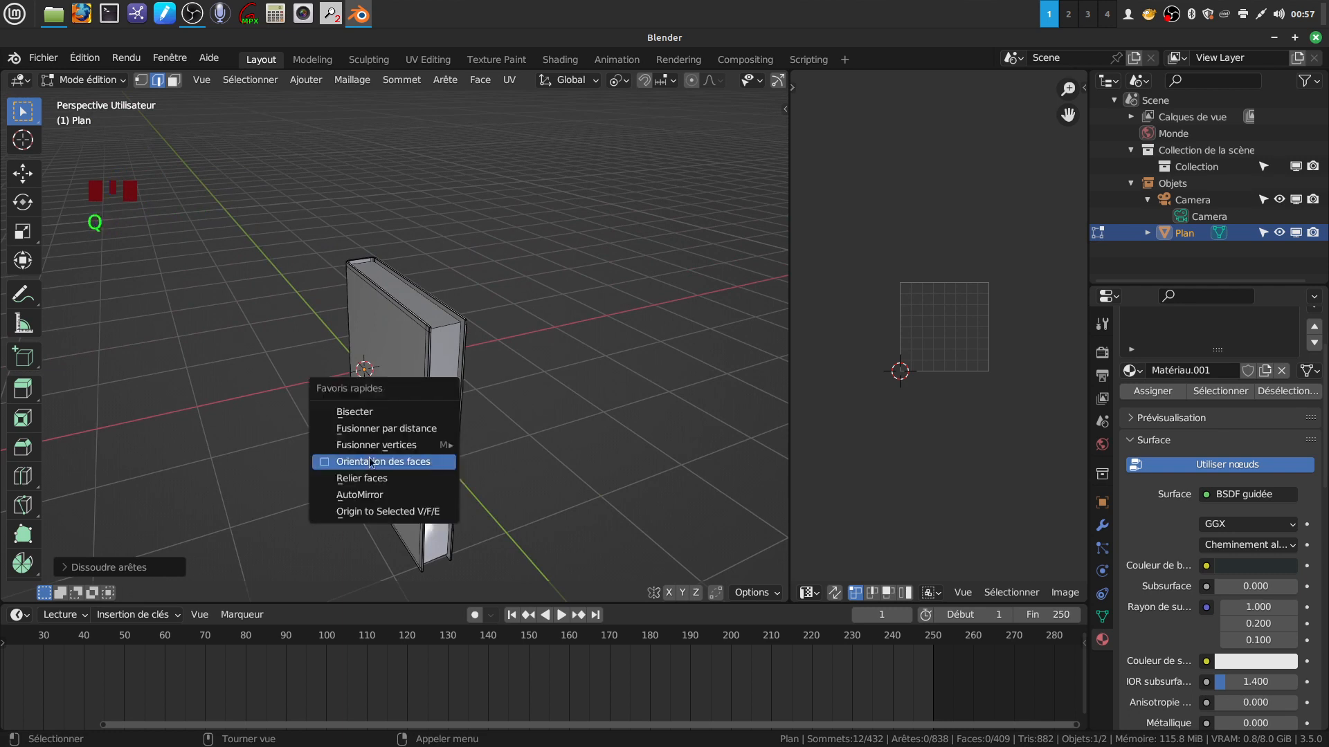
left_click(325, 469)
middle_click_drag(410, 450, 439, 496)
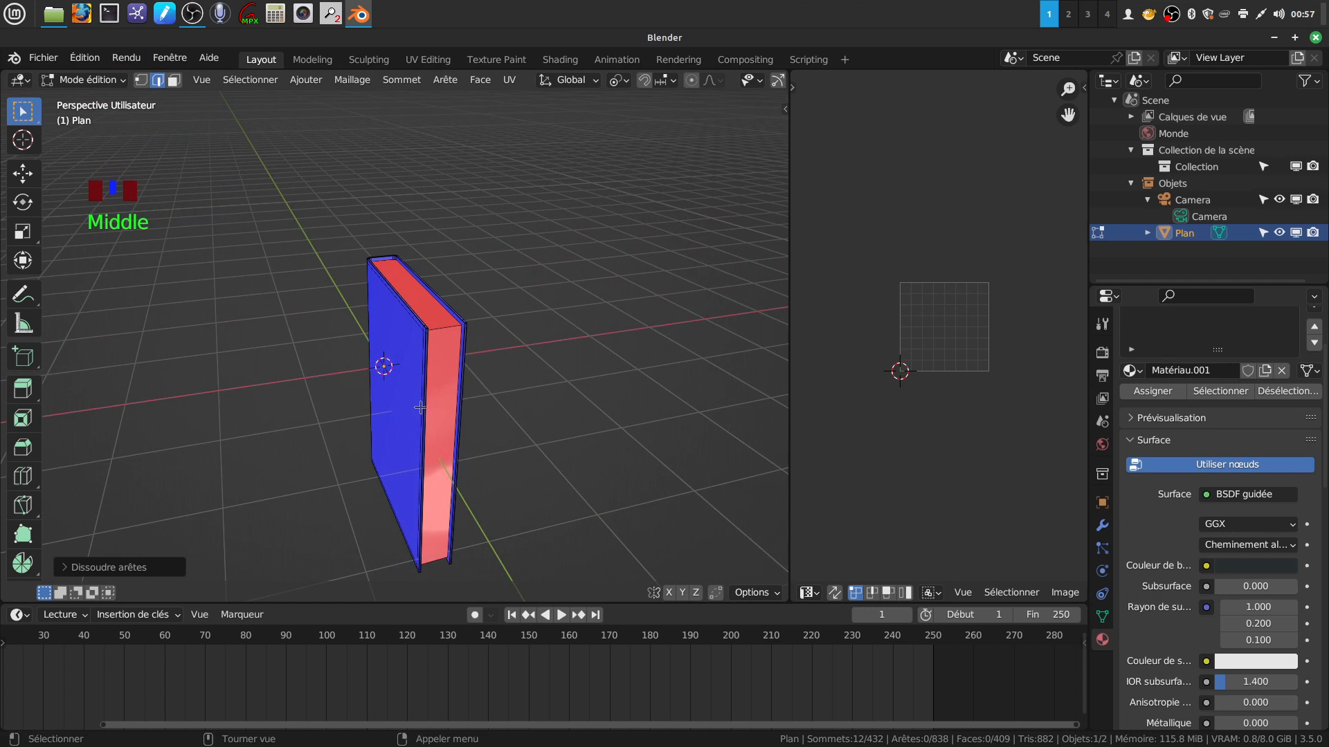
Step: Select the whole mesh, recalculate its normals to the outside, and turn the face orientation overlay off
key("a")
key("a")
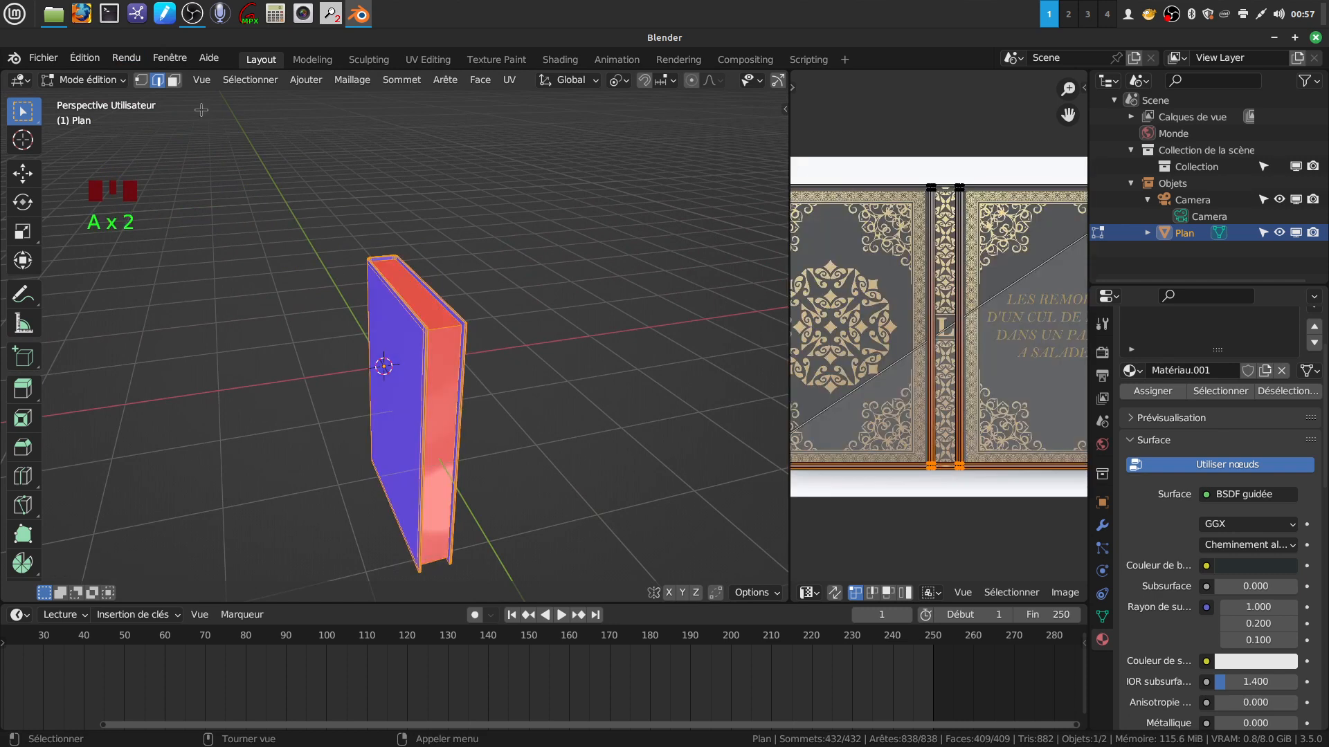
left_click(355, 80)
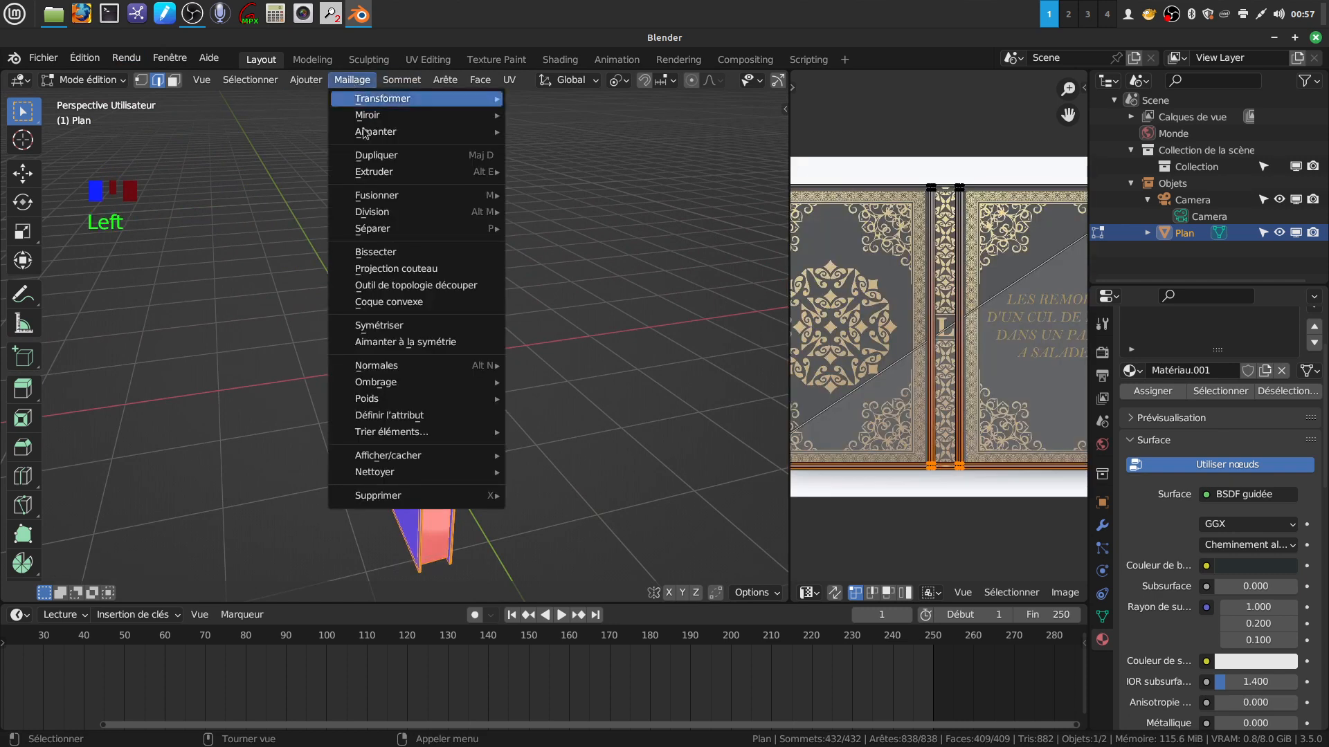
mouse_move(399, 365)
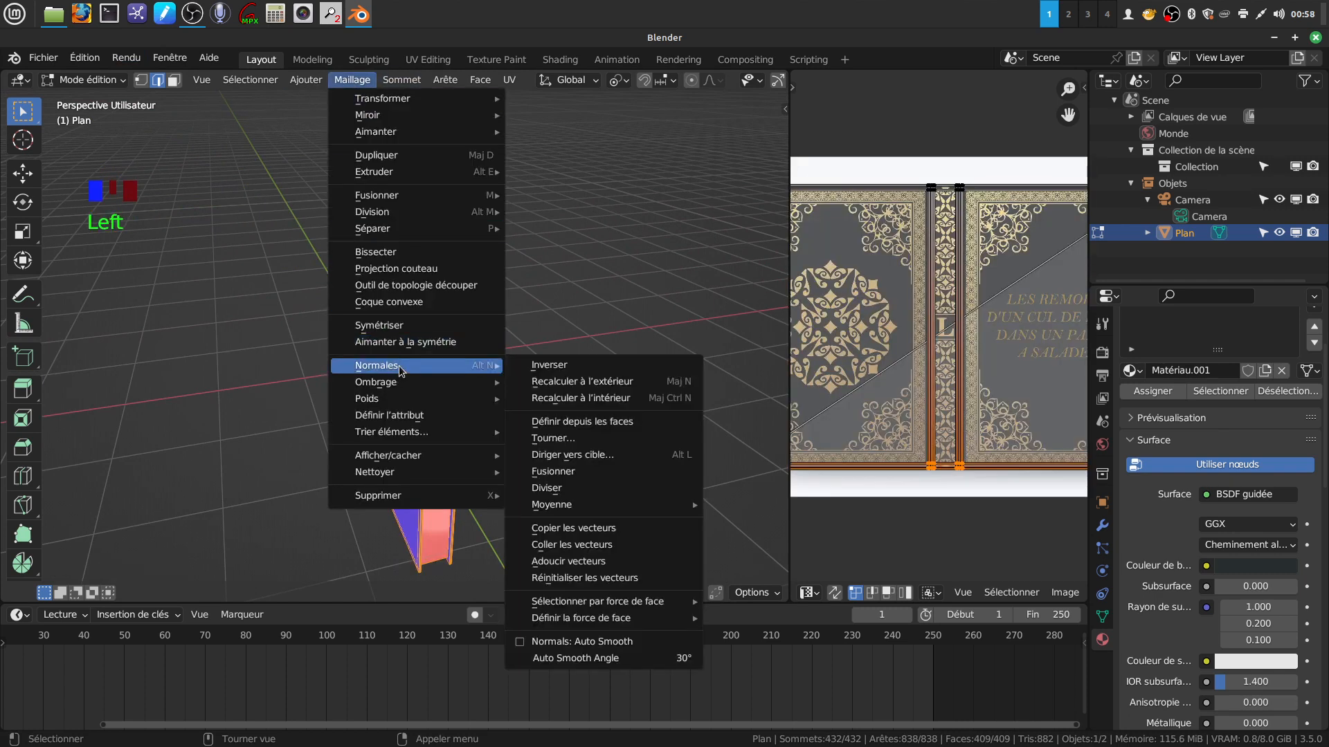
left_click(597, 386)
middle_click_drag(526, 385, 478, 382)
scroll(471, 383, "up", 2)
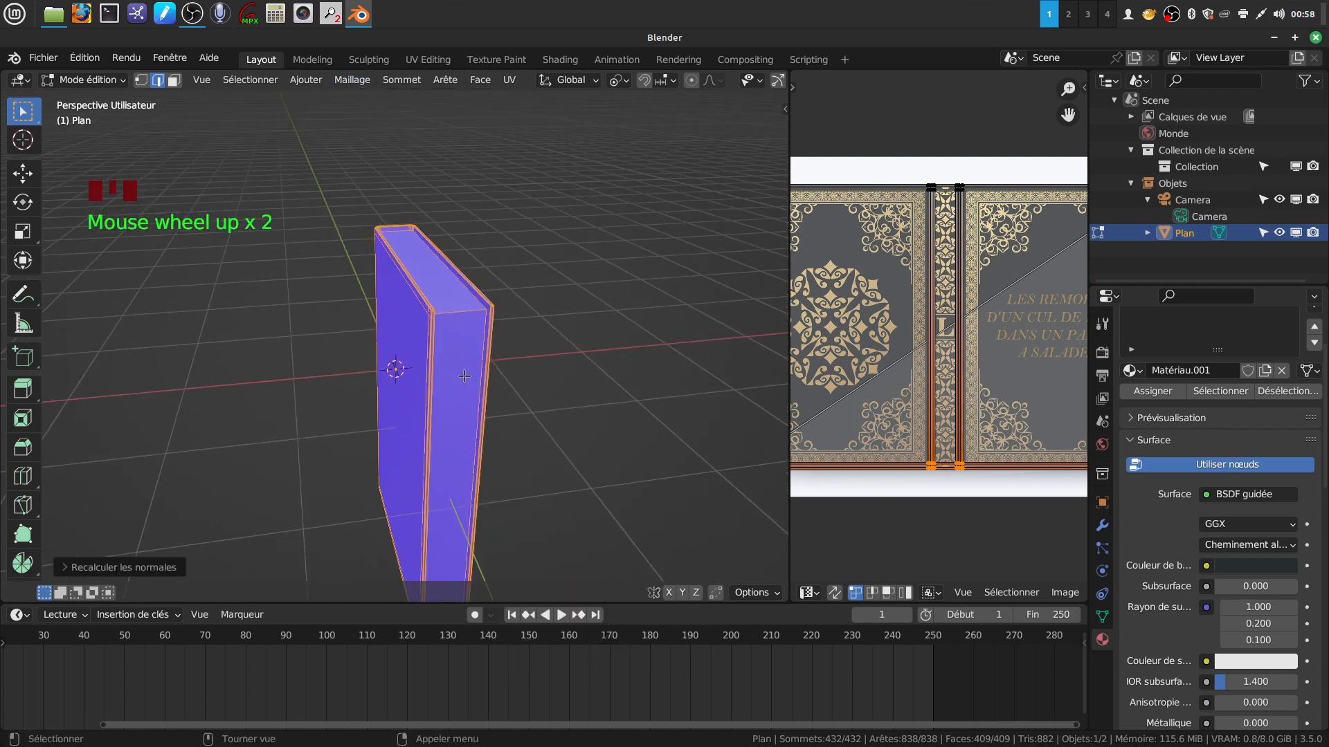
key("q")
left_click(375, 386)
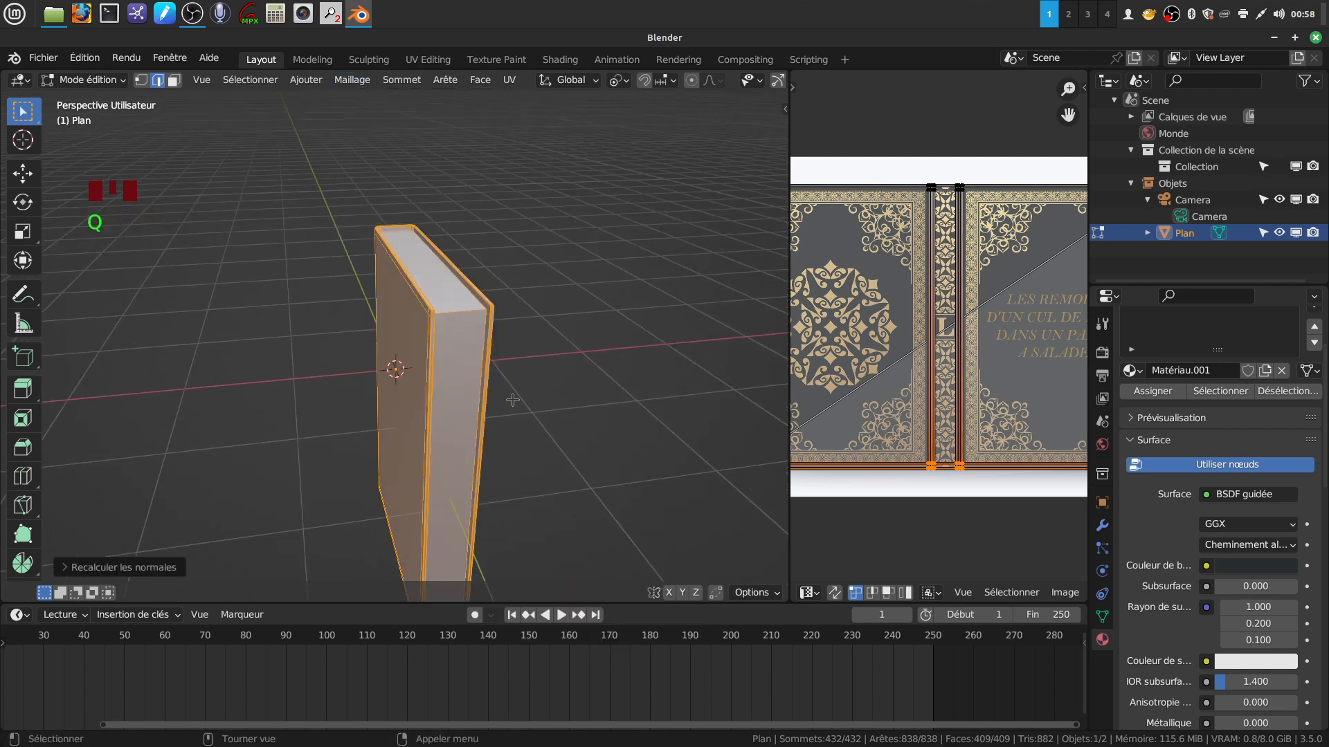
Step: Bevel the page block's upper and lower front edges about 0.014 m wide with 4 segments and check the book in object mode
scroll(484, 373, "up", 2)
left_click(483, 384)
mouse_move(483, 384)
middle_mouse_down("shift")
mouse_move(493, 148)
mouse_move(498, 395)
middle_mouse_up("shift")
left_click(467, 530, "shift")
middle_click_drag(467, 530, 530, 459, "shift")
scroll(530, 459, "up", 2)
middle_click_drag(465, 394, 469, 410, "shift")
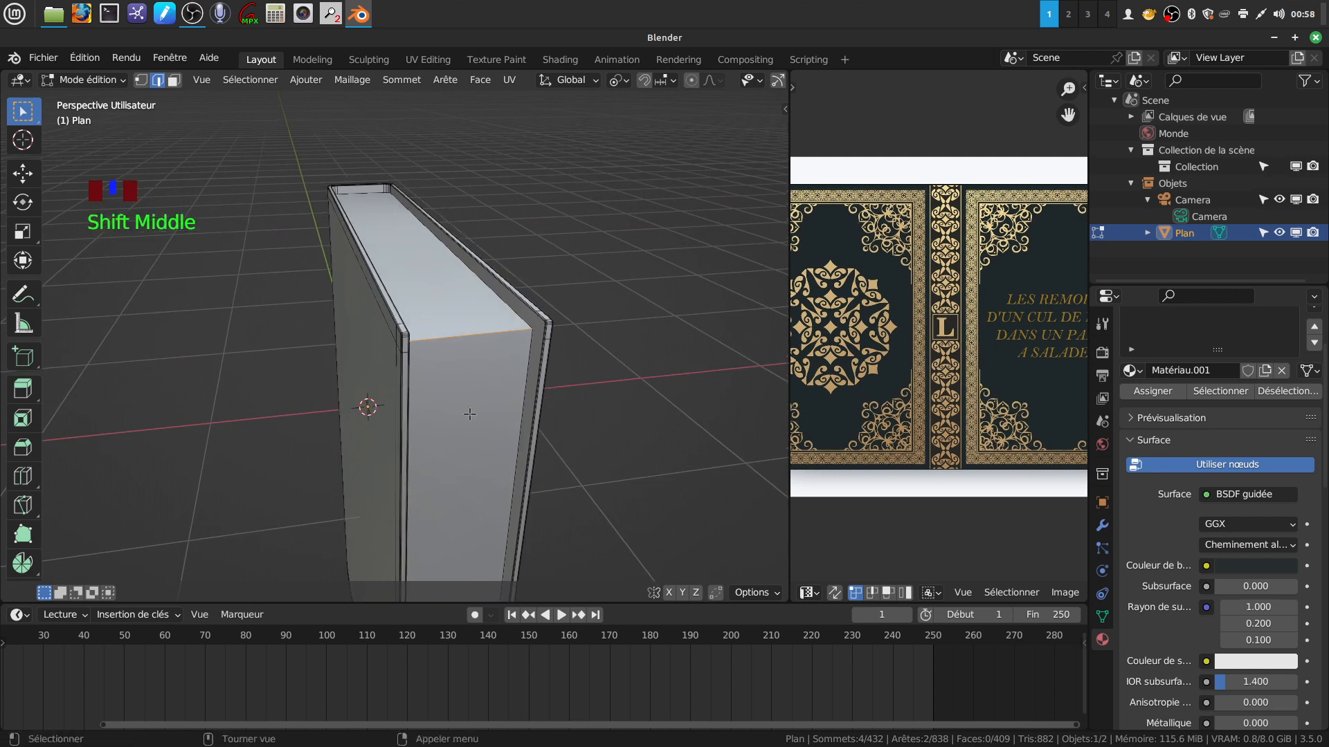
key("ctrl+b")
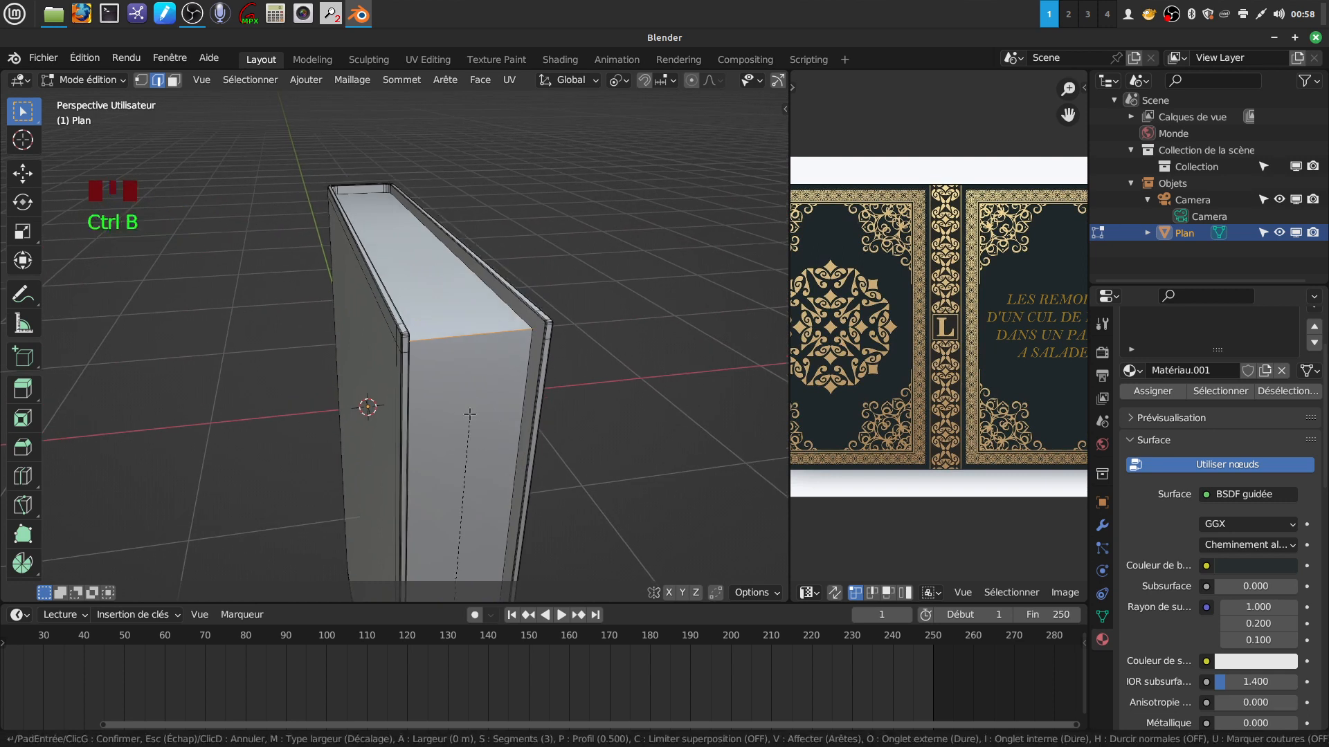
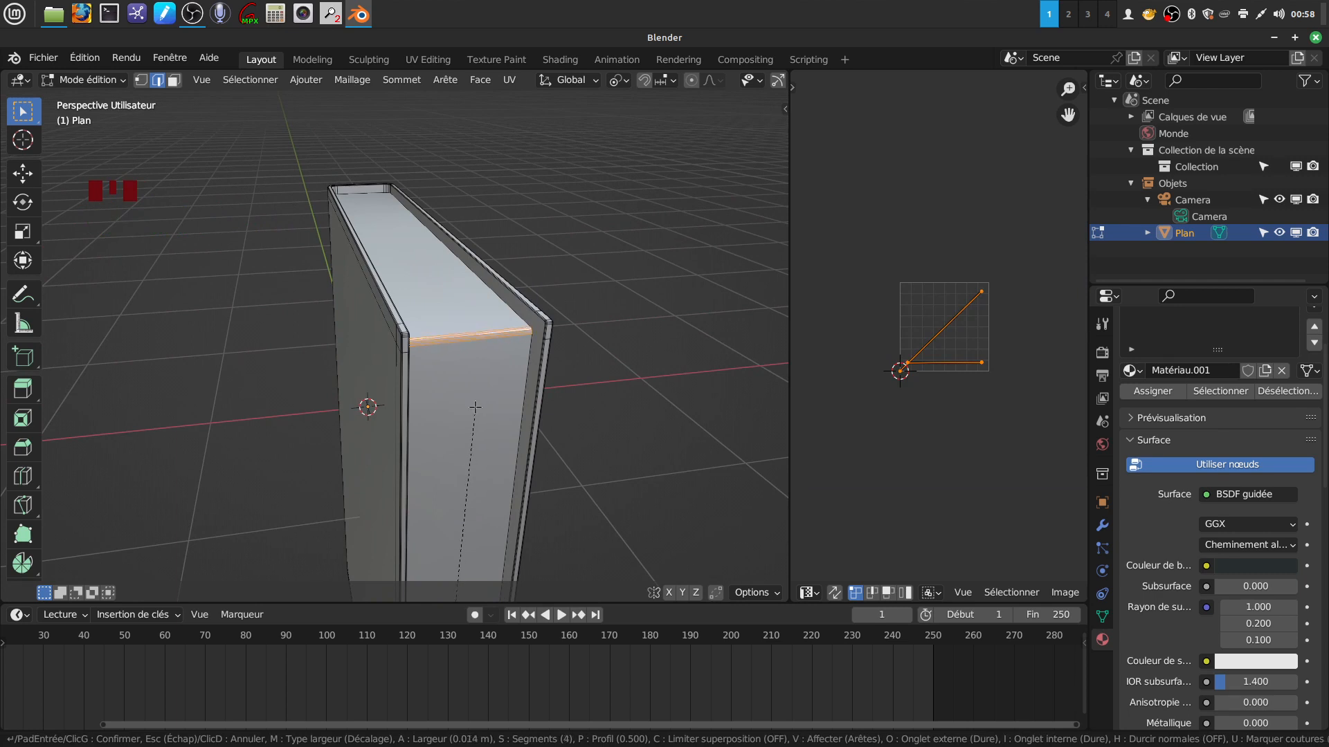
left_click(475, 408)
scroll(488, 405, "down", 3)
middle_click_drag(492, 413, 441, 457)
key("Tab")
scroll(488, 416, "down", 3)
scroll(441, 456, "up", 2)
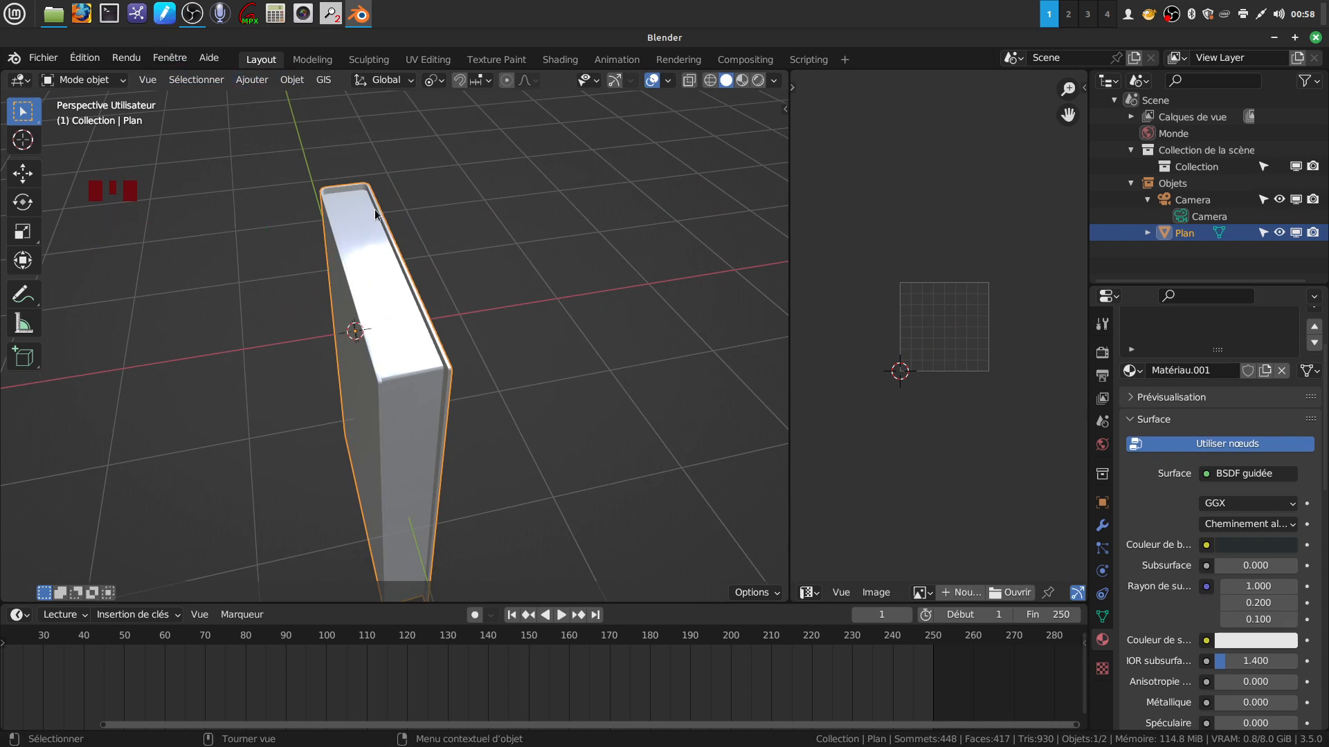
Step: In edit mode, select the upper, front, lower and bevelled faces of the page block using face selection
key("Tab")
left_click(173, 80)
middle_click_drag(468, 333, 451, 319, "shift")
key("c")
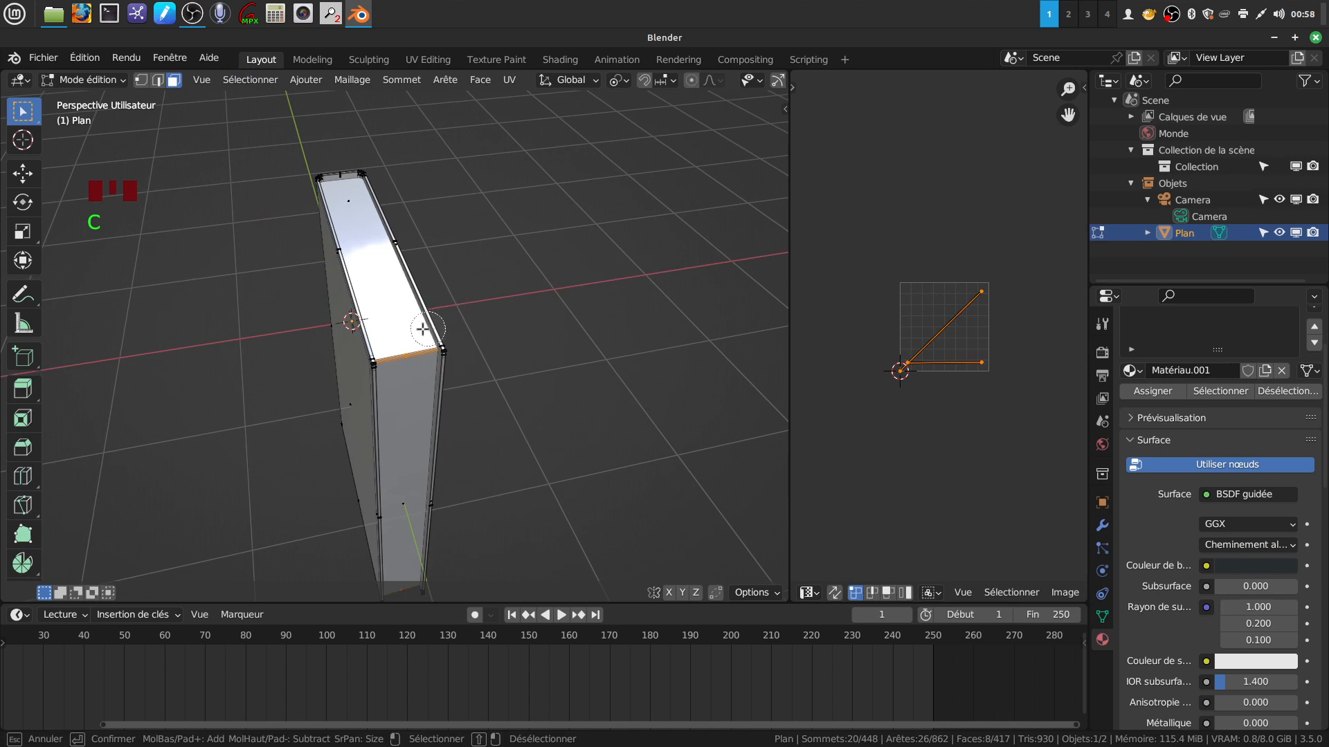
left_click_drag(408, 333, 410, 357)
right_click(413, 355)
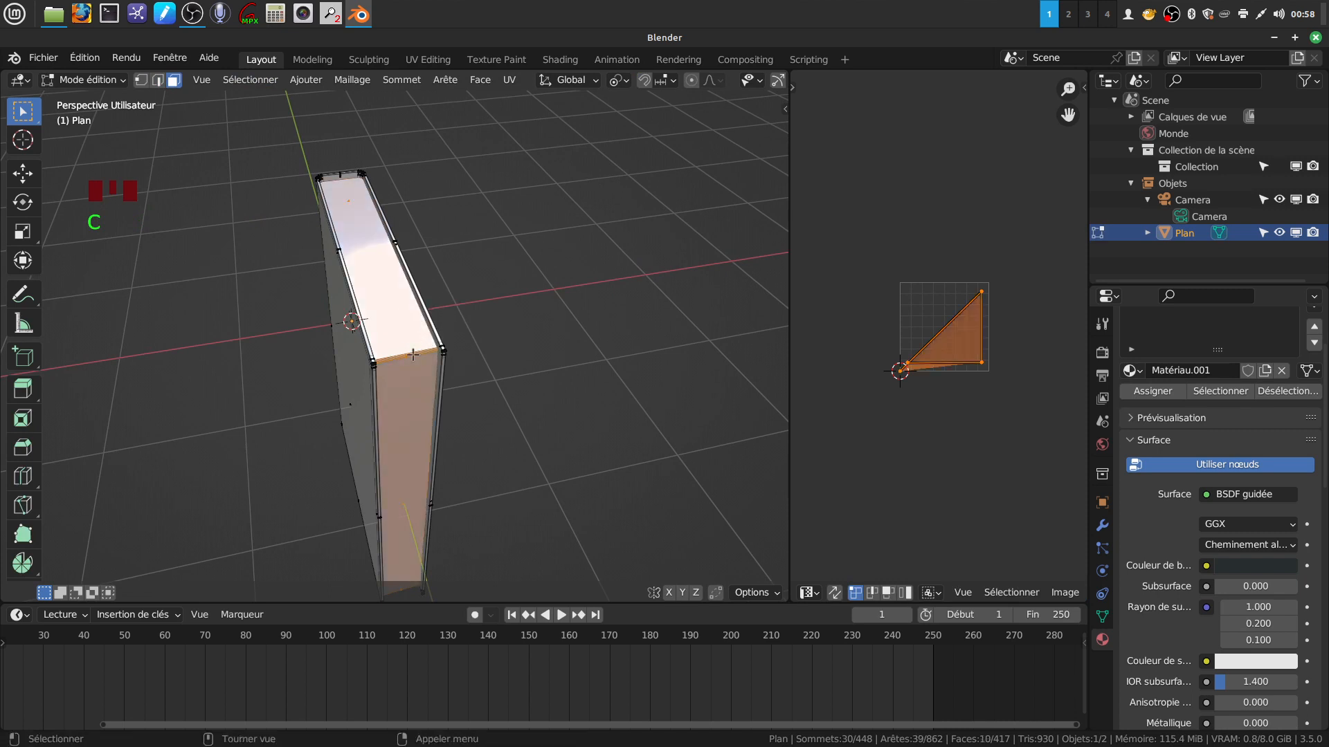
scroll(448, 400, "down", 3)
middle_click_drag(448, 400, 425, 232)
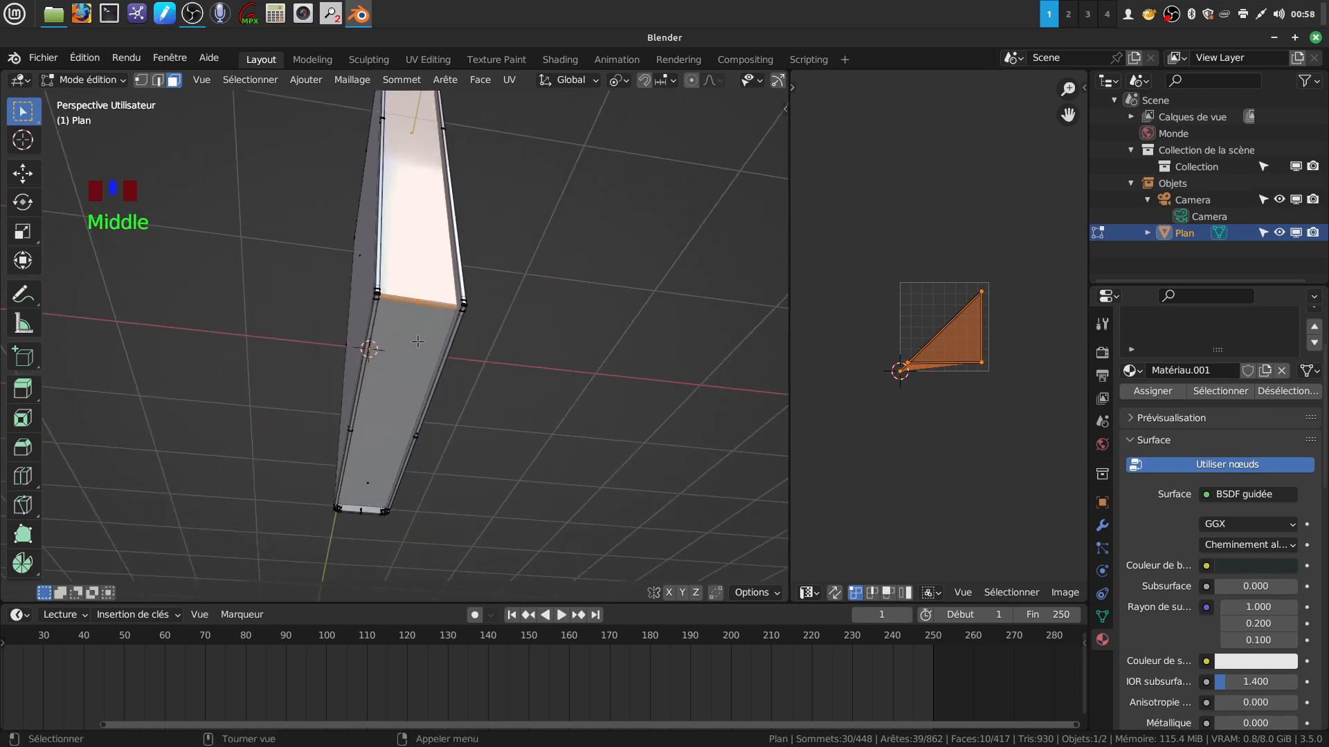
key("c")
left_click(417, 322)
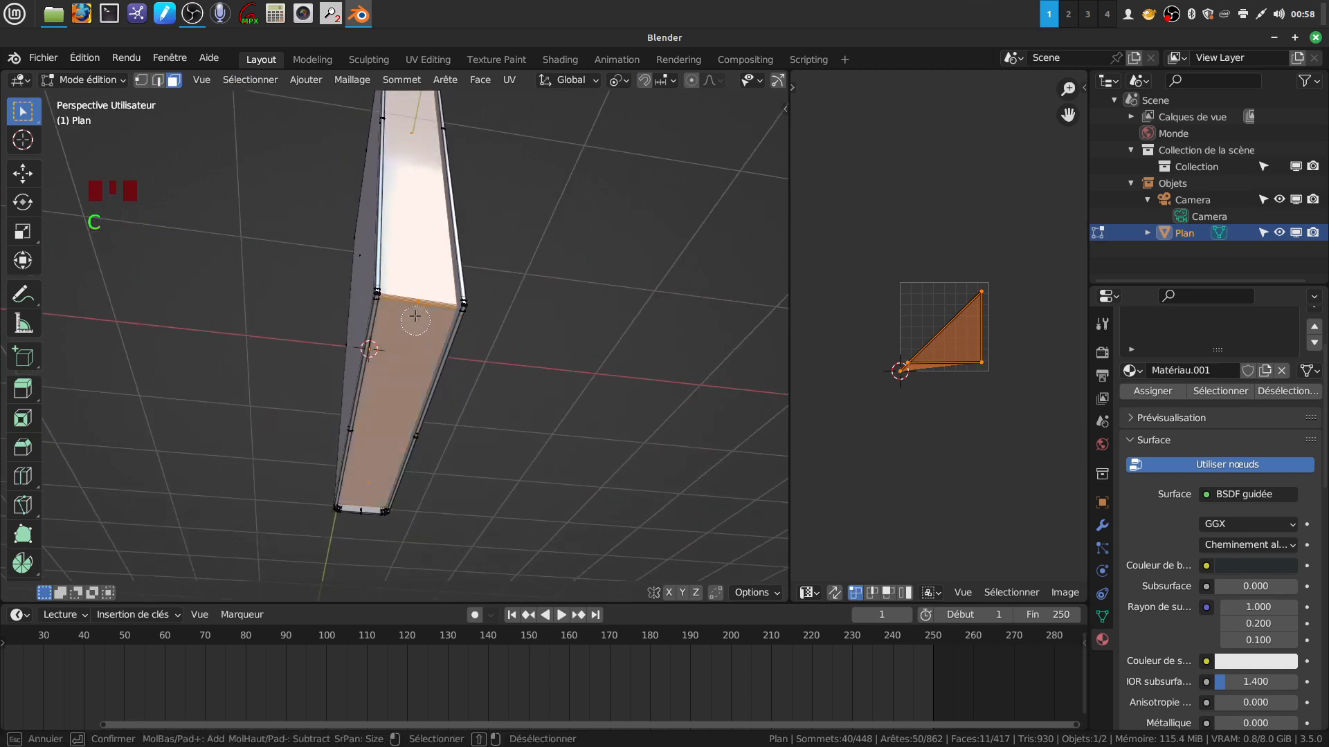
right_click(414, 321)
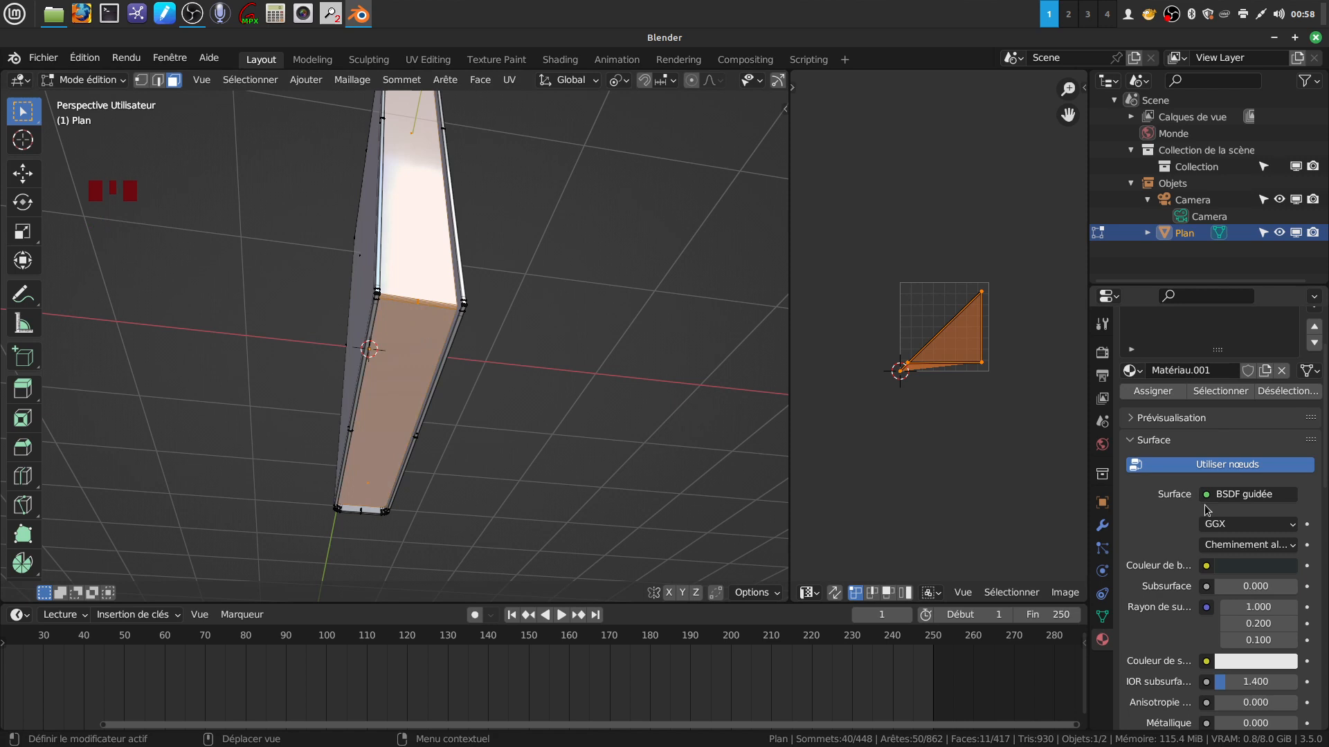
Step: Add a third material slot with a new material for the page block and lower its specular value
left_click(1103, 644)
scroll(1269, 418, "up", 4)
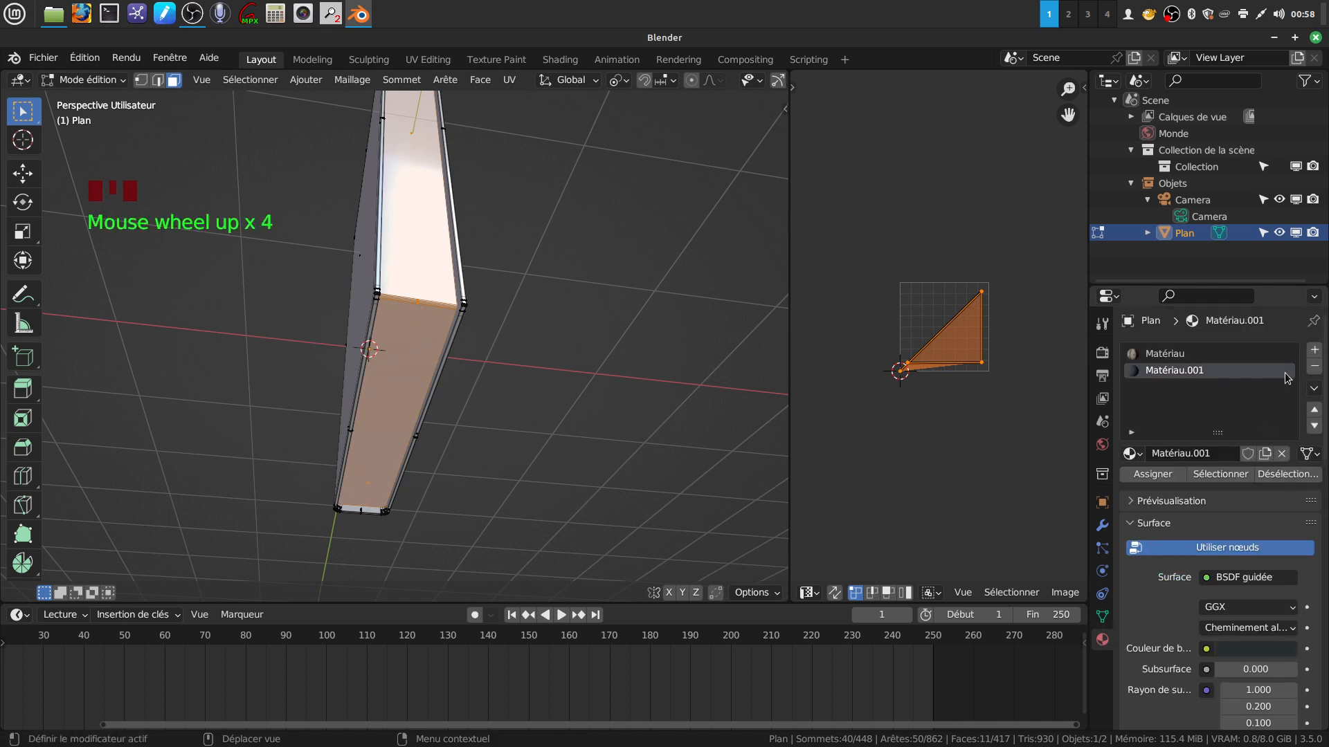
left_click(1313, 353)
scroll(1226, 446, "down", 2)
left_click(1223, 450)
scroll(1260, 512, "down", 8)
left_click_drag(1268, 609, 1231, 608)
scroll(1215, 440, "up", 4)
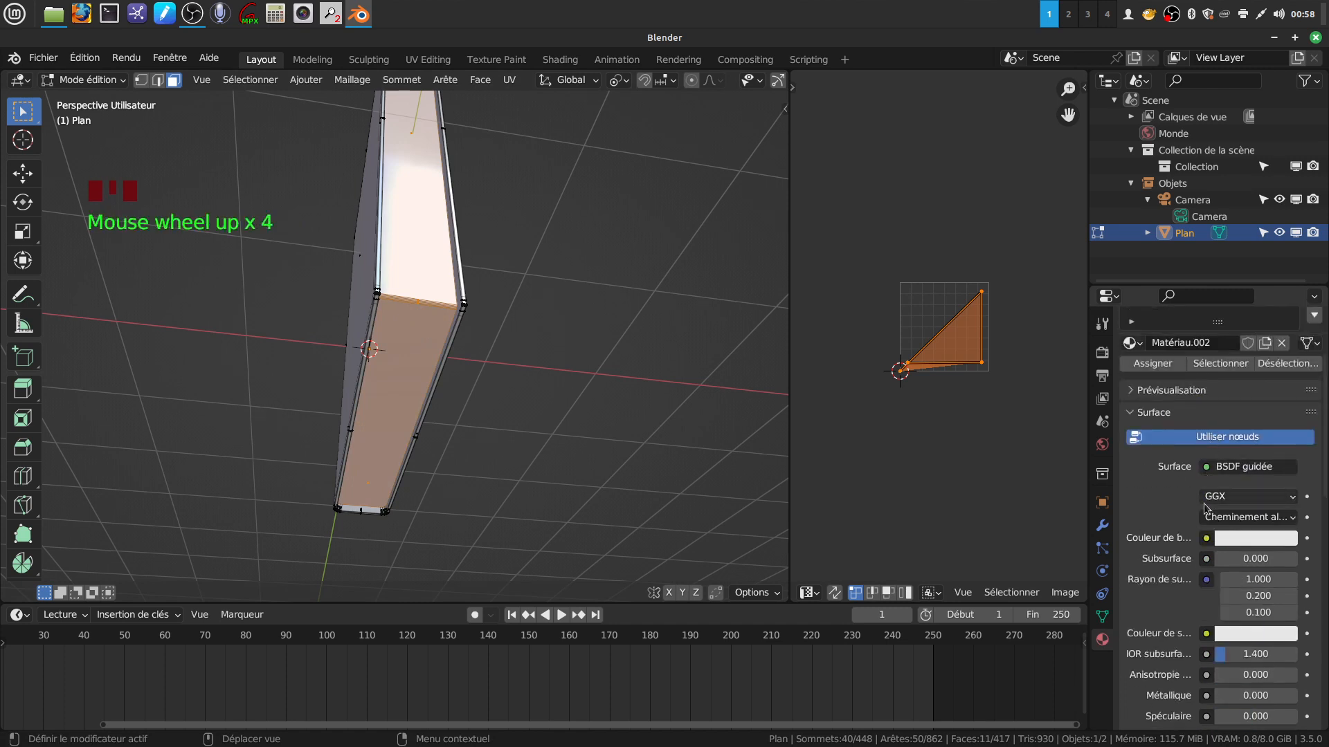
Step: Link the page block material's base color to an image texture and load pages.png into it
left_click(1207, 539)
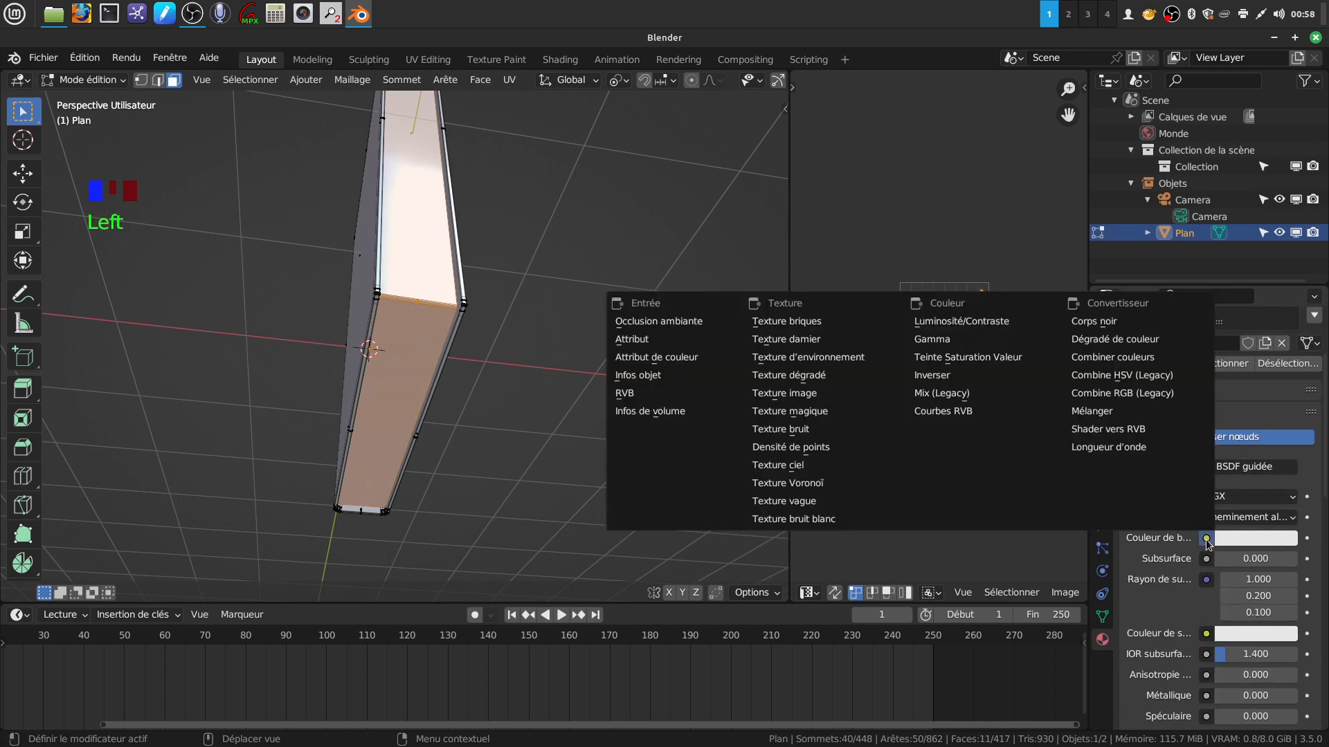
left_click(819, 393)
scroll(1153, 506, "down", 3)
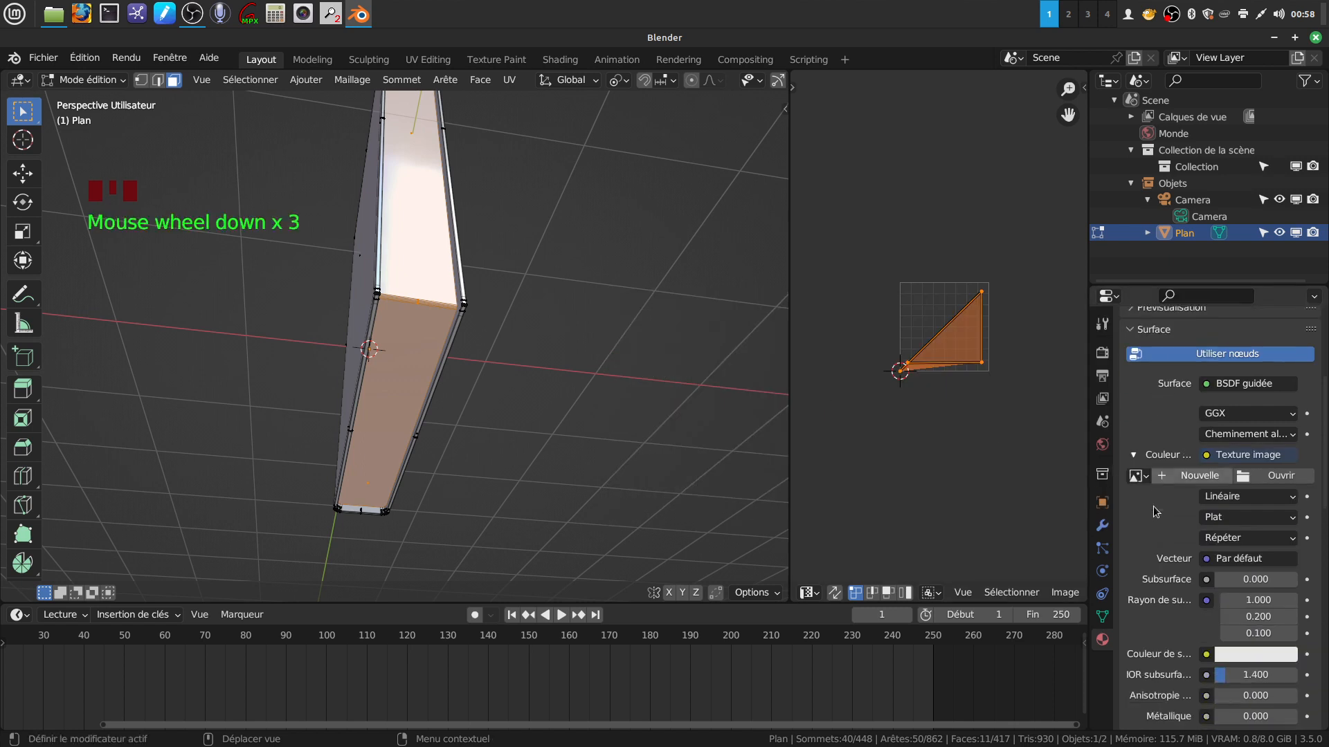
left_click(1248, 481)
left_click(331, 597)
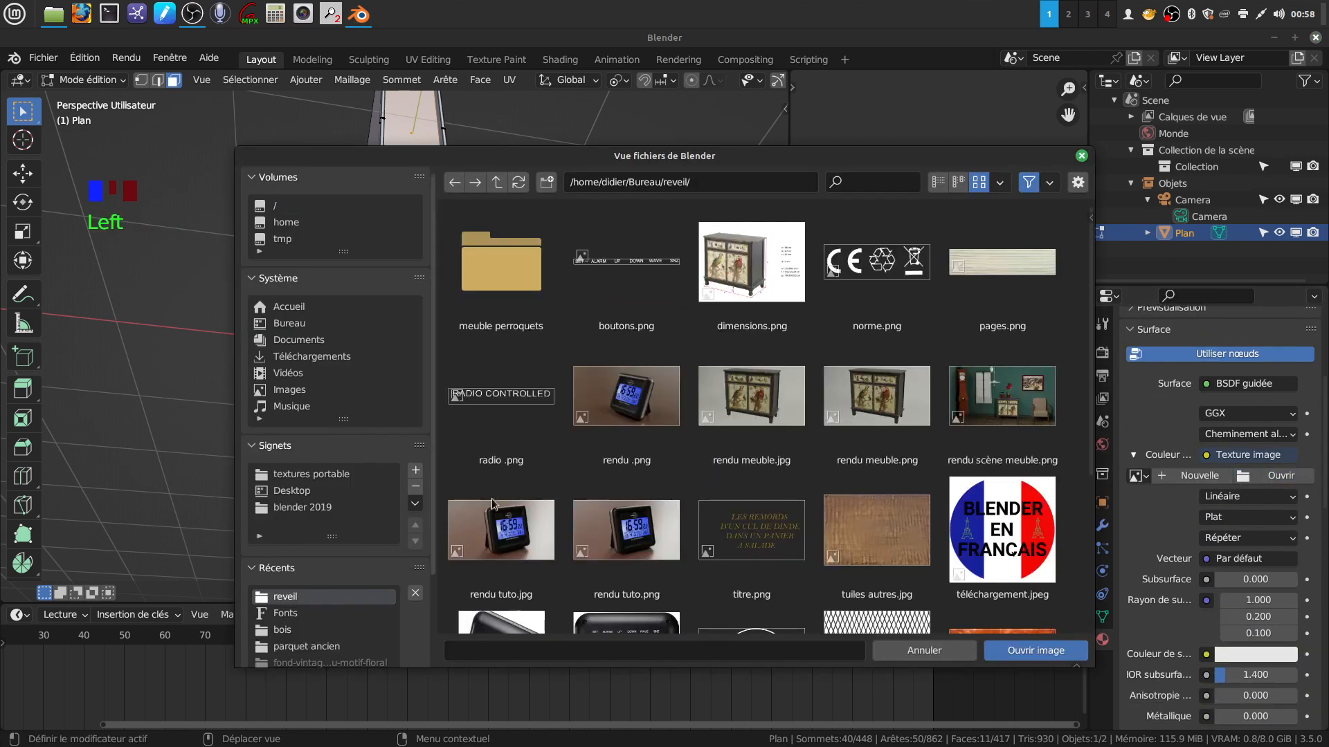
scroll(694, 454, "down", 2)
scroll(706, 460, "down", 1)
scroll(705, 455, "up", 3)
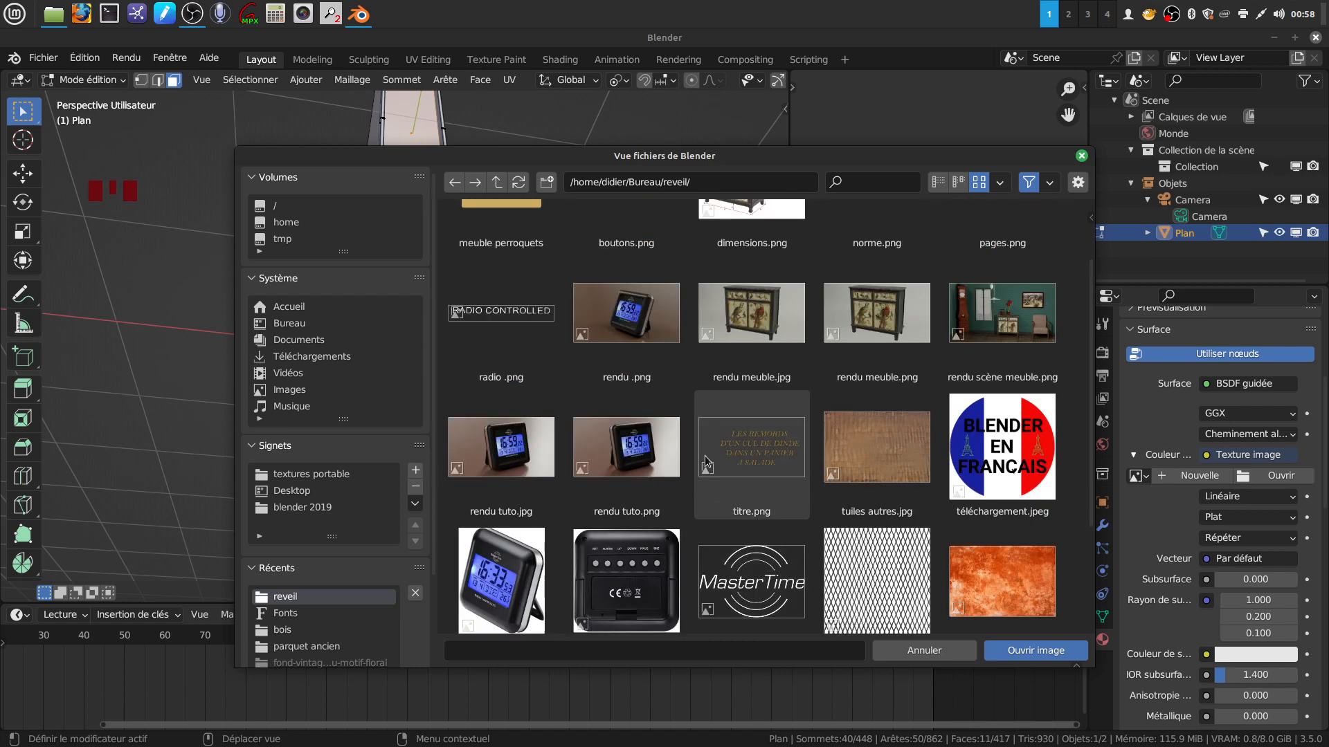
left_click(1000, 260)
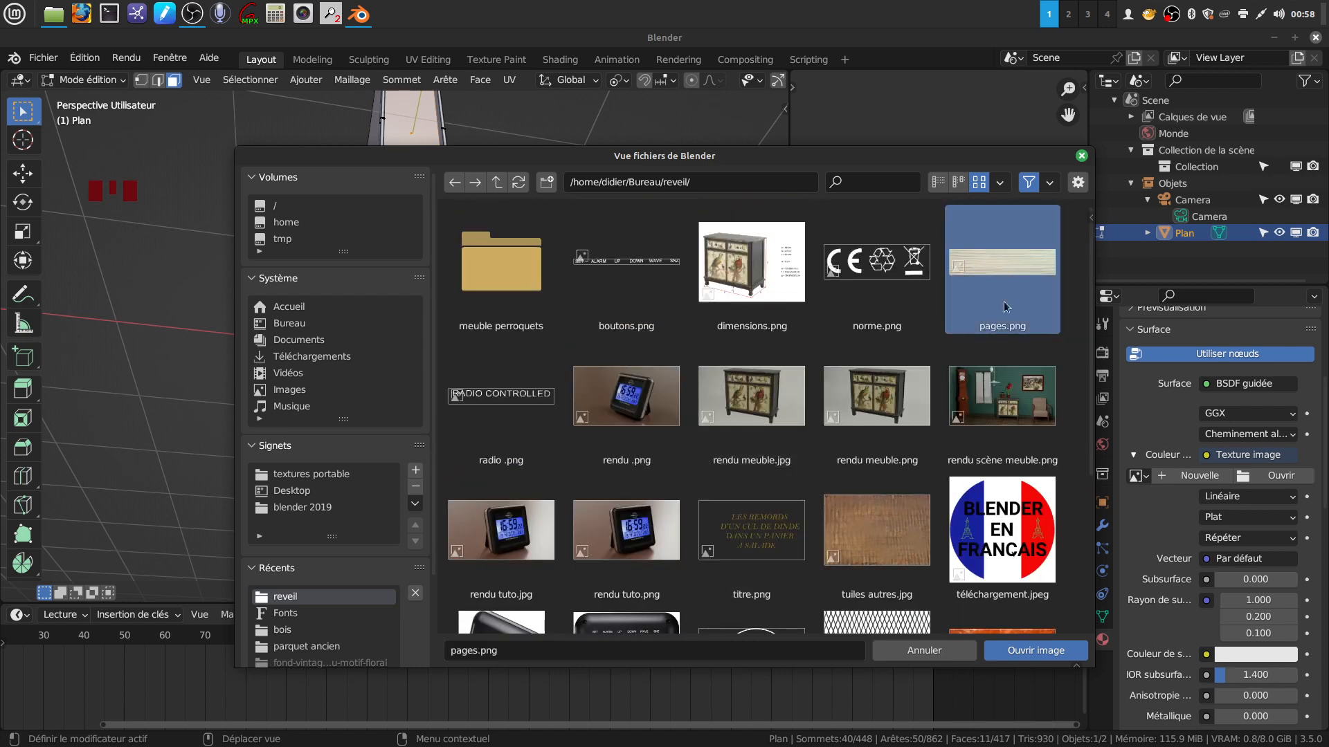
left_click(1018, 651)
Step: Widen the UV editor area and assign the third material, Matériau.002, to the selected page block faces
scroll(665, 314, "down", 2)
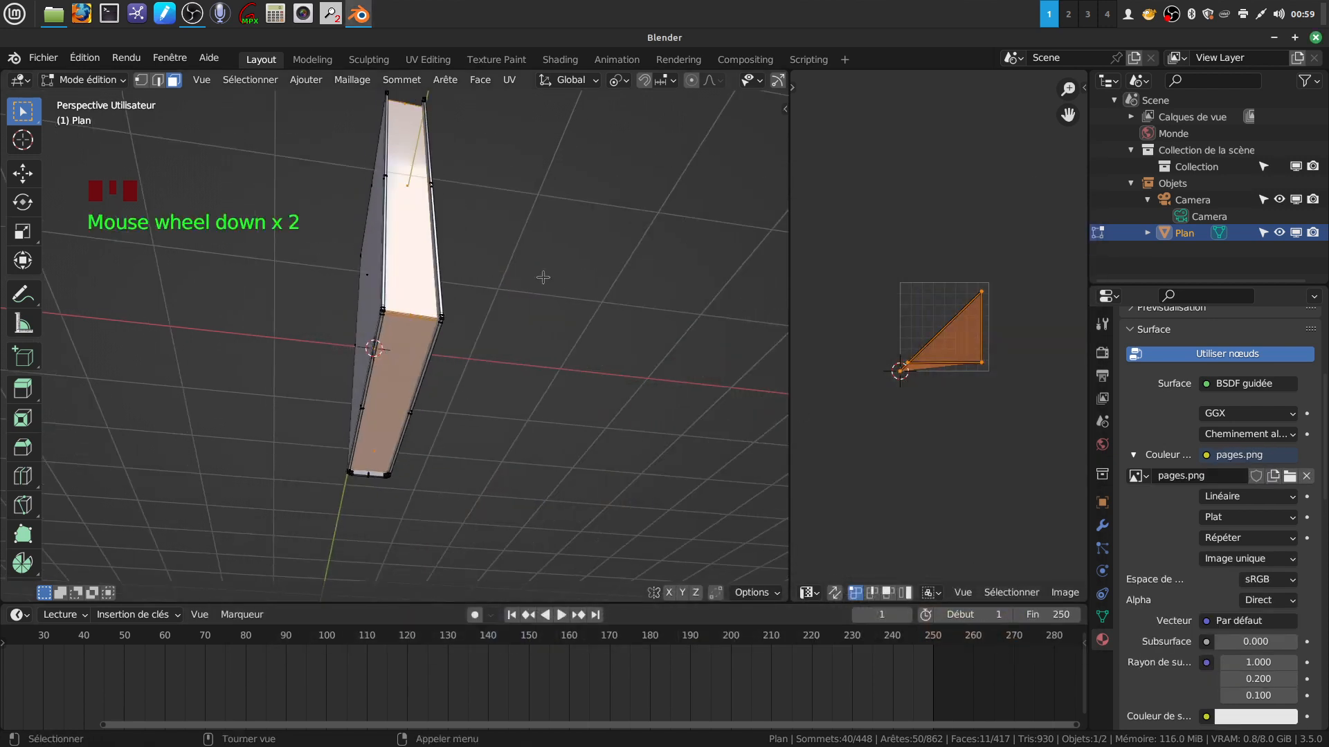
middle_click_drag(542, 277, 572, 333)
scroll(571, 333, "down", 4)
middle_click_drag(429, 246, 529, 335)
middle_click_drag(478, 272, 443, 291)
left_click_drag(791, 499, 500, 492)
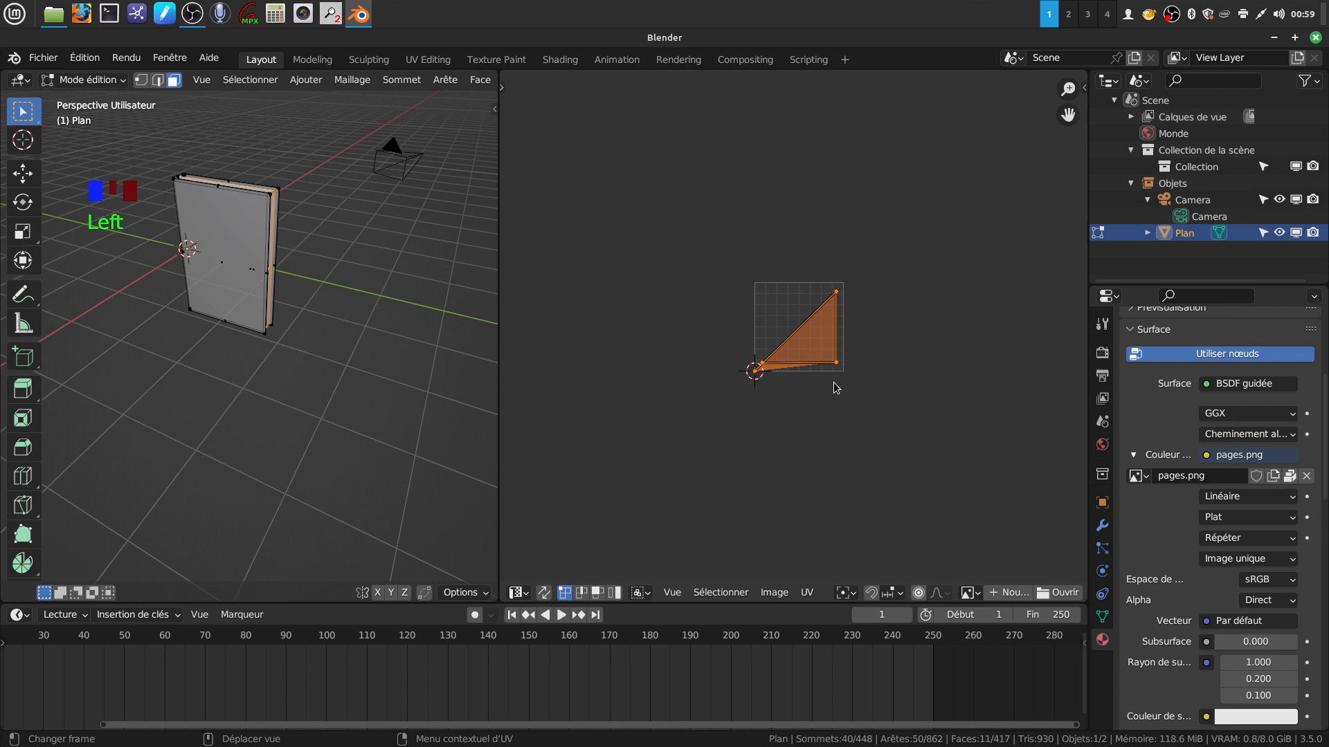
scroll(798, 438, "up", 3)
scroll(784, 511, "up", 1)
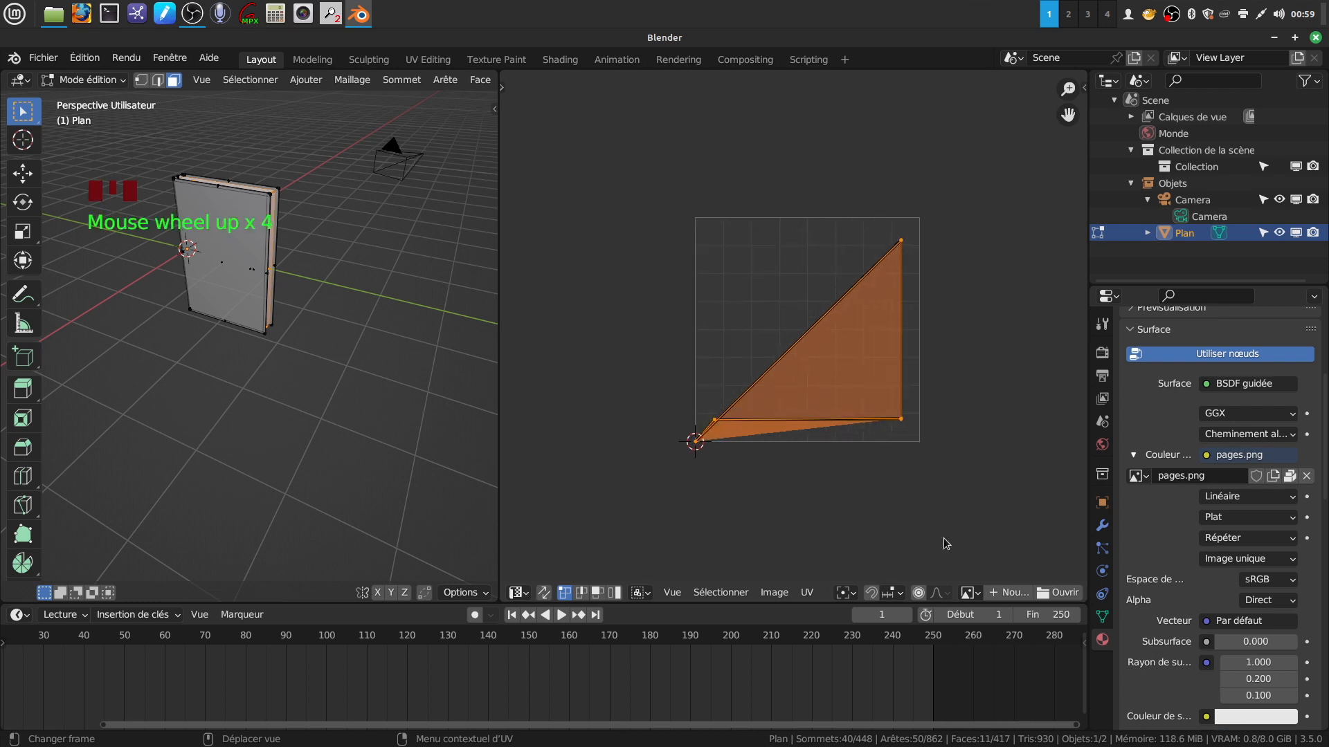
scroll(1152, 428, "up", 7)
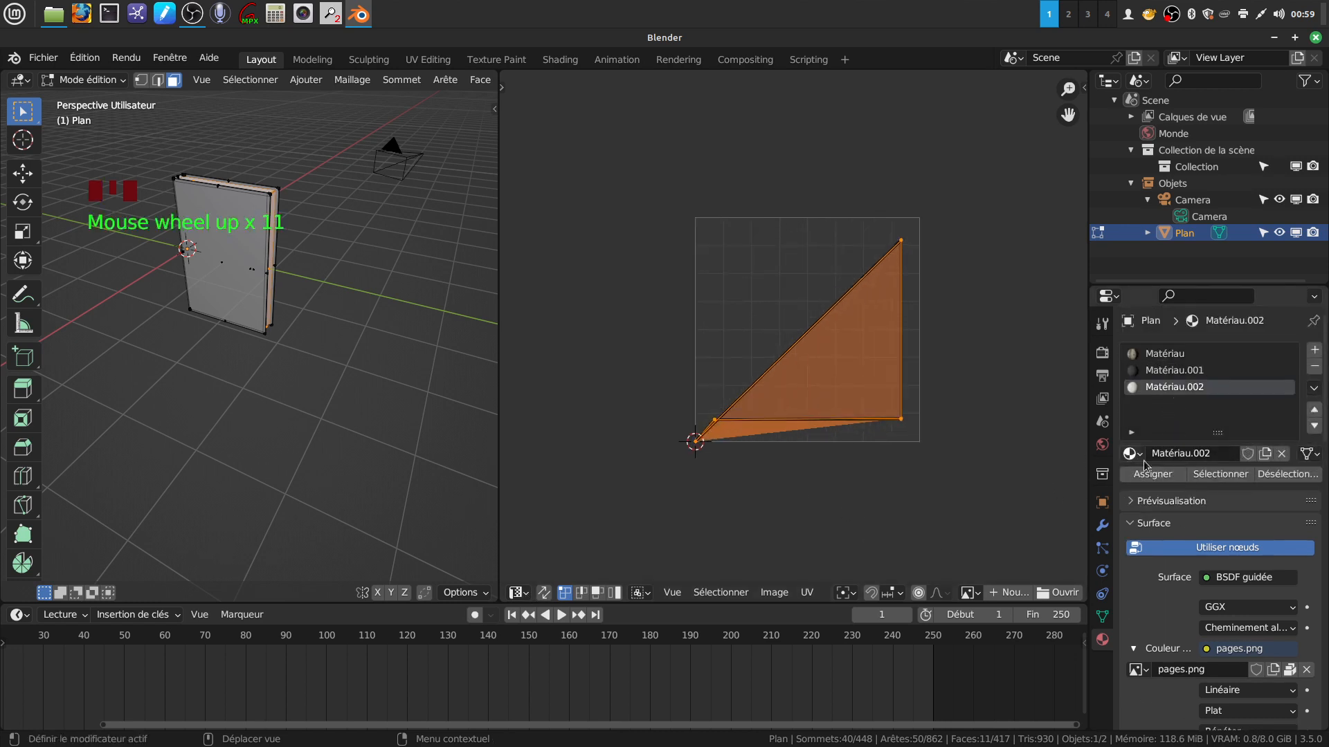
left_click(1147, 475)
scroll(771, 388, "down", 5)
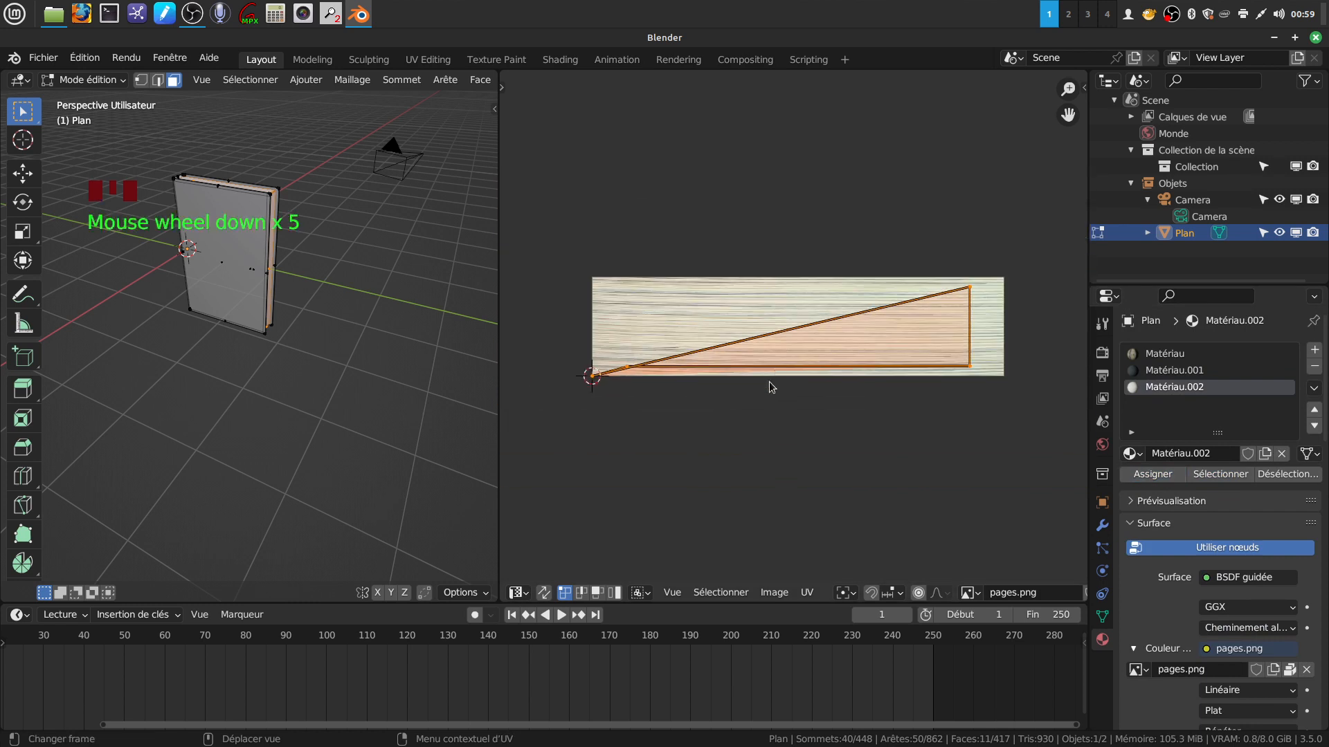
Step: Unwrap the selected page block faces and set the unwrap method to Conforme
middle_click_drag(378, 225, 372, 227)
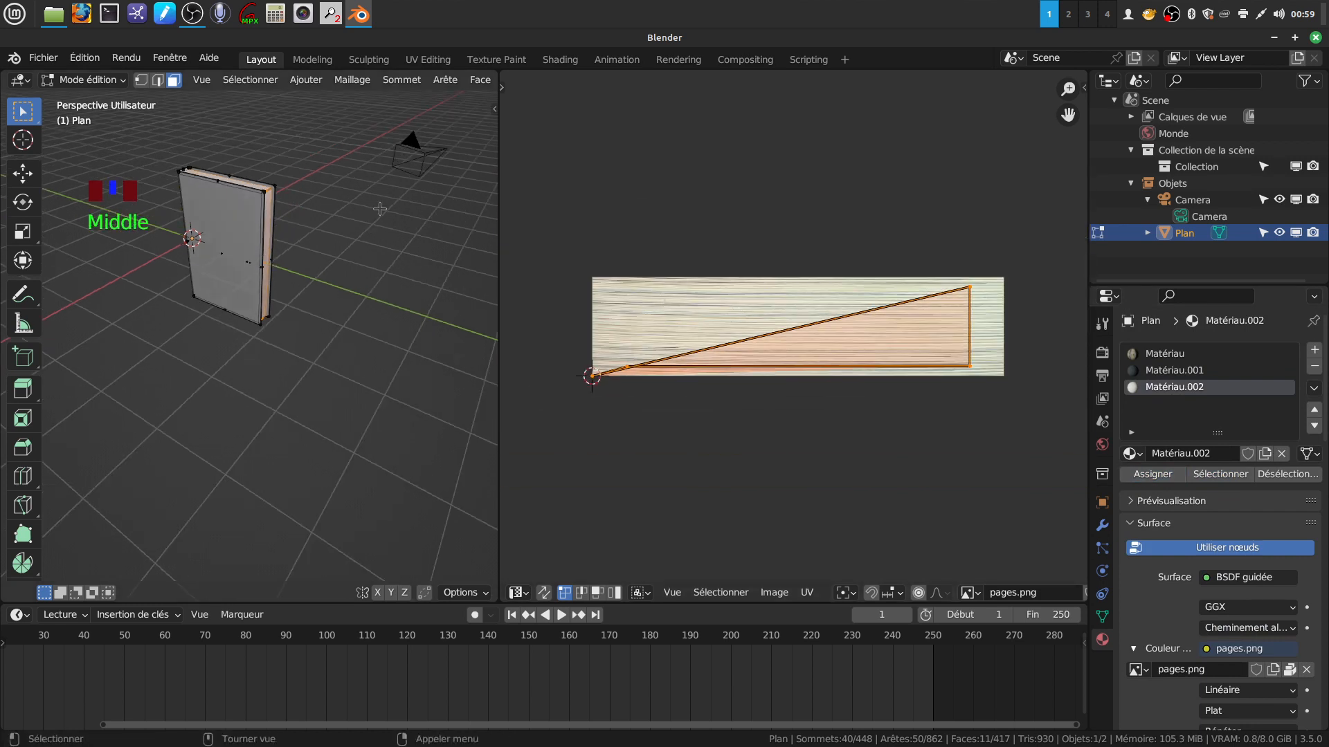
key("u")
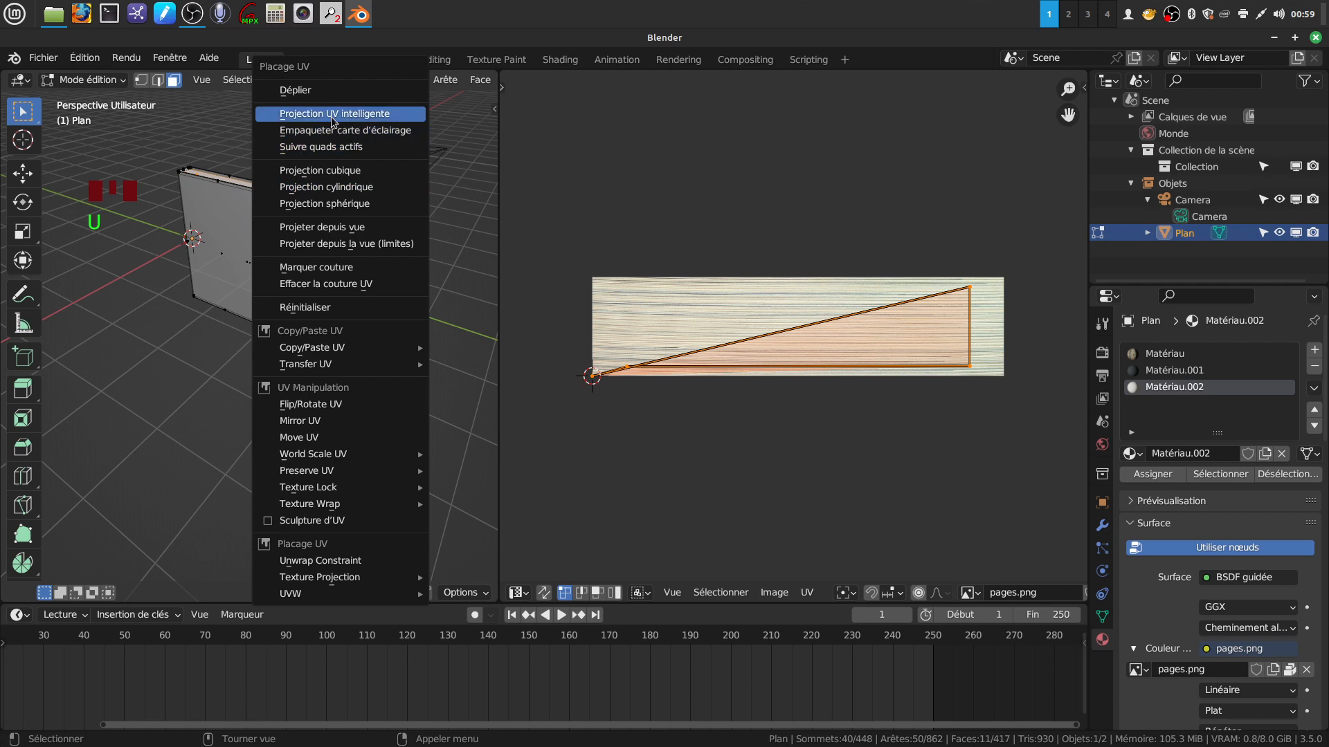
left_click(324, 94)
scroll(700, 403, "up", 3)
middle_click_drag(700, 403, 902, 390)
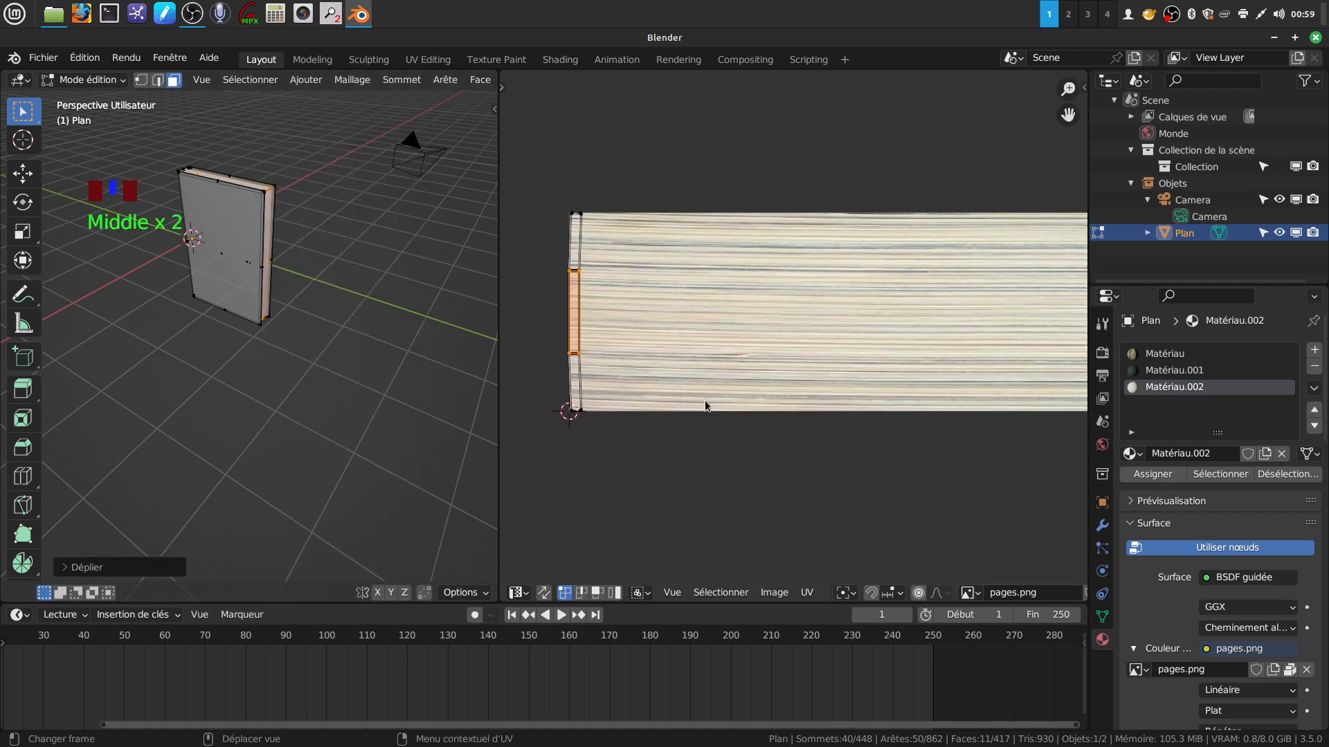
left_click(62, 568)
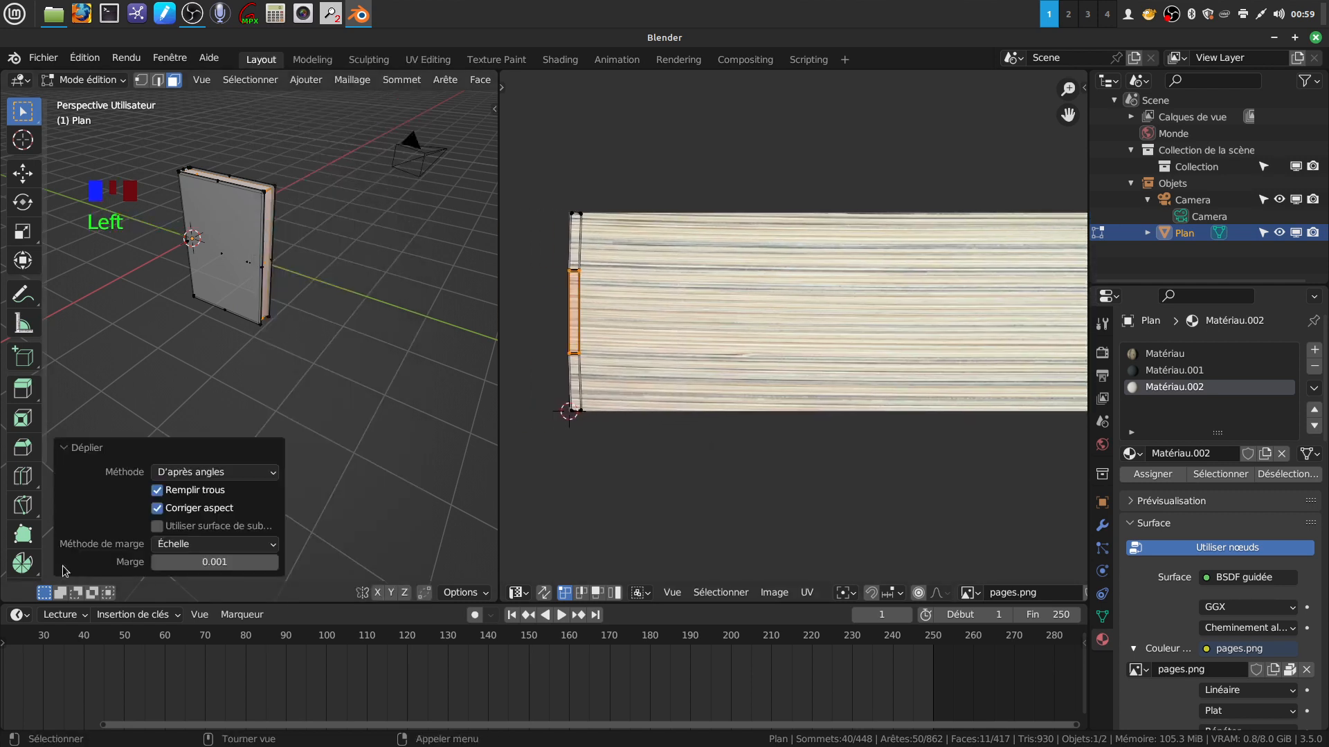
left_click(276, 474)
left_click(240, 508)
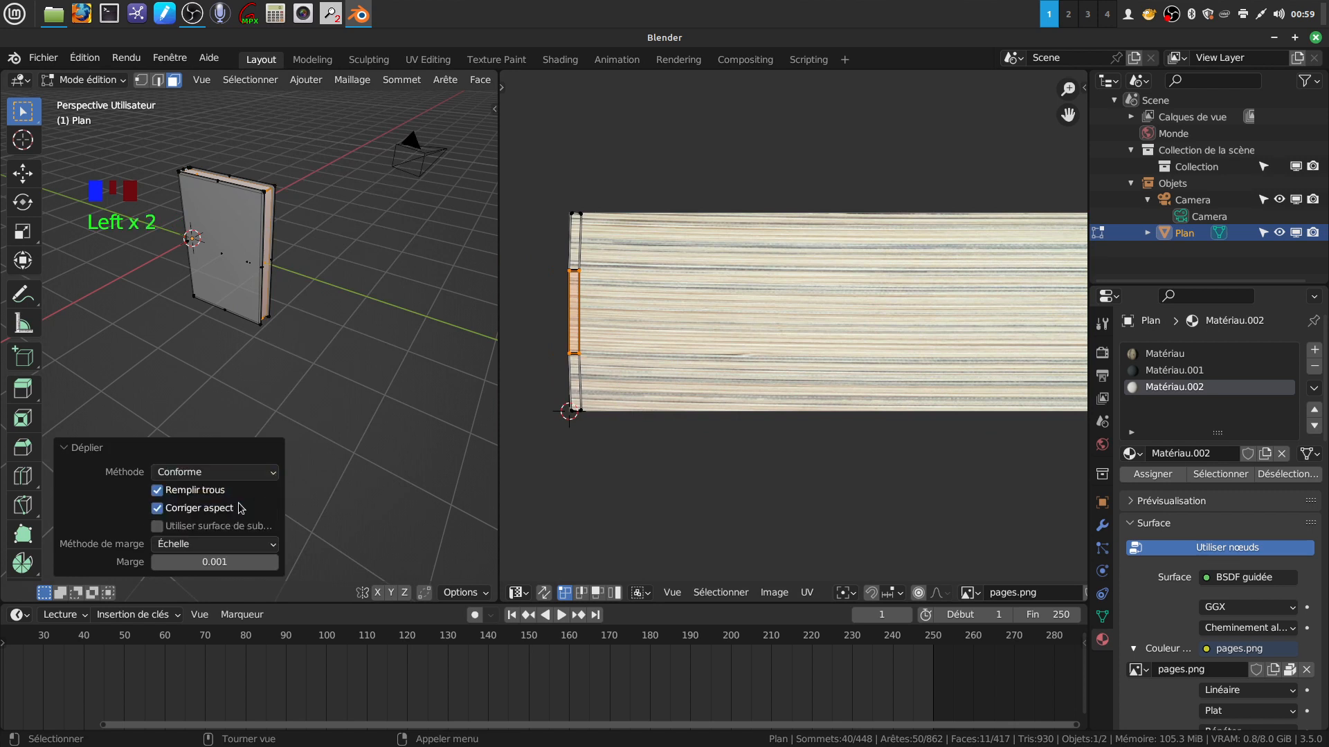
Step: Select all UVs of the unwrapped page block strip and rotate them 90°
left_click_drag(540, 194, 629, 477)
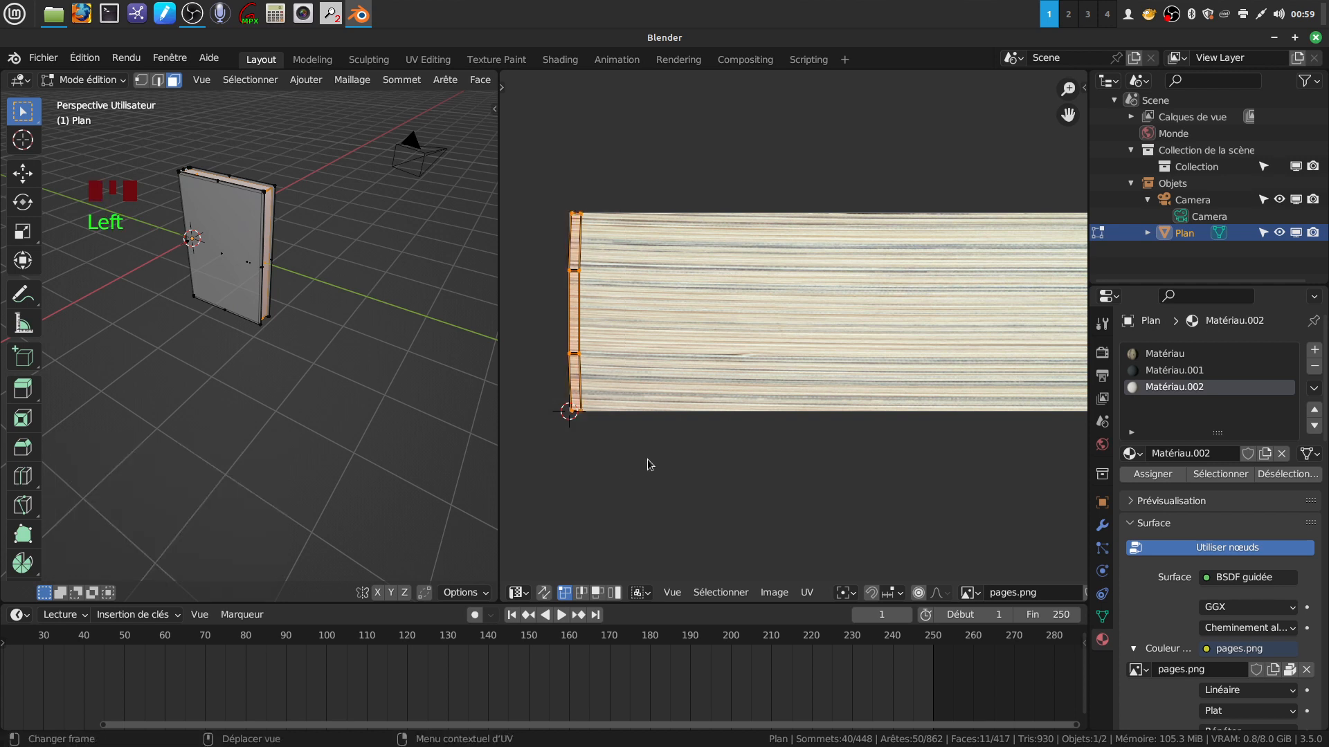
type("r90")
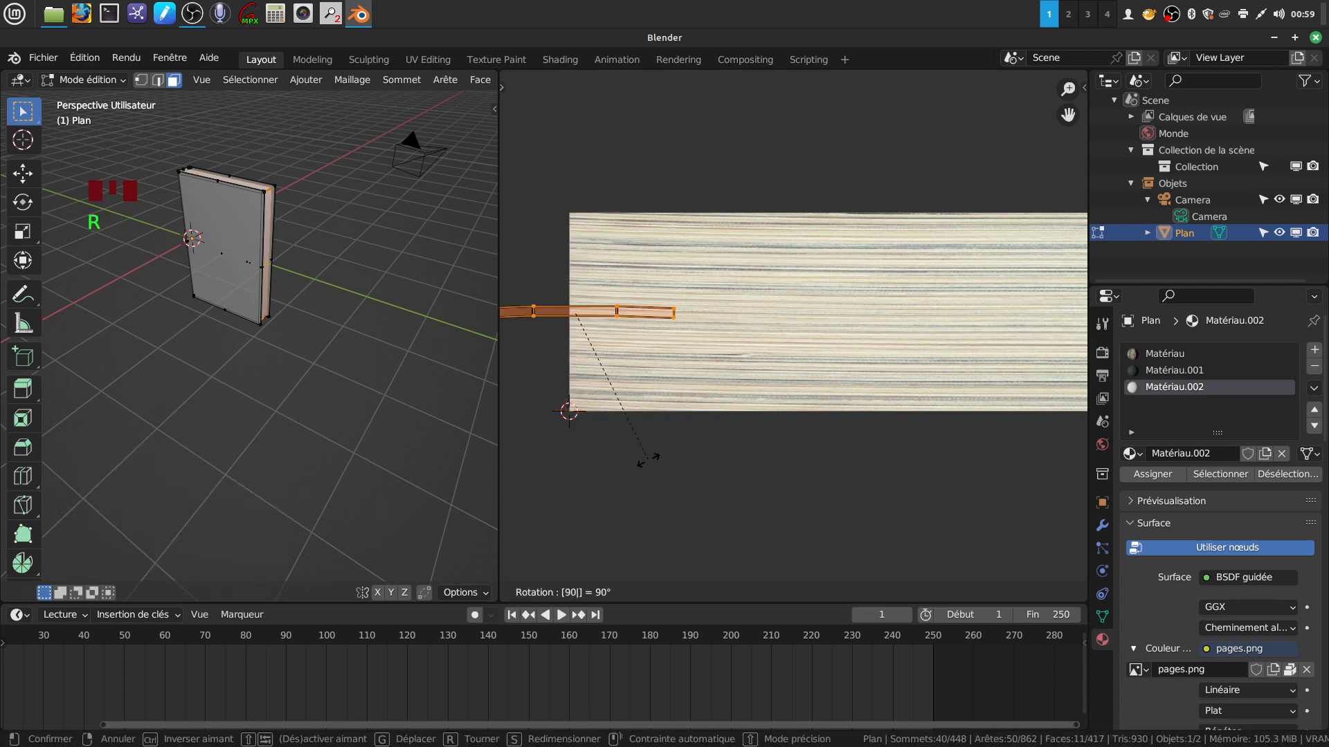
key("Return")
Step: Straighten the UV strip by selecting the vertices at both ends and moving them slightly along Y
scroll(668, 391, "down", 2)
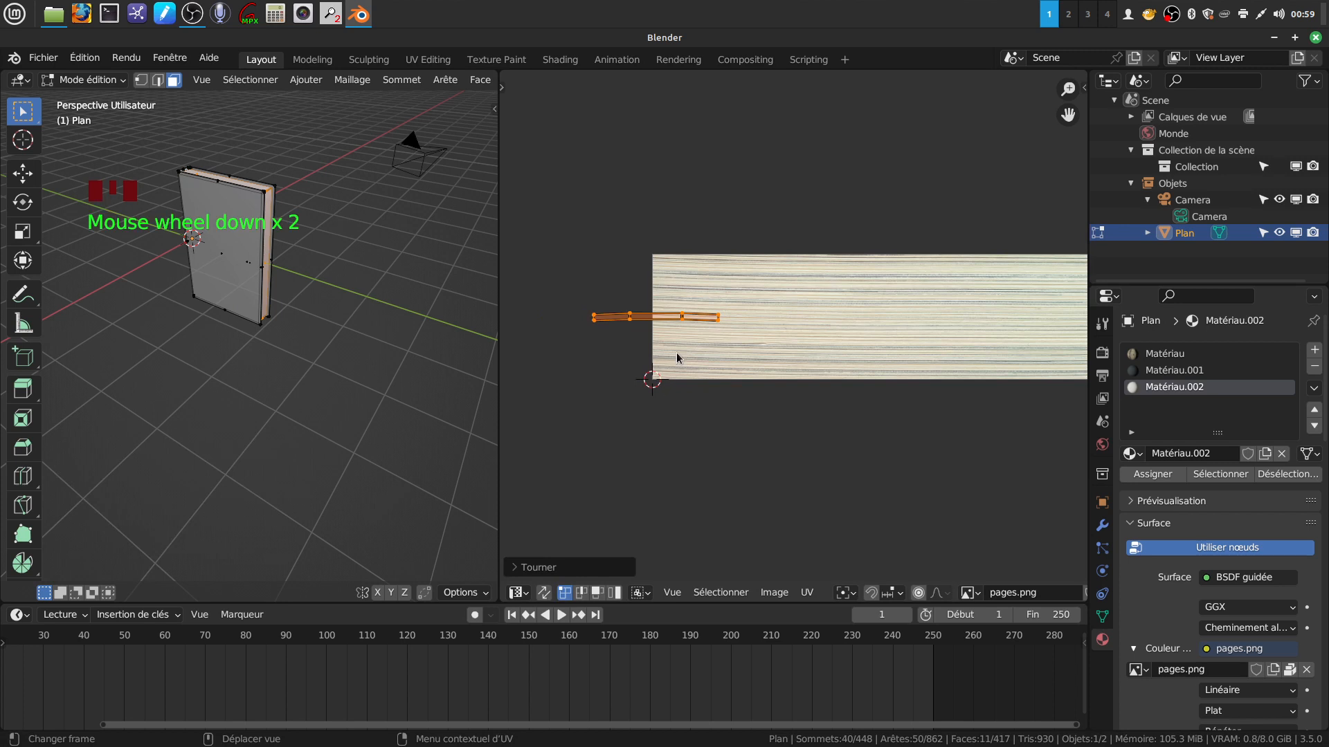
scroll(677, 357, "down", 2)
middle_click_drag(682, 350, 840, 372)
left_click_drag(575, 310, 613, 381)
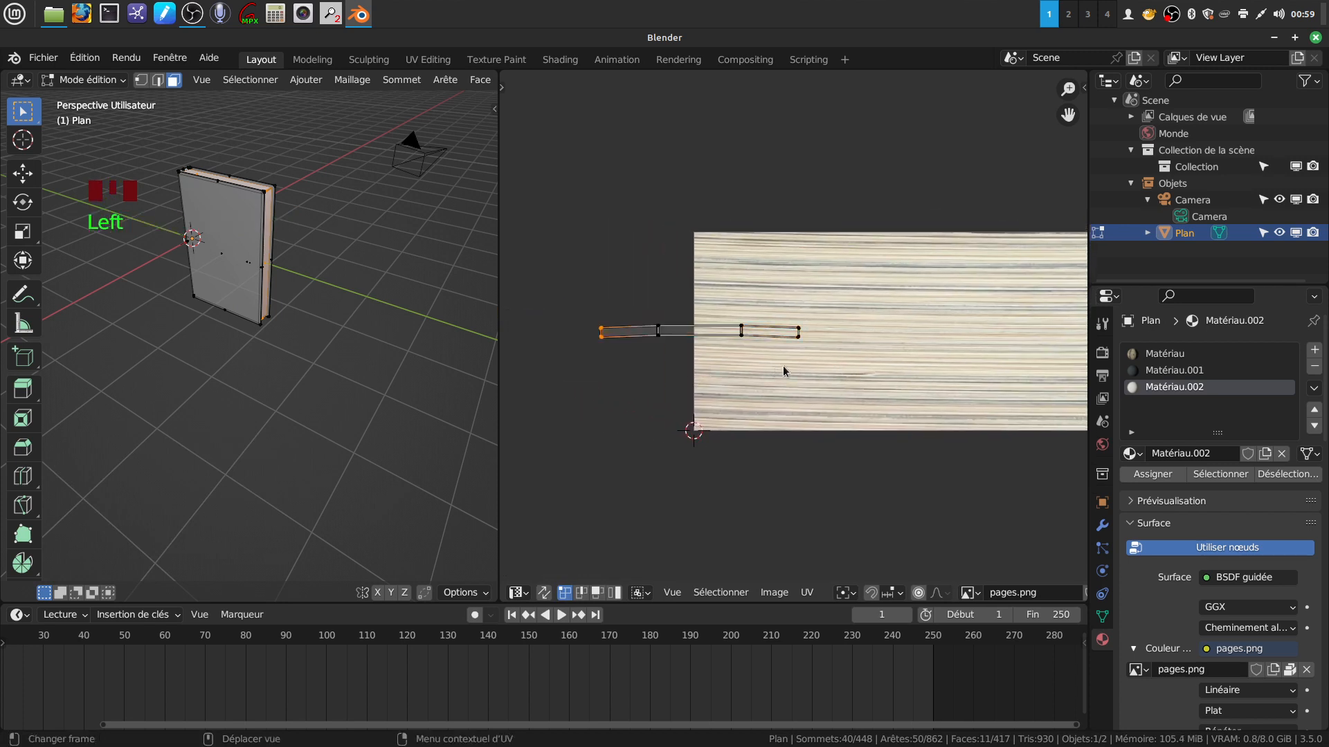
left_click(799, 334, "shift")
key("g")
key("y")
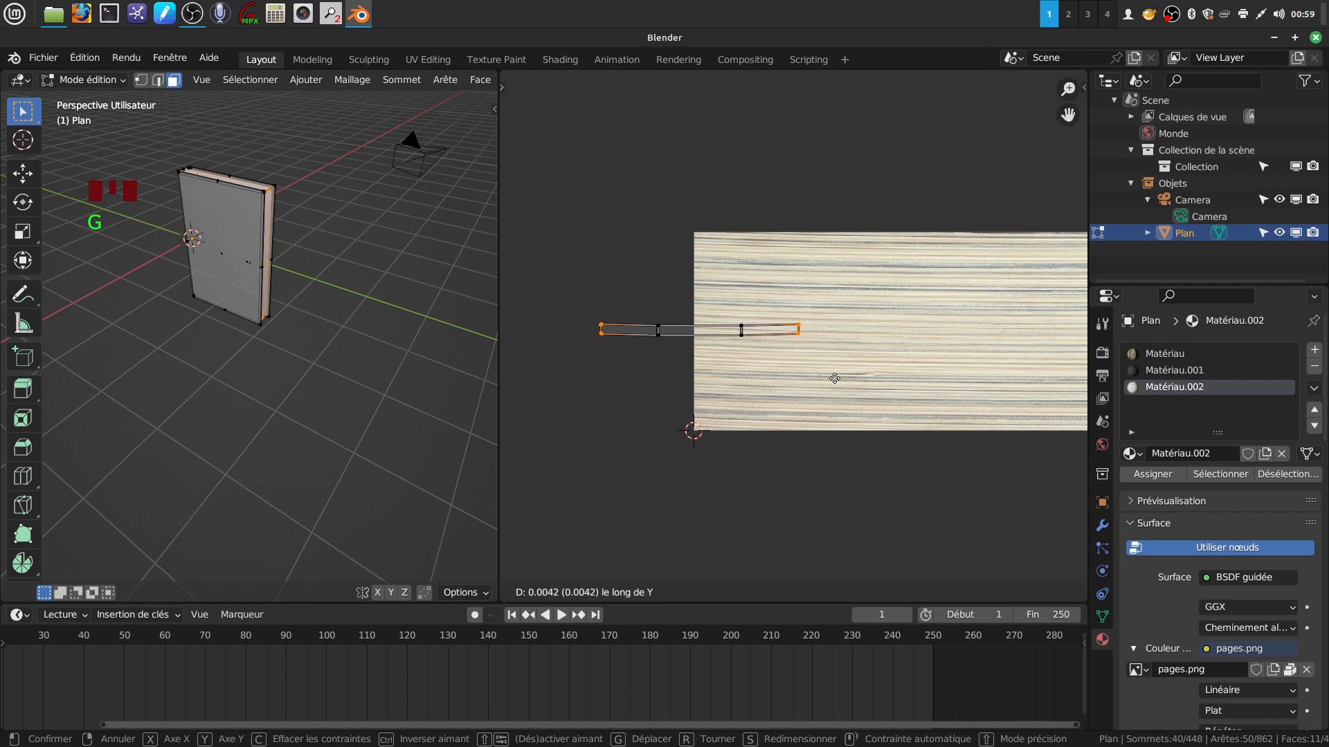
left_click(831, 380)
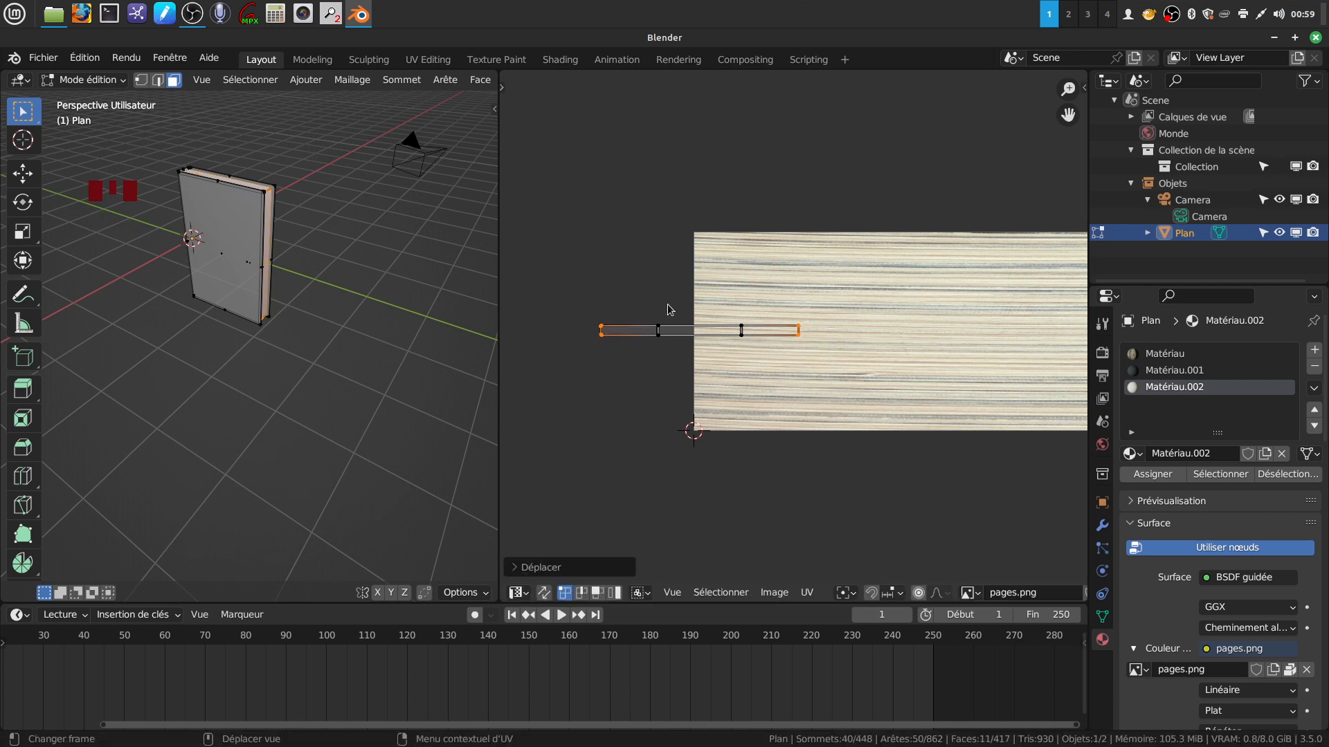
Step: Select the entire UV strip, scale it up several times, and stretch it along Y to make it taller
left_click_drag(573, 301, 822, 368)
scroll(822, 369, "down", 2)
scroll(736, 375, "down", 1)
scroll(736, 375, "down", 3)
key("s")
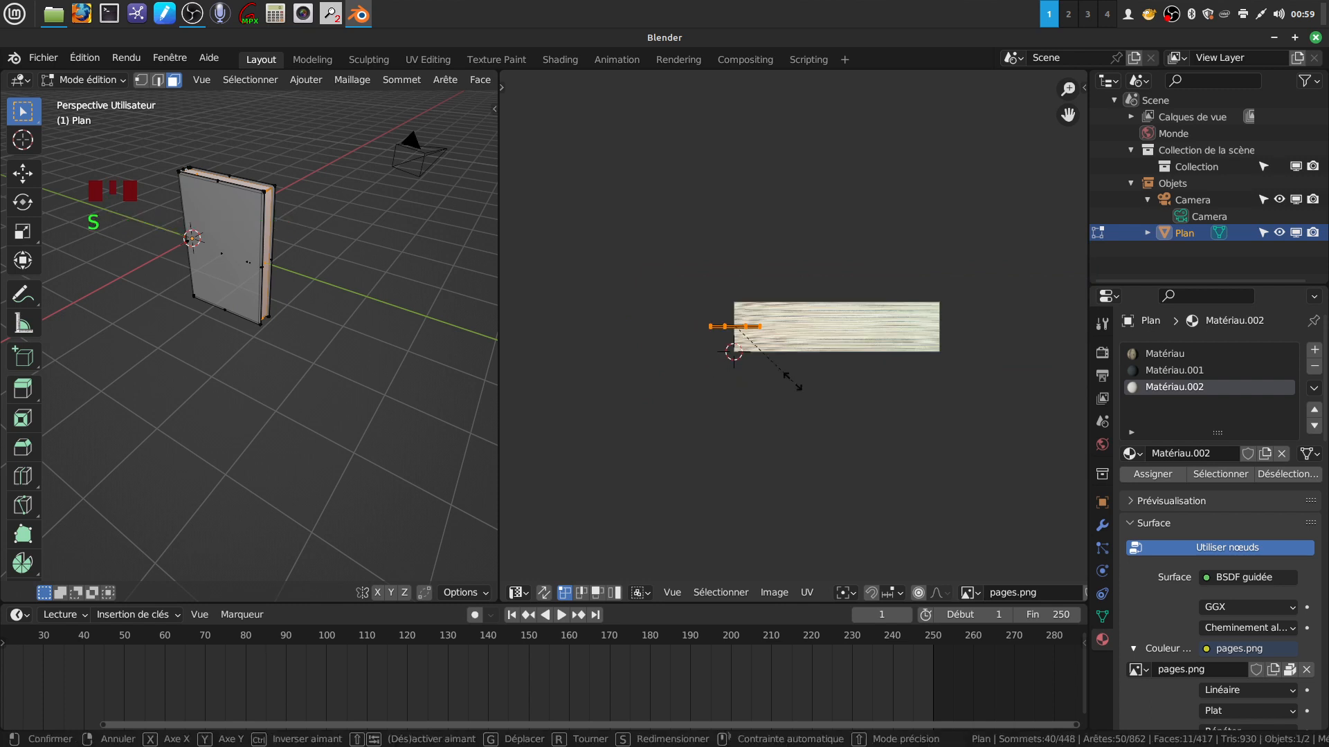
left_click(857, 303)
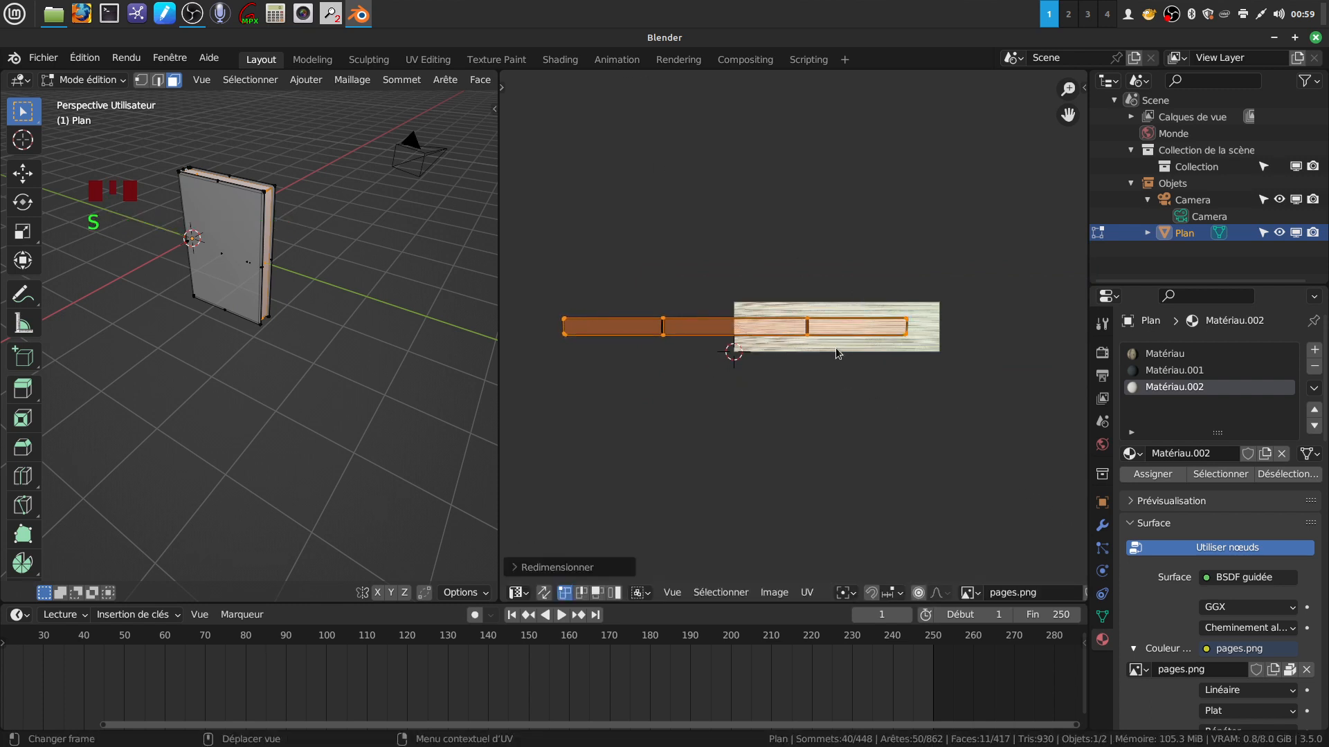
key("s")
key("y")
left_click(901, 475)
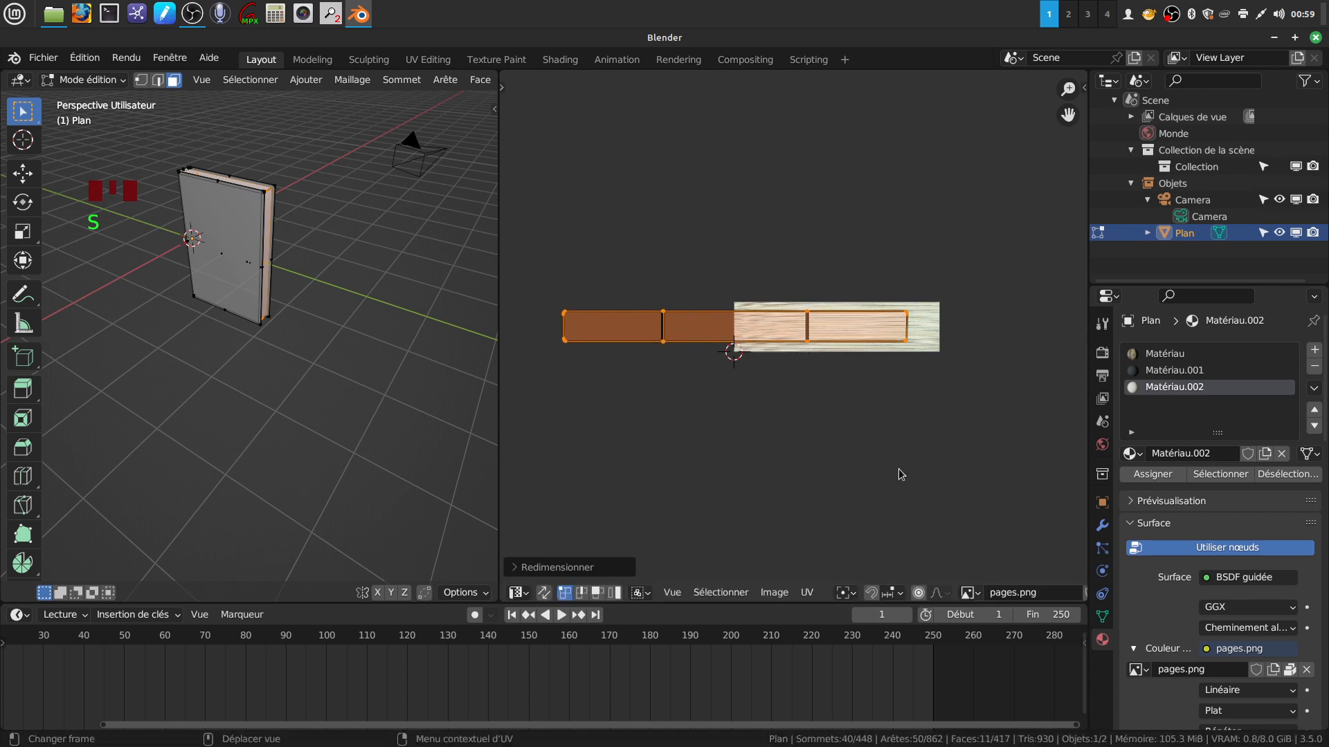
Step: Center the UV strip over the pages image and enlarge it until its middle section spans the image width
key("g")
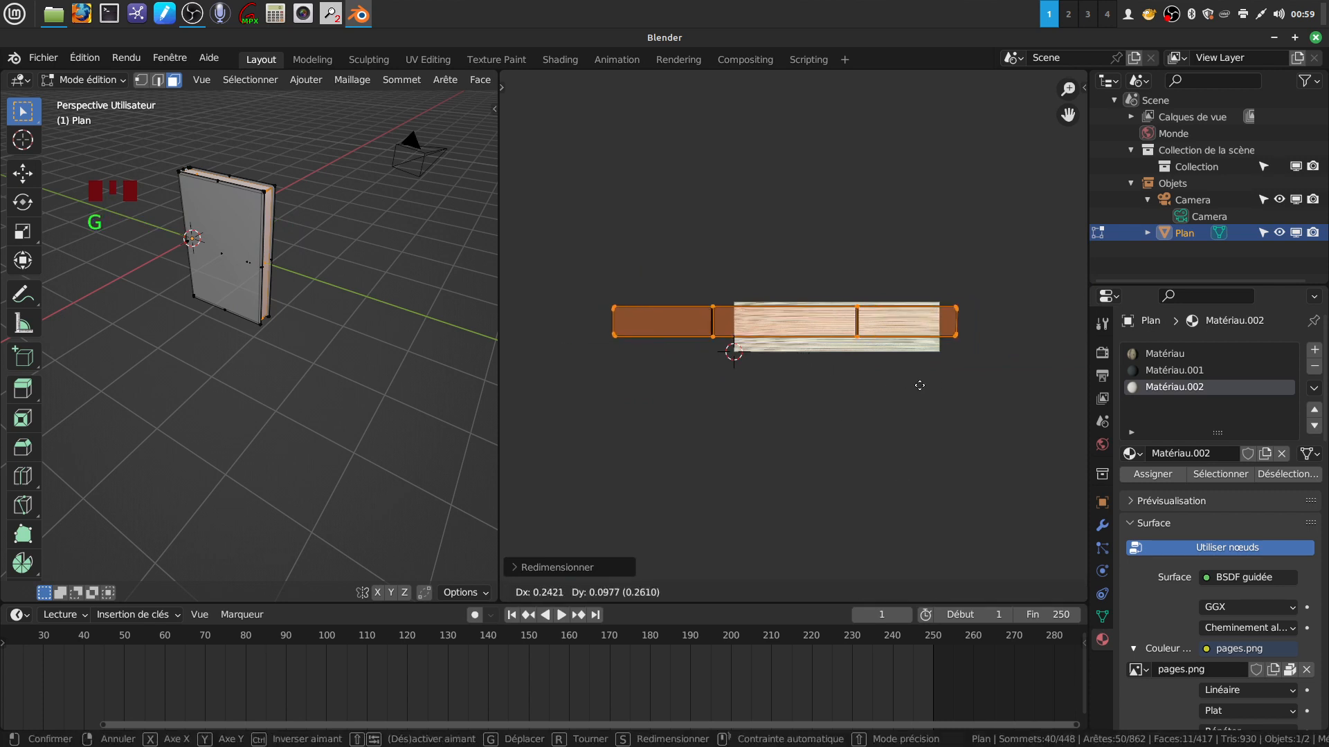
left_click(951, 392)
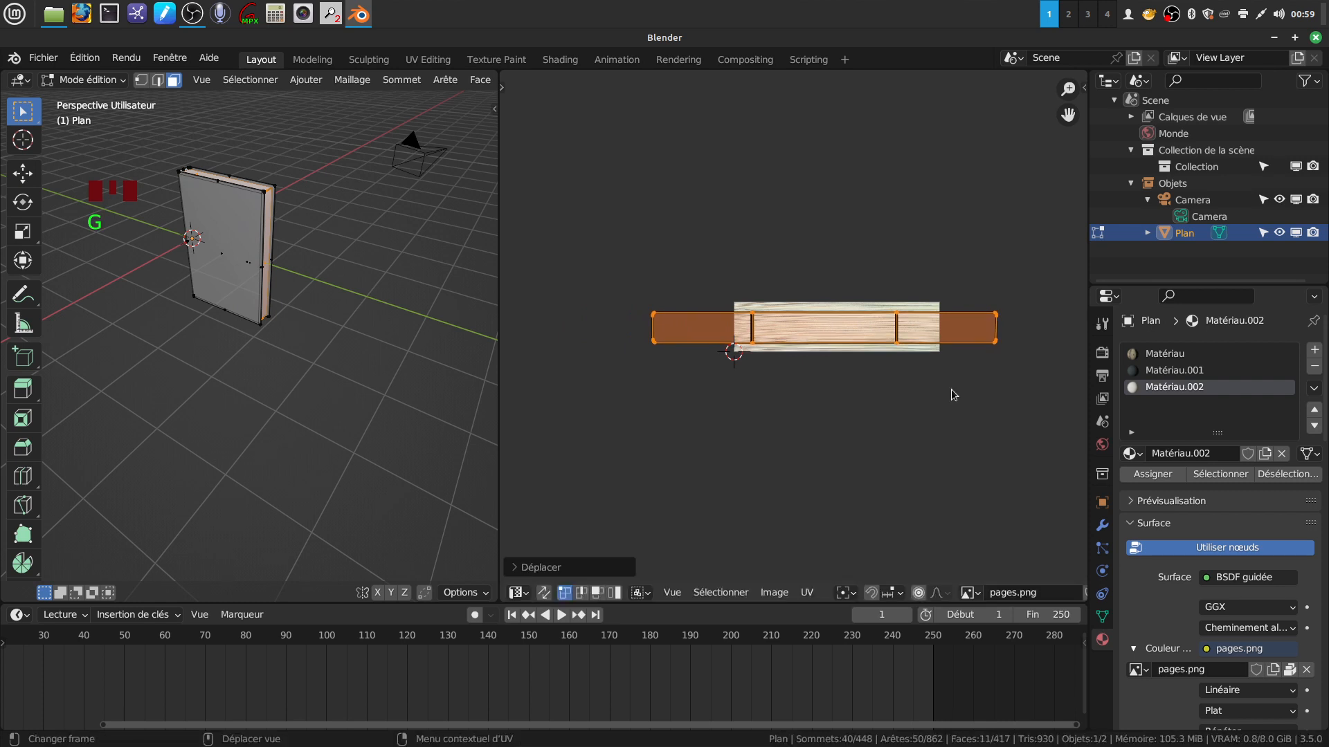
key("s")
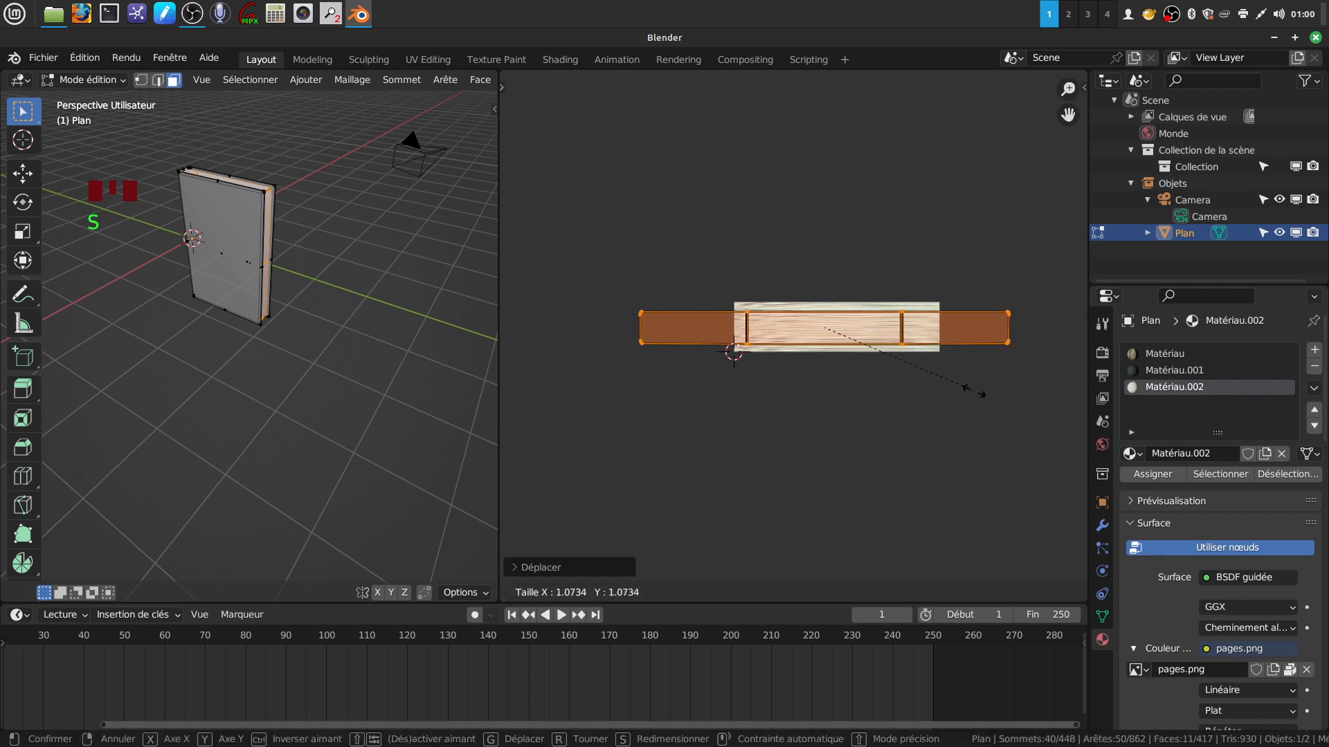
left_click(970, 393)
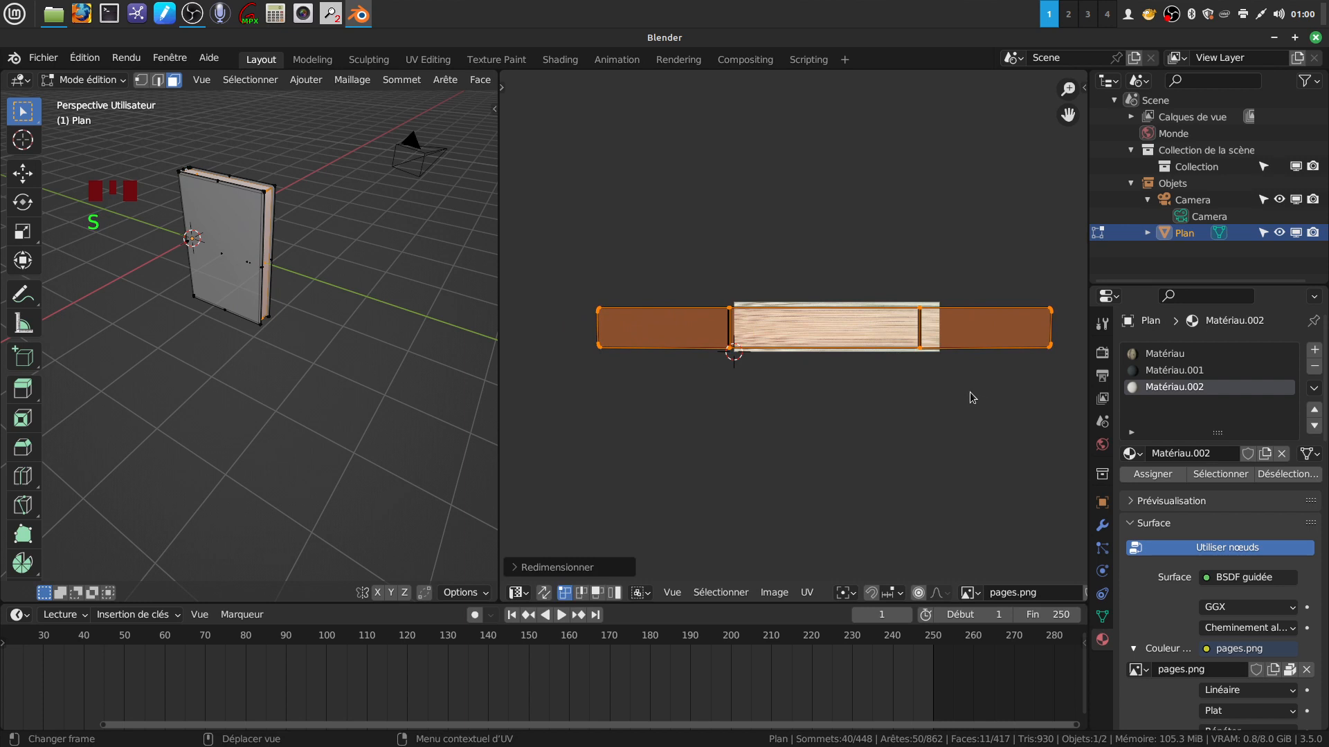
key("g")
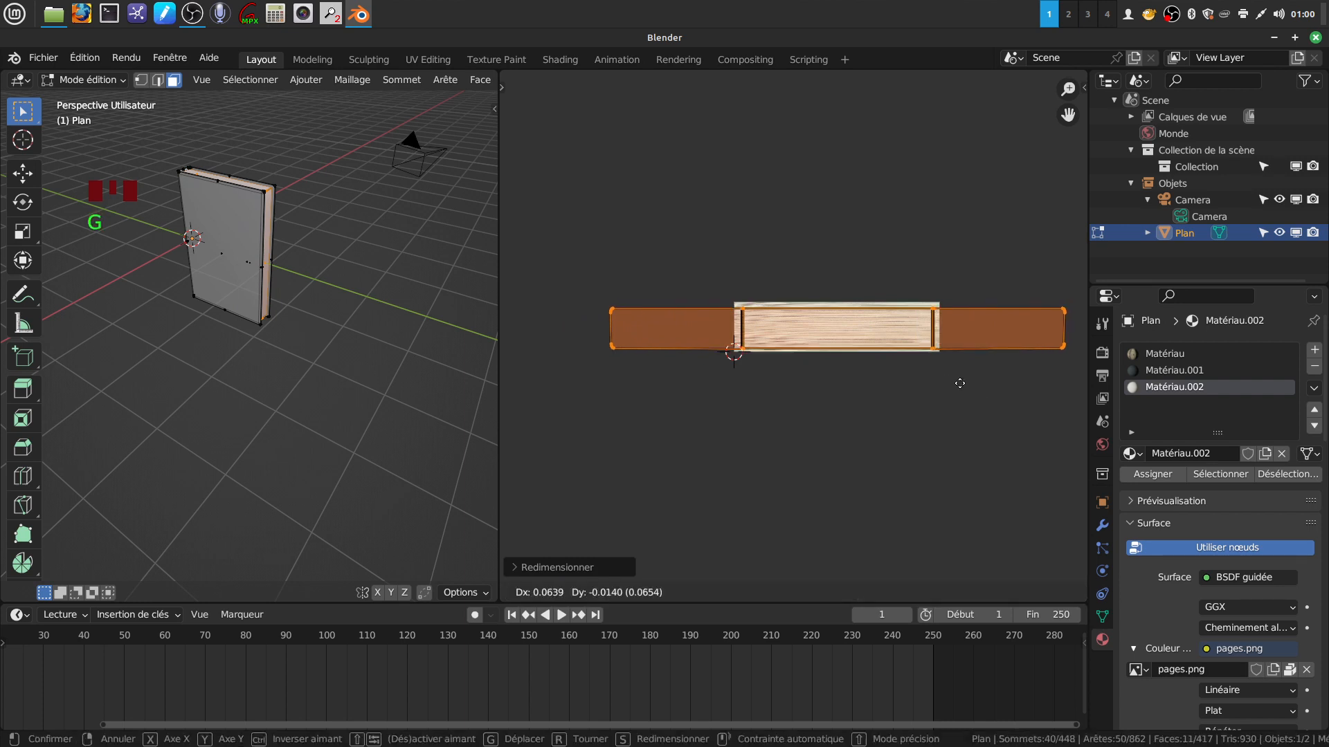
left_click(958, 388)
key("s")
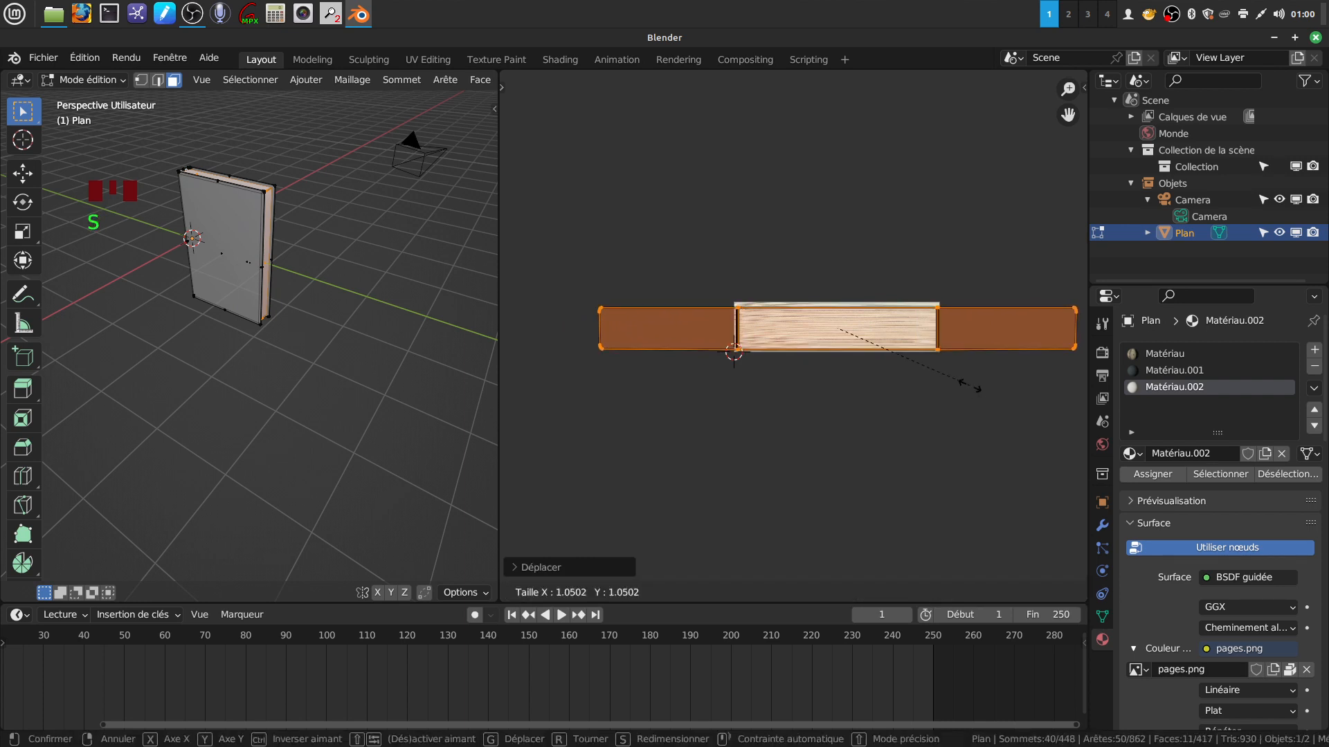
left_click(973, 391)
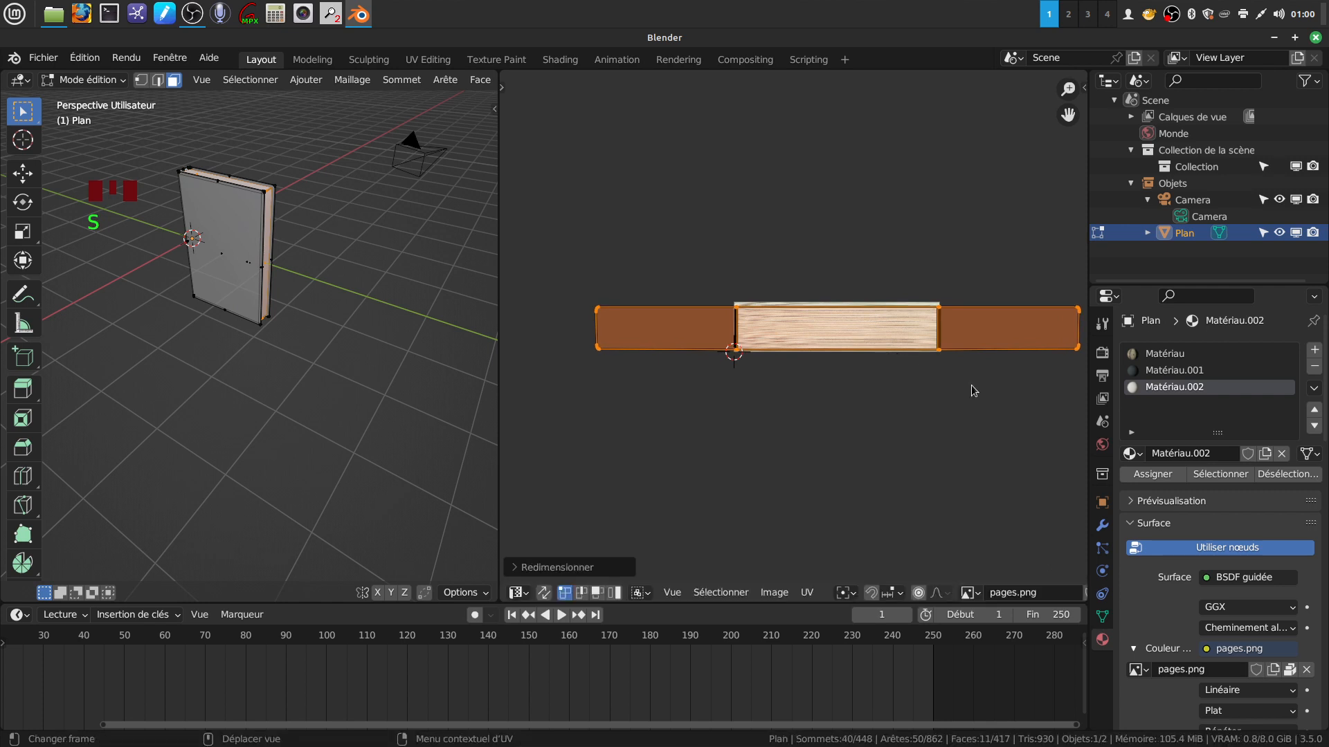
Step: Widen the 3D viewport, return to object mode, and switch to rendered shading to inspect the page block texture up close
scroll(860, 313, "down", 2)
middle_click_drag(322, 244, 351, 293)
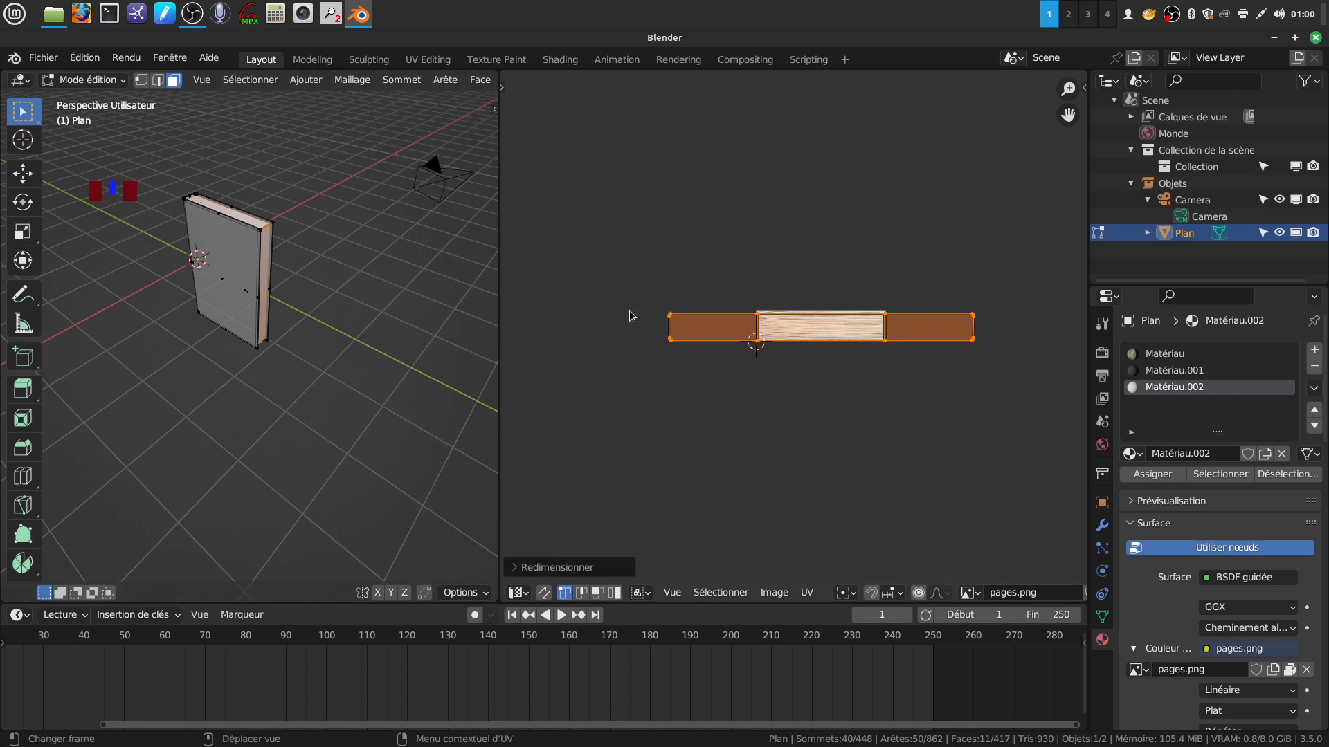
left_click_drag(499, 284, 688, 280)
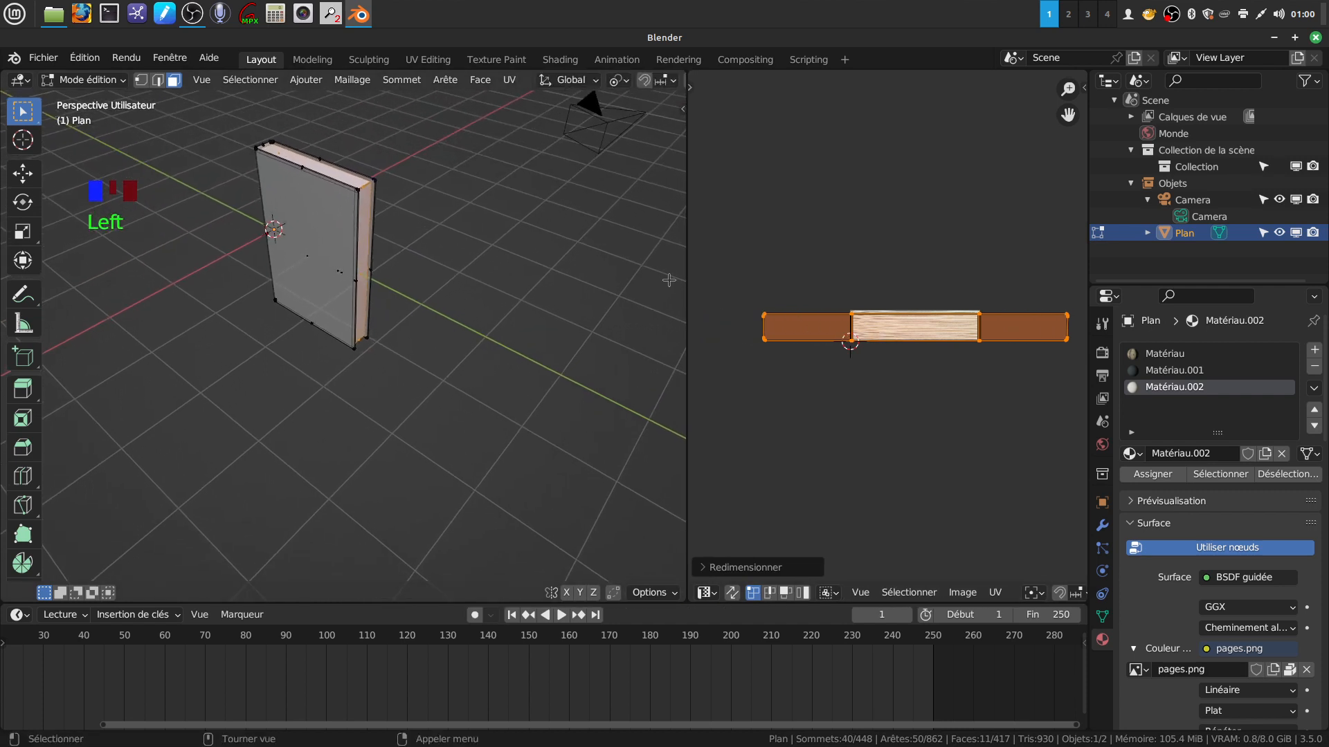
key("Tab")
scroll(657, 88, "down", 3)
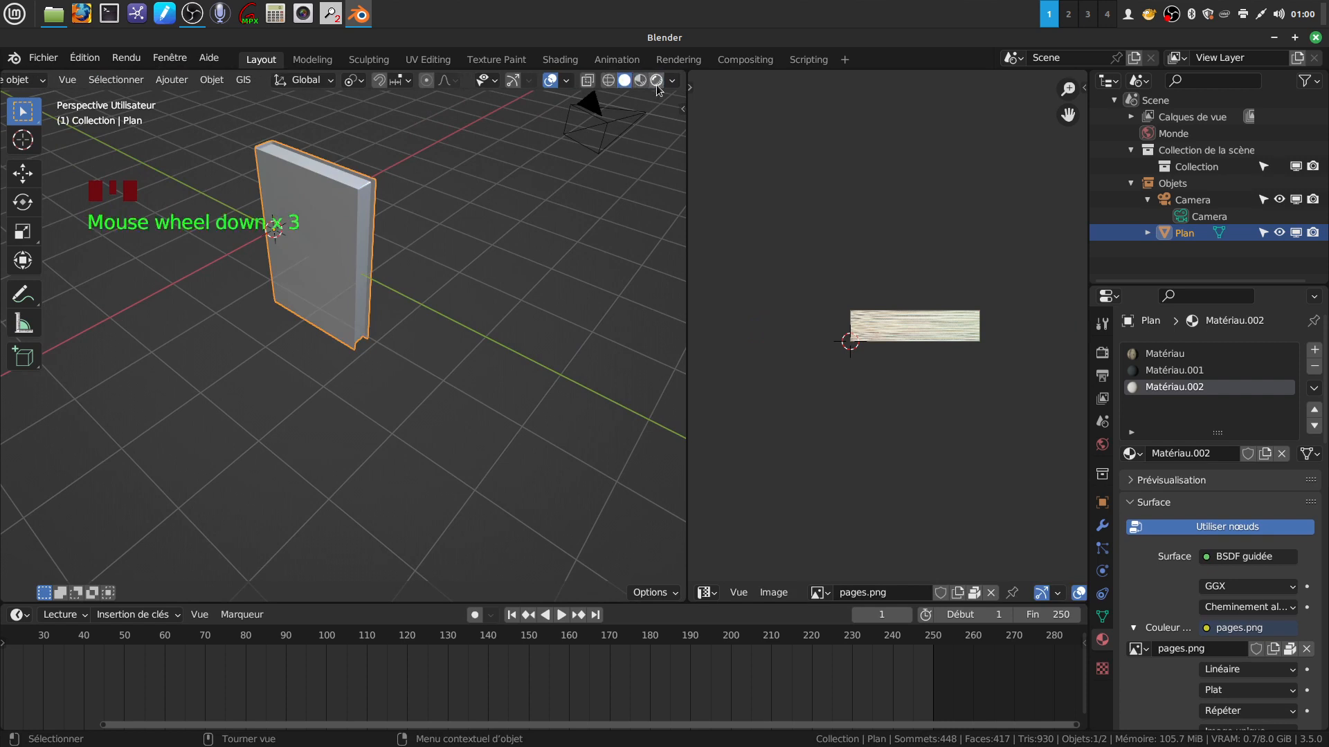
left_click(655, 80)
scroll(416, 219, "down", 2)
mouse_move(417, 219)
middle_mouse_down("shift")
mouse_move(394, 363)
mouse_move(318, 313)
mouse_move(296, 268)
mouse_move(321, 303)
mouse_move(285, 331)
mouse_move(231, 268)
mouse_move(319, 264)
middle_mouse_up("shift")
scroll(394, 371, "up", 2)
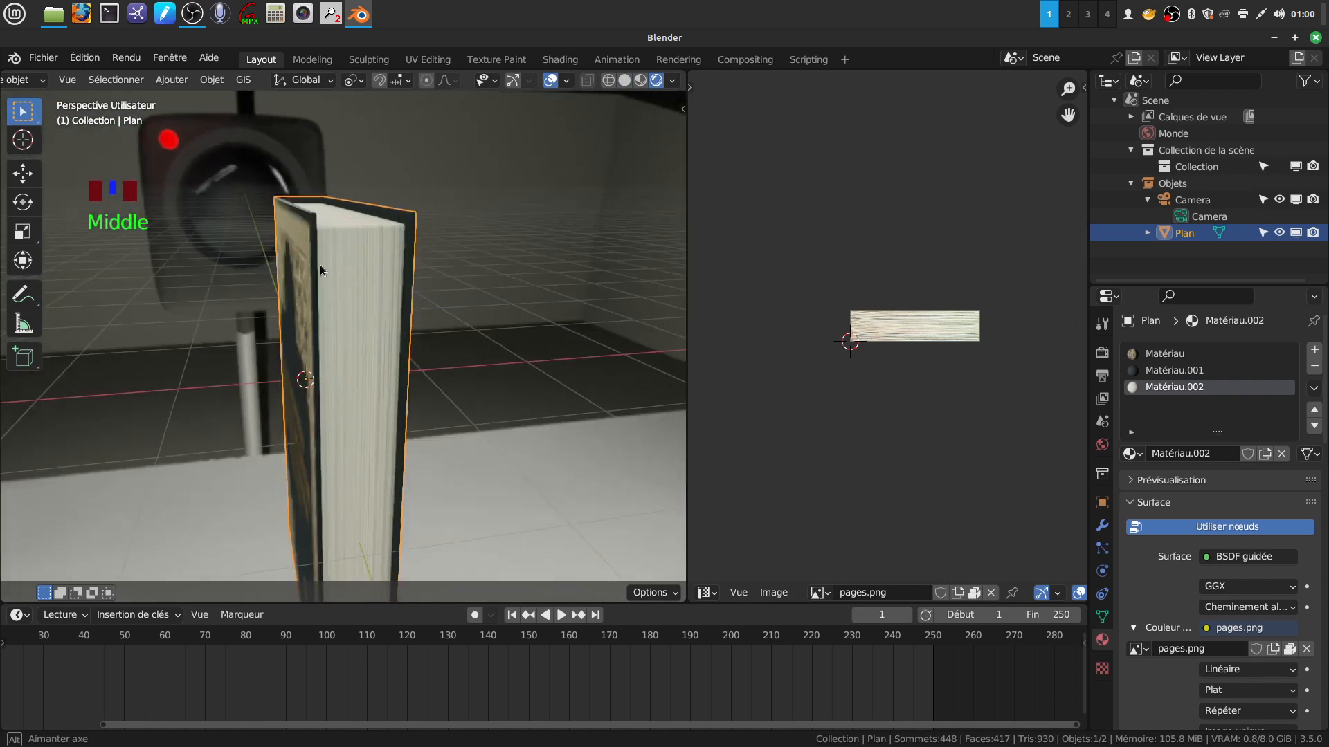
Step: Examine the book's front cover and page edges in rendered shading, from a distance and up close
scroll(350, 330, "down", 3)
middle_click_drag(350, 329, 447, 242, "shift")
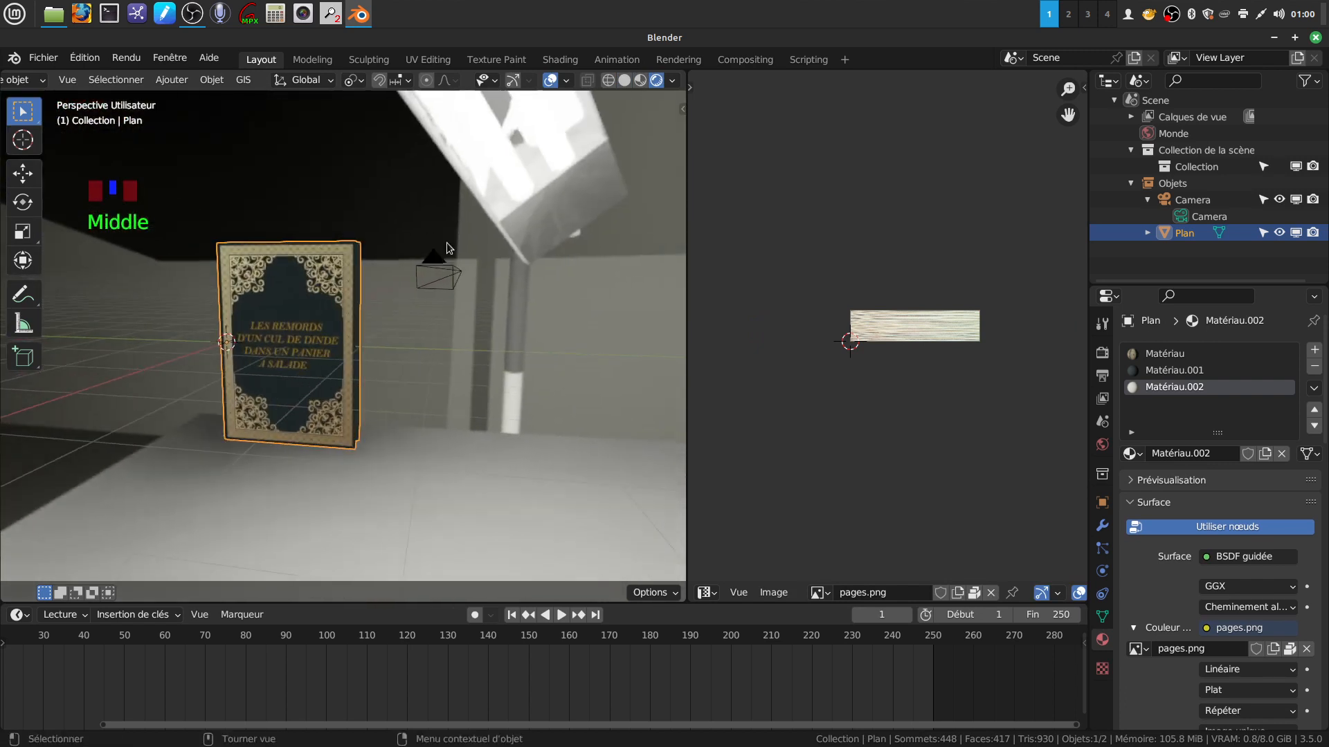
scroll(327, 347, "up", 3)
mouse_move(327, 347)
middle_mouse_down()
mouse_move(504, 282)
mouse_move(391, 351)
mouse_move(299, 374)
mouse_move(293, 260)
mouse_move(471, 297)
mouse_move(506, 388)
mouse_move(484, 445)
mouse_move(253, 392)
mouse_move(227, 325)
mouse_move(273, 311)
mouse_move(250, 242)
mouse_move(382, 259)
mouse_move(360, 350)
mouse_move(377, 417)
mouse_move(210, 354)
mouse_move(231, 344)
mouse_move(272, 417)
mouse_move(372, 383)
mouse_move(437, 438)
mouse_move(277, 382)
mouse_move(442, 404)
mouse_move(370, 393)
mouse_move(324, 436)
mouse_move(322, 418)
mouse_move(375, 390)
mouse_move(366, 427)
mouse_move(322, 439)
mouse_move(289, 392)
mouse_move(253, 374)
middle_mouse_up()
scroll(380, 385, "up", 2)
scroll(355, 373, "down", 1)
scroll(227, 326, "down", 1)
scroll(353, 377, "up", 2)
Step: Return to solid shading and edit mode, clear the selection, and select all faces using Matériau.001
left_click(624, 81)
key("Tab")
scroll(341, 462, "up", 2)
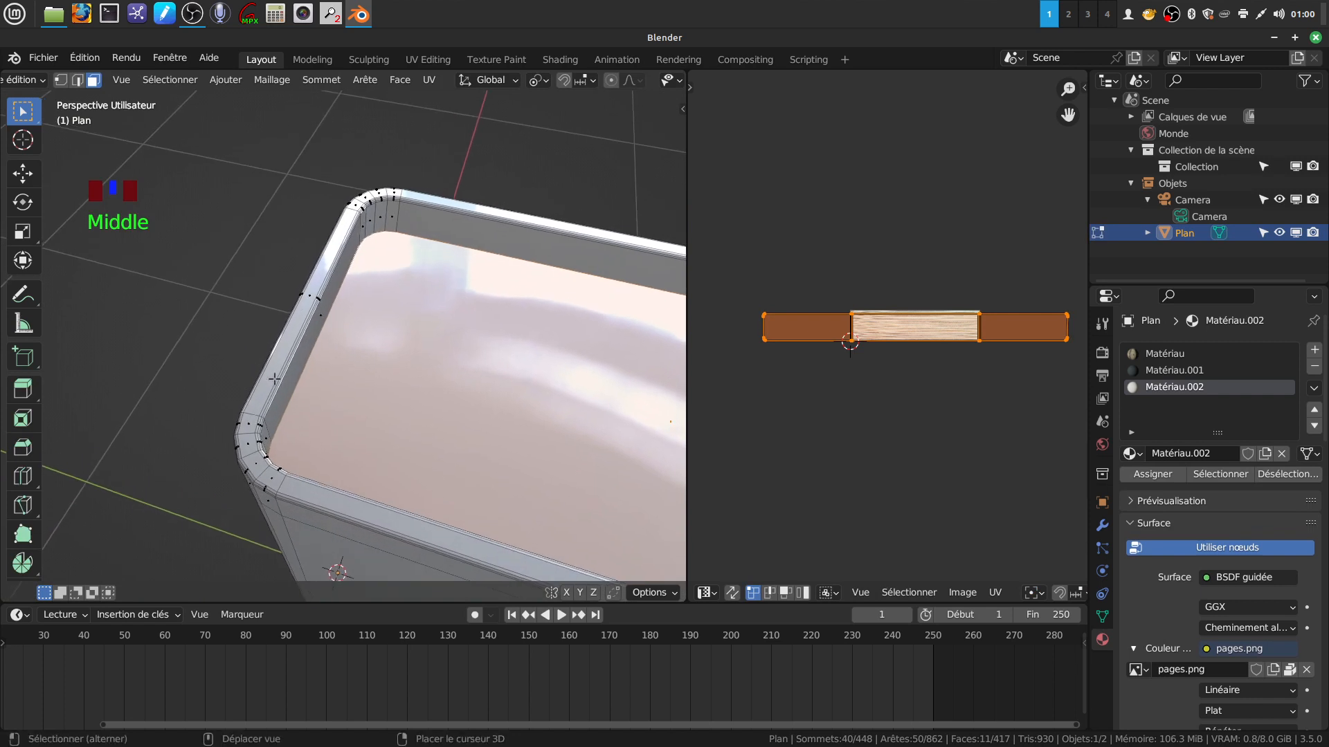
left_click(739, 498)
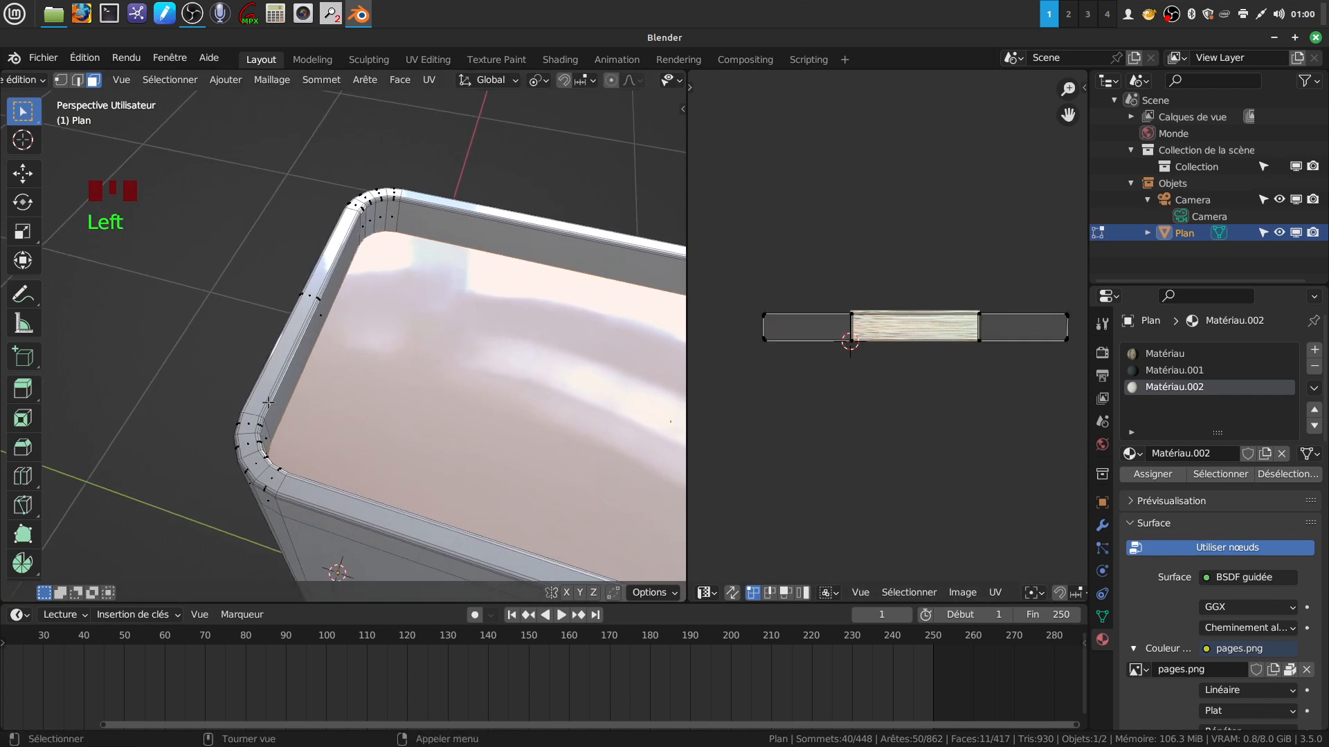
key("a")
key("a")
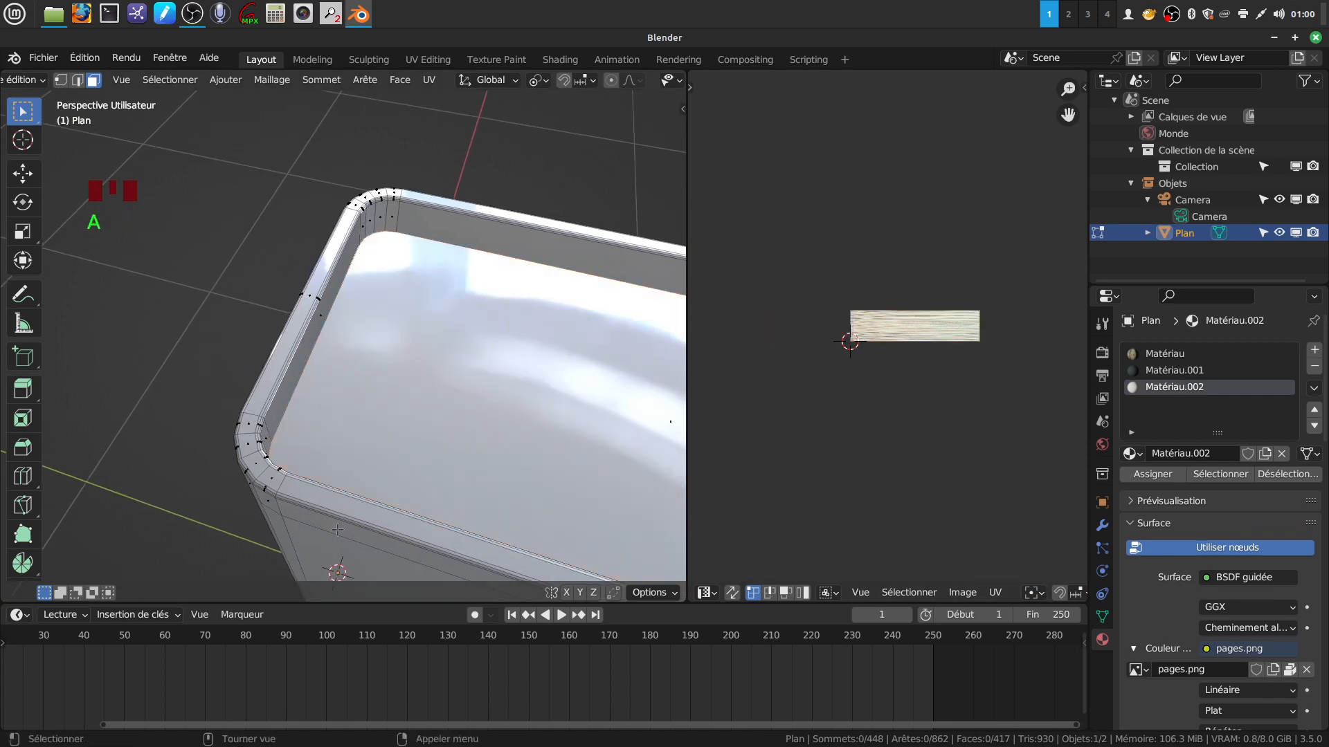
left_click(1156, 376)
left_click(1212, 474)
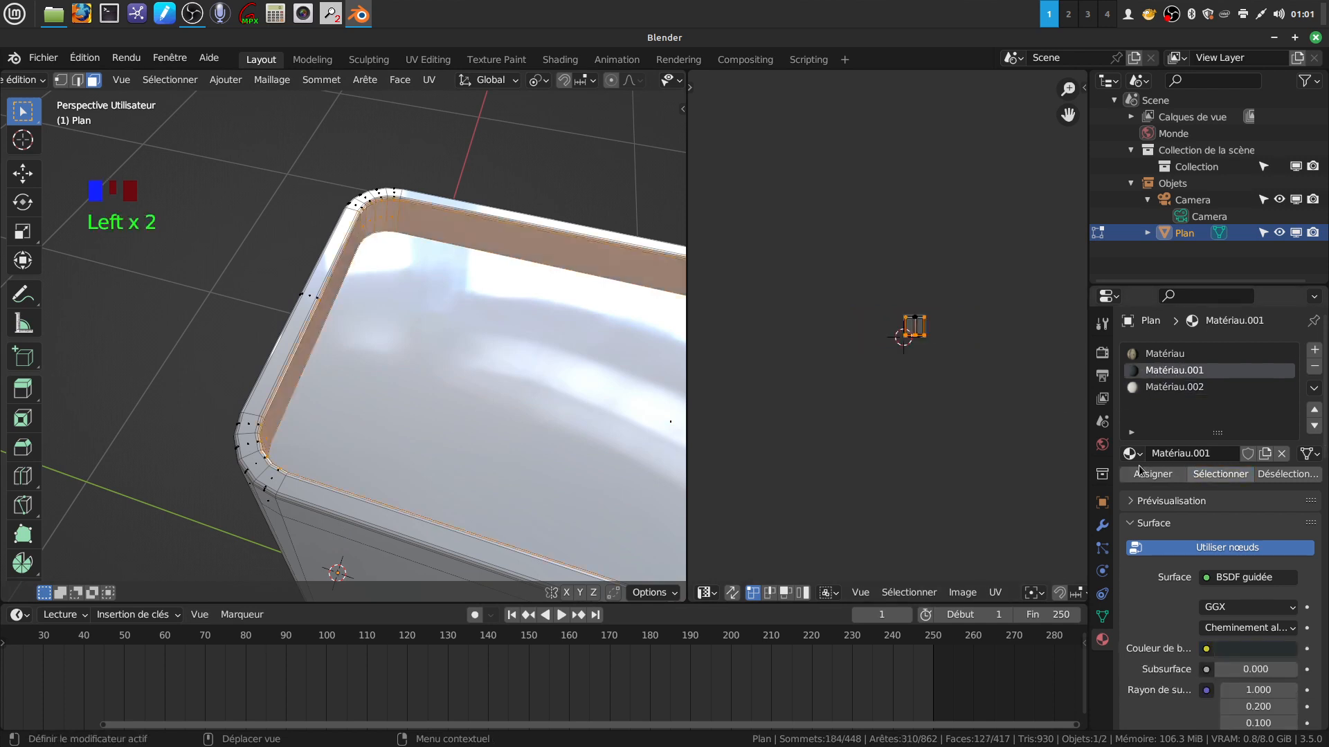
Step: Add the cover's thickness faces along the spine's rounded rim at the first end to the selection with Circle Select
scroll(340, 337, "up", 1)
scroll(360, 252, "down", 1)
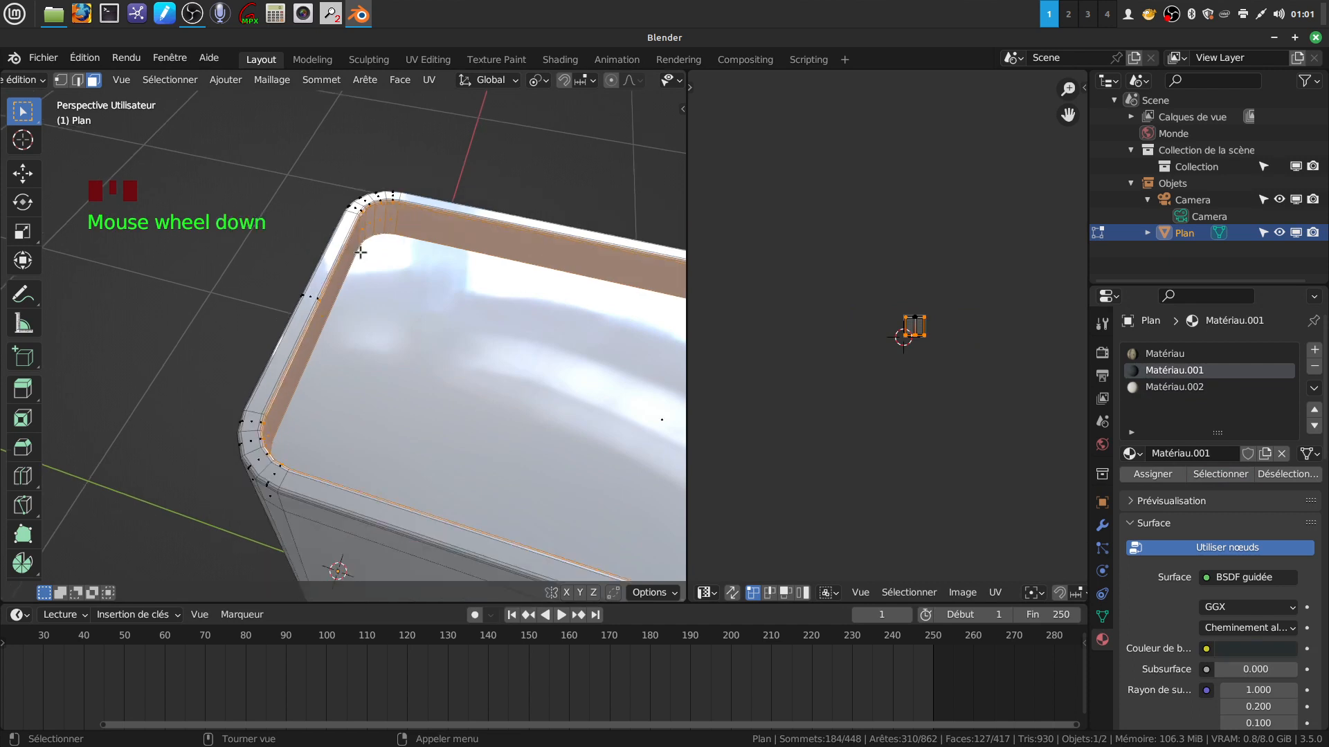
key("c")
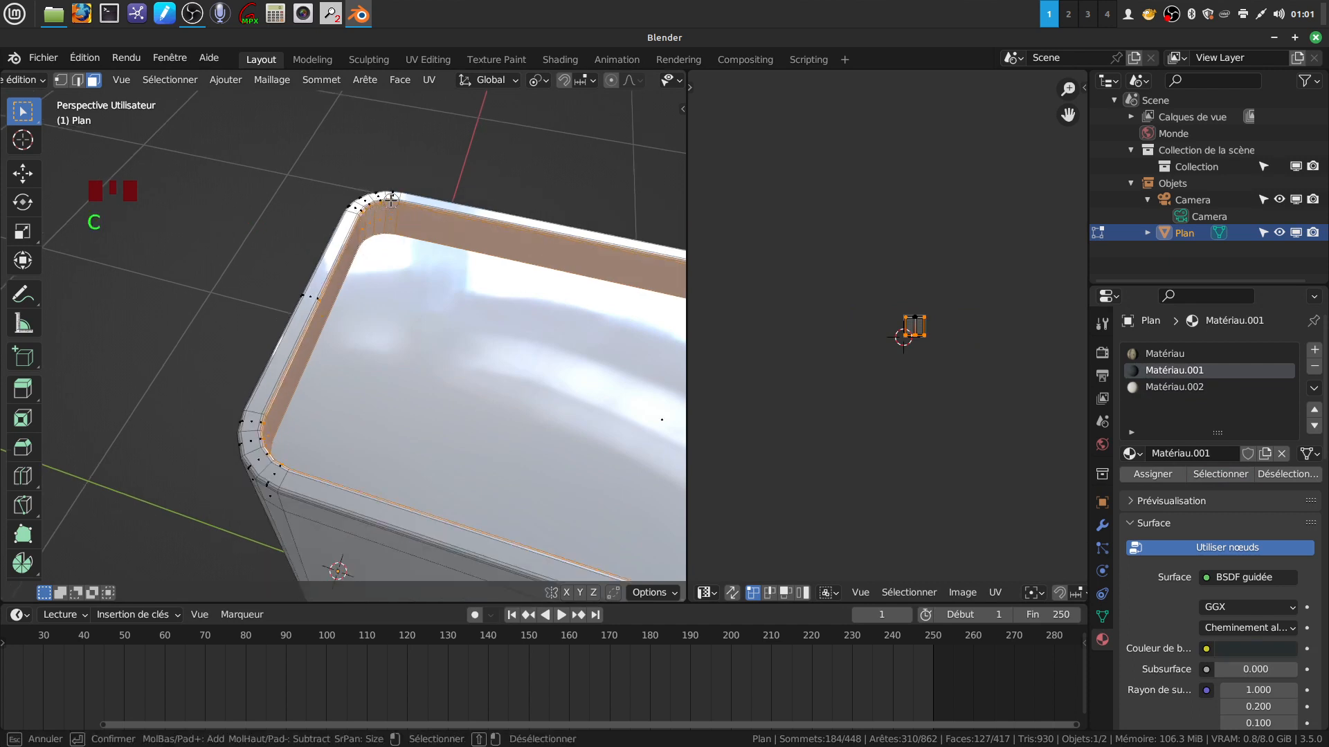
left_click(391, 200)
left_click_drag(384, 205, 364, 214)
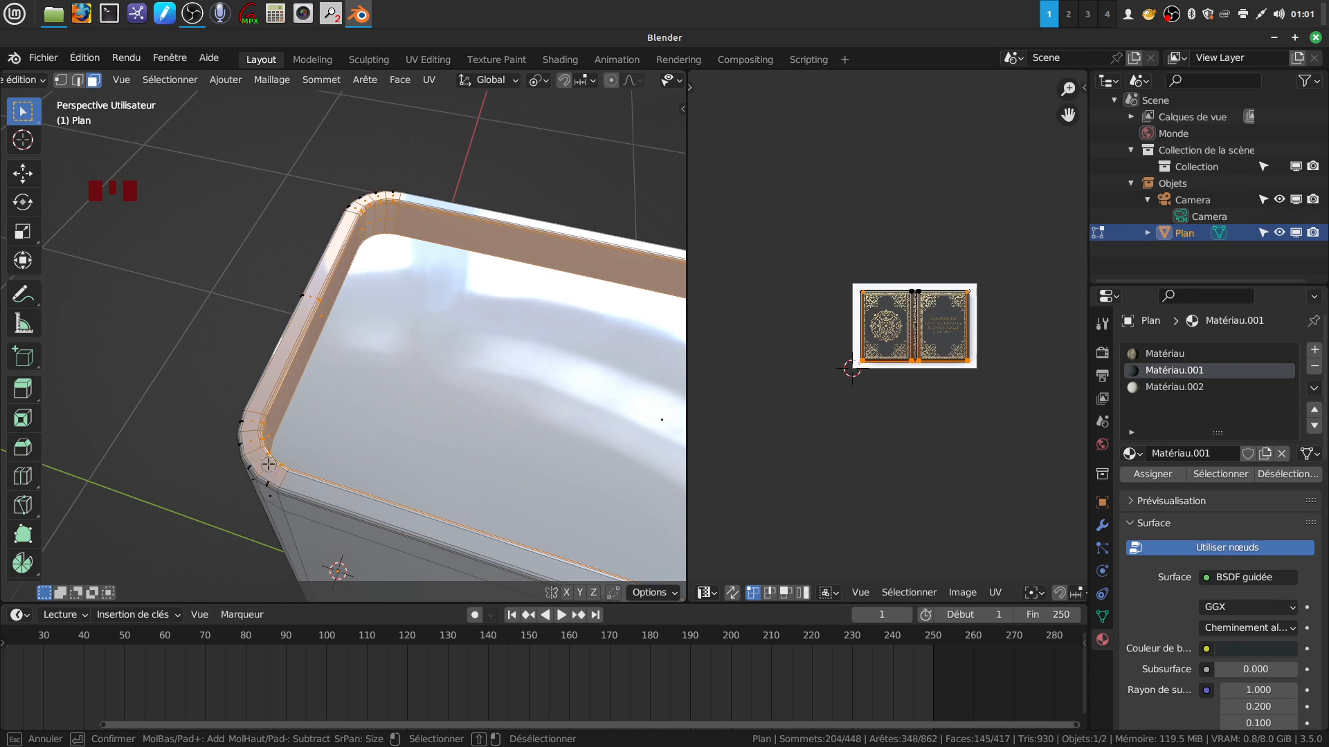
Step: At the opposite end of the book, circle-select the cover rim faces around the first rounded corner and along the spine
middle_click_drag(290, 454, 477, 202)
scroll(270, 415, "down", 5)
middle_click_drag(433, 434, 401, 439)
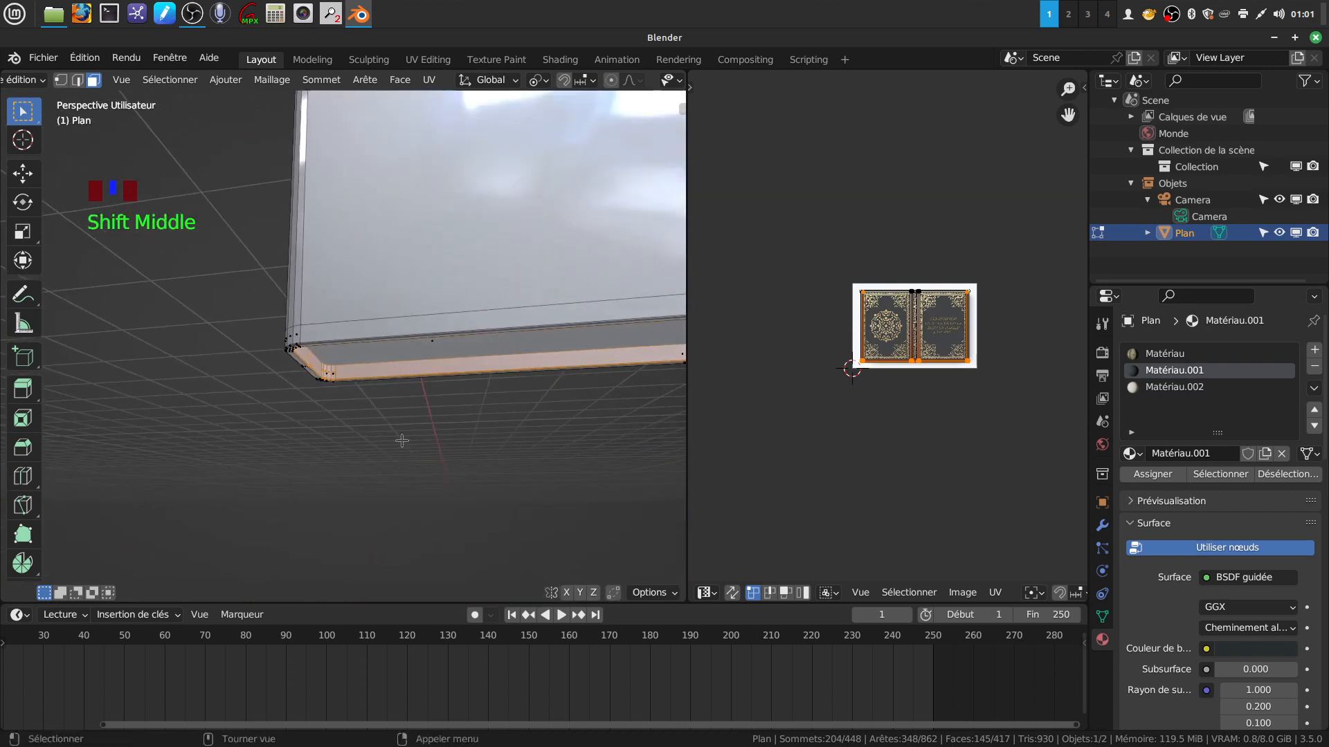
scroll(284, 524, "up", 2)
middle_click_drag(284, 524, 356, 327)
scroll(354, 325, "up", 1)
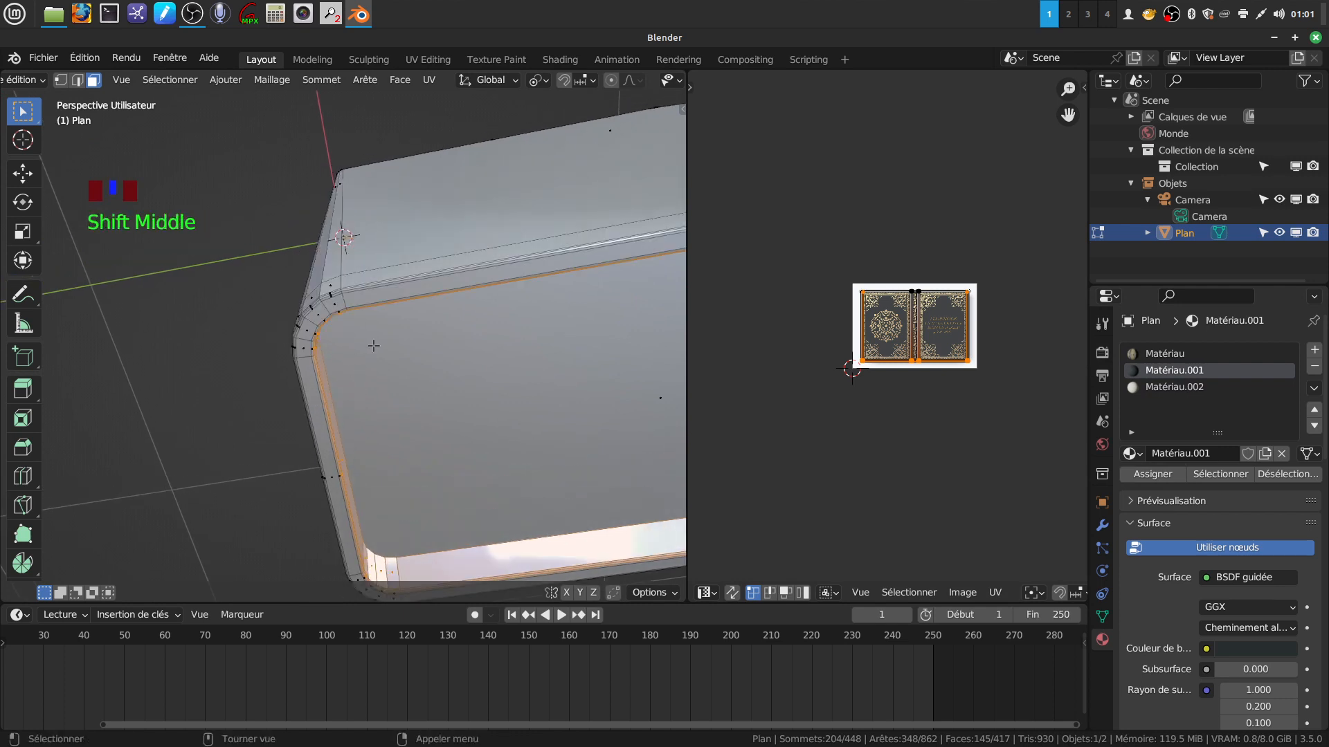
key("c")
left_click(329, 317)
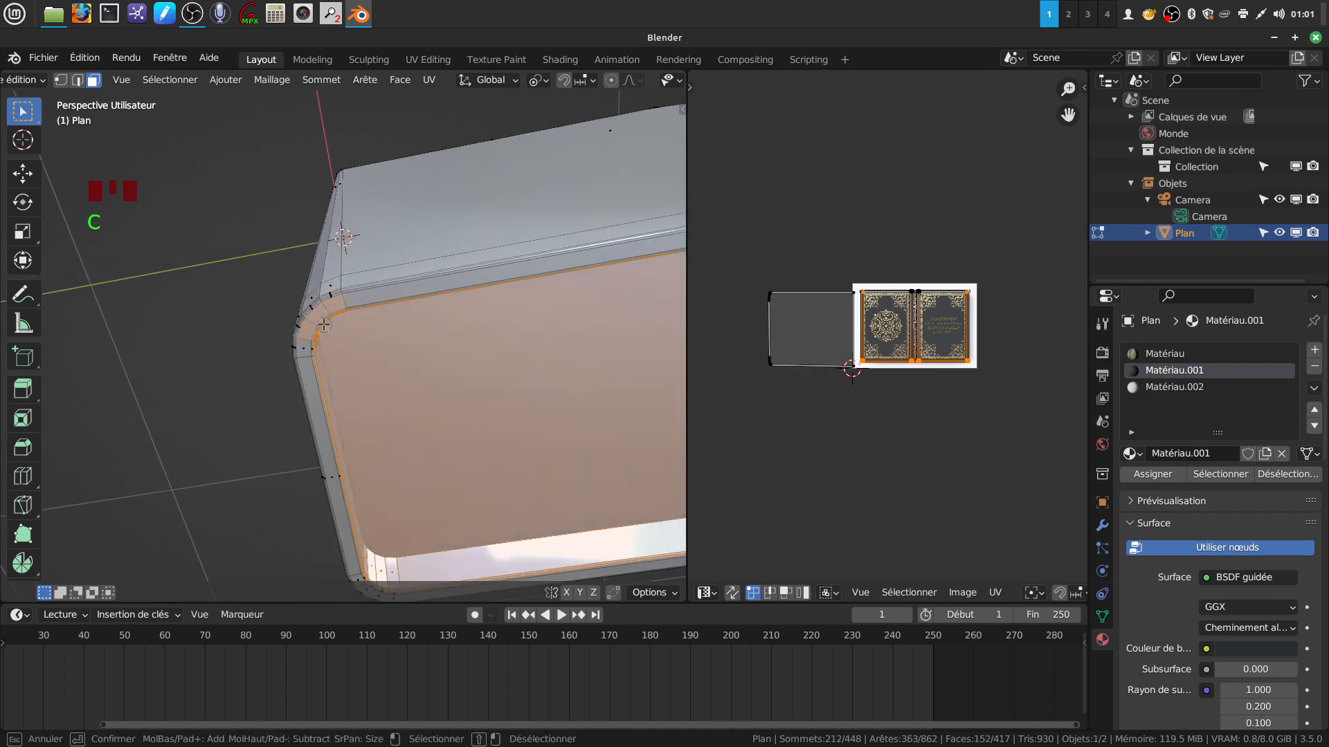
mouse_move(371, 354)
left_mouse_down("shift")
mouse_move(336, 350)
mouse_move(315, 428)
left_mouse_up("shift")
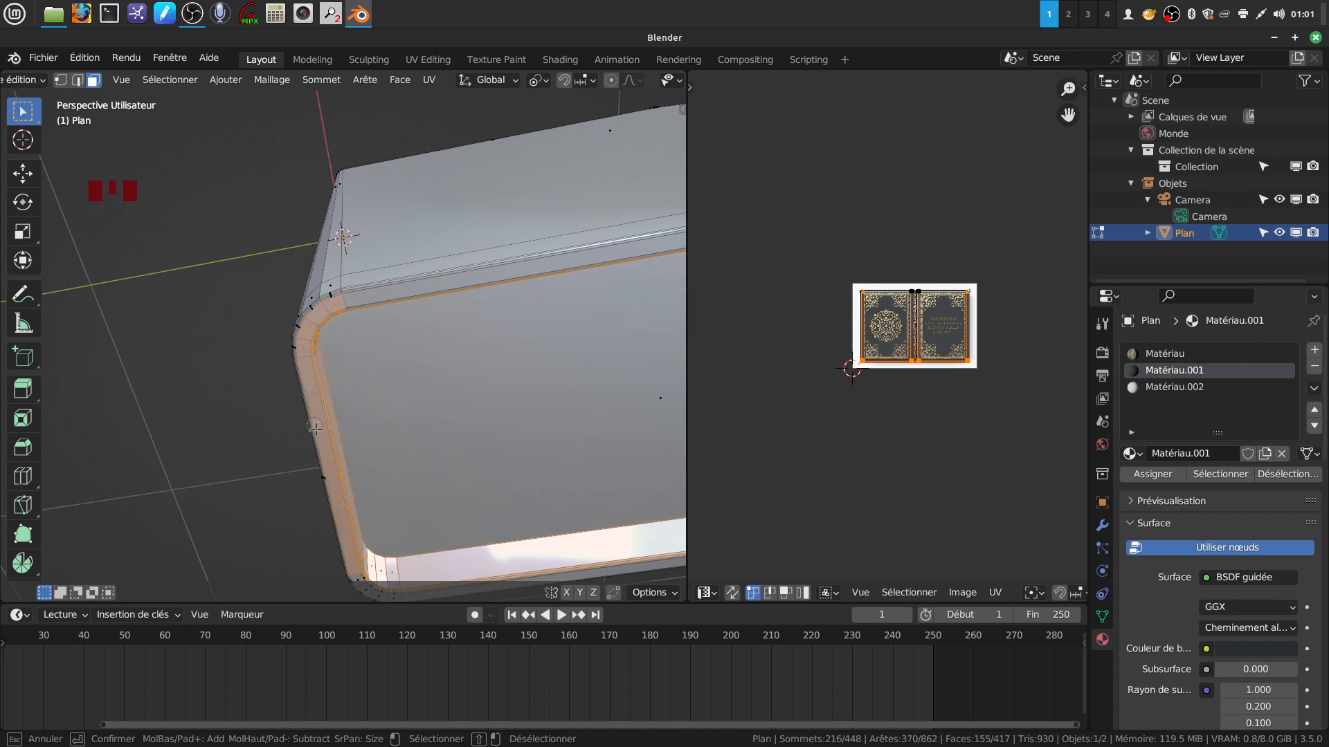
right_click(364, 571)
Step: Add the rim faces around the remaining rounded spine corner at that end to the selection
middle_click_drag(364, 571, 374, 457, "shift")
key("c")
left_click_drag(361, 451, 379, 462)
right_click(378, 462)
Step: Assign the dark Matériau.001 to the selected rim faces
scroll(384, 461, "down", 2)
middle_click_drag(408, 458, 503, 308)
scroll(453, 474, "down", 2)
scroll(453, 474, "down", 12)
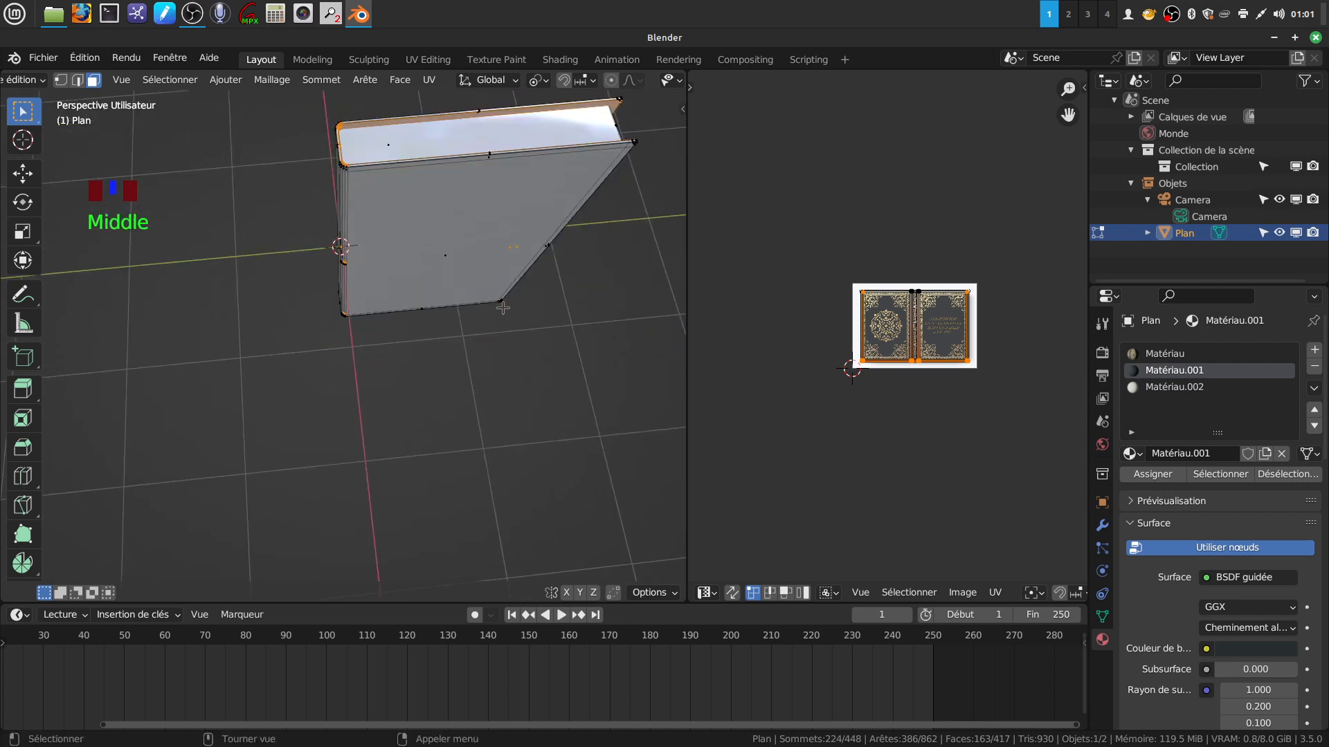
left_click(1153, 474)
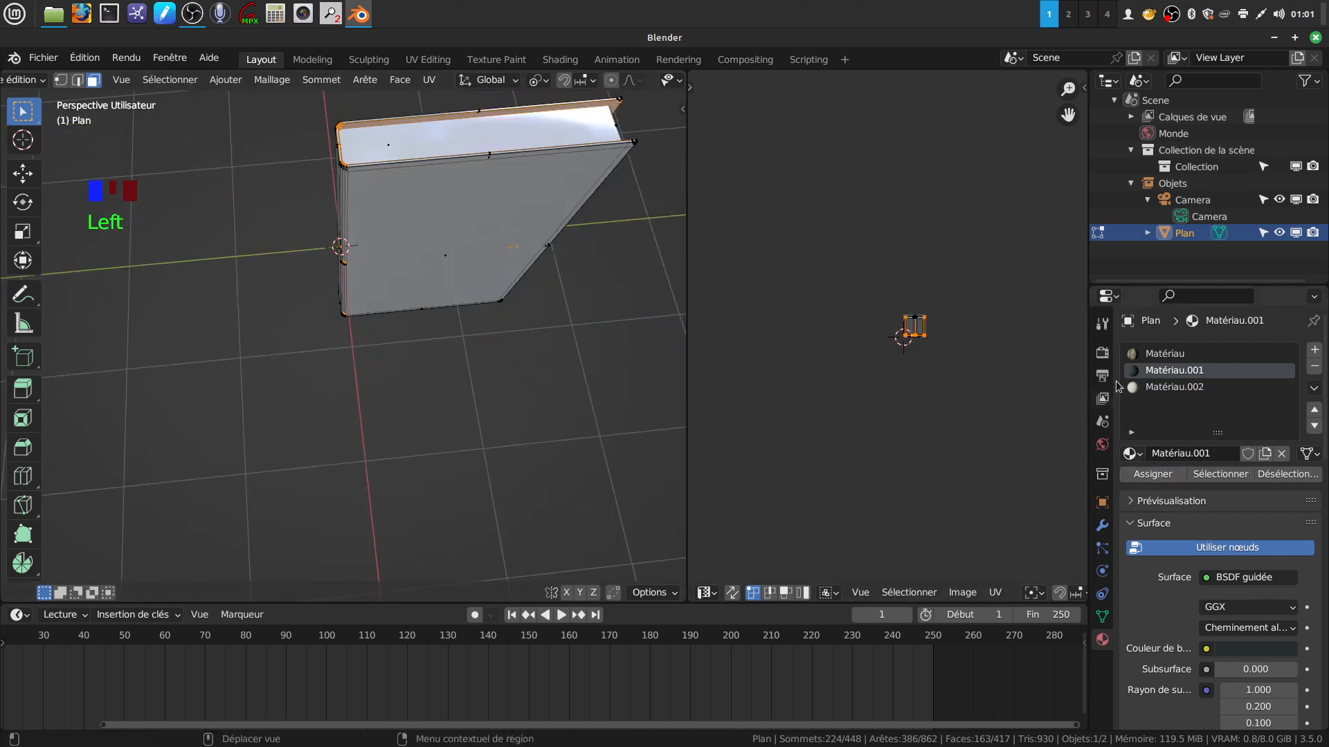
Step: Return to object mode, switch to rendered shading, and inspect the dark cover rim at the spine and page edges
middle_click_drag(556, 313, 496, 372, "shift")
key("Tab")
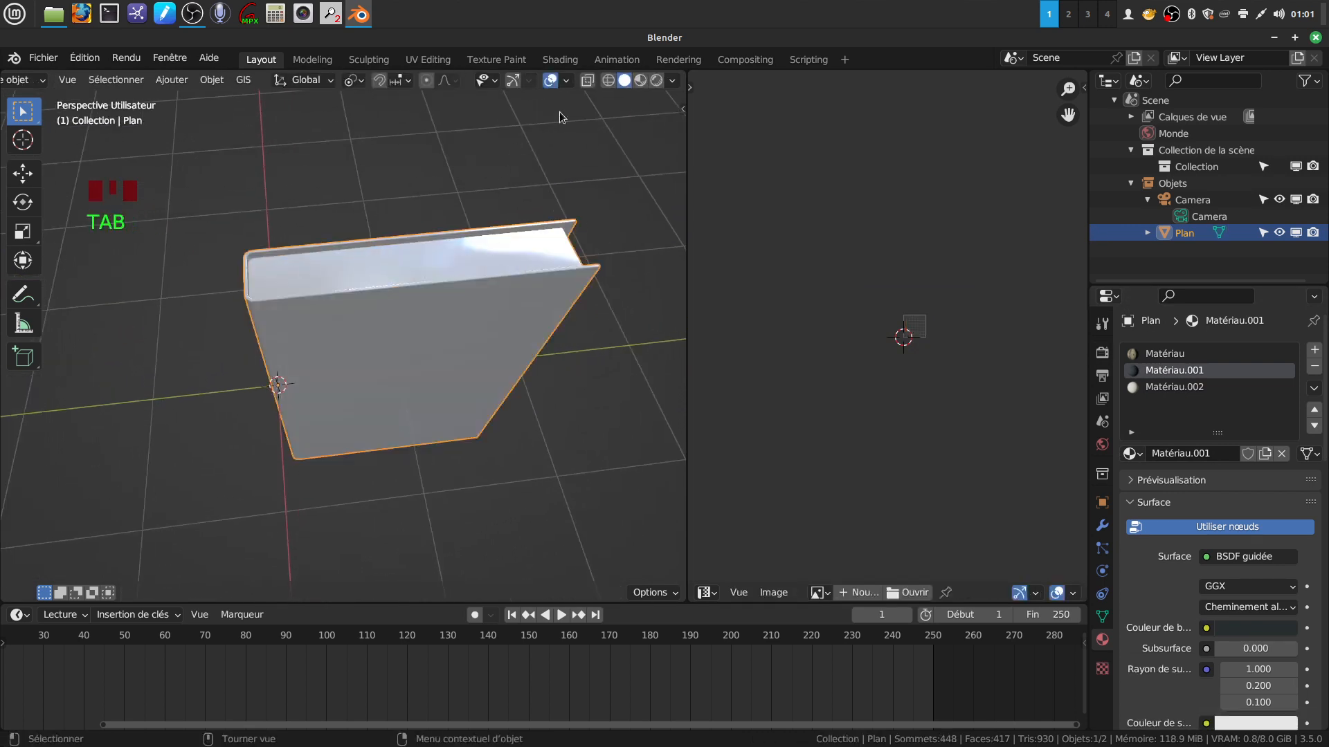
scroll(624, 81, "down", 2)
left_click(656, 81)
mouse_move(376, 313)
middle_mouse_down()
mouse_move(314, 266)
mouse_move(354, 276)
mouse_move(354, 417)
middle_mouse_up()
scroll(302, 365, "up", 3)
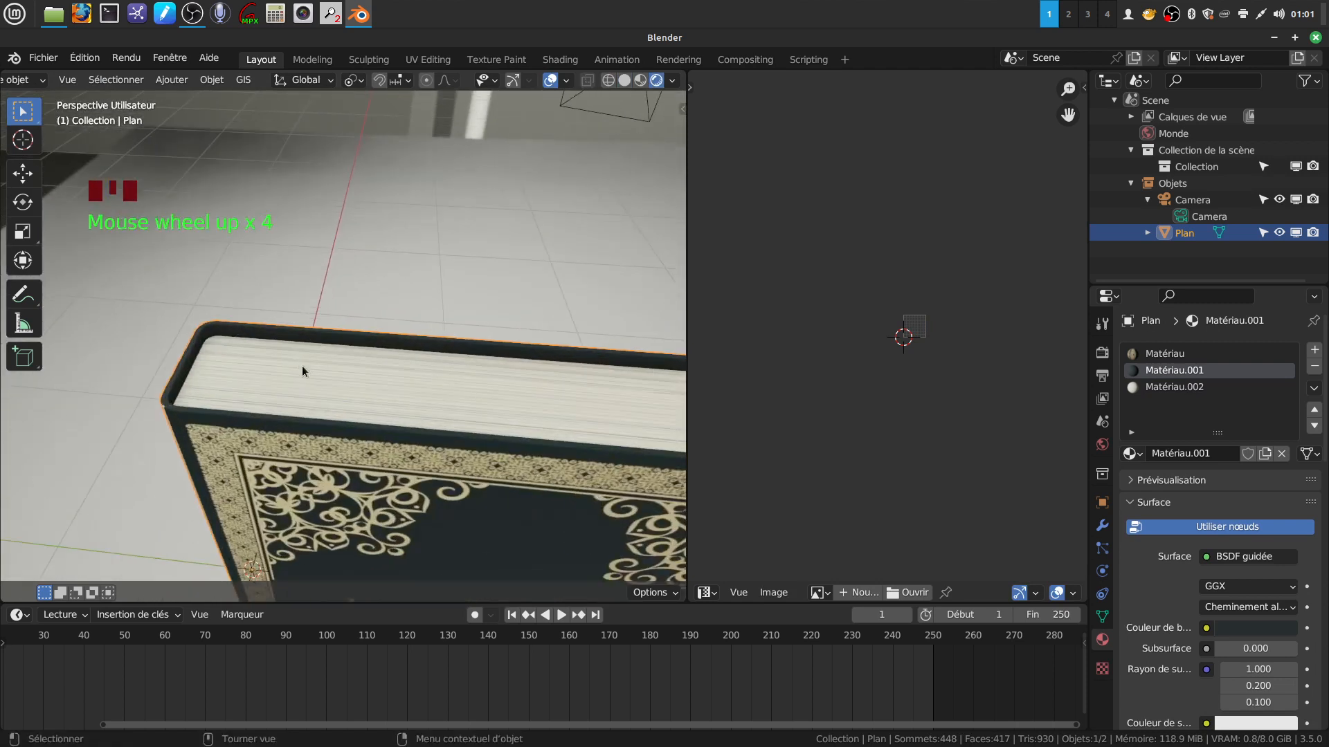
middle_click_drag(302, 366, 238, 330)
middle_click_drag(160, 404, 478, 354)
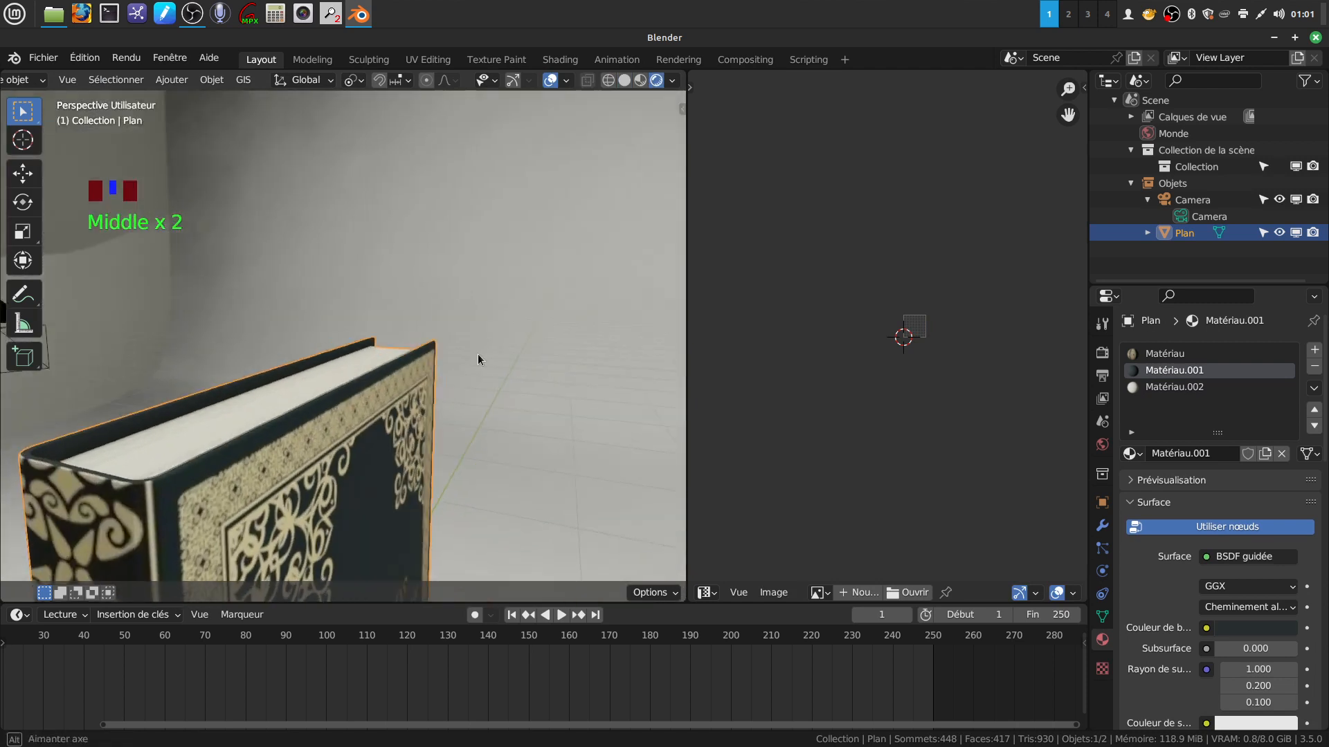
scroll(479, 354, "down", 2)
scroll(405, 424, "down", 4)
middle_click_drag(405, 424, 431, 448, "shift")
scroll(432, 447, "up", 3)
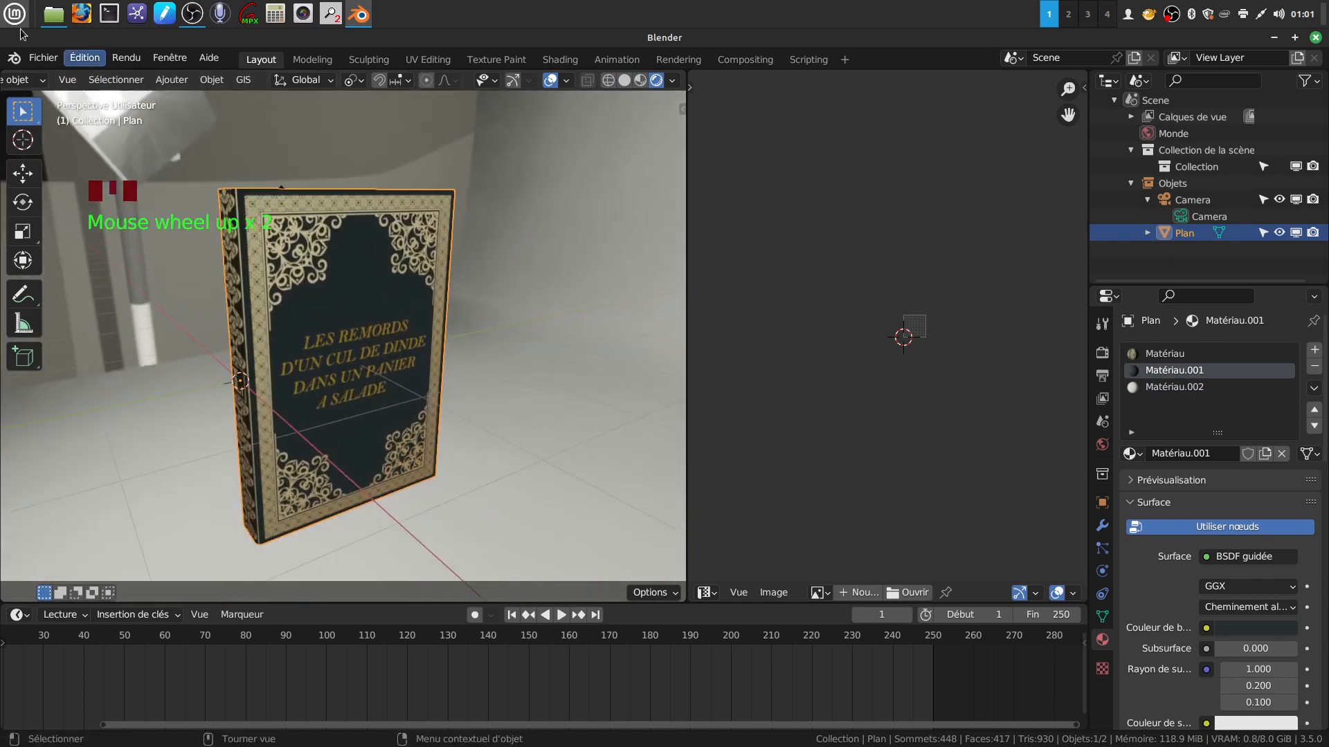
Step: Save the file as "livre tuto.blend" in the reveil folder
left_click(43, 57)
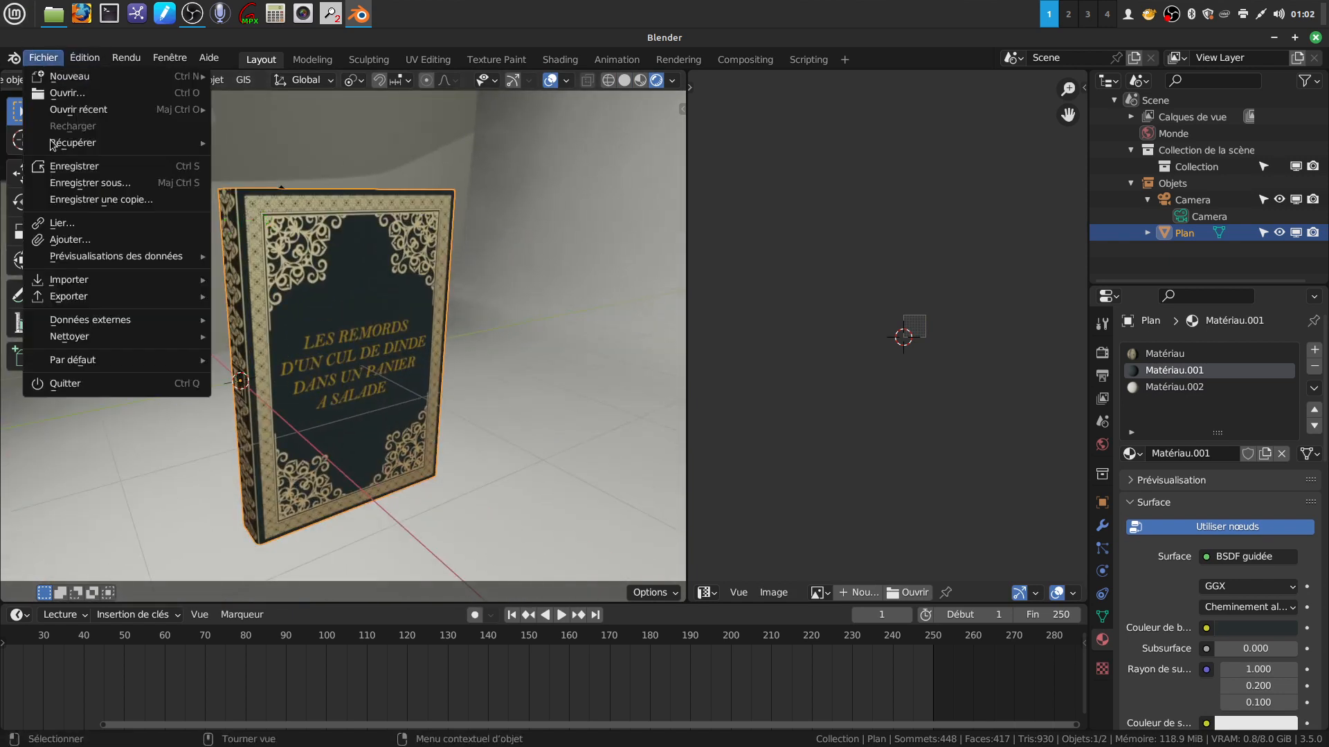
left_click(84, 183)
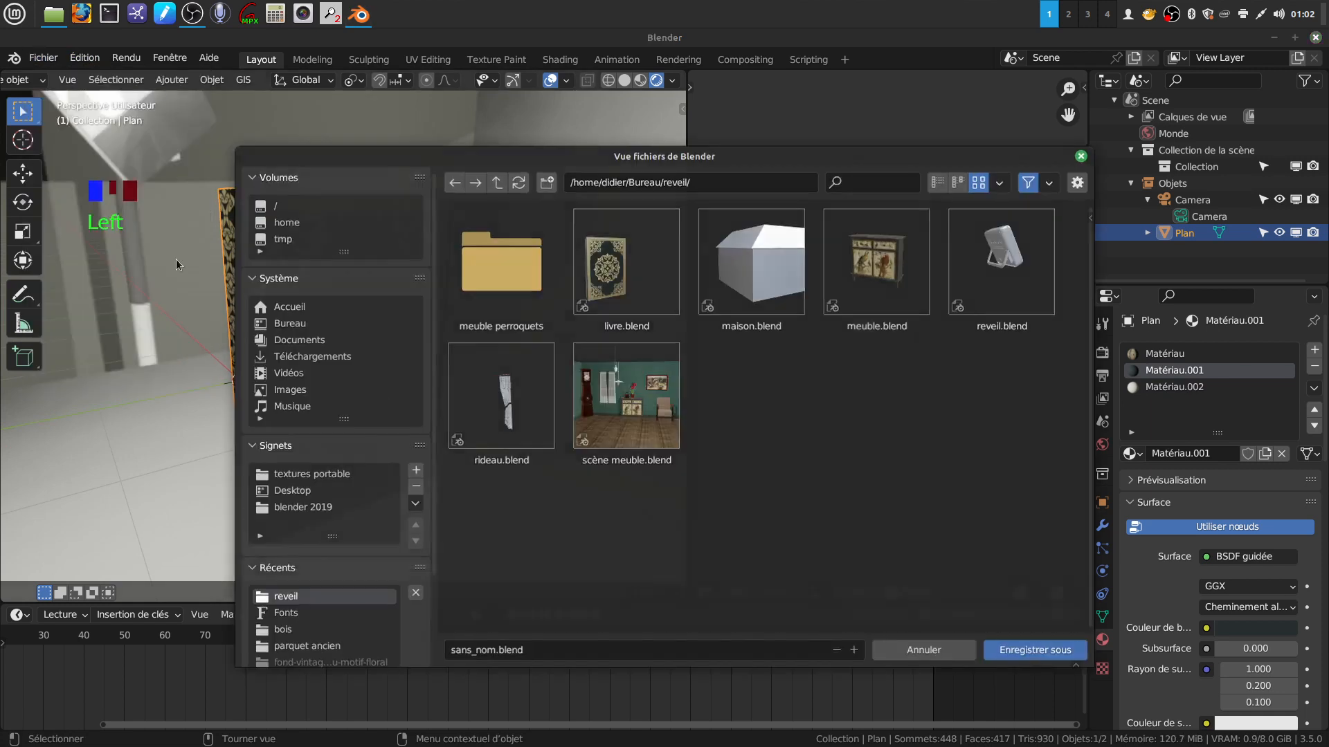
left_click(487, 651)
left_click(494, 650)
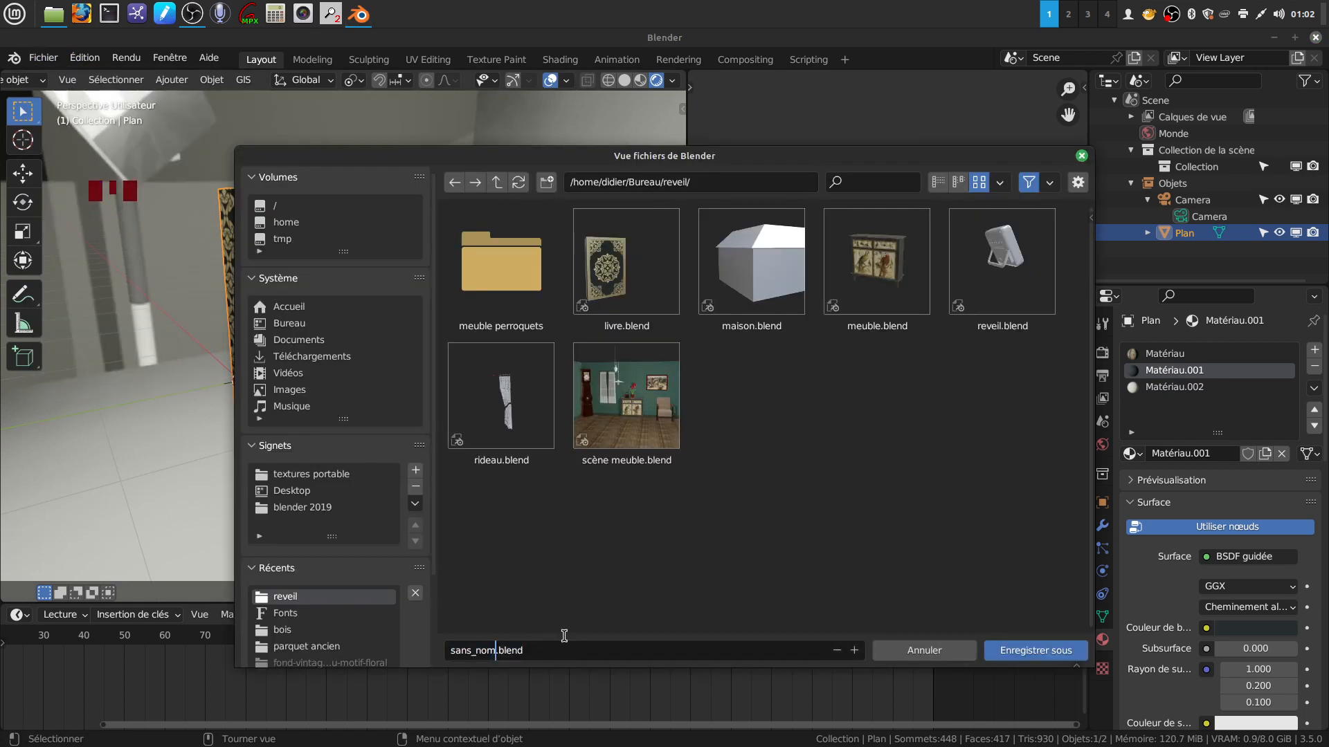
key("BackSpace")
key("BackSpace")
key("BackSpace")
key("BackSpace")
key("BackSpace")
key("BackSpace")
key("BackSpace")
type("livre tuto")
left_click(1020, 656)
Step: View the rendered book from several angles and widen the 3D viewport
middle_click_drag(562, 372, 438, 381)
scroll(496, 419, "up", 1)
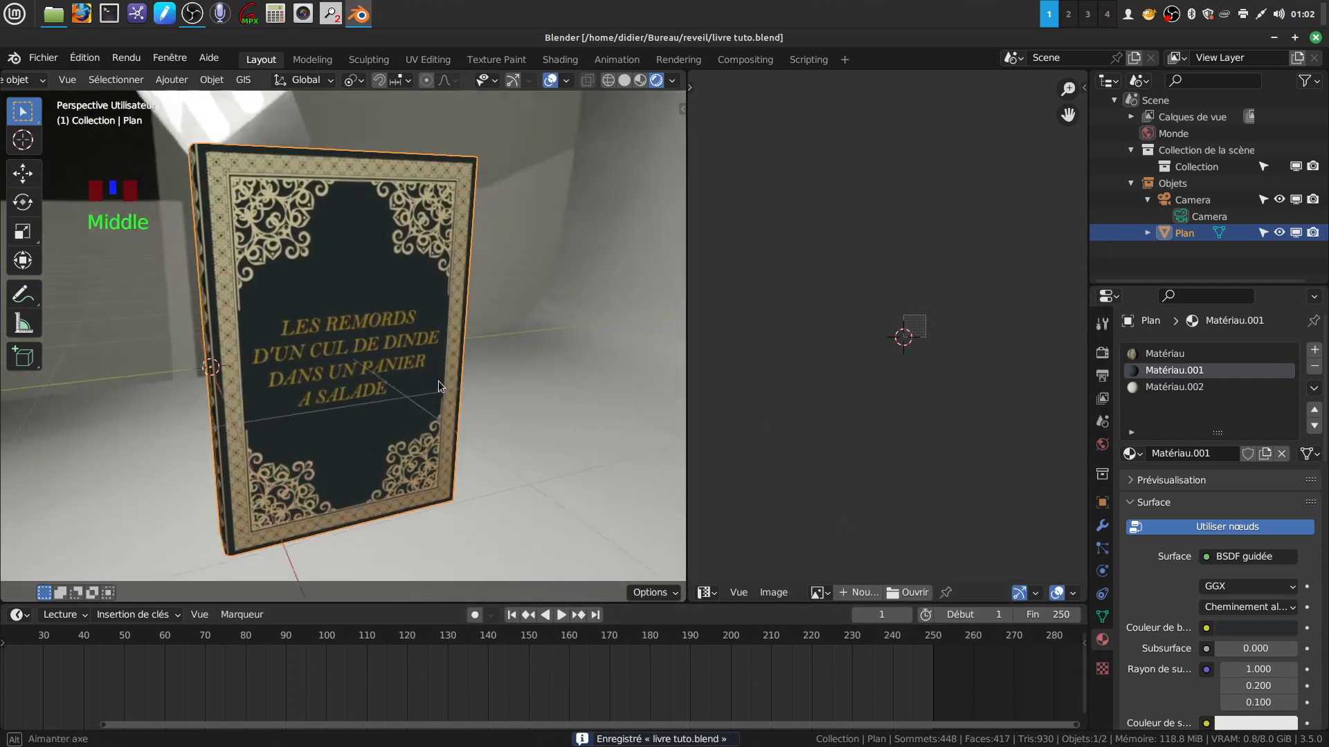
scroll(438, 381, "down", 2)
middle_click_drag(599, 250, 675, 258)
middle_click_drag(485, 276, 674, 310)
left_click_drag(690, 305, 781, 302)
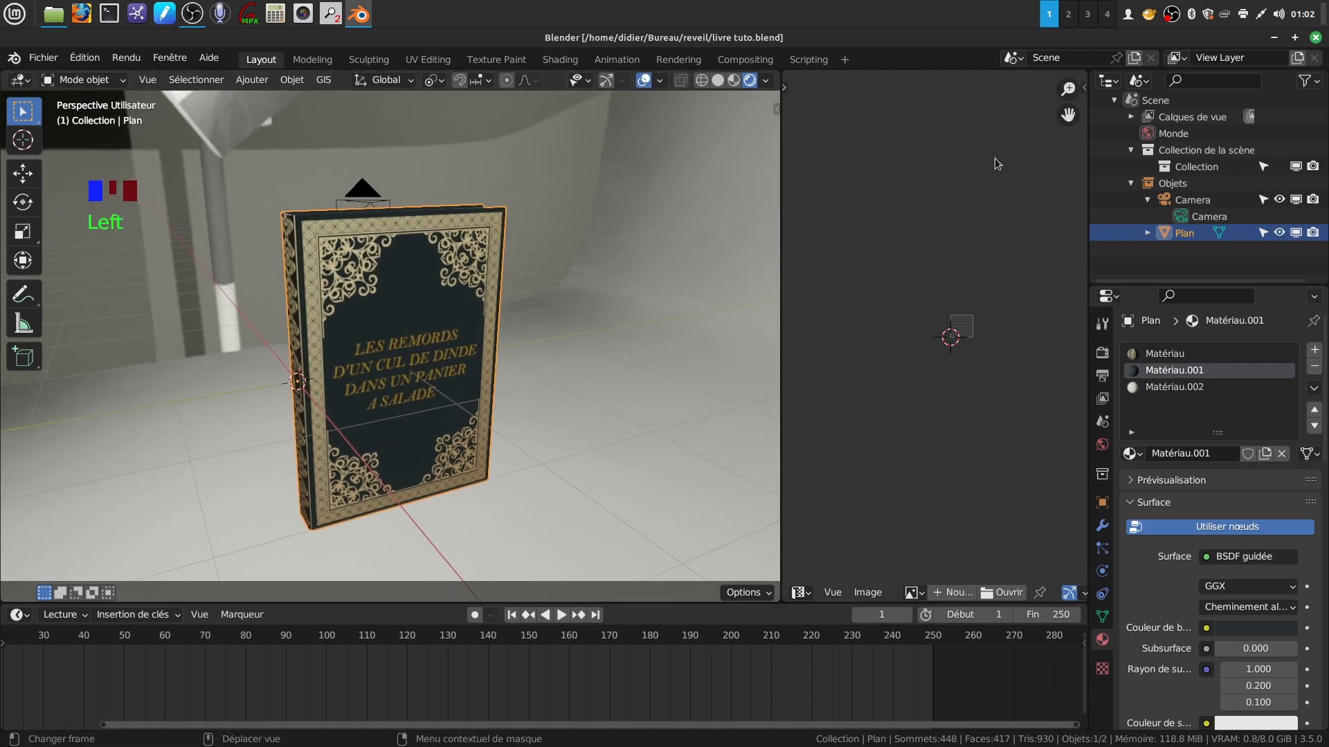
Step: Close Blender and the file manager, relaunch Blender from the desktop, and dismiss the splash screen
left_click(1317, 40)
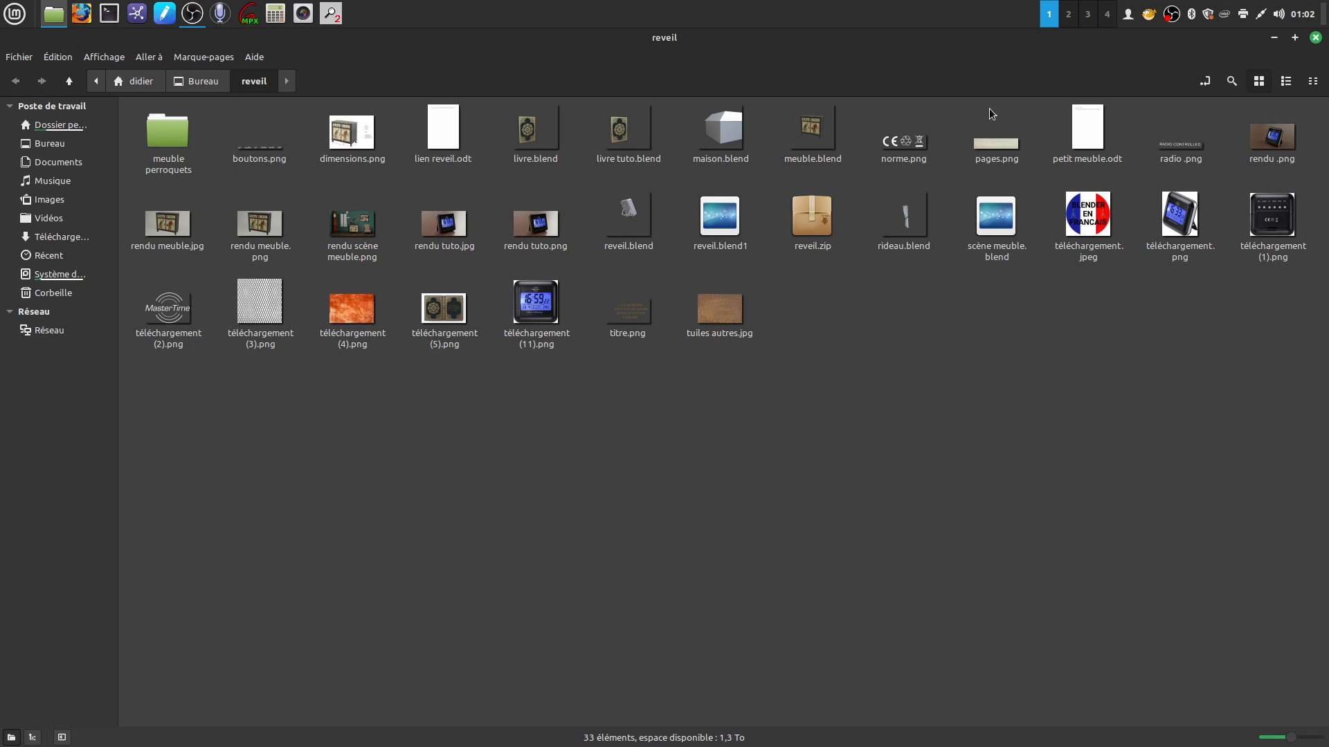
left_click(1315, 39)
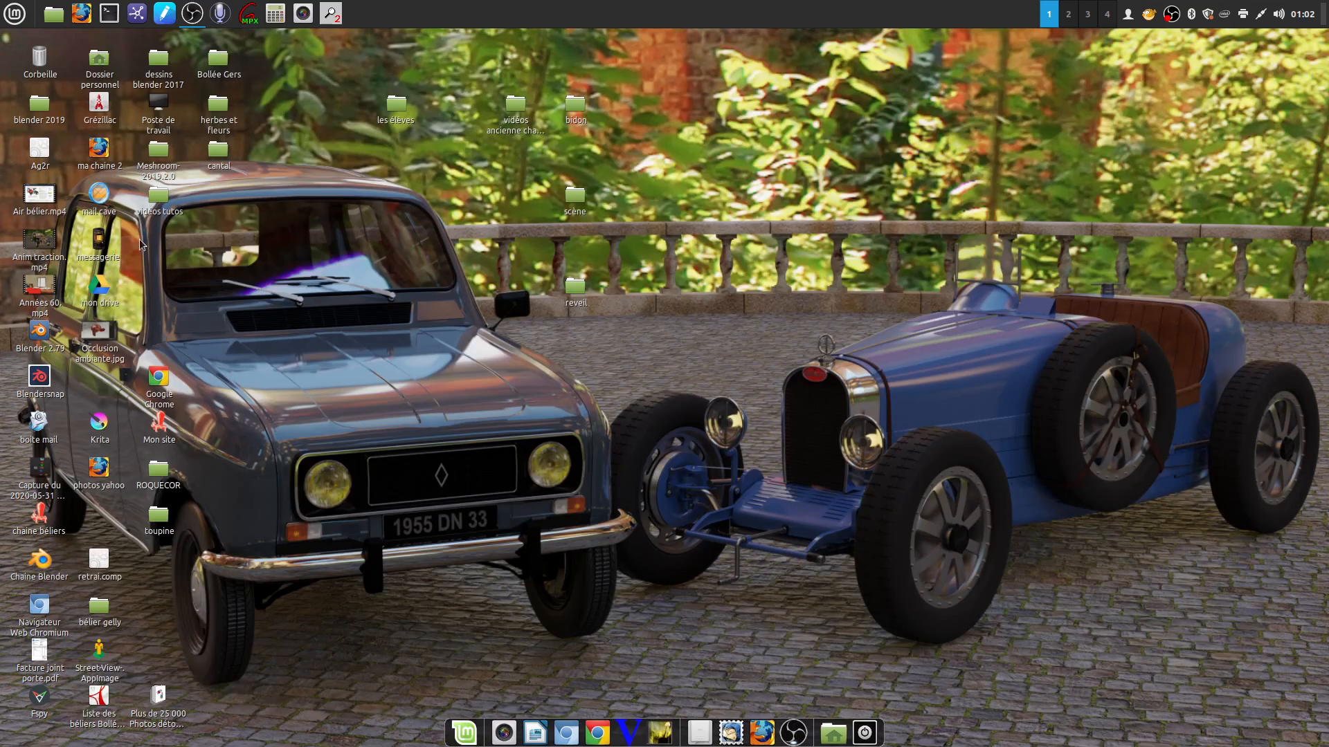
double_click(39, 381)
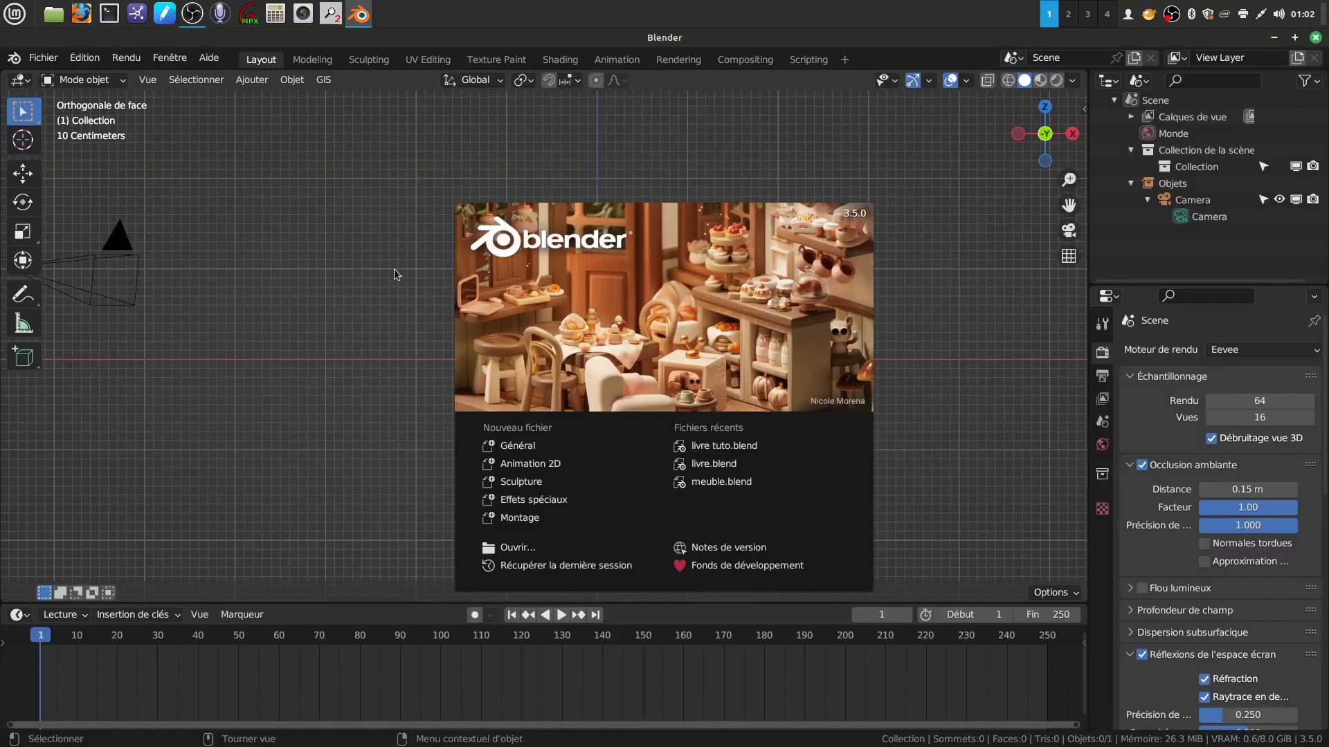
left_click(248, 178)
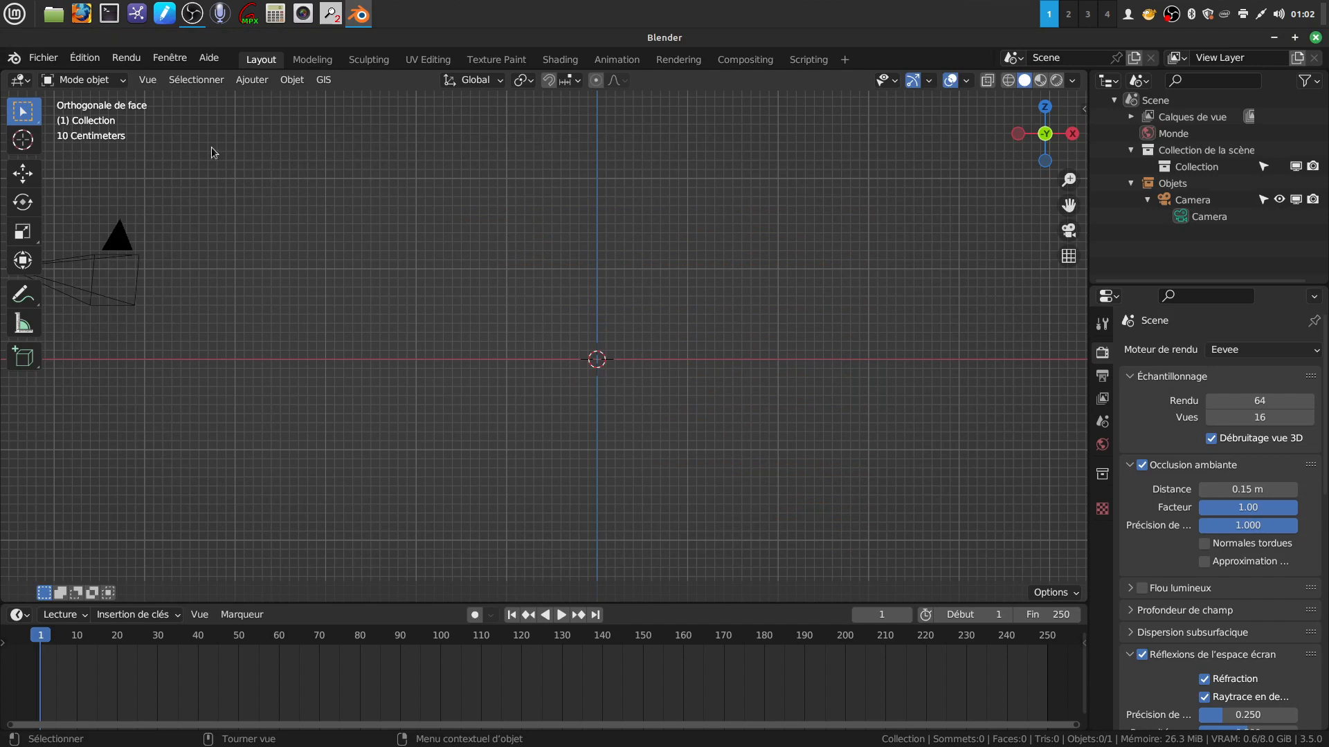
Step: Recover the last session to bring back the book scene
left_click(45, 58)
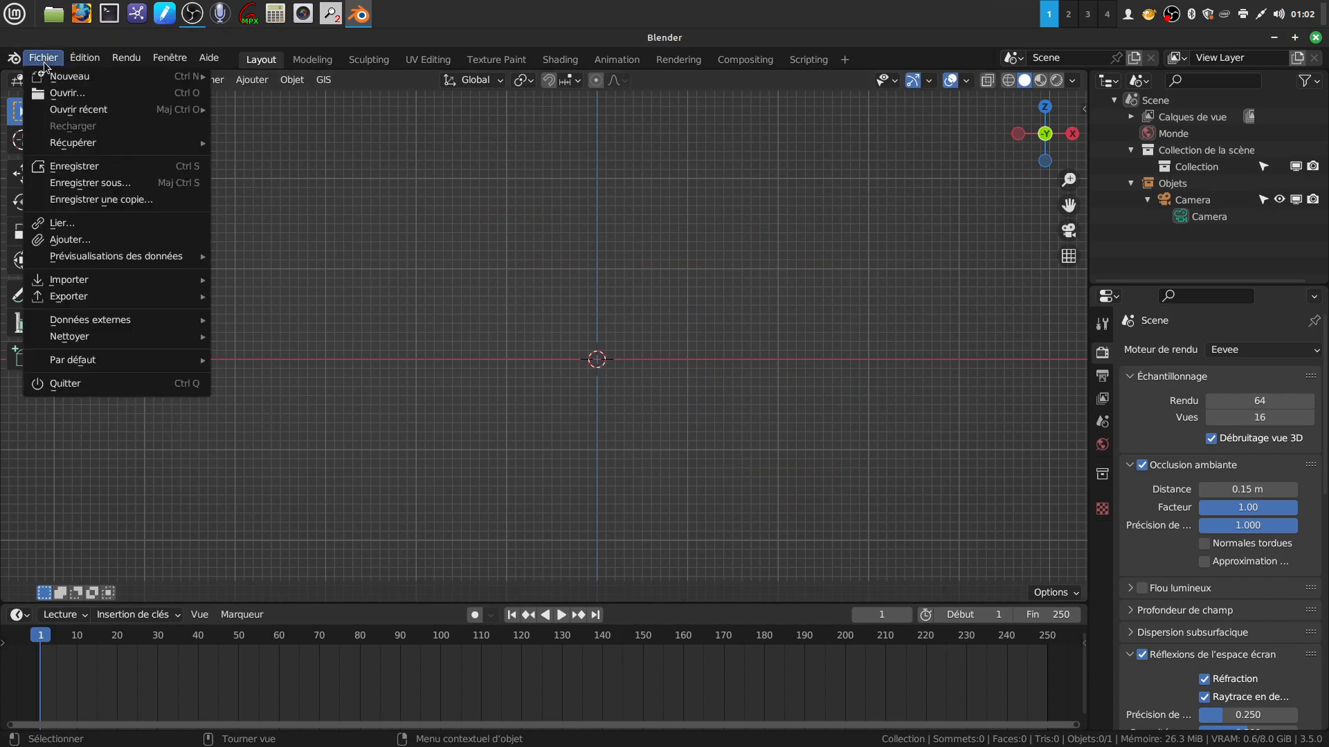
mouse_move(61, 145)
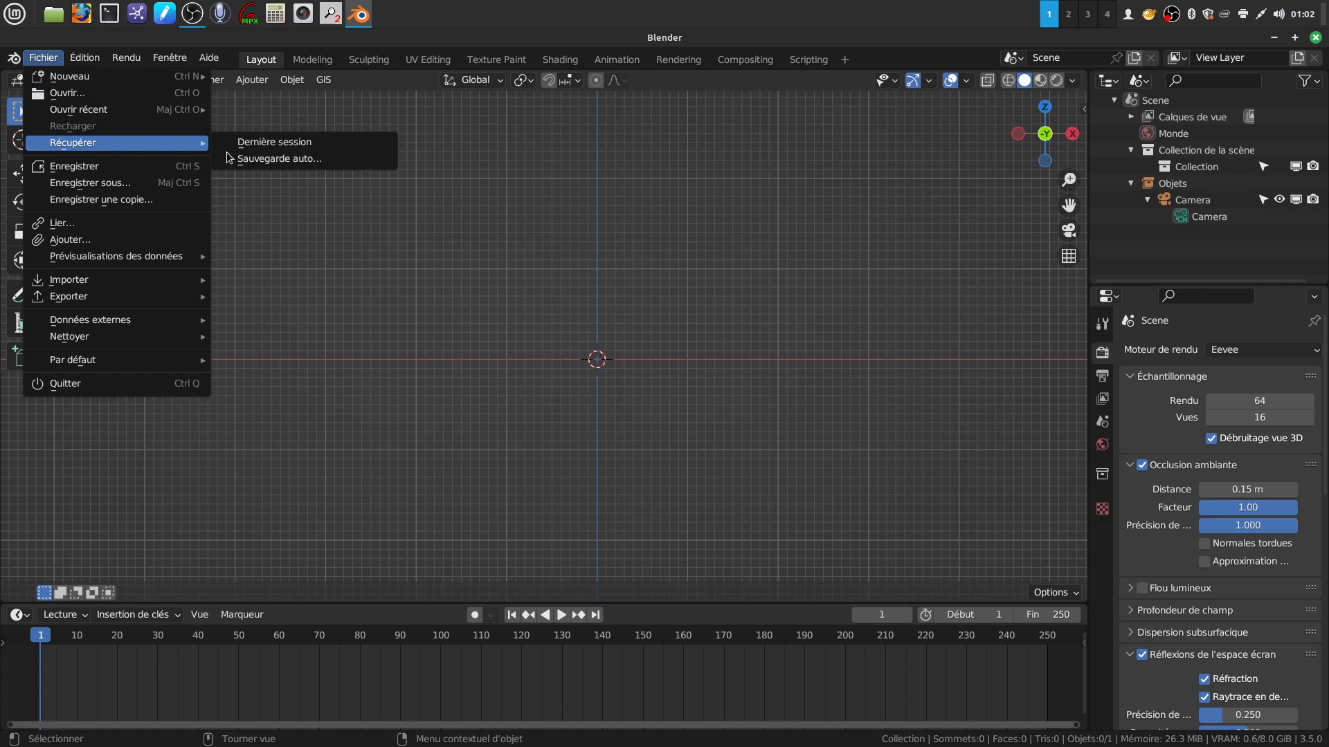
left_click(277, 142)
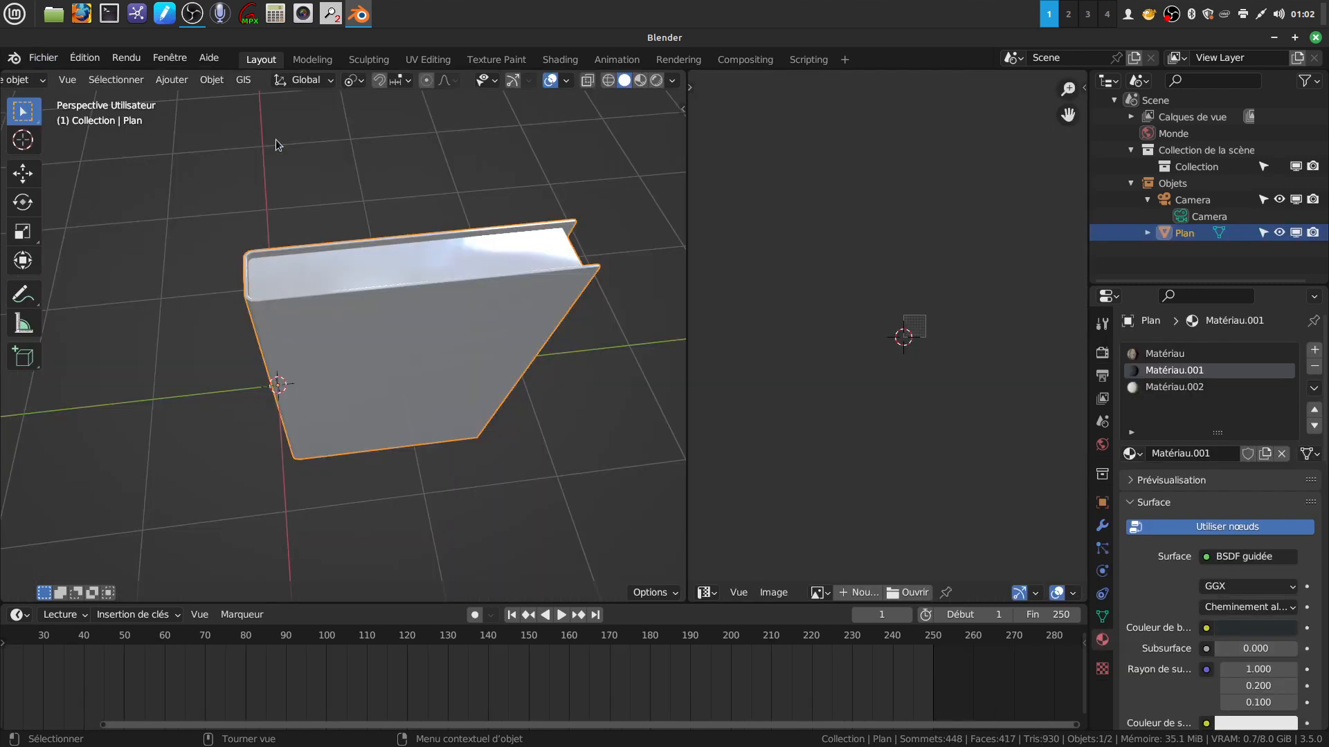
Step: Switch to rendered shading, widen the 3D viewport, and frame the book from its front cover and page side
middle_click_drag(558, 293, 553, 212)
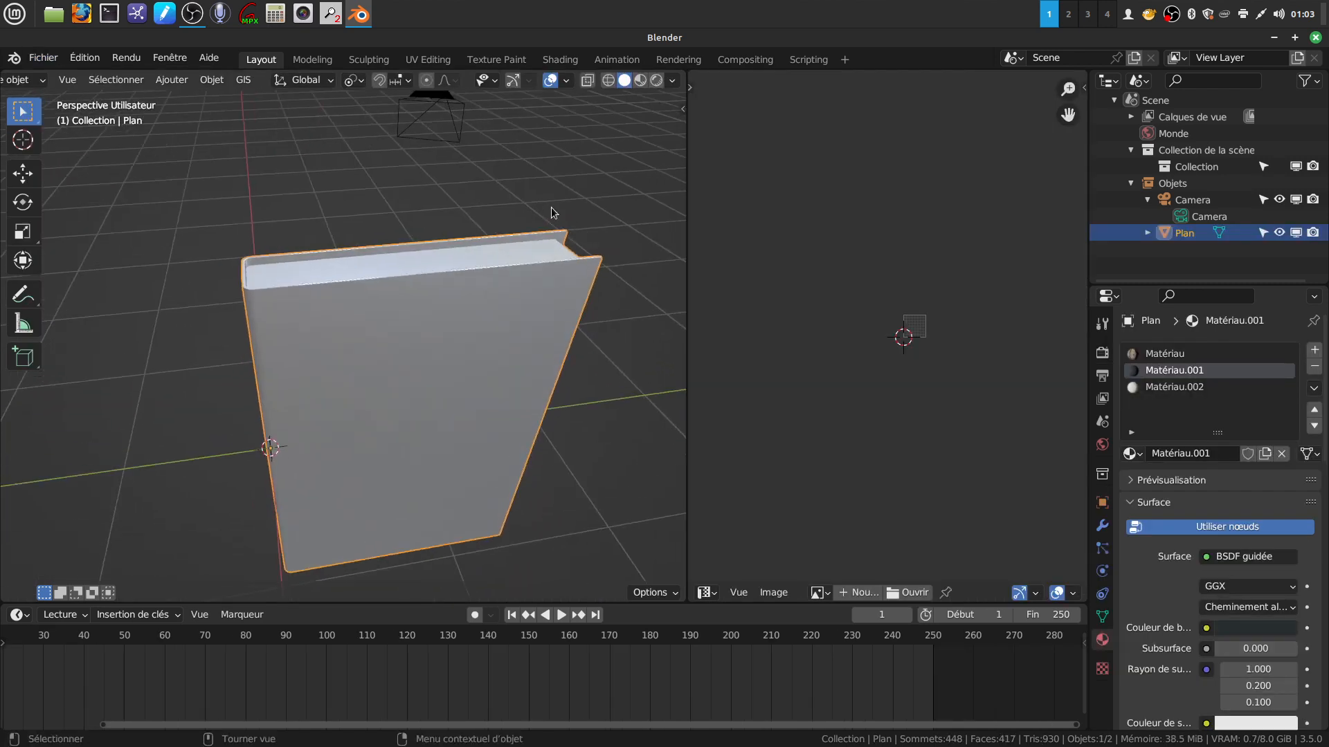
left_click(656, 80)
mouse_move(612, 259)
middle_mouse_down()
mouse_move(545, 211)
mouse_move(581, 215)
middle_mouse_up()
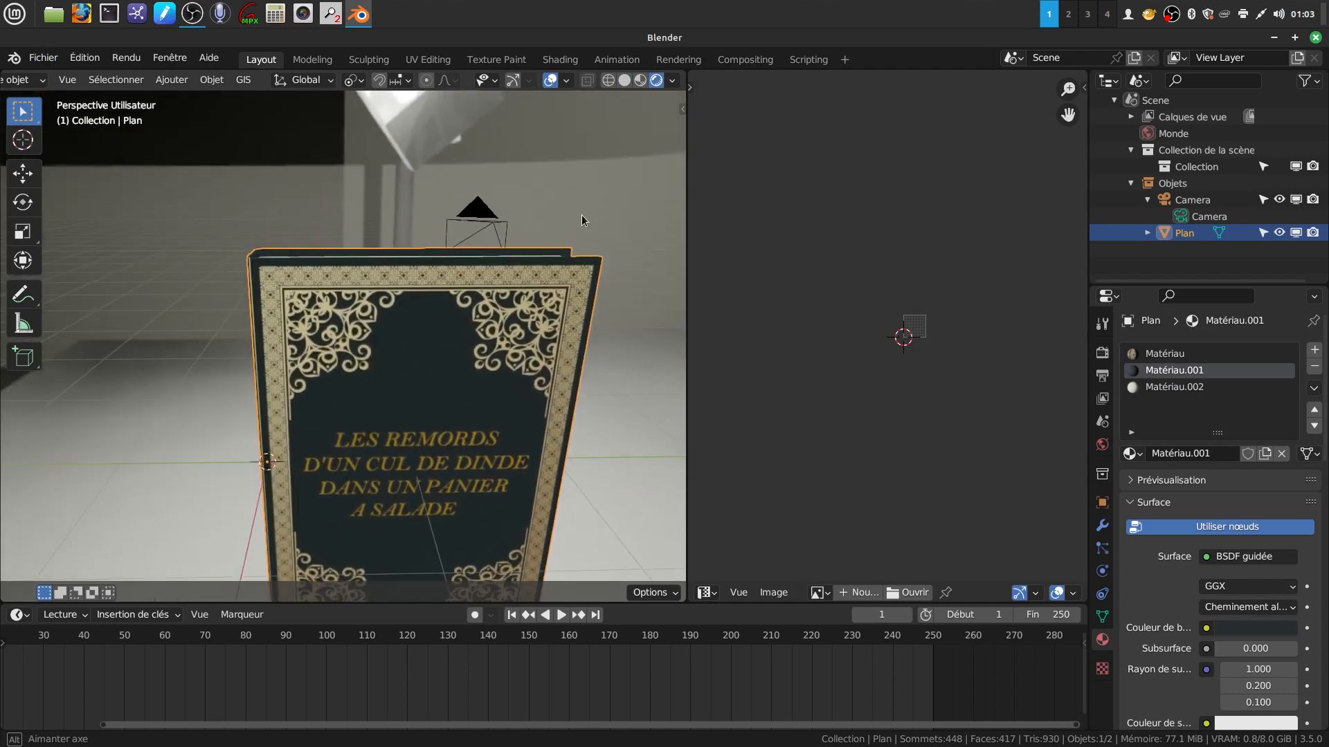
left_click_drag(689, 315, 866, 315)
middle_click_drag(812, 305, 633, 235)
middle_click_drag(542, 285, 453, 246)
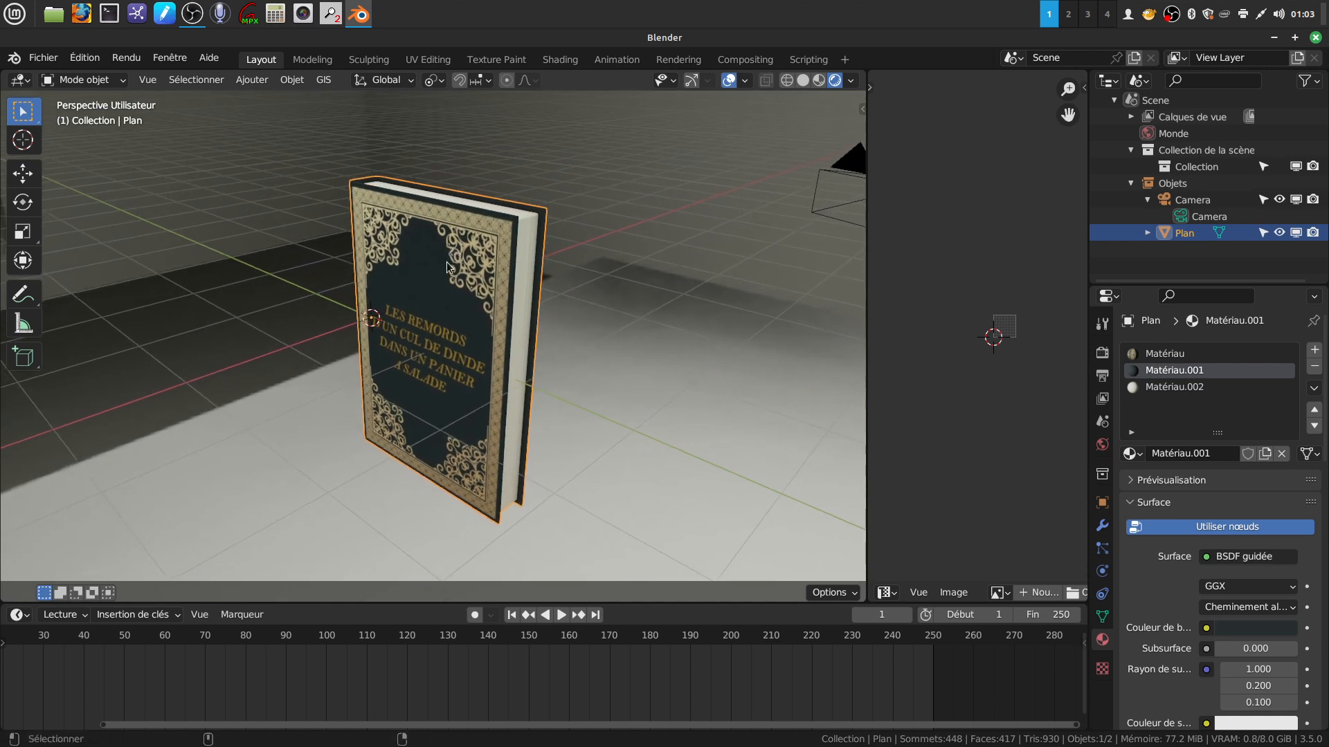
Step: Lock the camera to the view, reframe so the whole book fits inside the camera frame, and unlock the camera
key("KP_0")
scroll(447, 262, "down", 2)
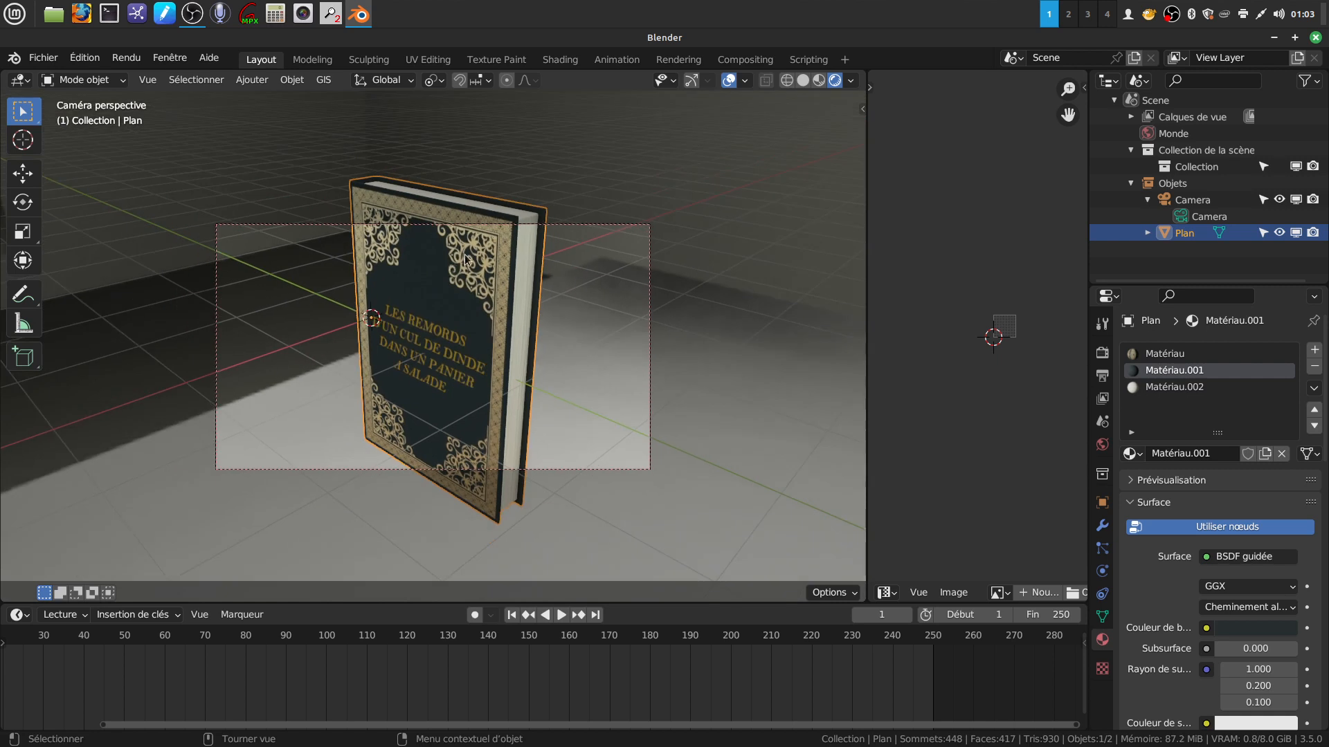
key("q")
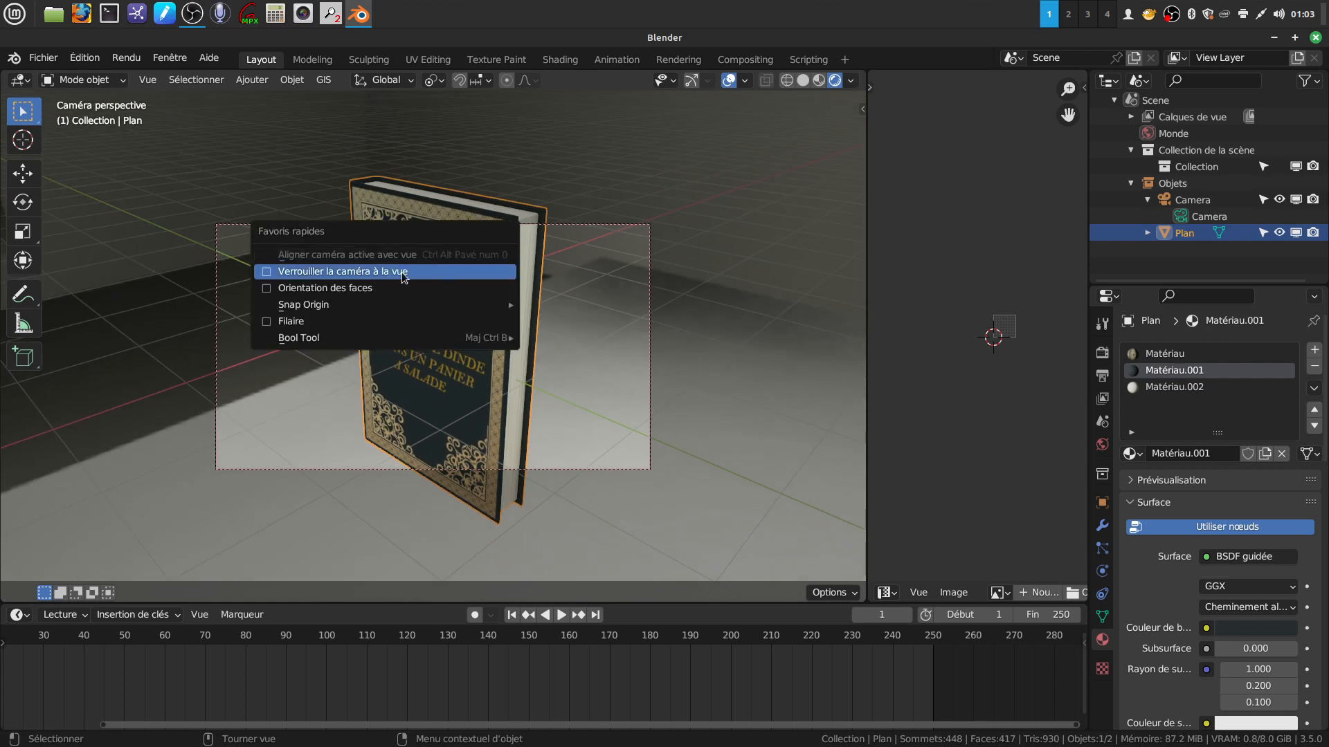
left_click(267, 277)
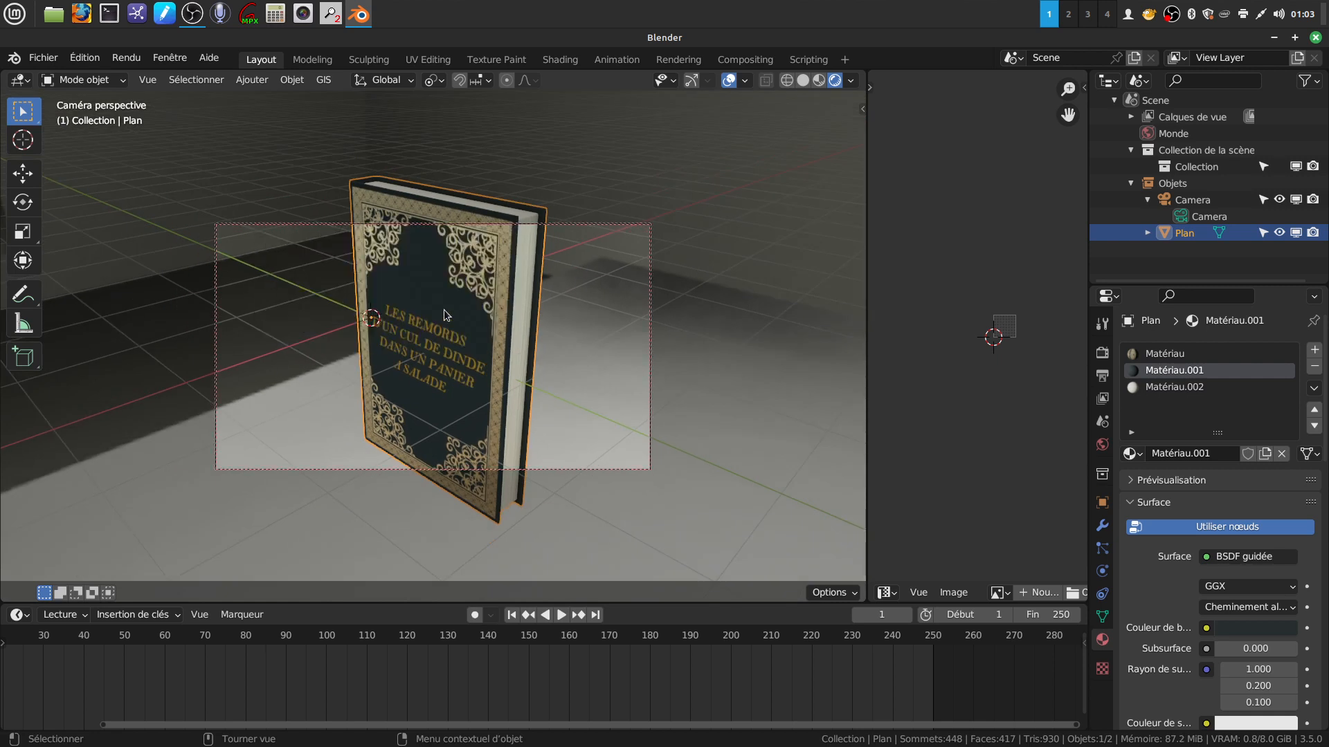
scroll(443, 309, "down", 2)
middle_click_drag(443, 310, 466, 344)
scroll(467, 343, "down", 2)
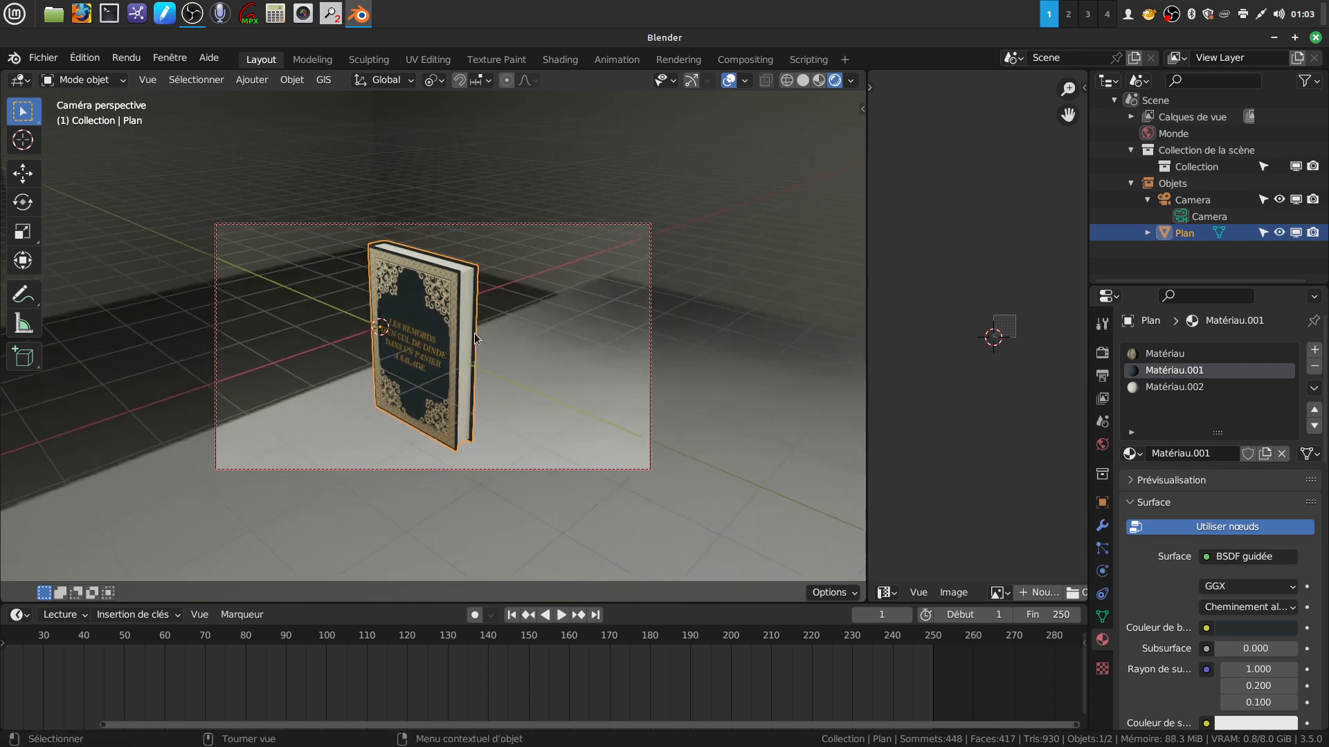
key("q")
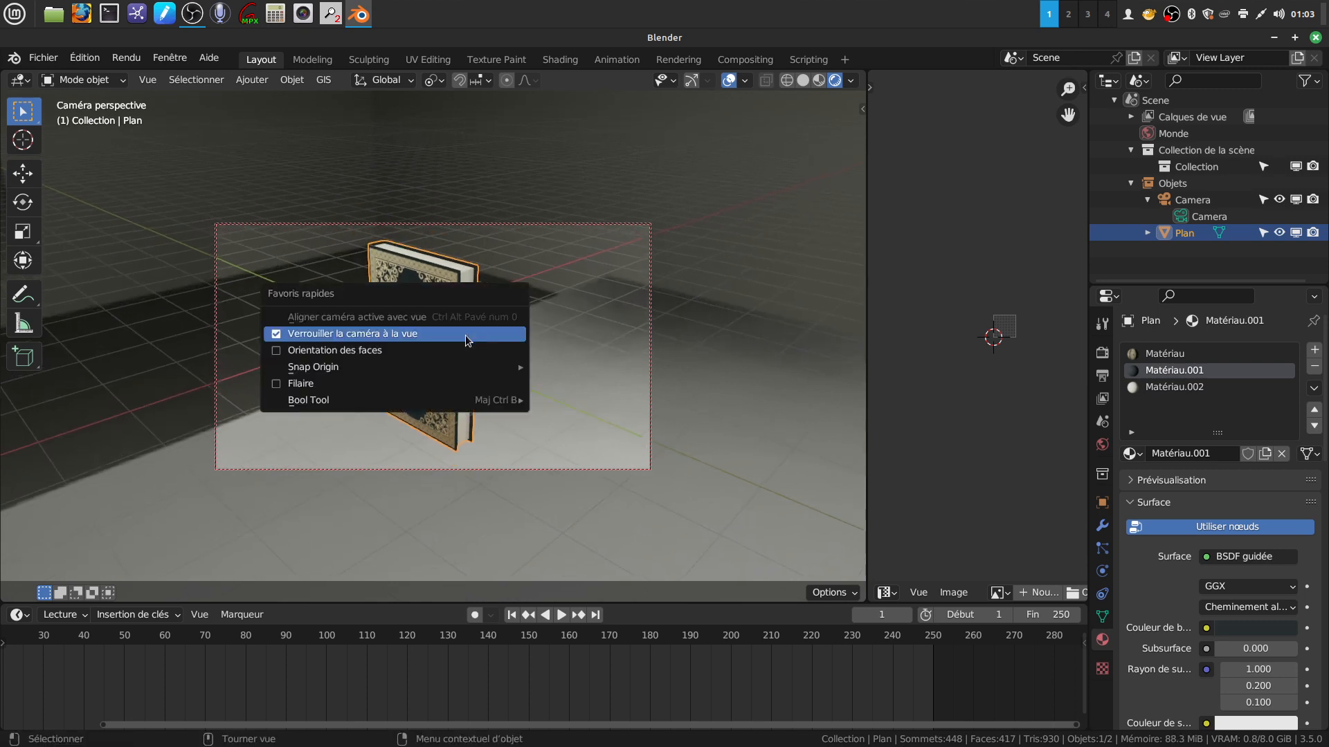
left_click(278, 335)
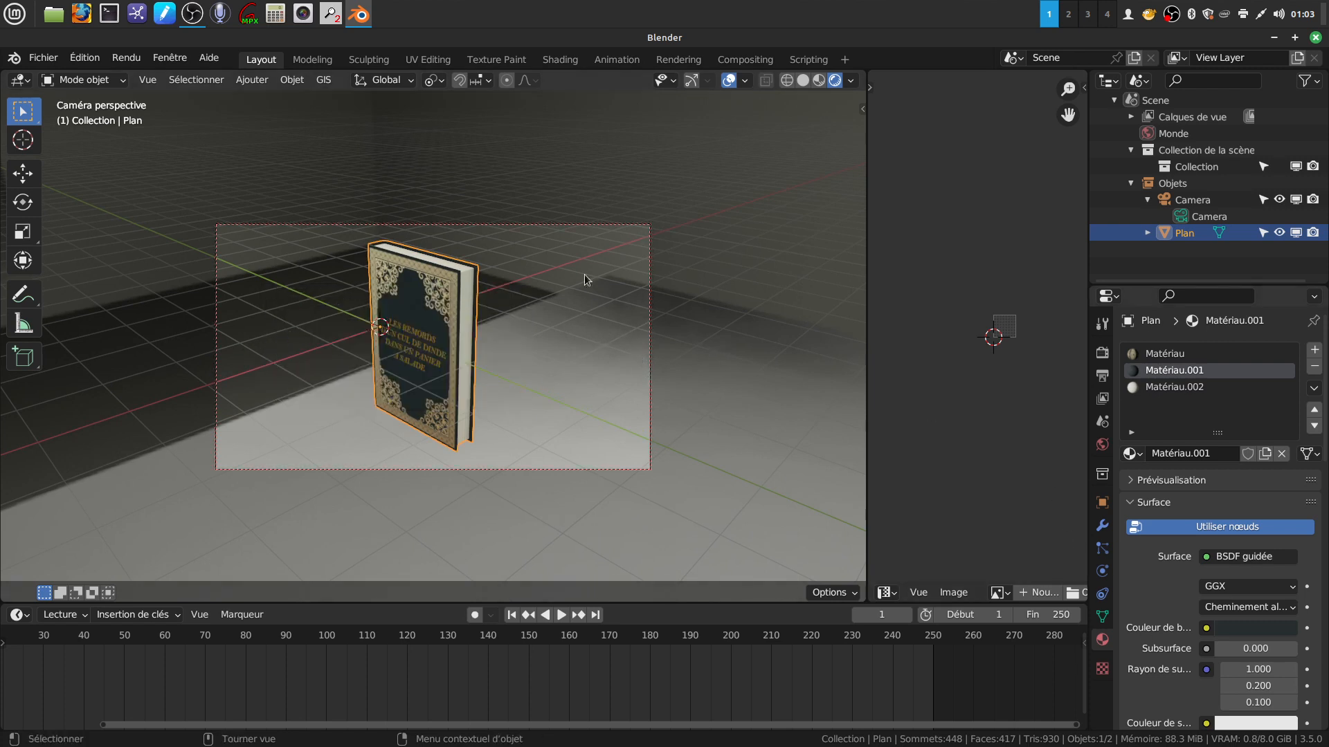
Step: Rotate the world's studio025.exr environment texture to 129° around Z
left_click(1102, 444)
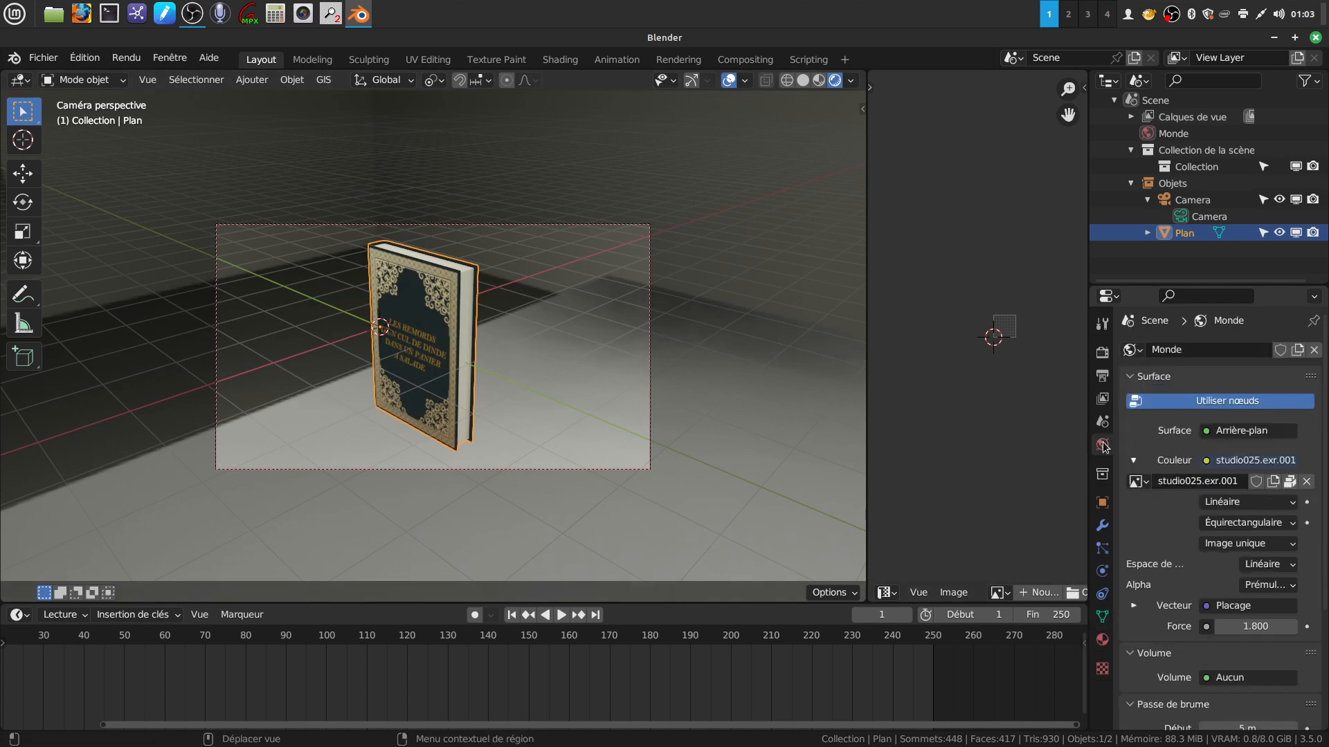
scroll(1204, 499, "down", 5)
scroll(1208, 540, "down", 2)
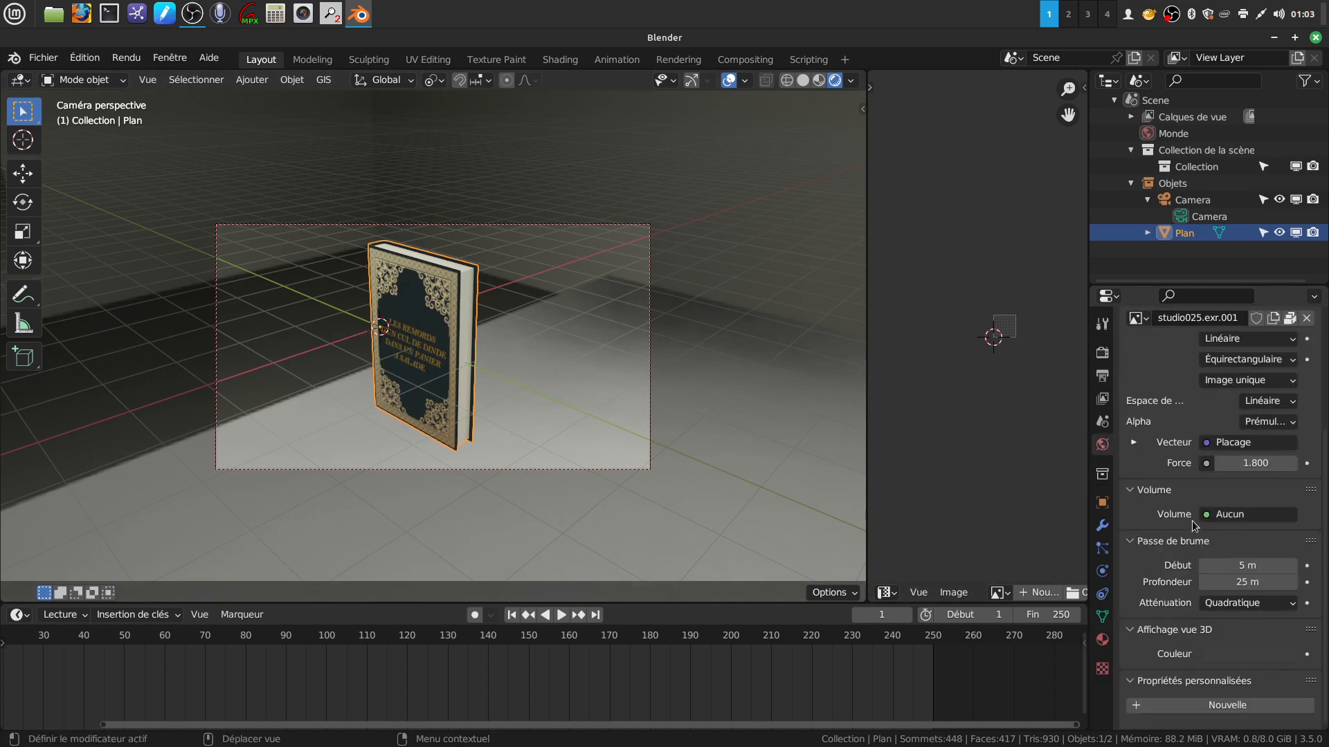
left_click(1134, 443)
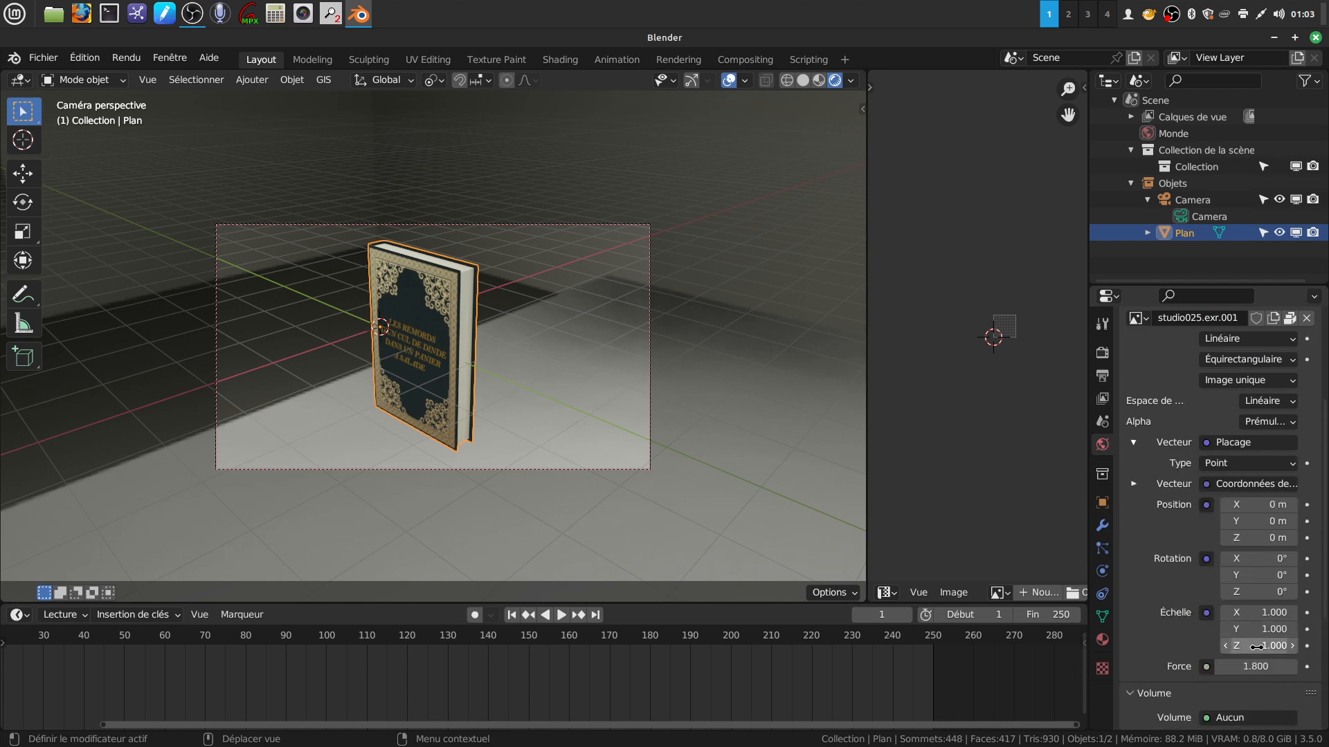
left_click_drag(1254, 592, 1215, 588)
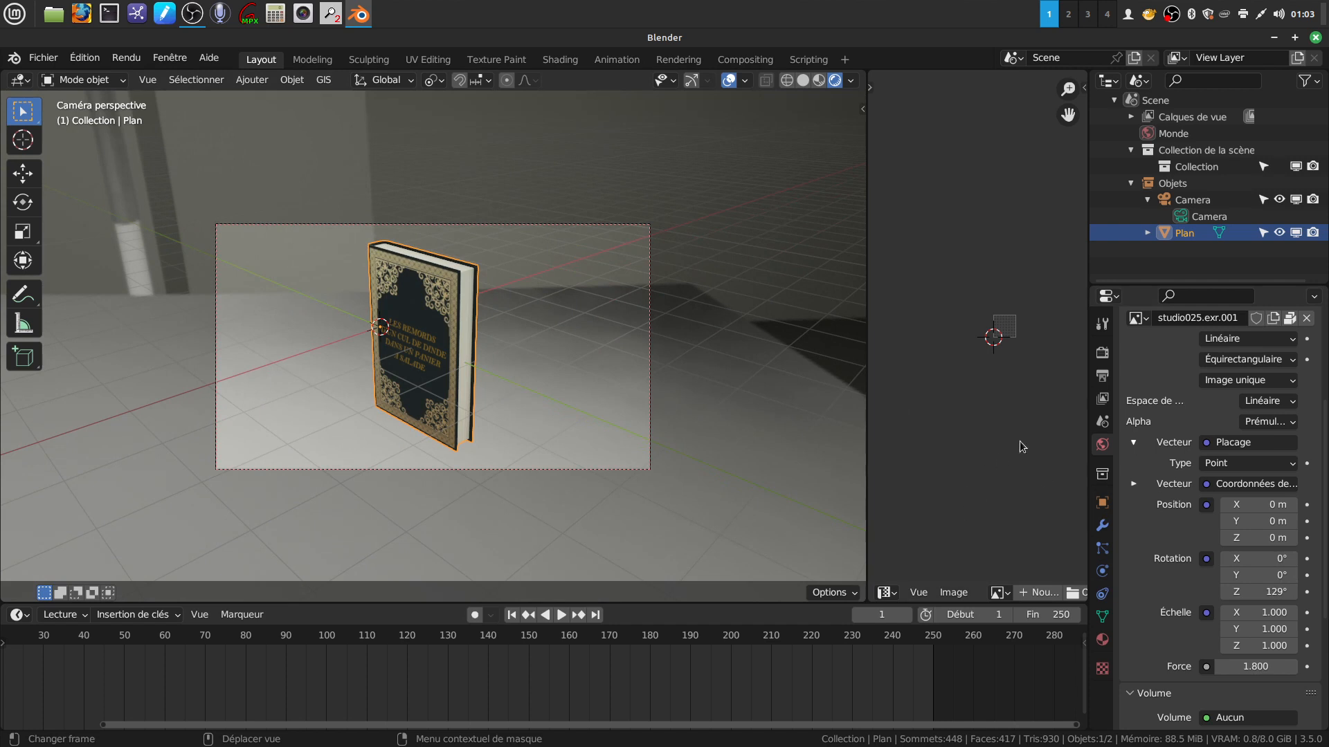
Step: Switch the render engine to Cycles and set the final render samples to 500
left_click(1103, 353)
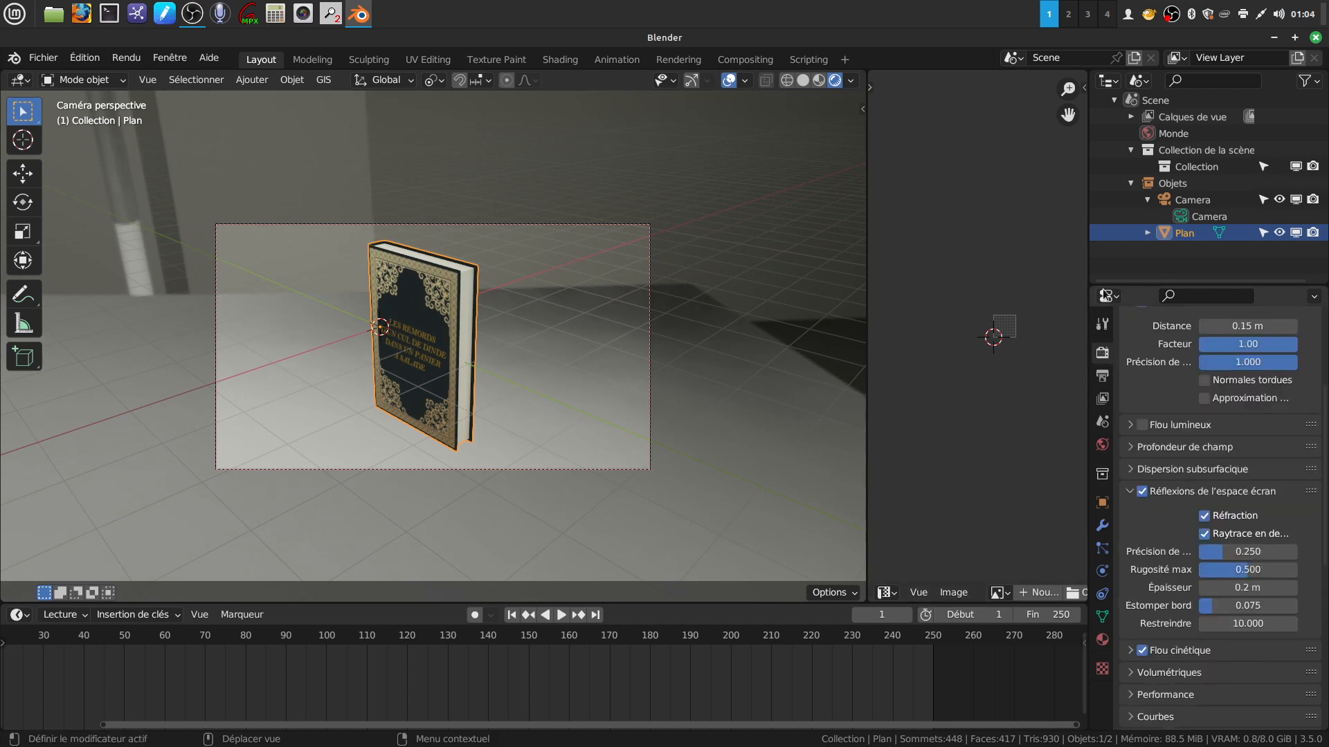
scroll(1186, 378, "up", 6)
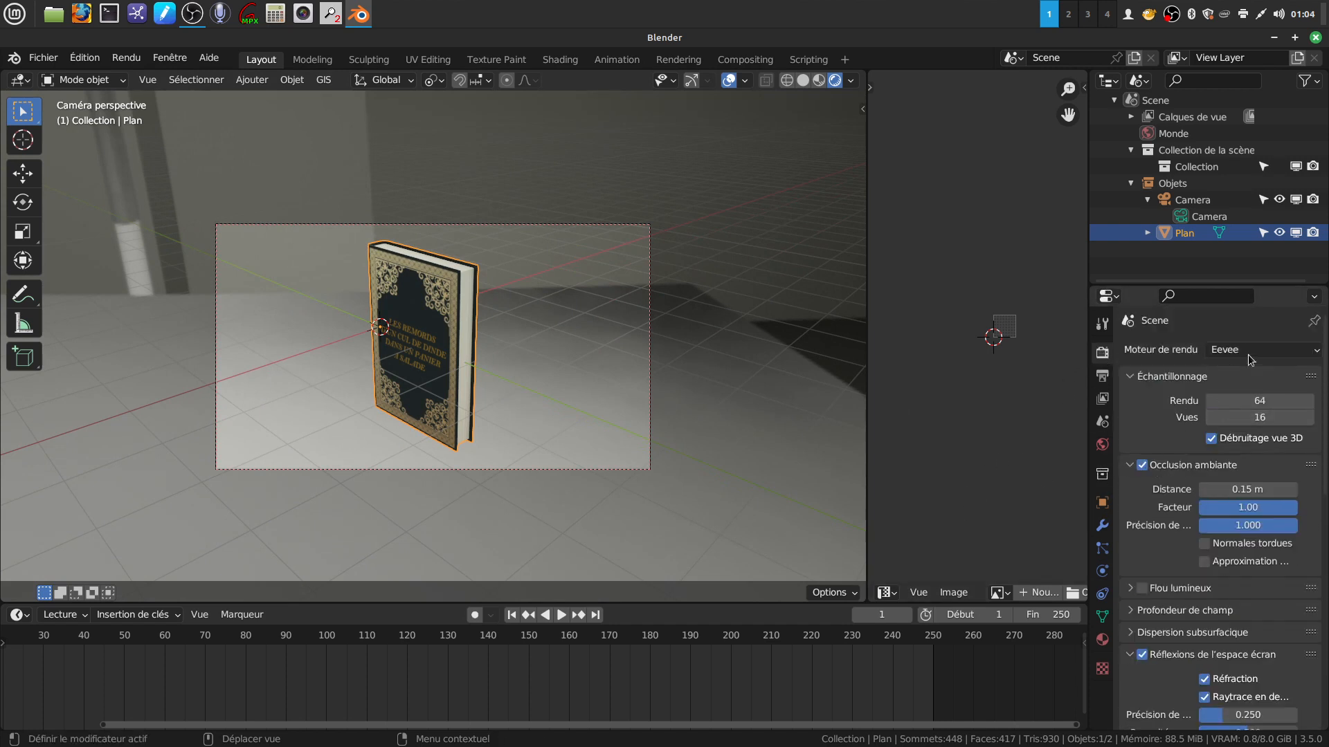
left_click(1249, 355)
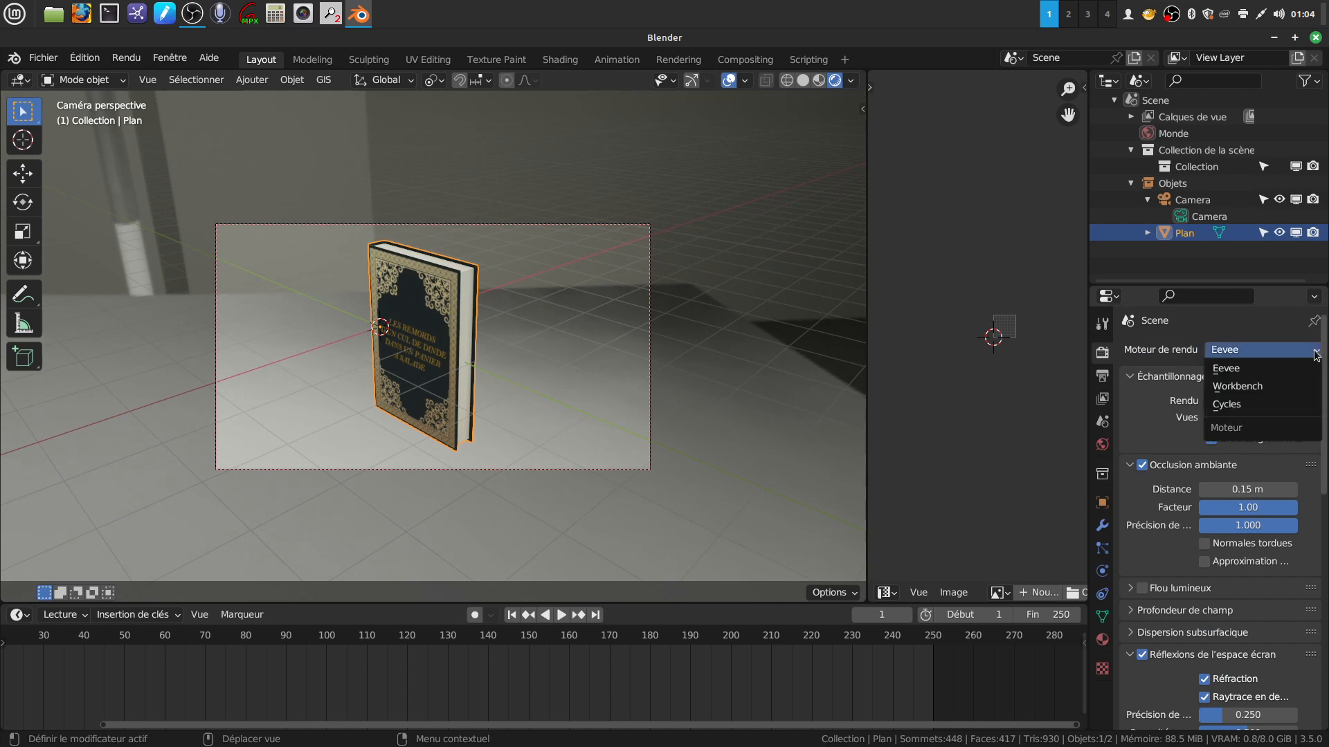
left_click(1252, 405)
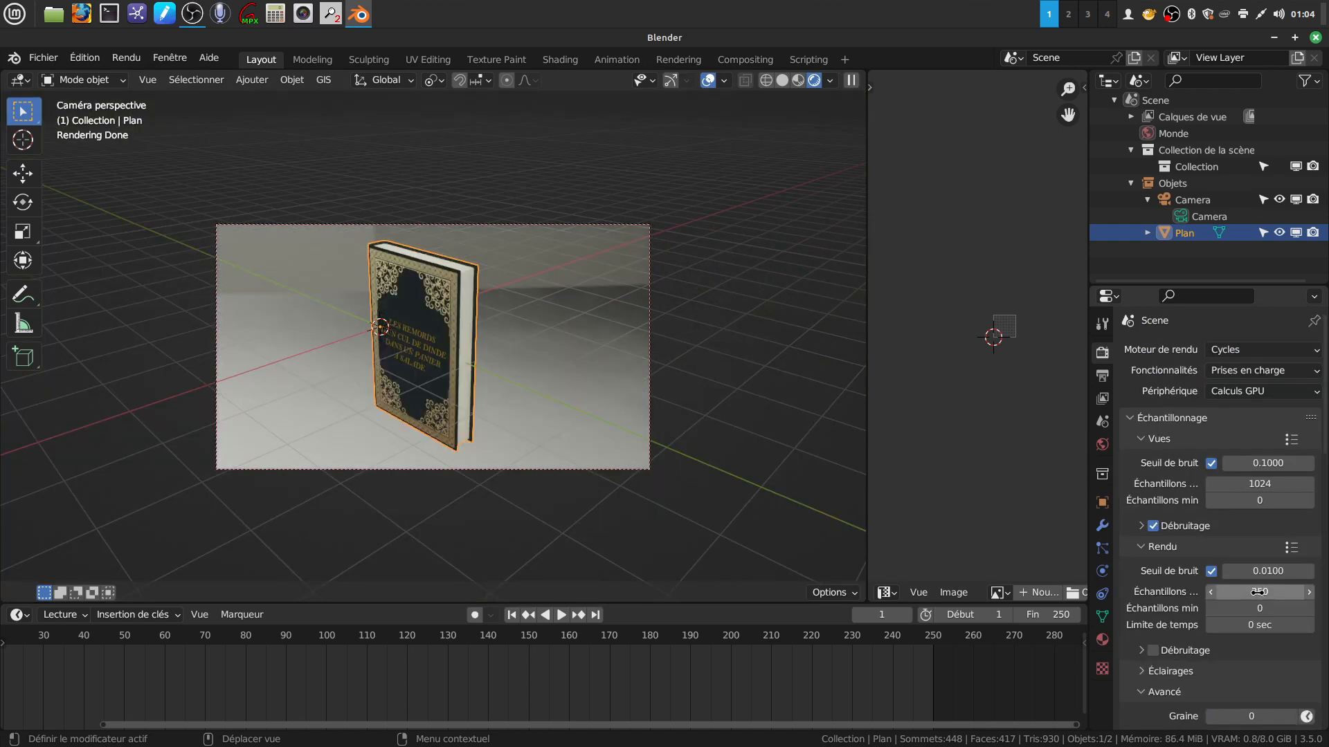
left_click(1271, 591)
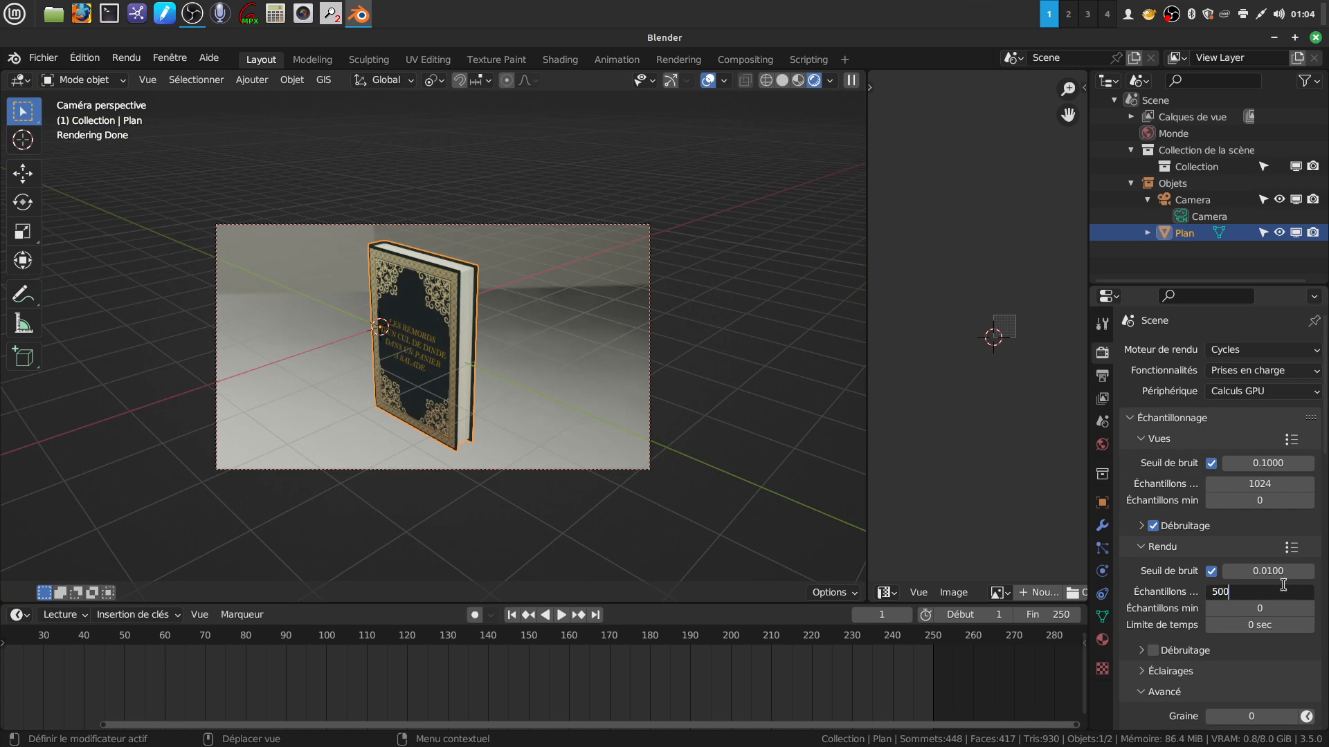
key("Return")
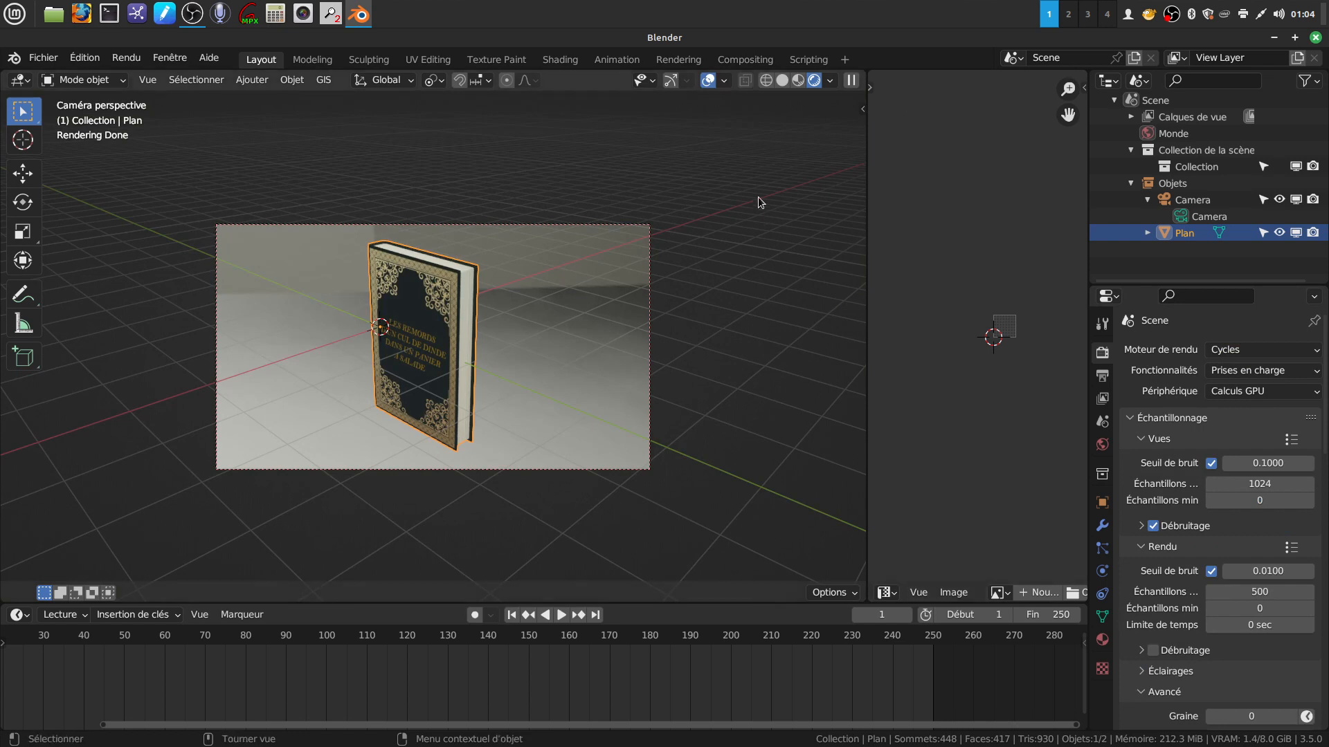
Step: Widen the 3D viewport, render the camera view of the book, and inspect the resulting image up close
left_click_drag(867, 284, 1034, 285)
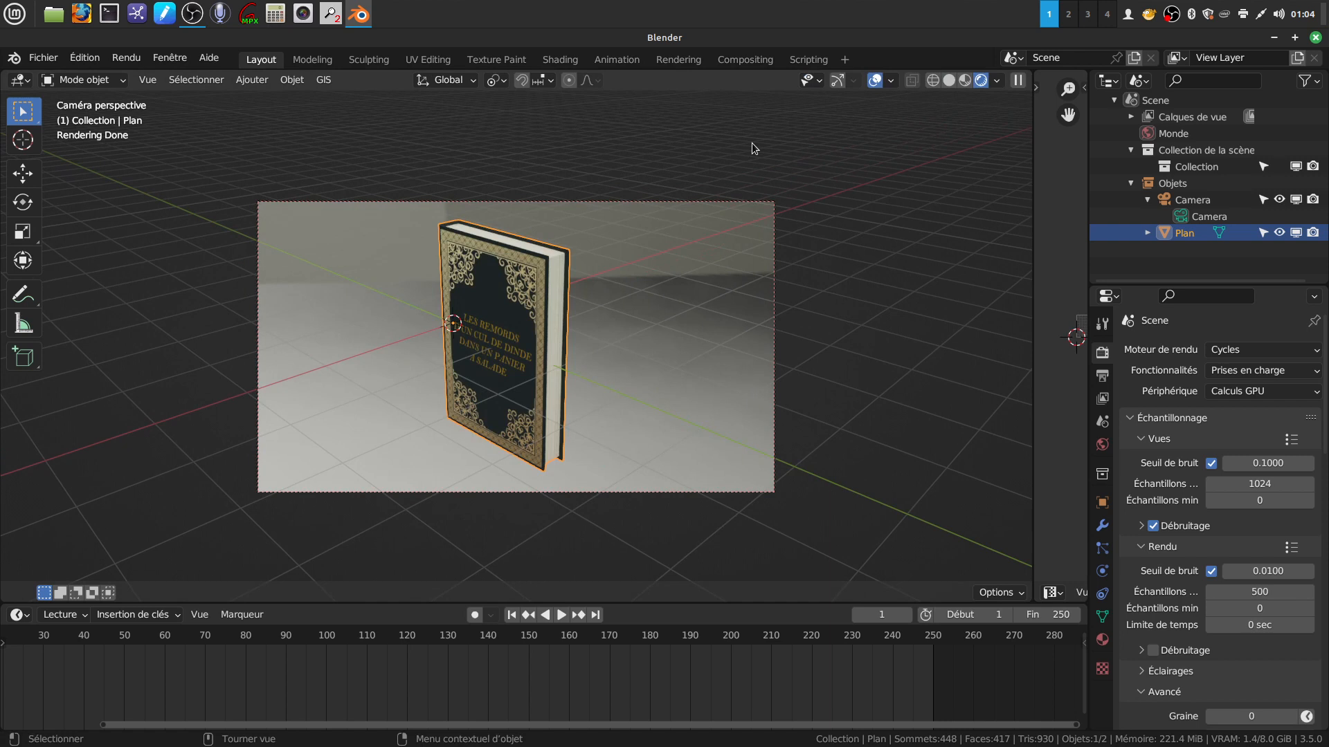
key("F12")
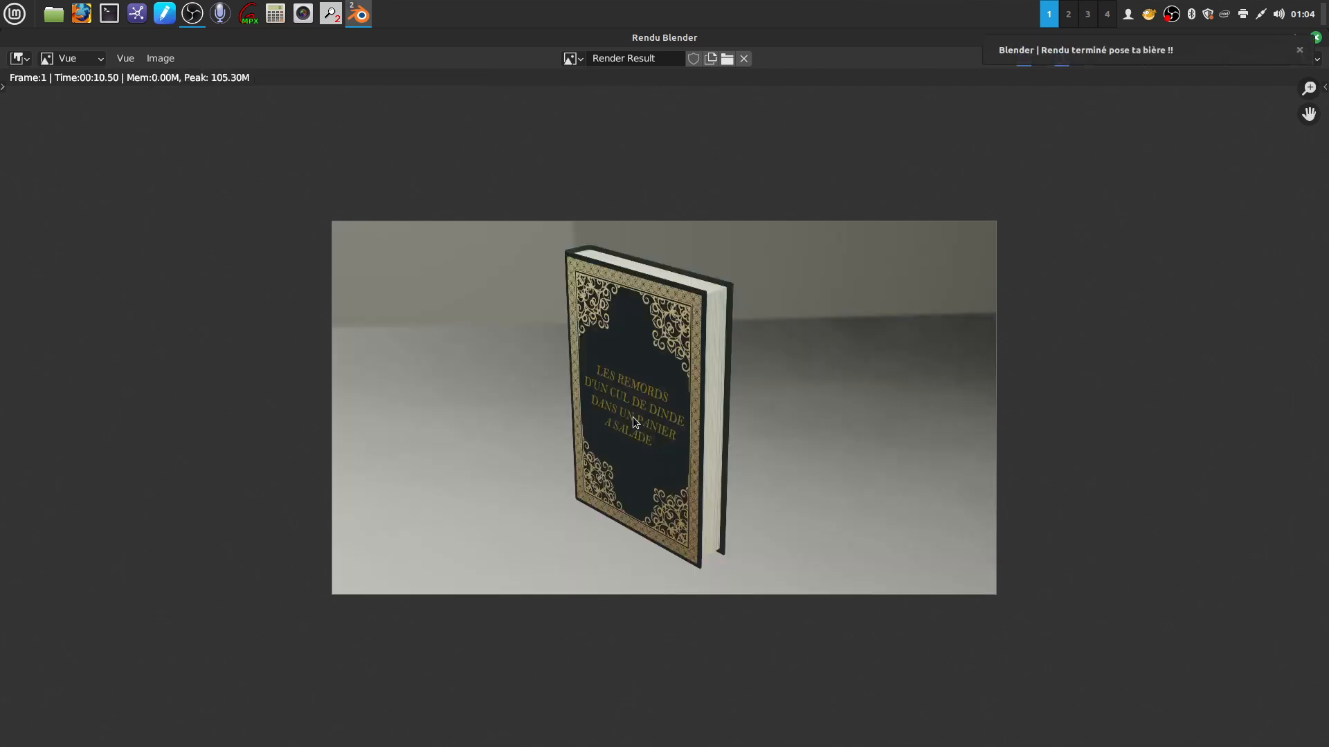
scroll(771, 350, "up", 3)
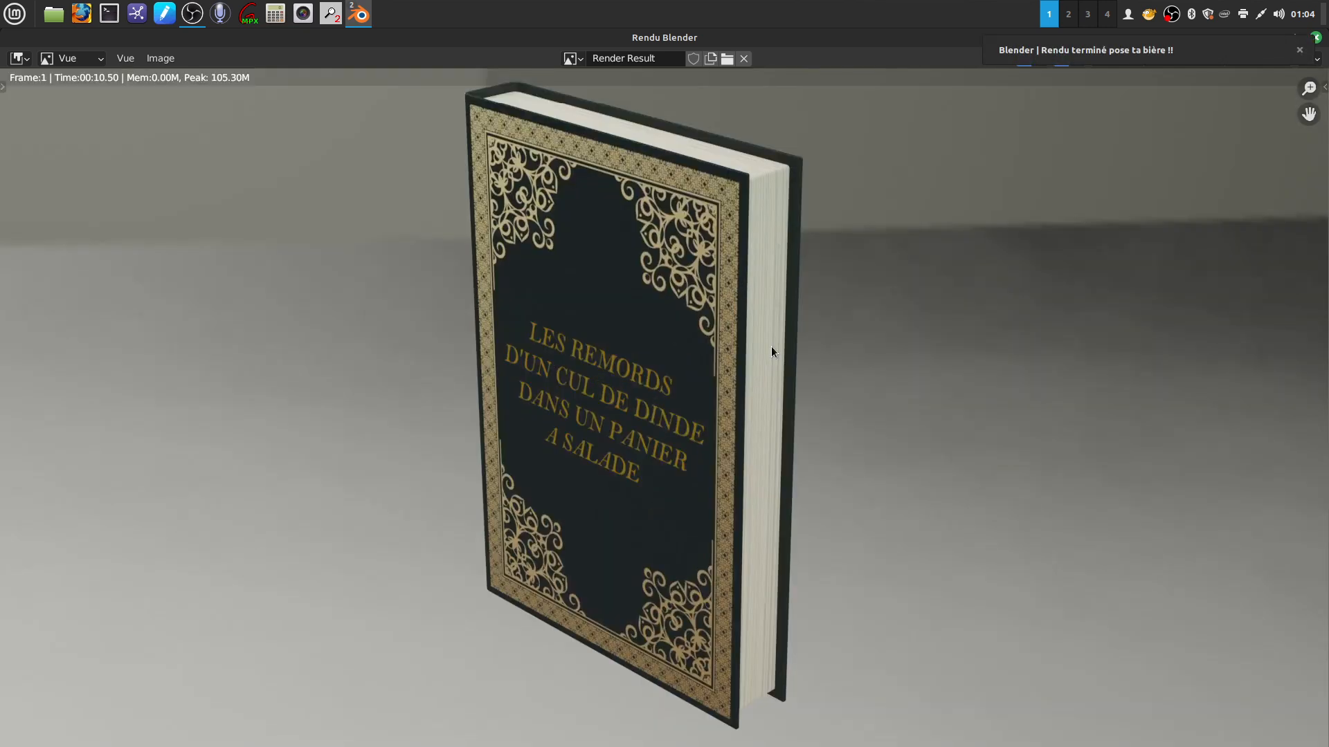
scroll(771, 350, "down", 1)
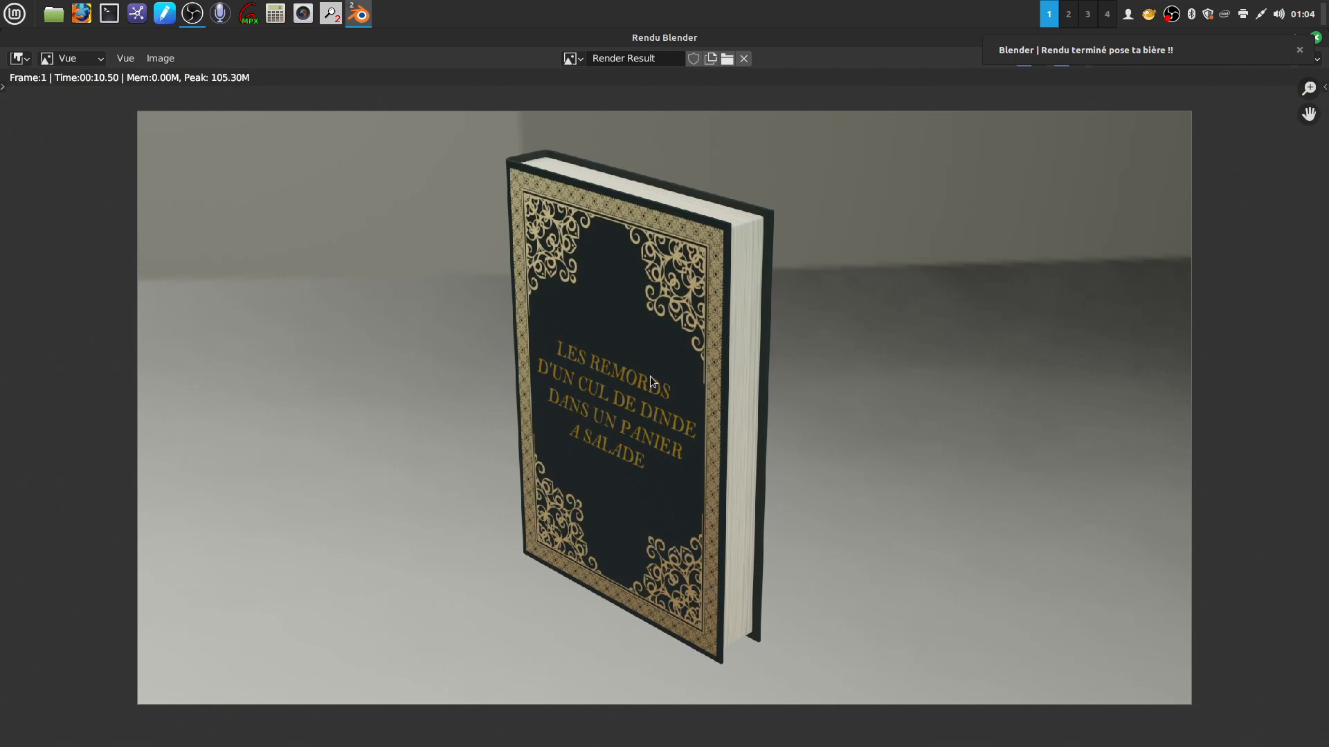
Step: Save the rendered image to the home folder as a PNG named rendu livre.png with 0% compression
left_click(159, 59)
left_click(232, 174)
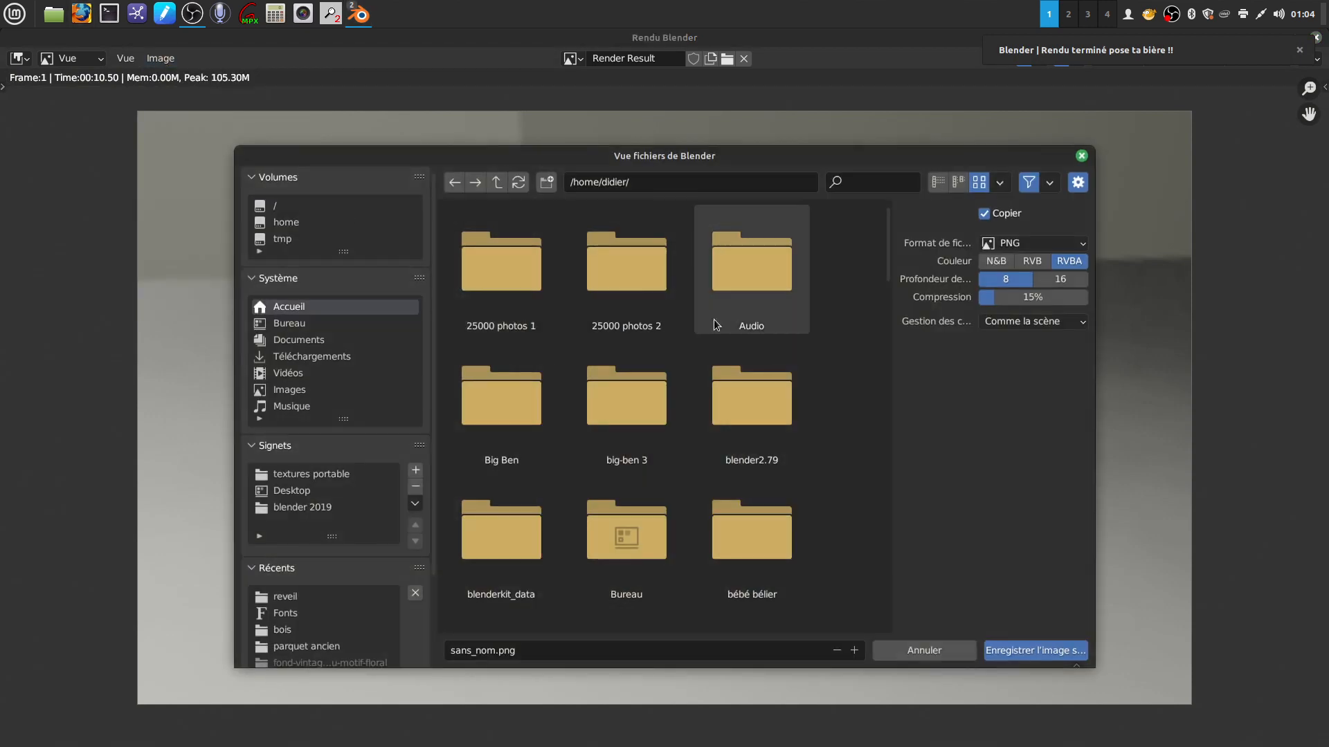
left_click_drag(995, 297, 979, 299)
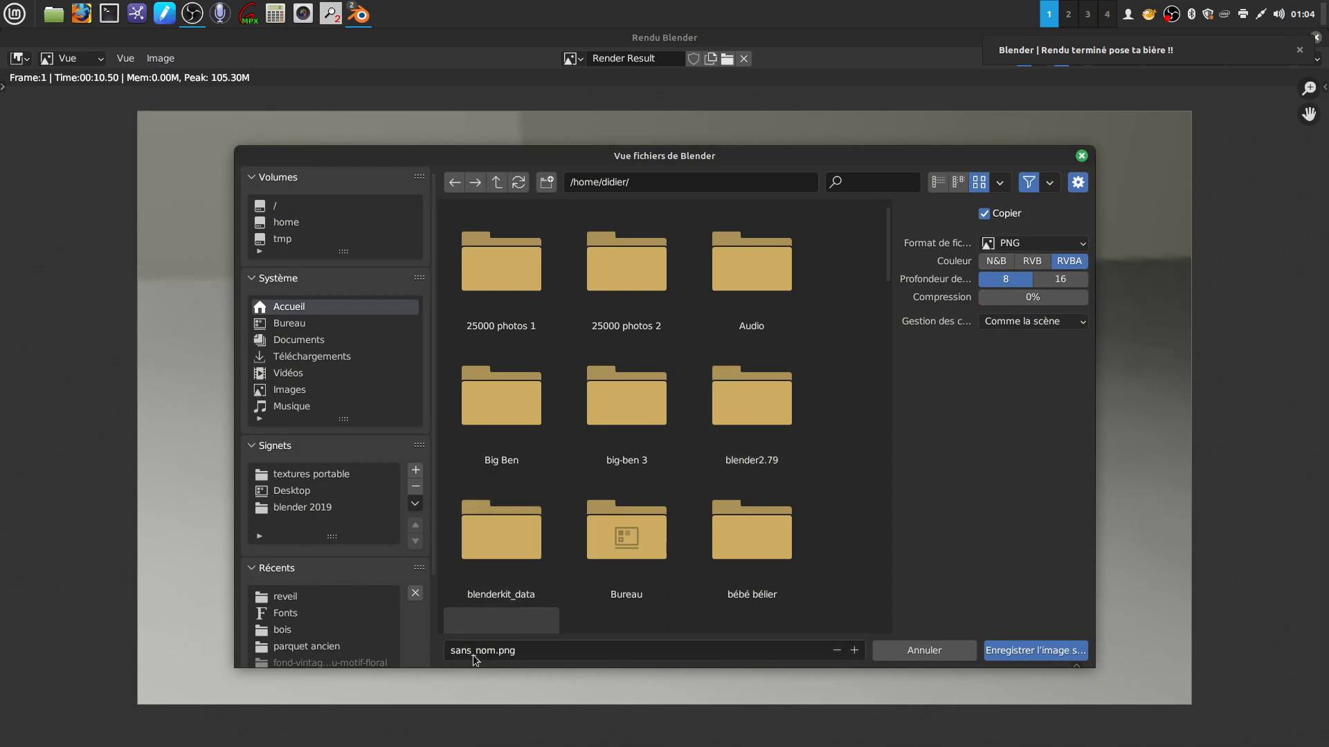
left_click(493, 651)
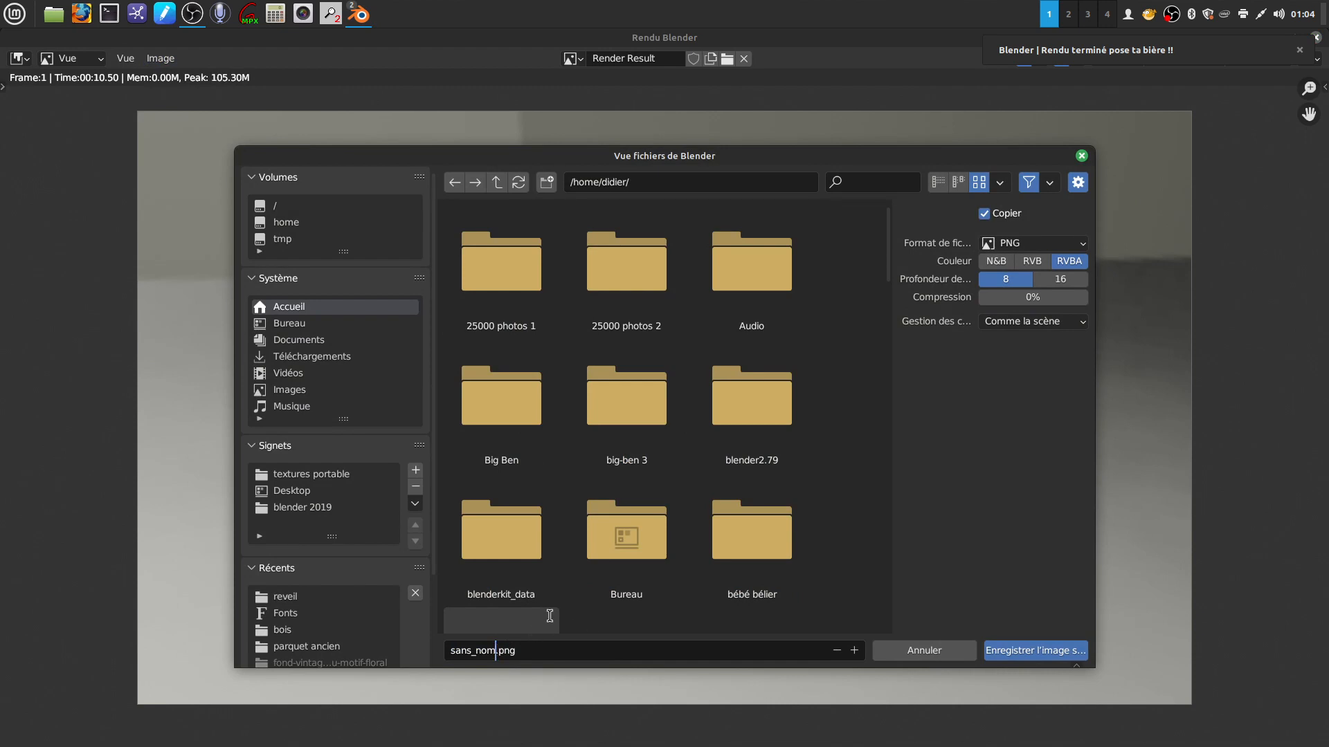
key("BackSpace")
key("BackSpace")
key("BackSpace")
key("BackSpace")
key("BackSpace")
key("BackSpace")
key("BackSpace")
key("BackSpace")
type("rendu livre")
left_click(1030, 658)
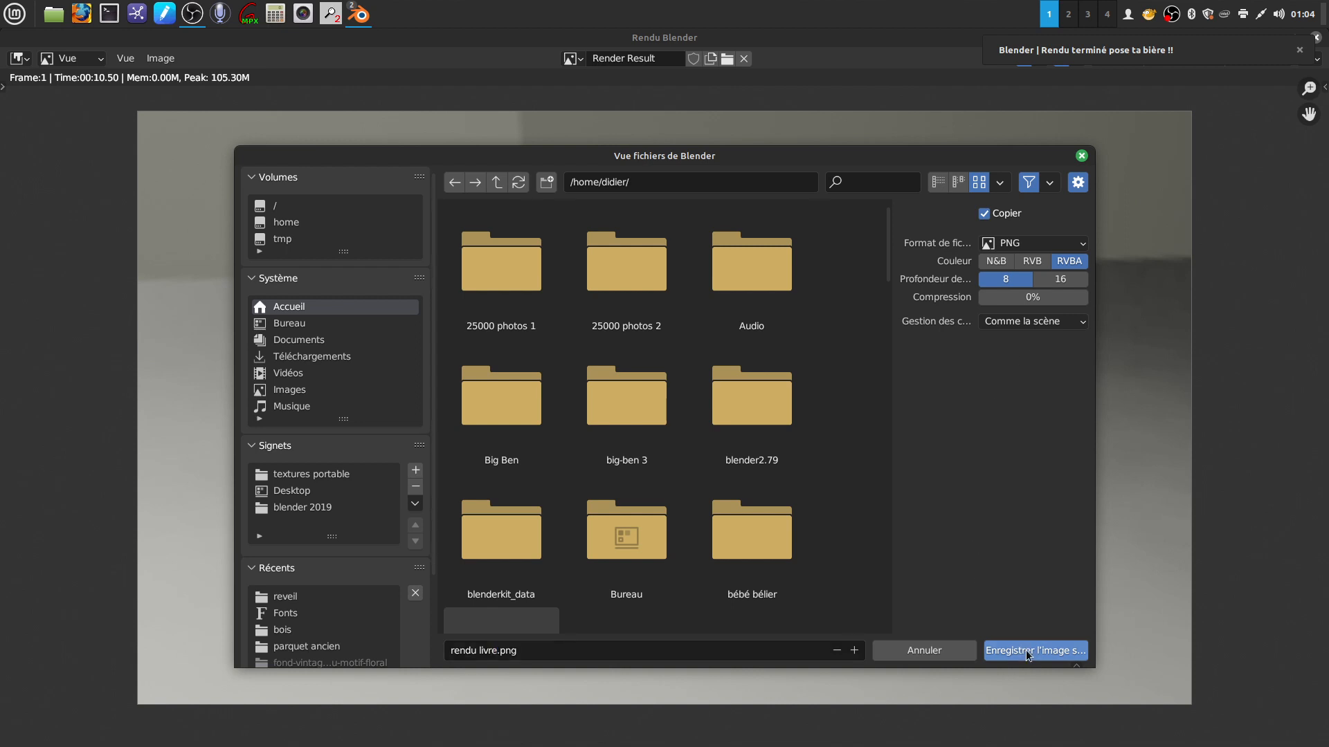
left_click(1028, 656)
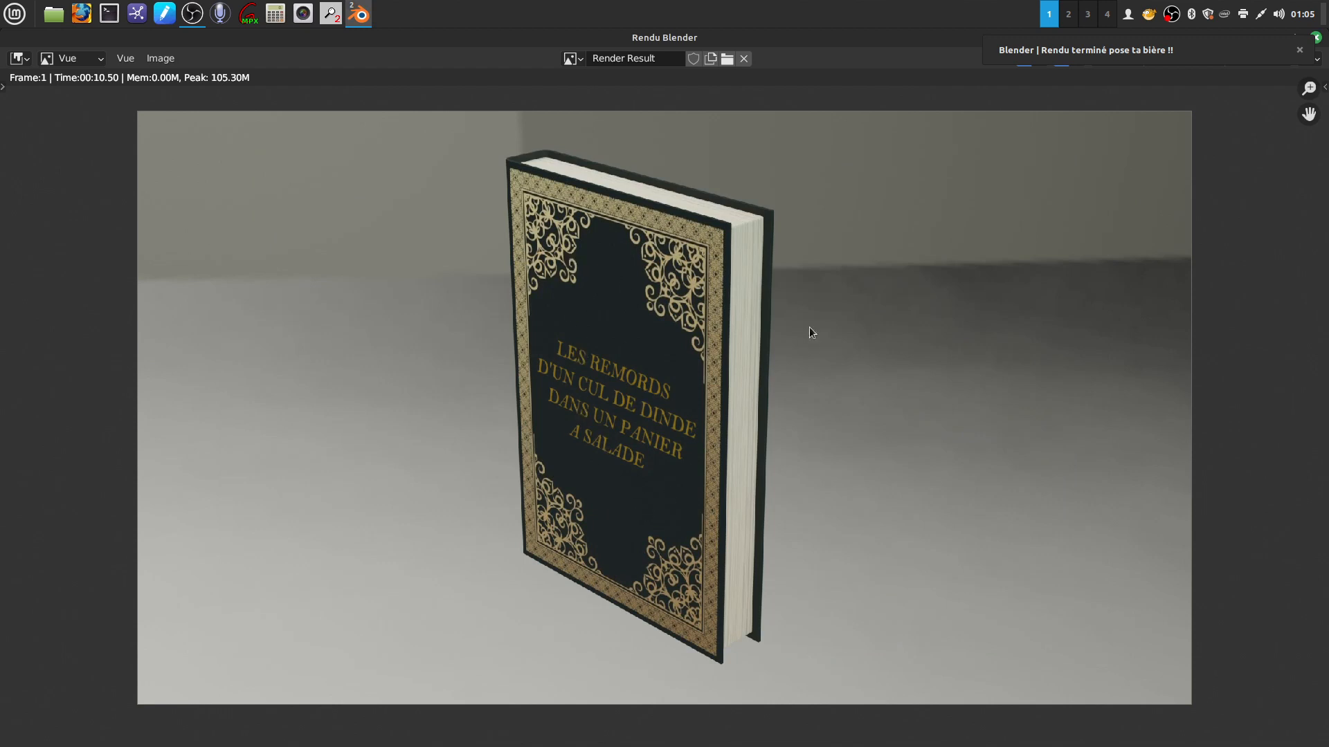
Step: Dismiss the notification, close the render window, and quit Blender without saving the changes
left_click(1300, 50)
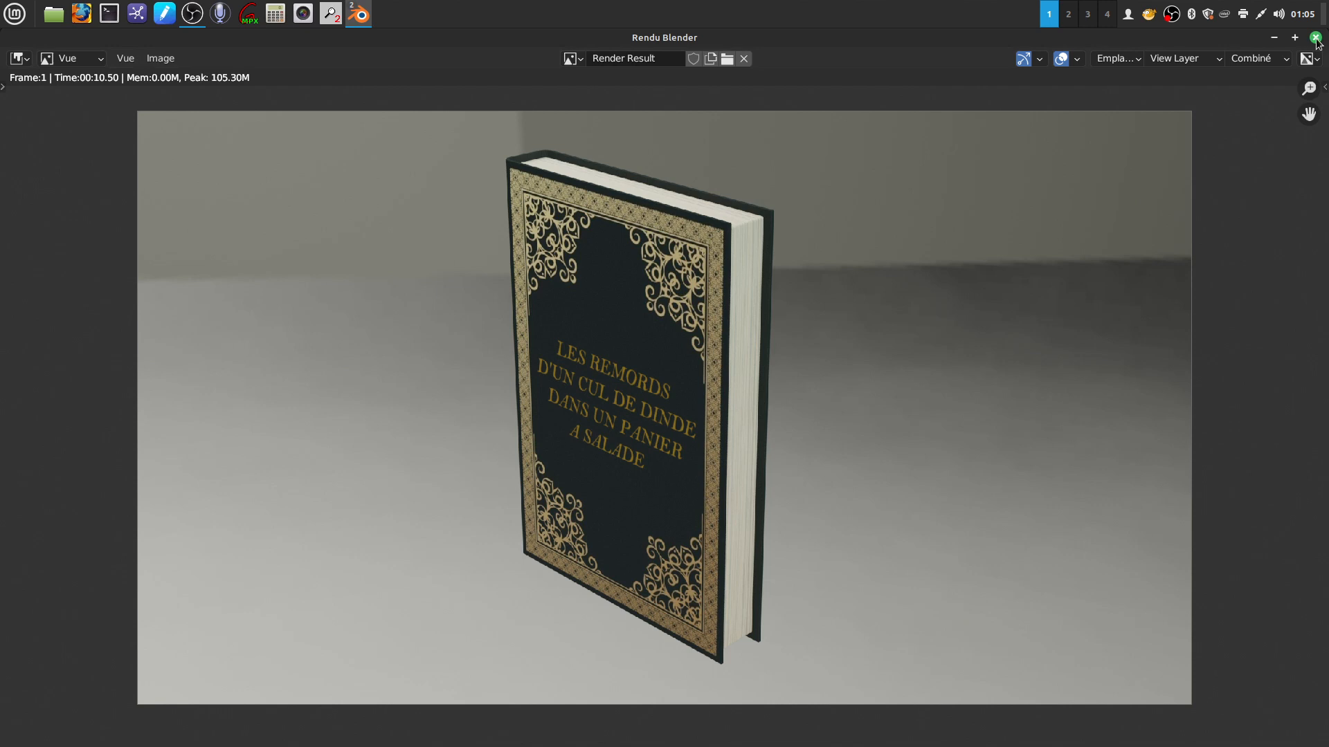
left_click(1315, 38)
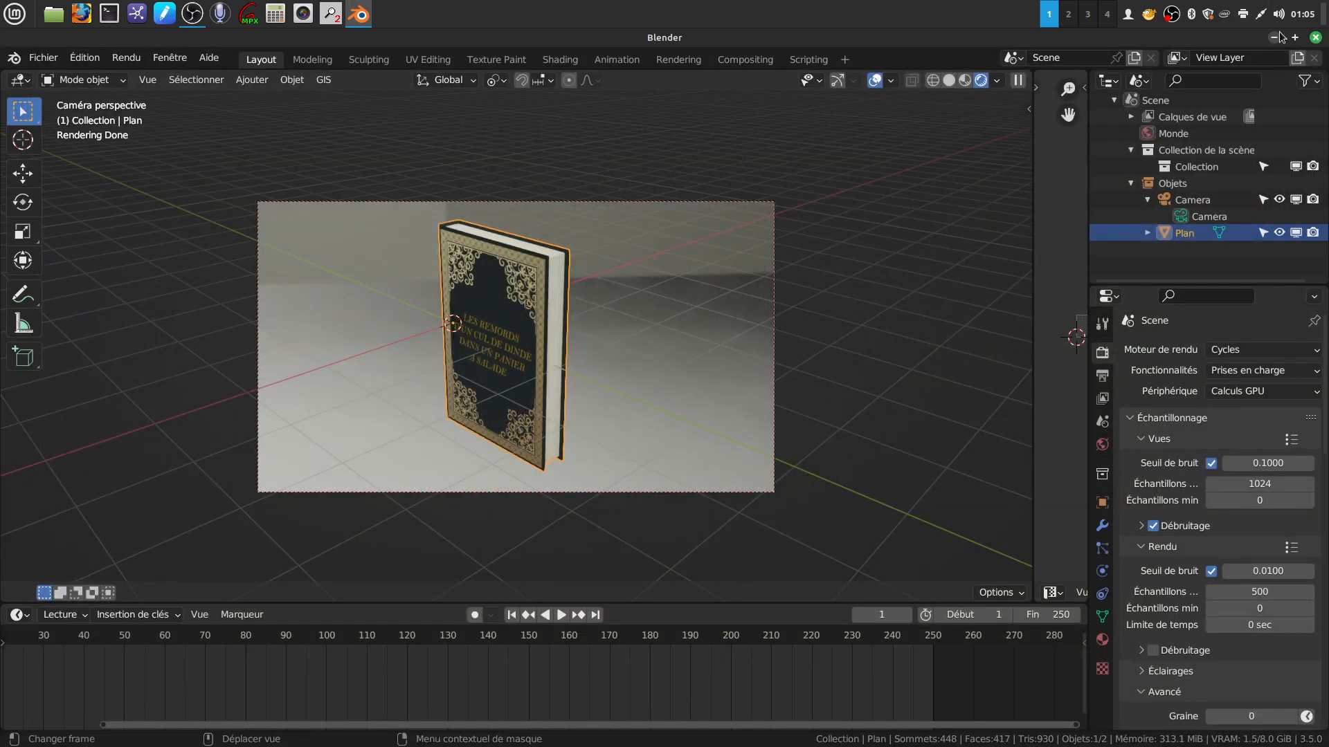
left_click(1316, 38)
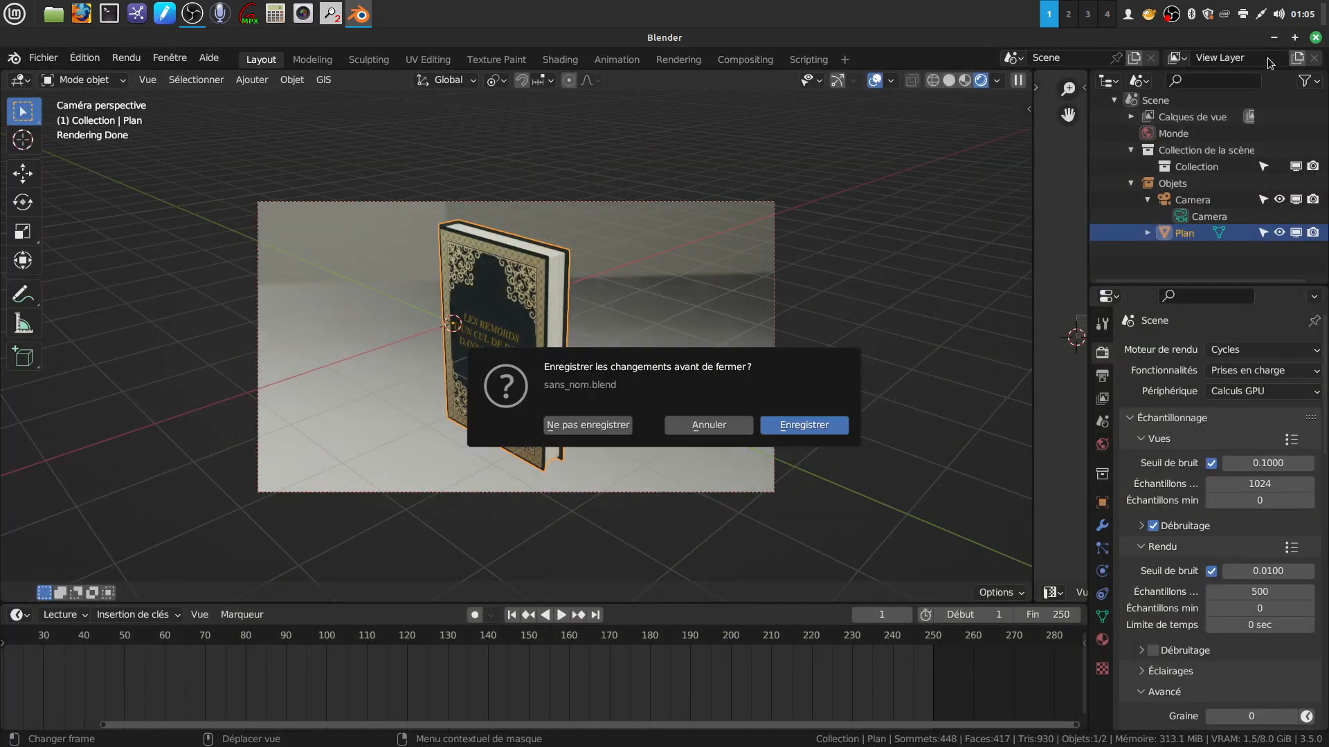
left_click(579, 427)
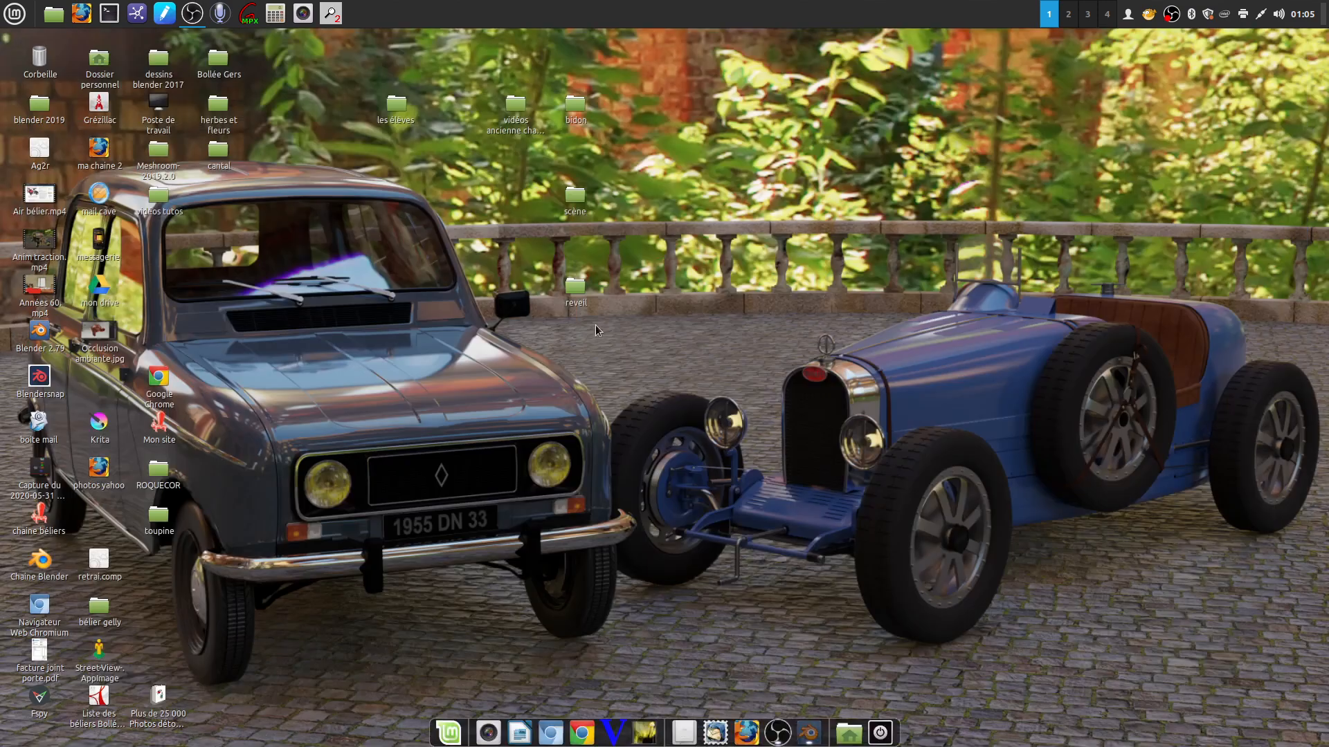
Step: In the file manager, move rendu livre.png from the home folder to the reveil folder on the desktop
double_click(576, 290)
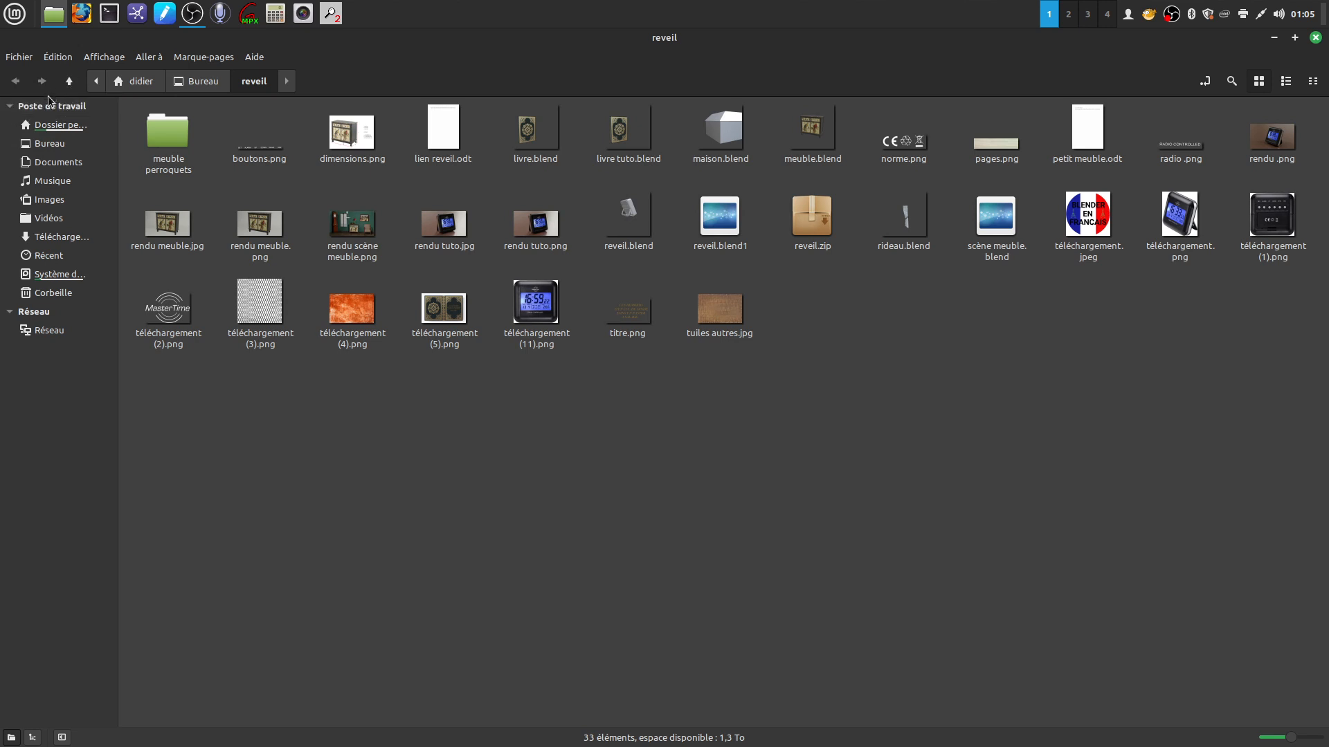
left_click(60, 128)
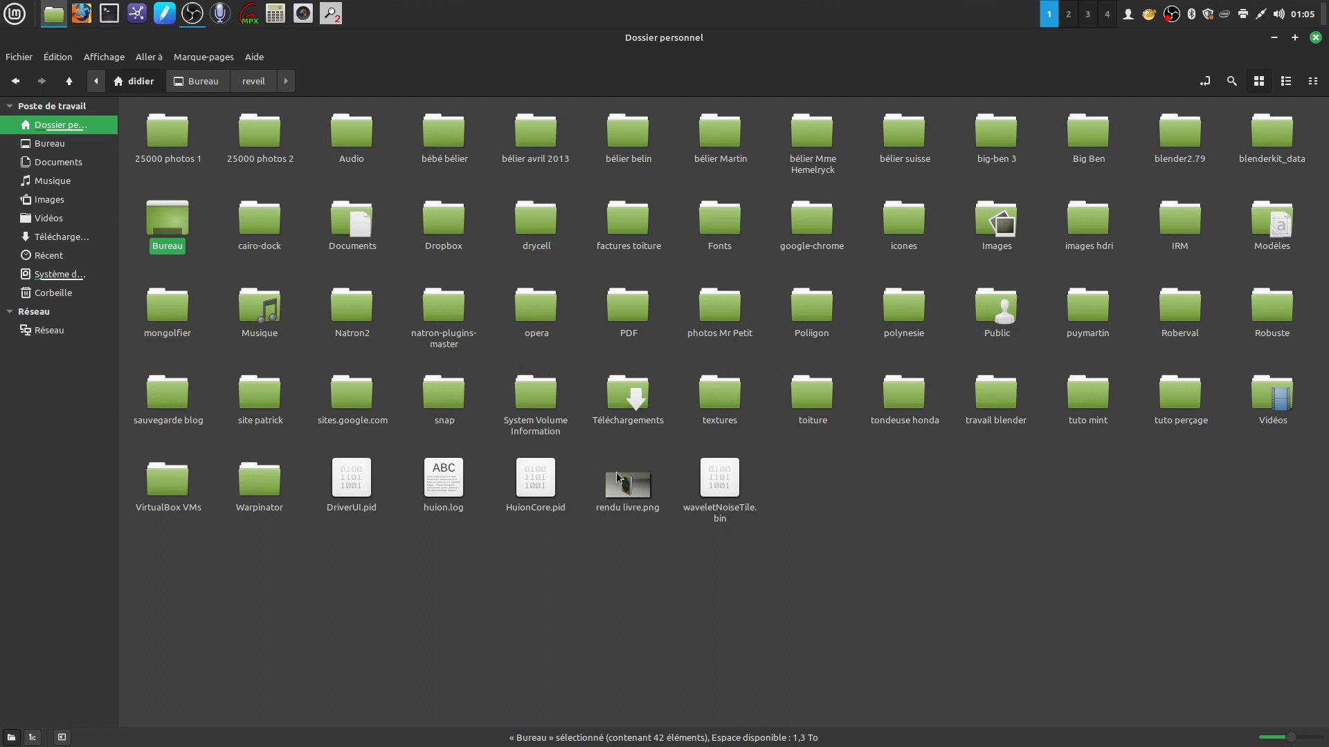
right_click(627, 488)
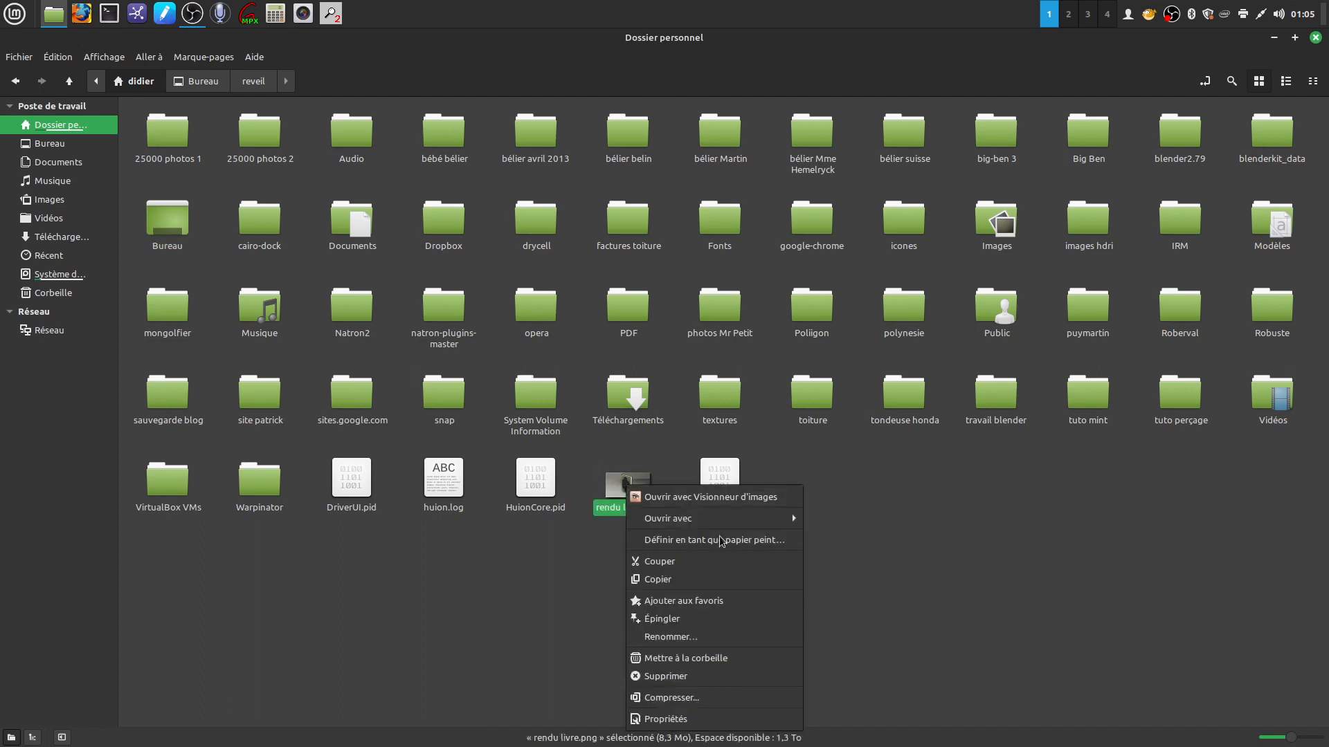
left_click(684, 563)
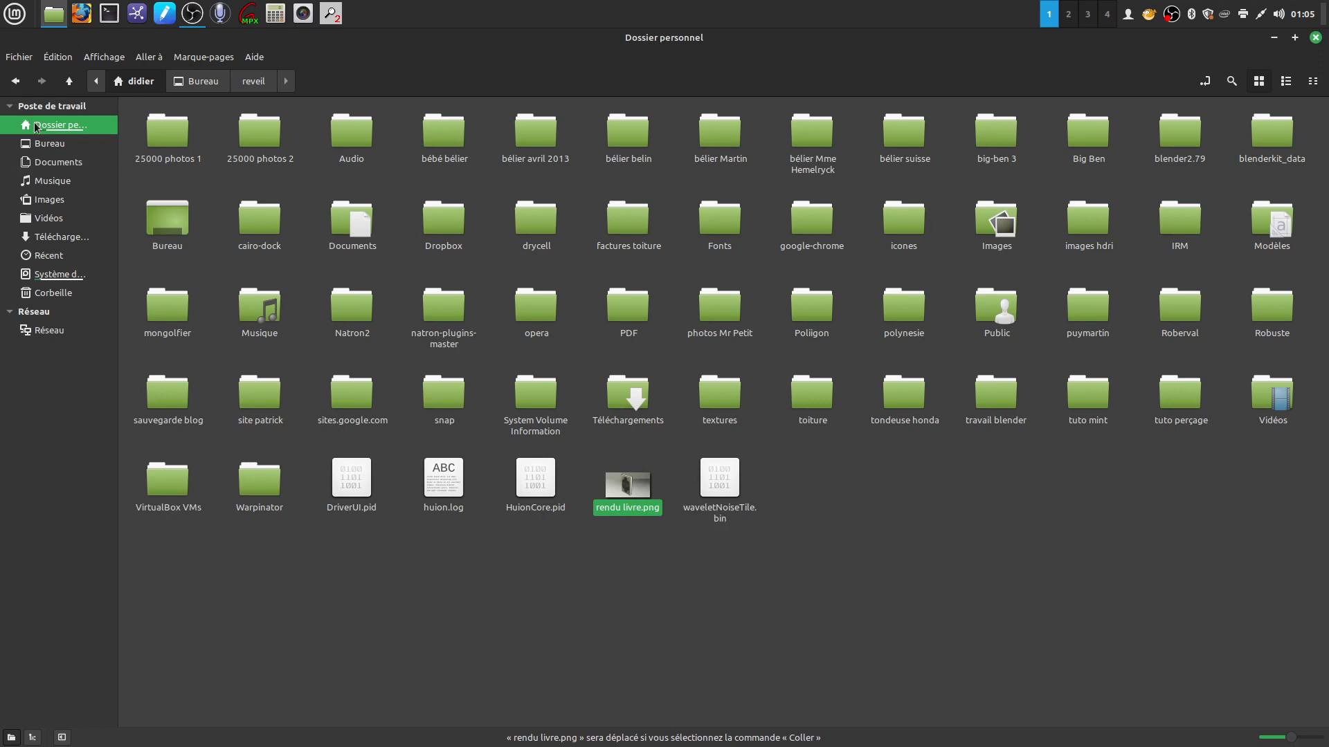
left_click(49, 144)
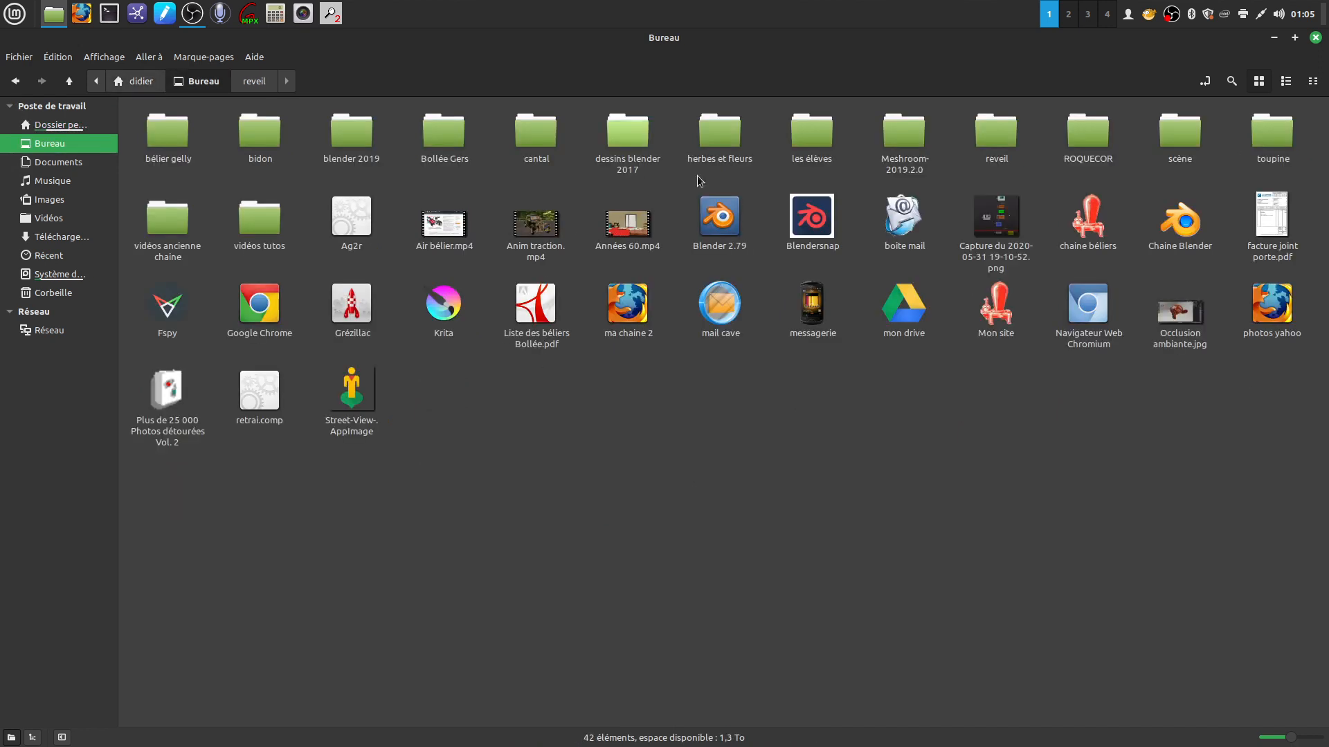
double_click(997, 134)
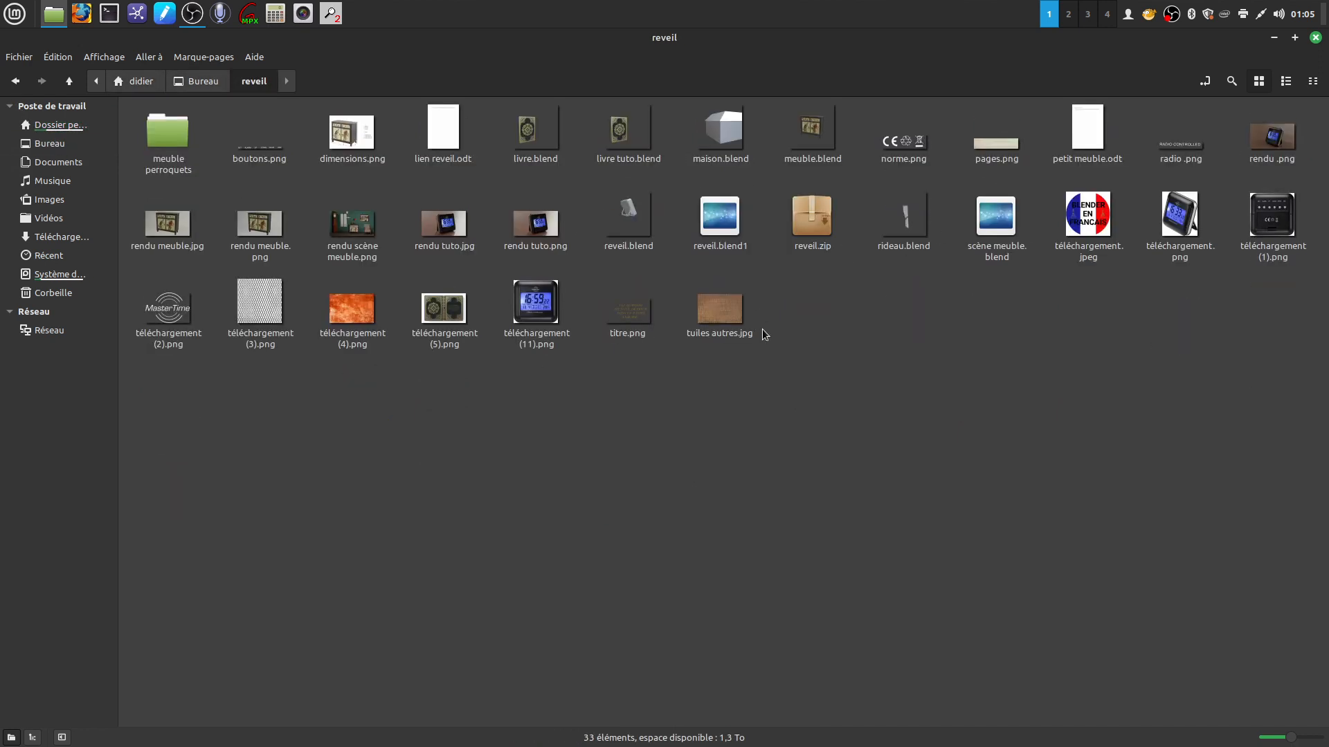
right_click(791, 310)
left_click(835, 457)
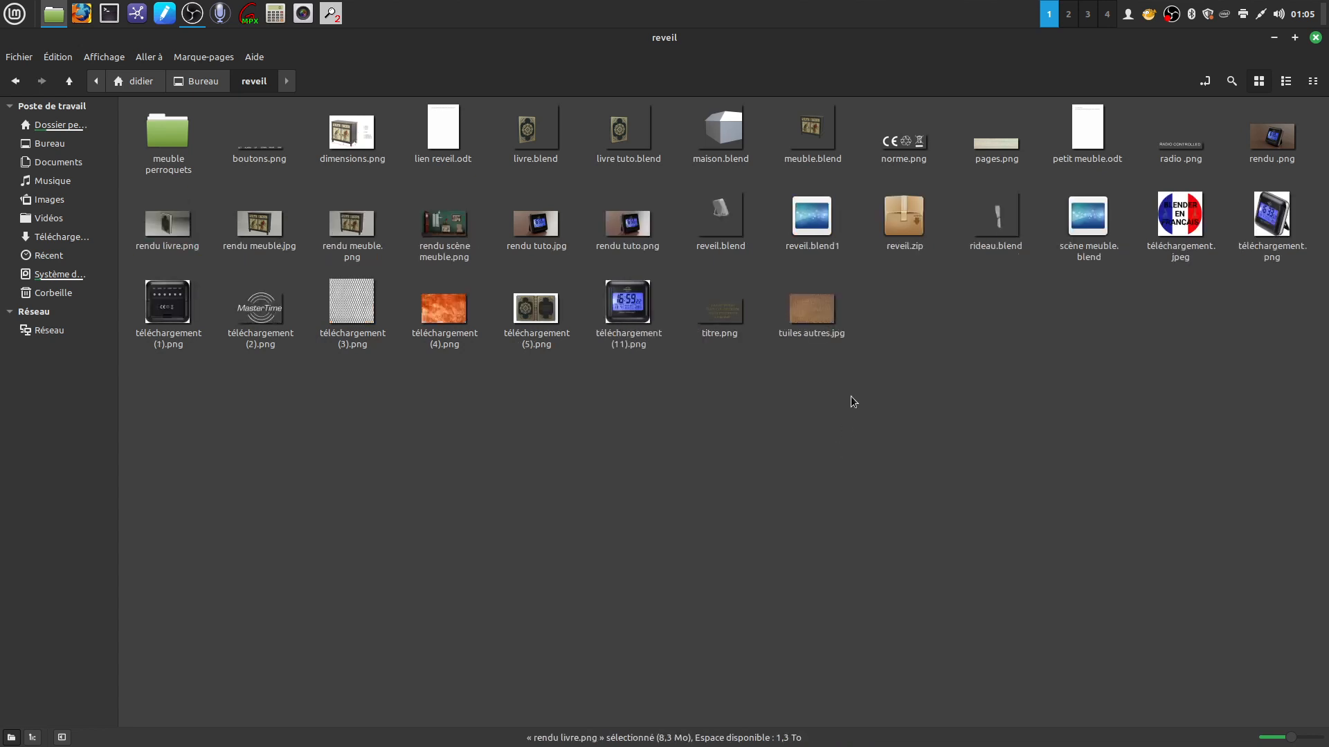
Step: Open rendu livre.png in the image viewer and examine the rendered book
double_click(174, 226)
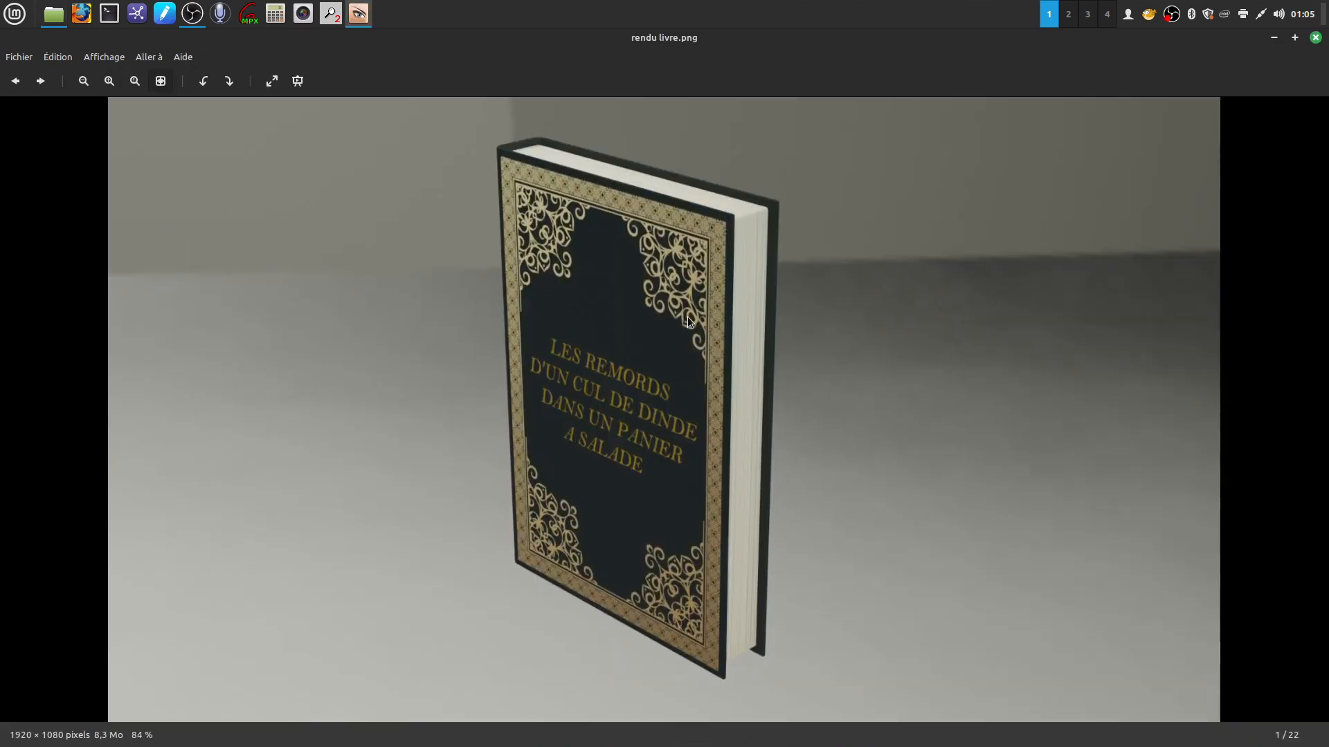
scroll(698, 322, "up", 1)
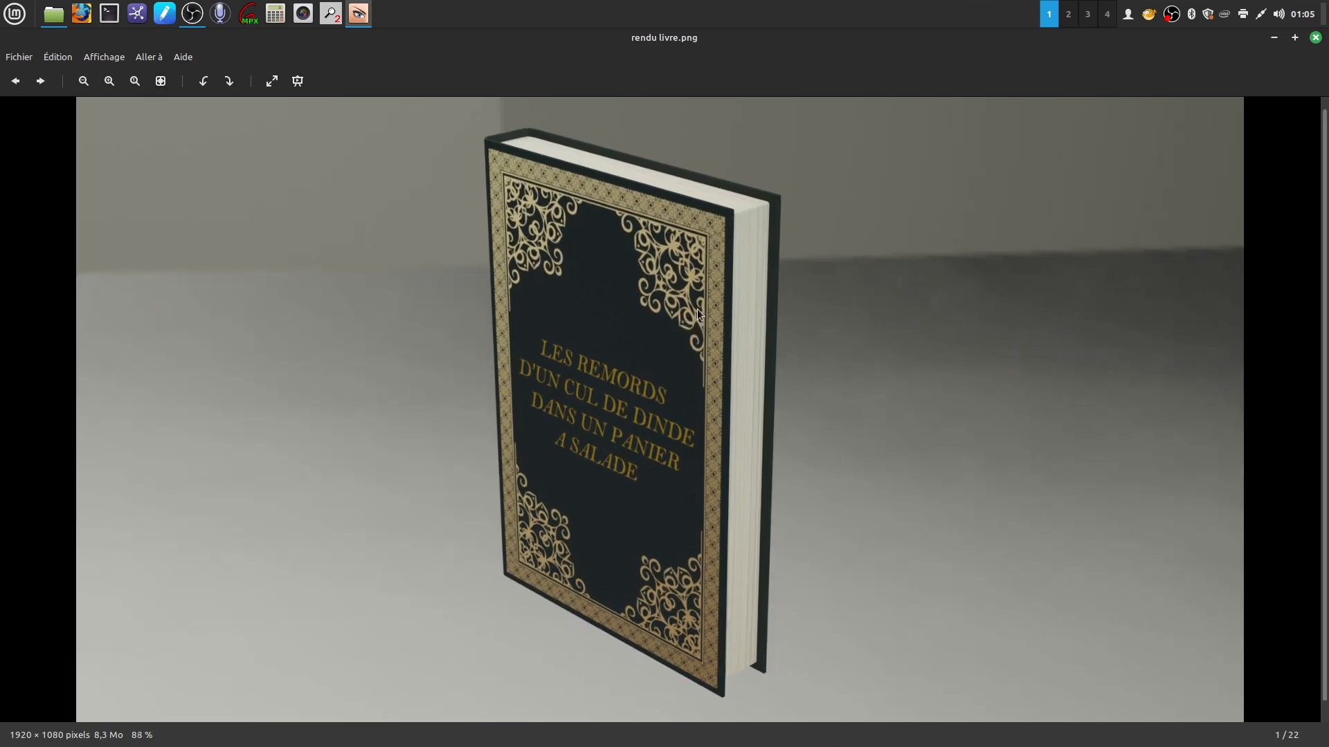
scroll(697, 307, "down", 1)
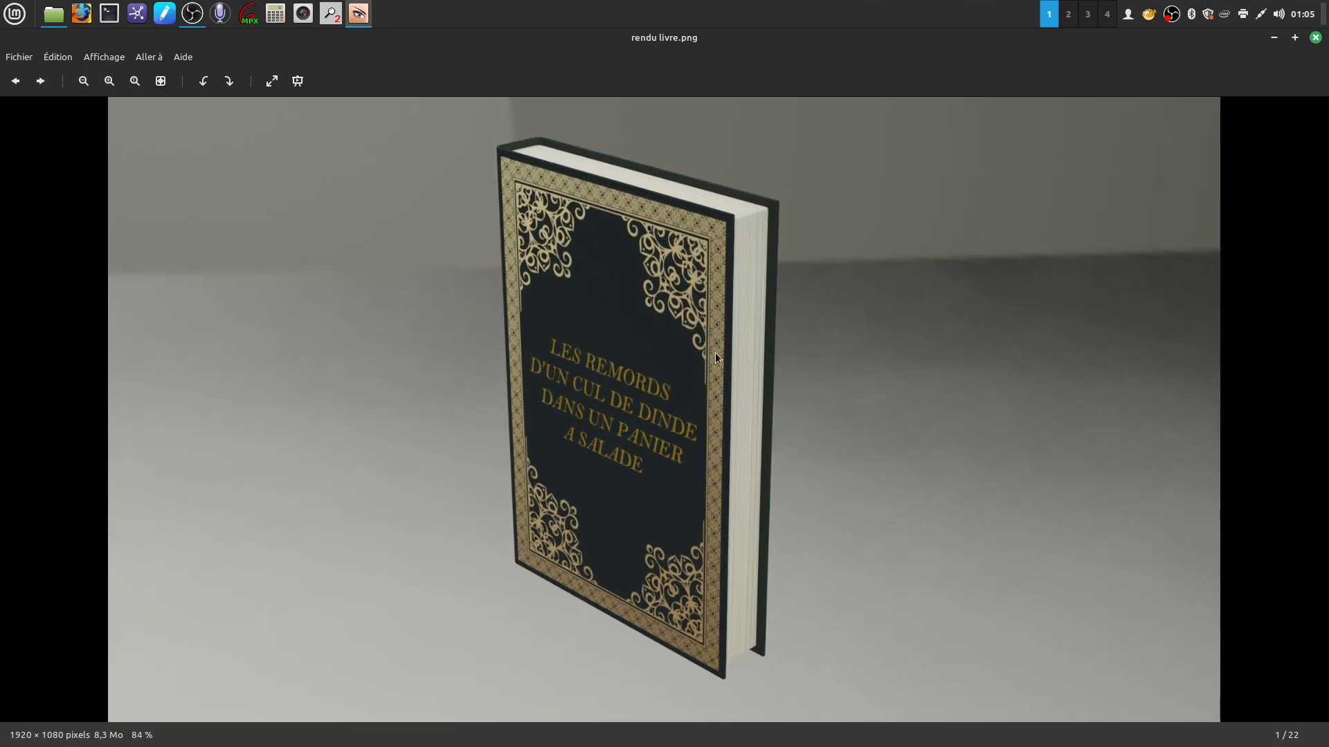